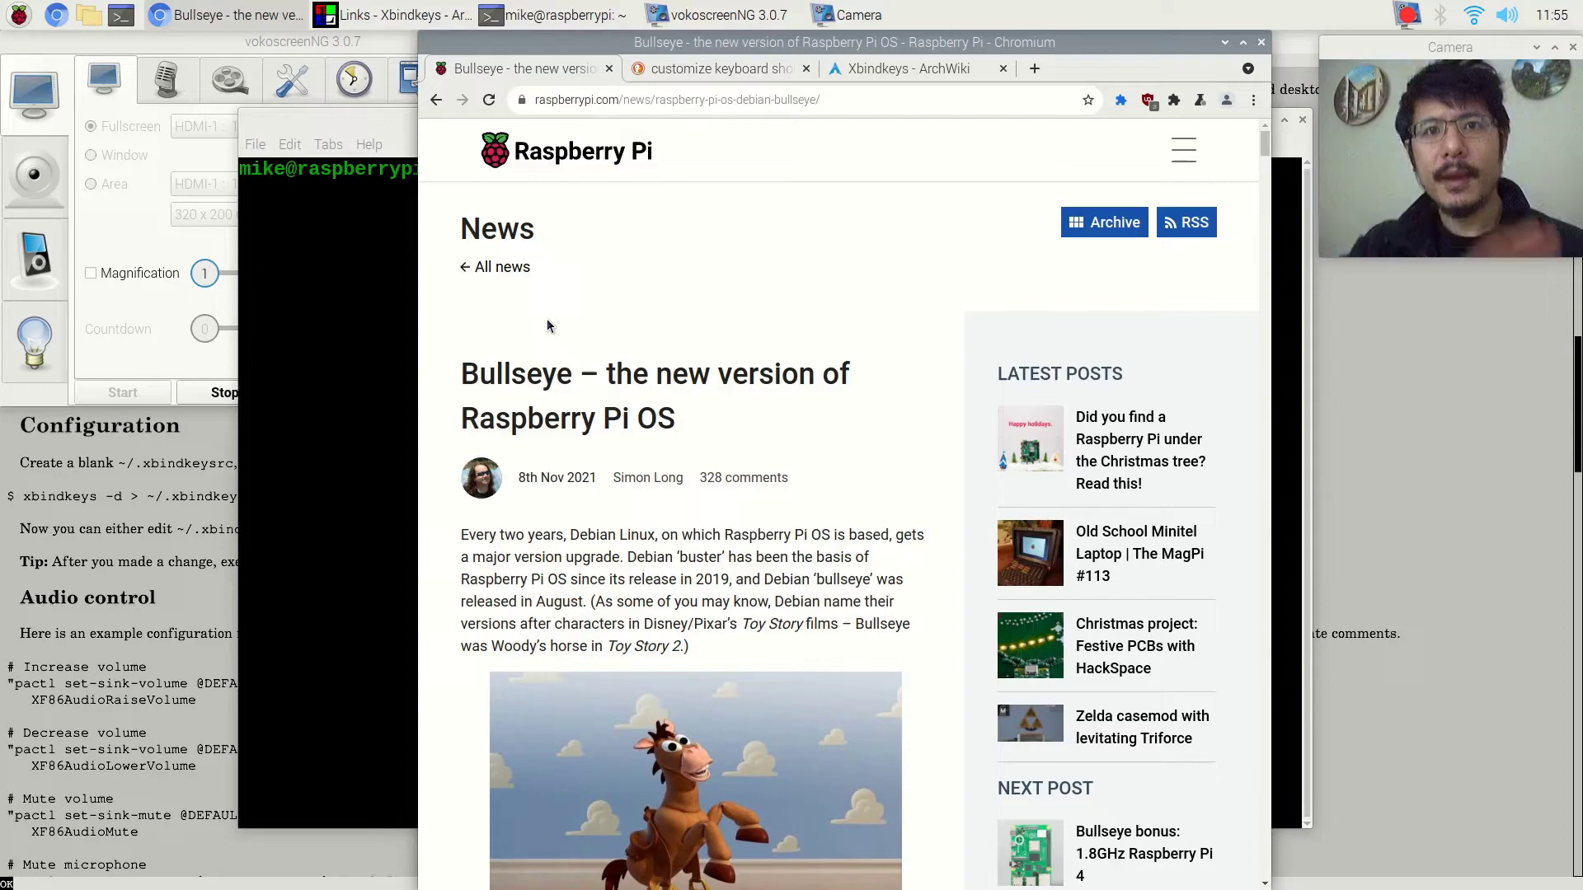
{"action": "triple_click", "coordinate": [524, 371]}
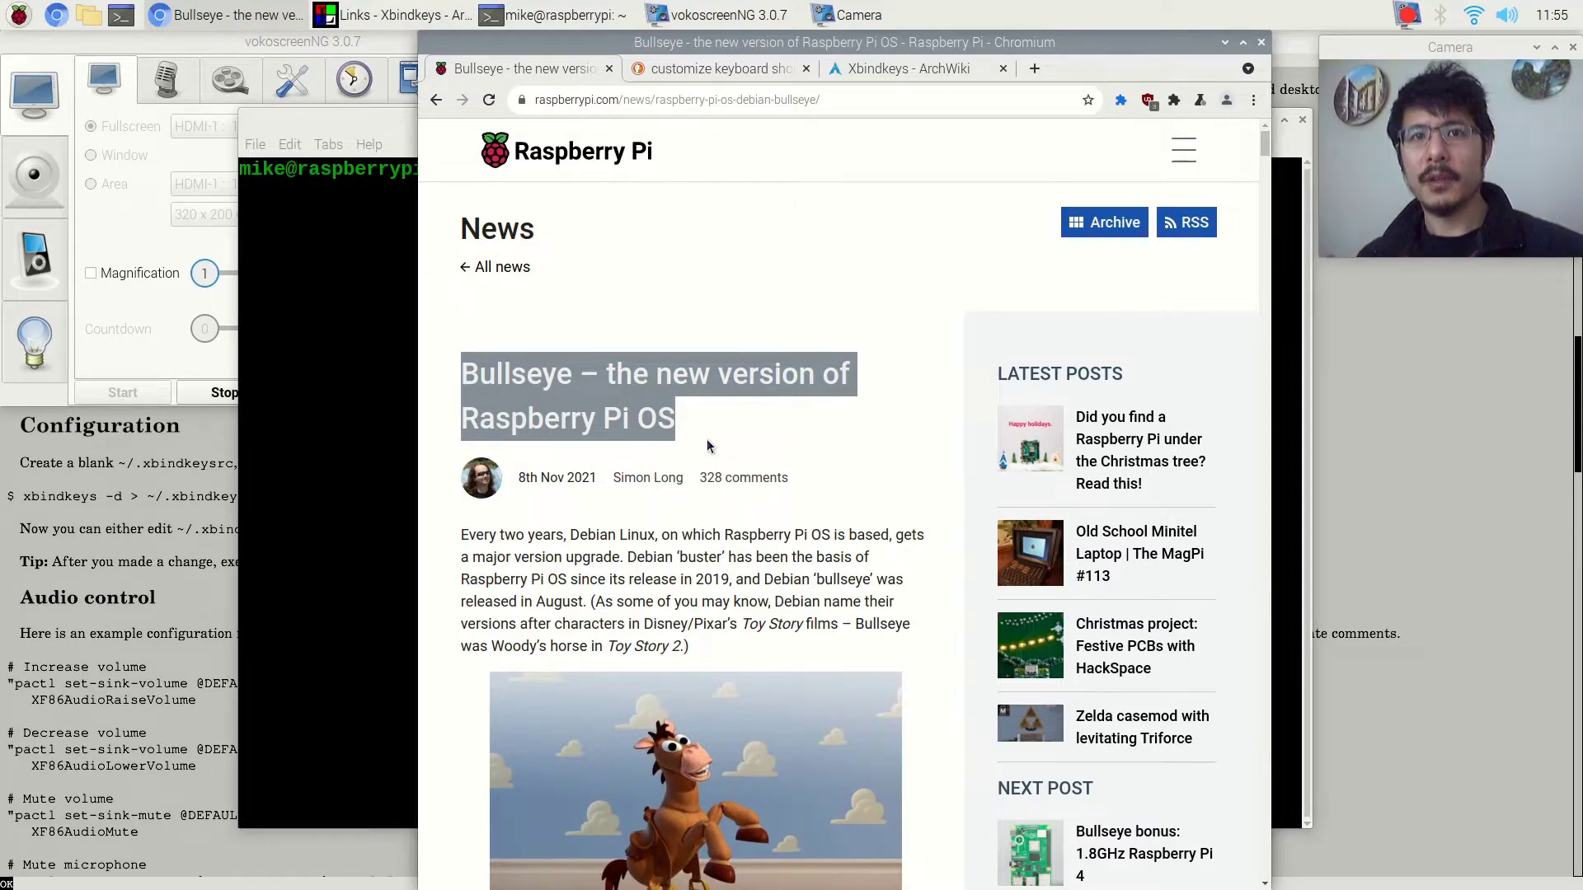
{"action": "key", "text": "alt+Tab"}
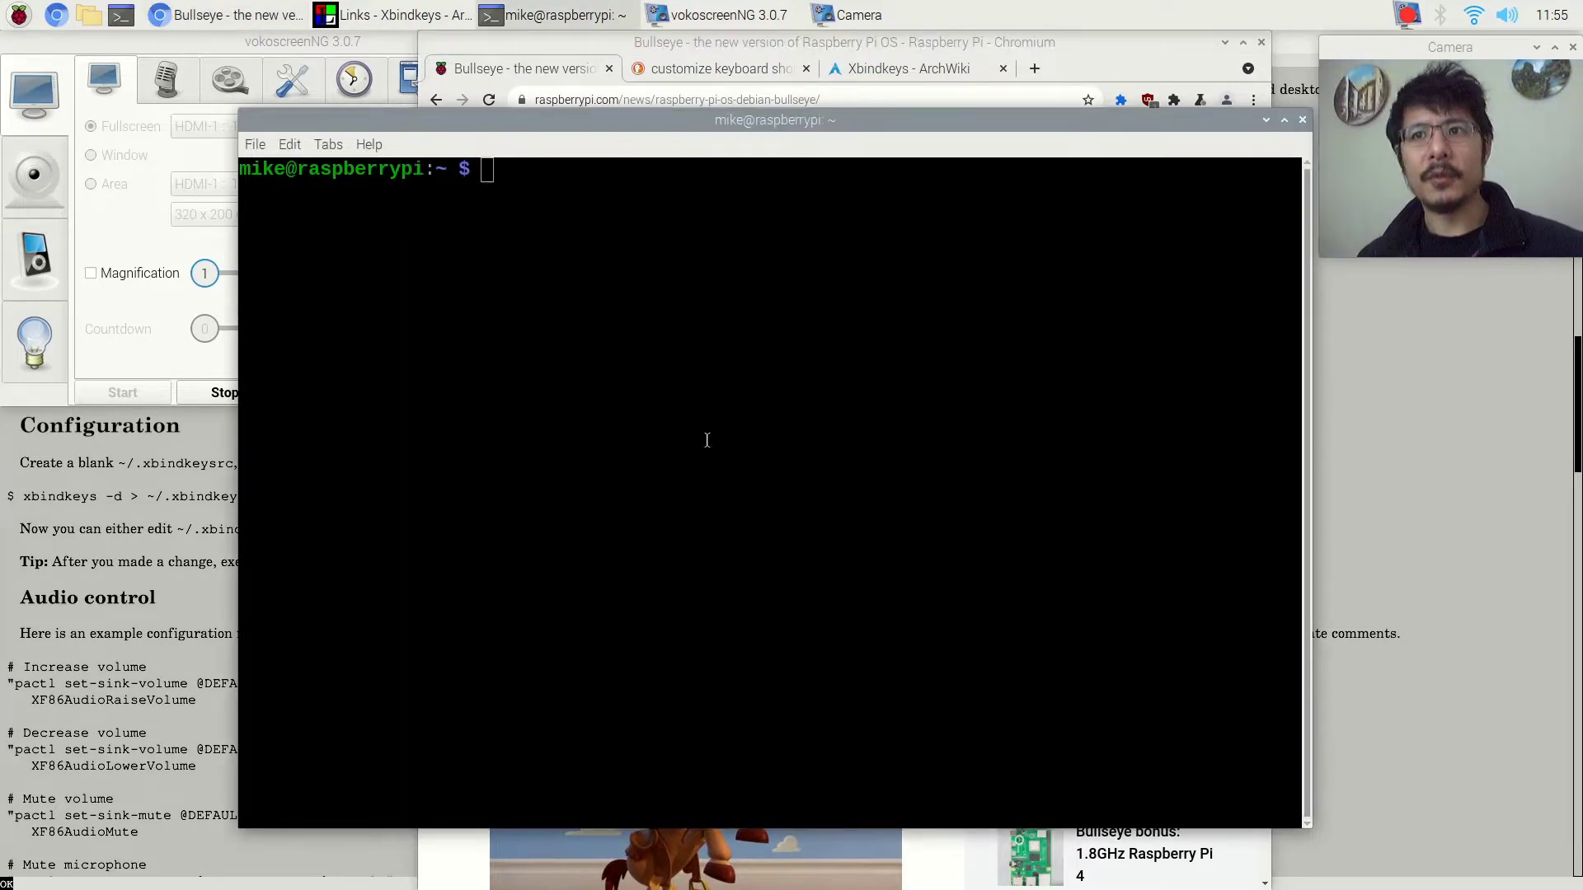
{"action": "key", "text": "alt+Tab"}
{"action": "key", "text": "alt+Tab"}
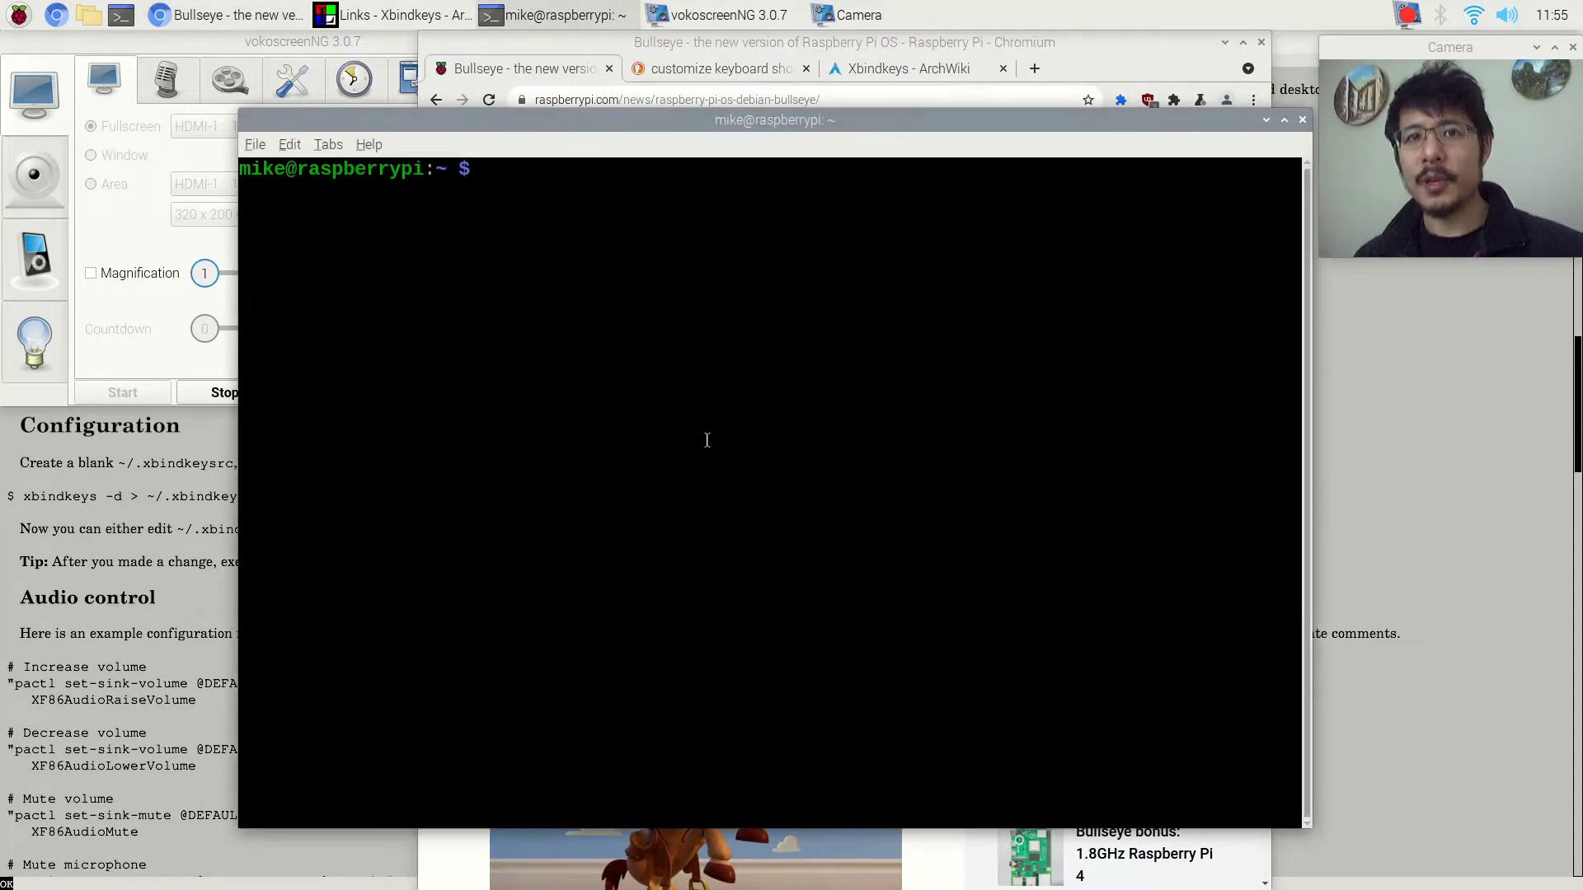
{"action": "key", "text": "alt+Tab"}
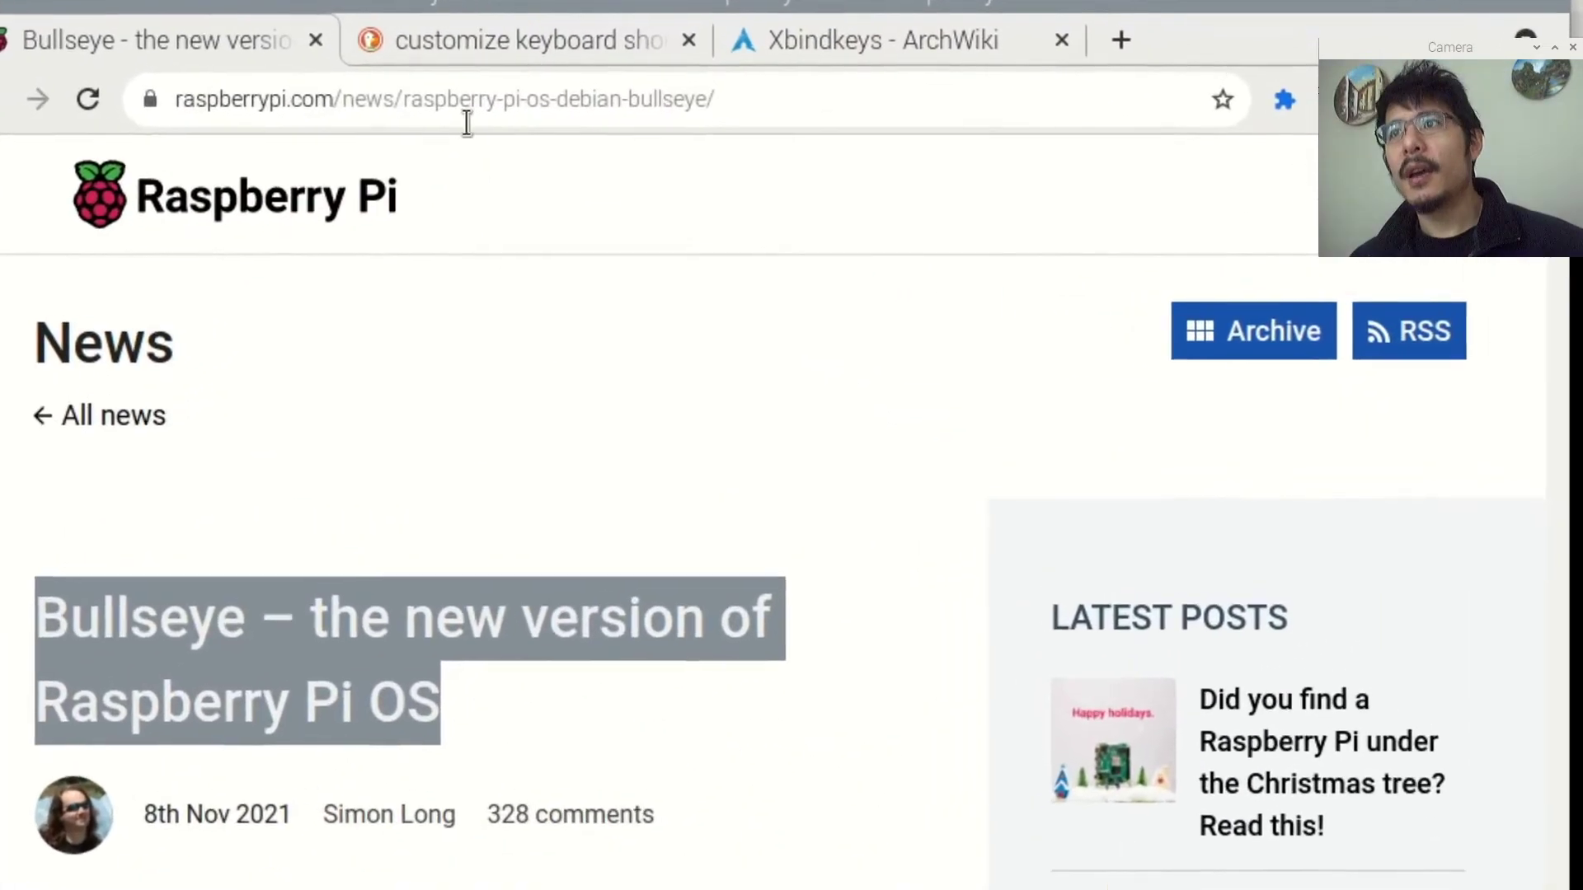
- Check the search results on mutter keyboard shortcuts and read the configuration and audio control sections of the Xbindkeys ArchWiki page
{"action": "left_click", "coordinate": [482, 42]}
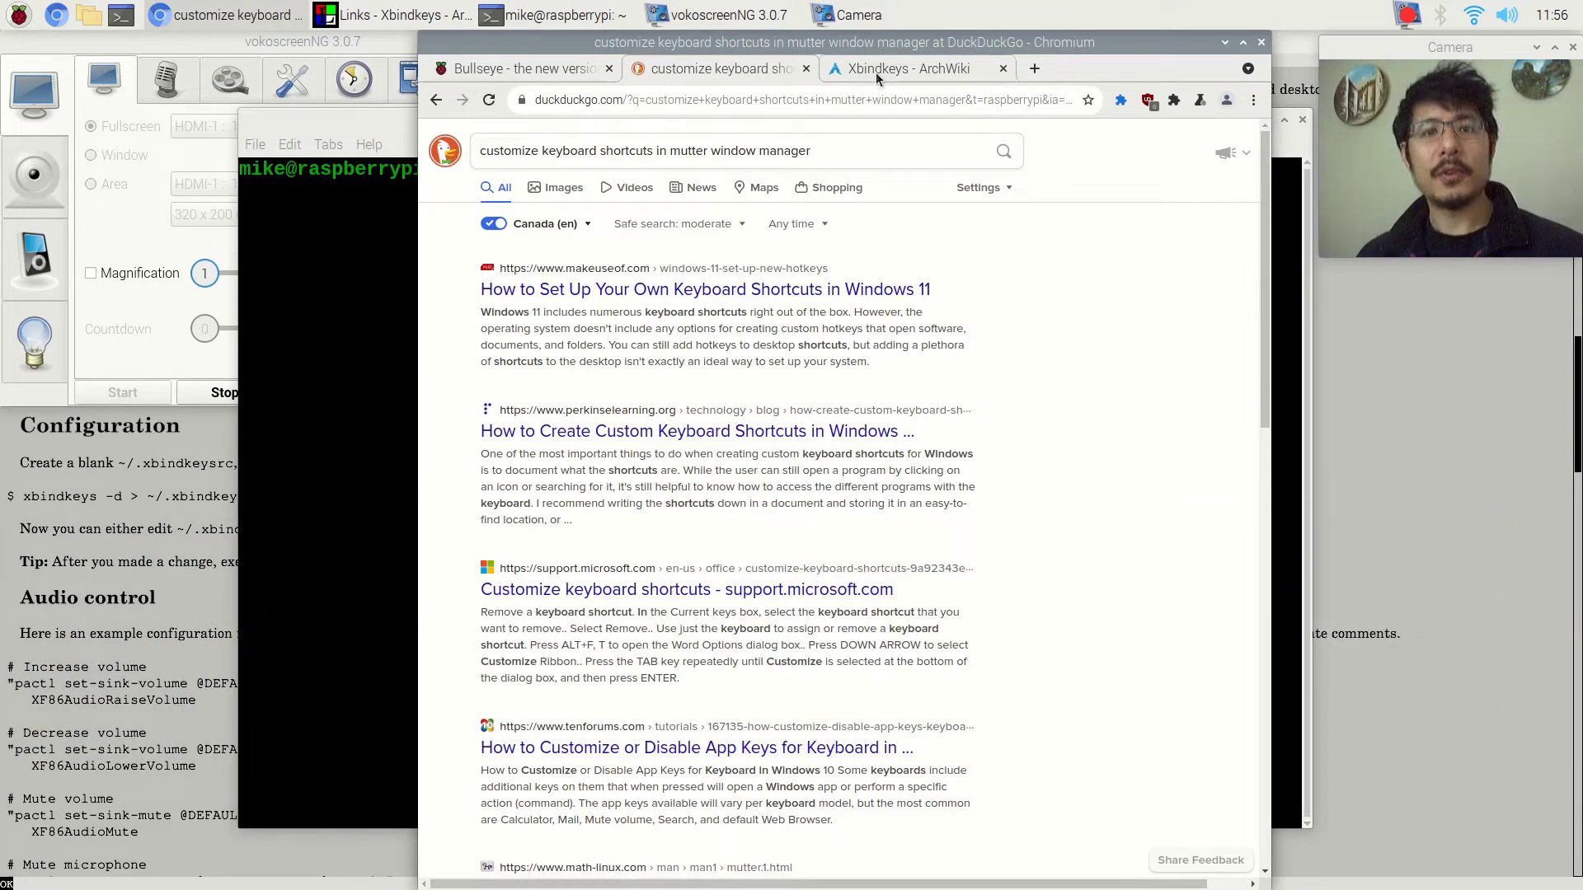
{"action": "left_click", "coordinate": [876, 71]}
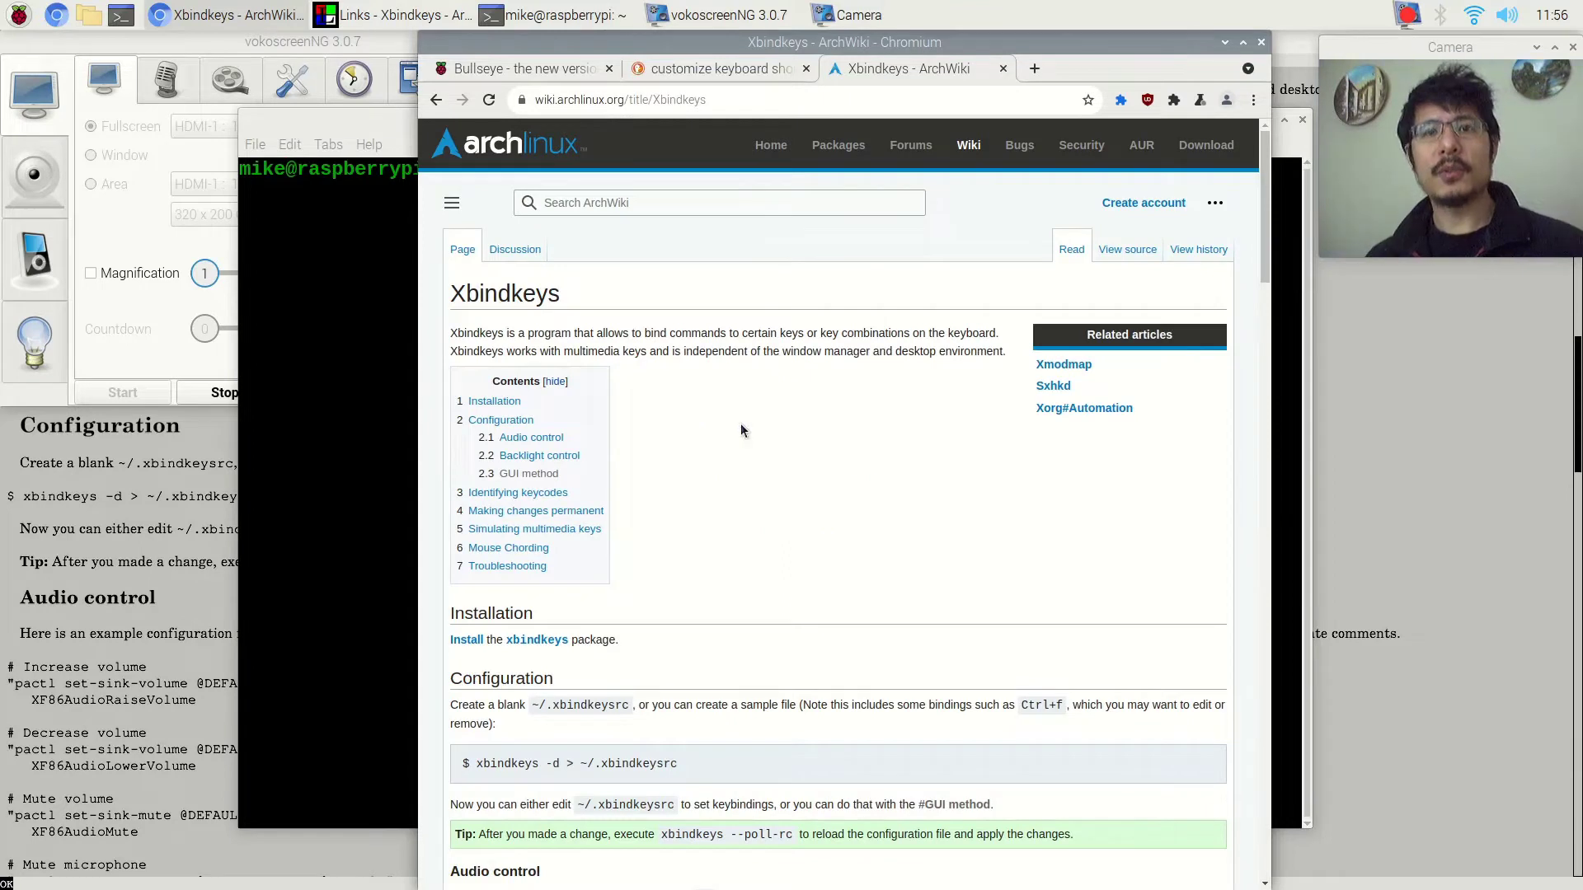
{"action": "double_click", "coordinate": [495, 295]}
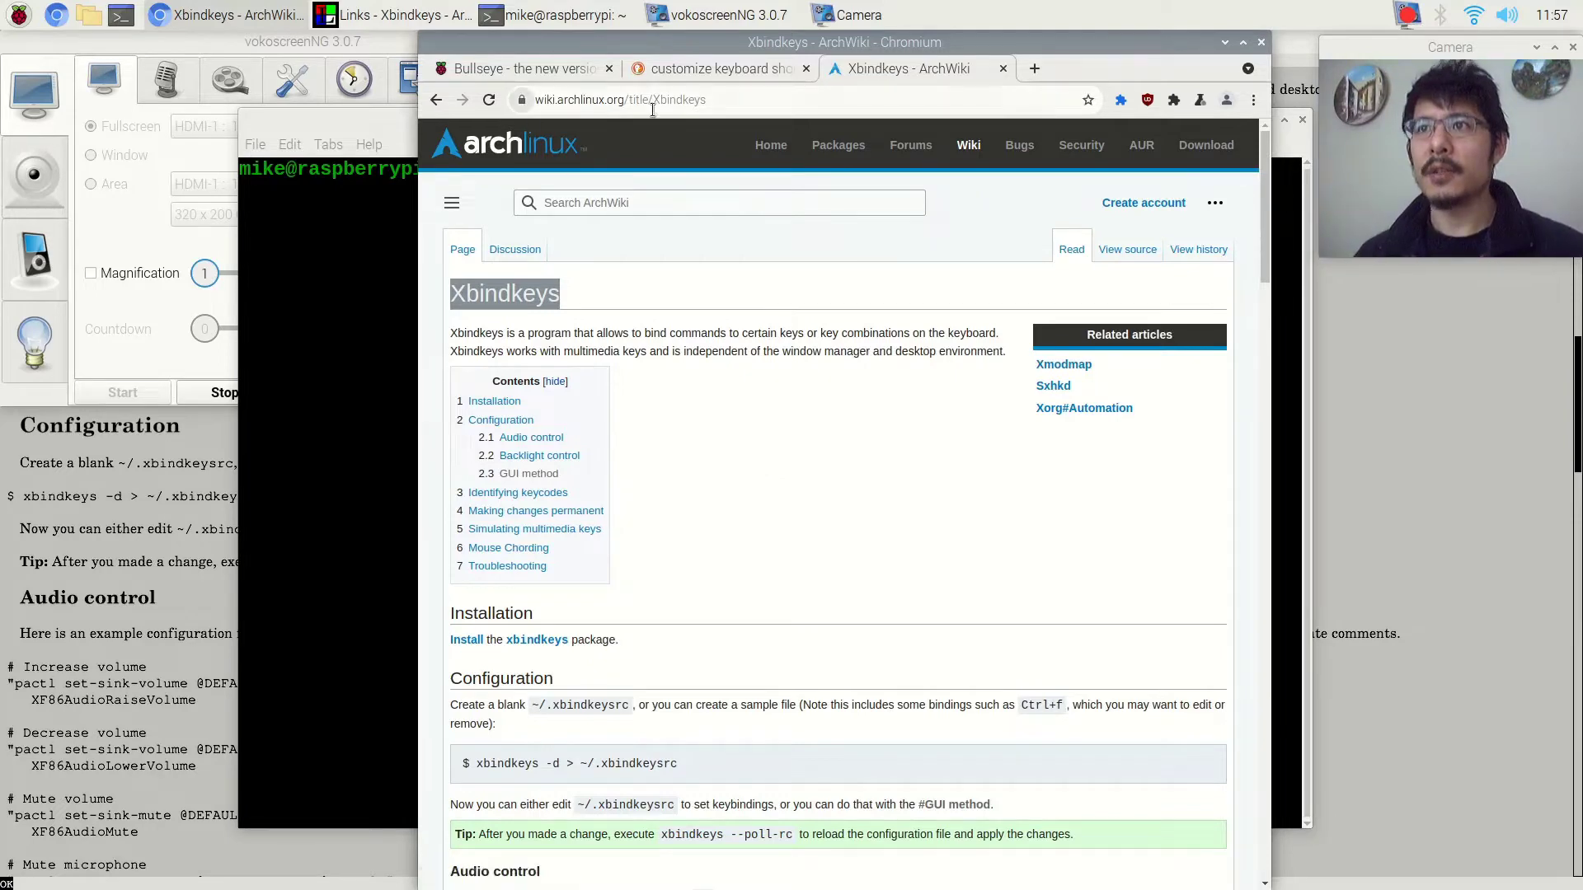
{"action": "scroll", "coordinate": [798, 497], "scroll_direction": "down", "scroll_amount": 5}
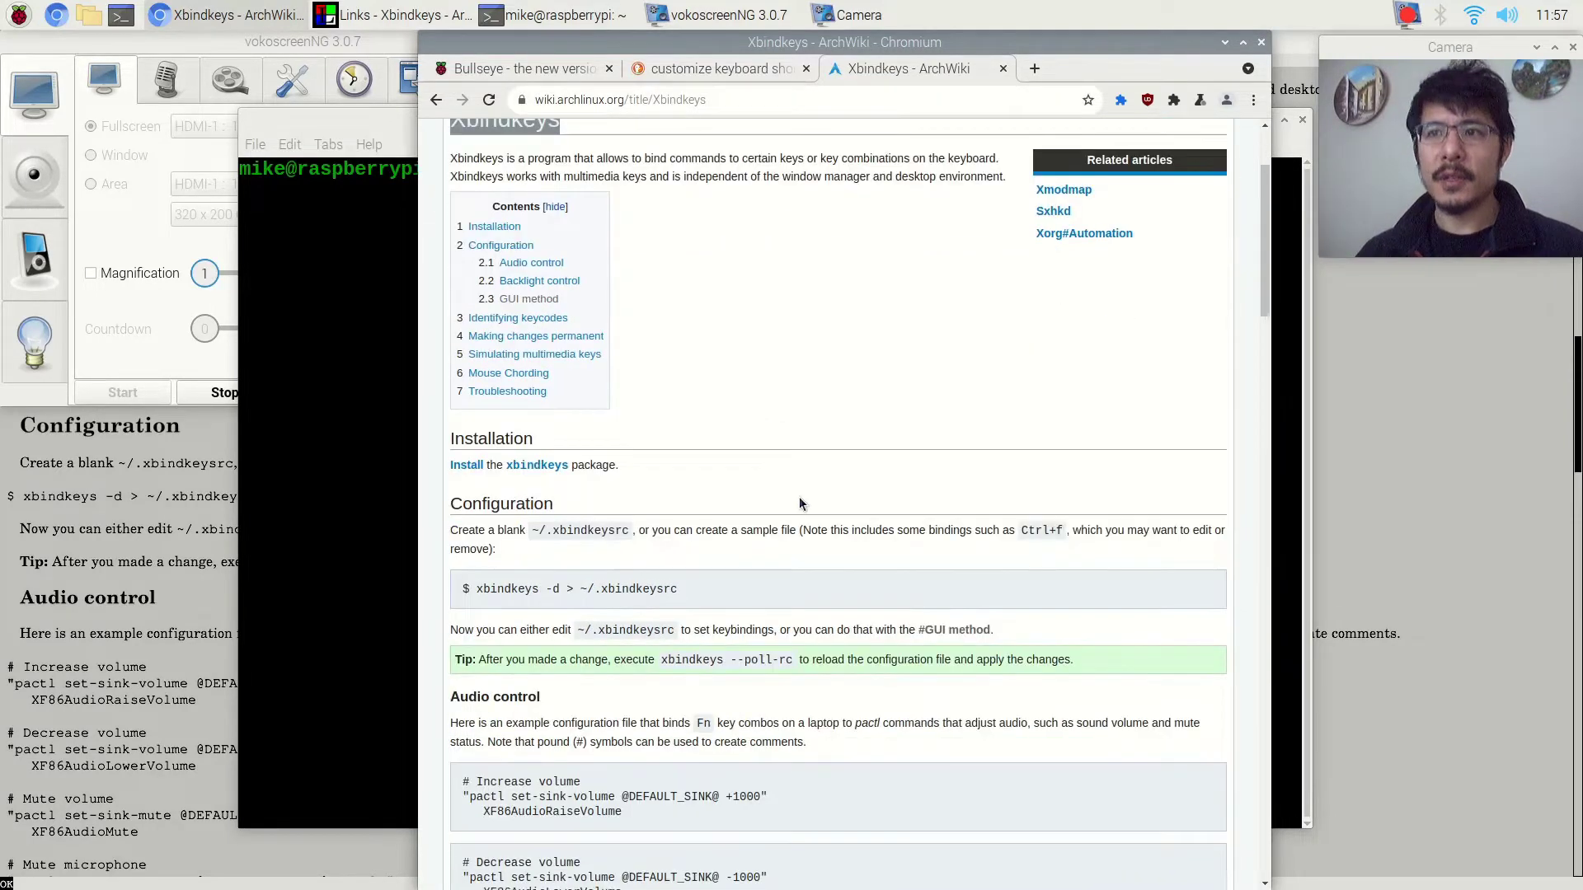
{"action": "scroll", "coordinate": [798, 497], "scroll_direction": "down", "scroll_amount": 5}
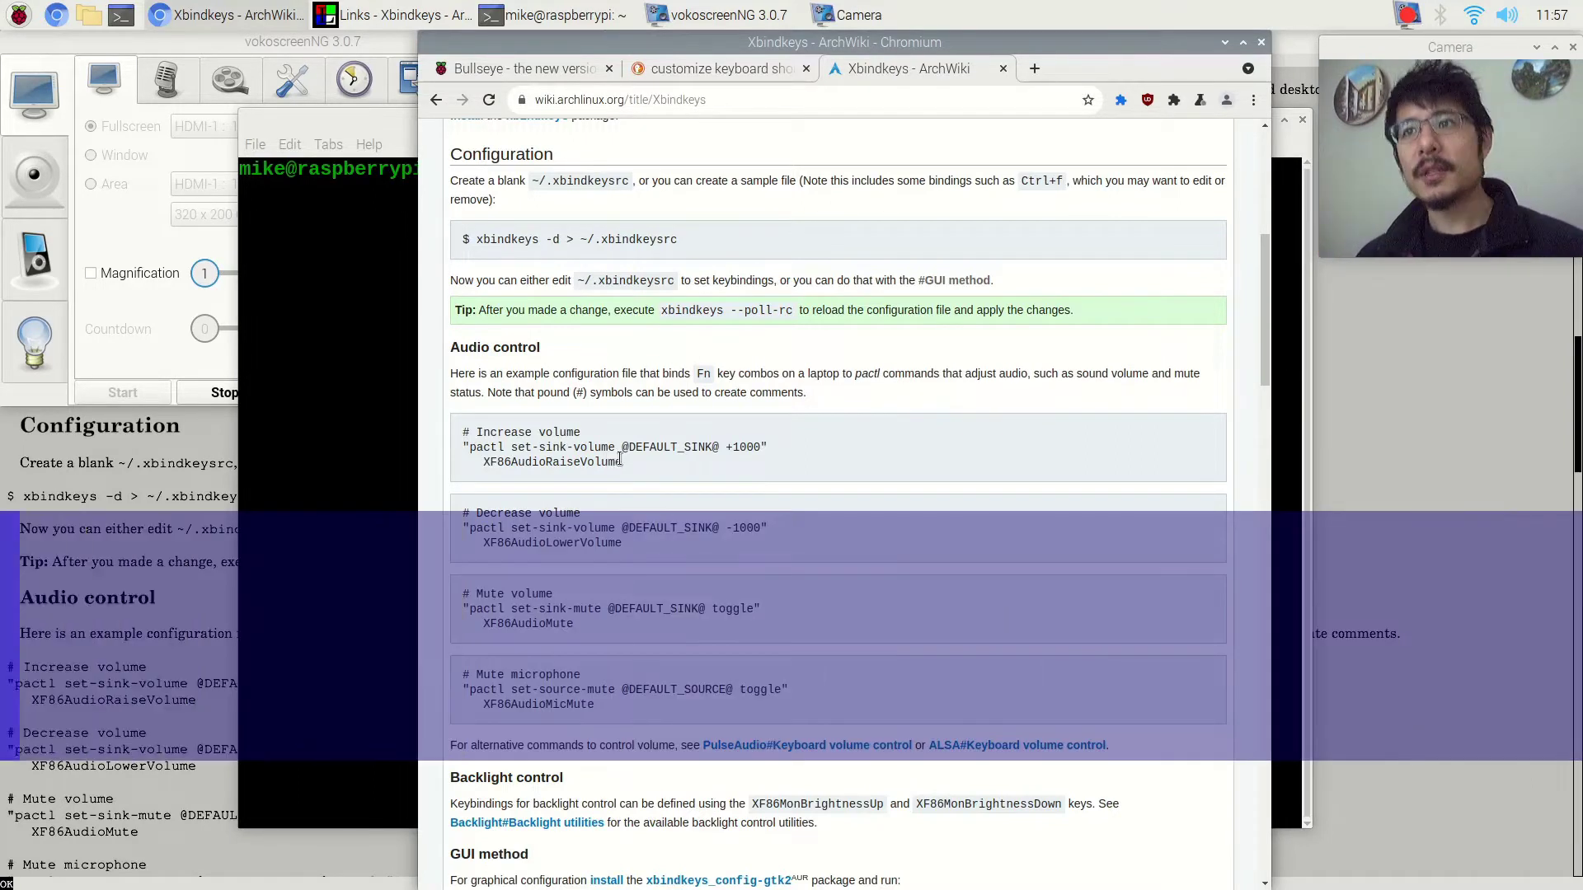
{"action": "scroll", "coordinate": [623, 465], "scroll_direction": "up", "scroll_amount": 3}
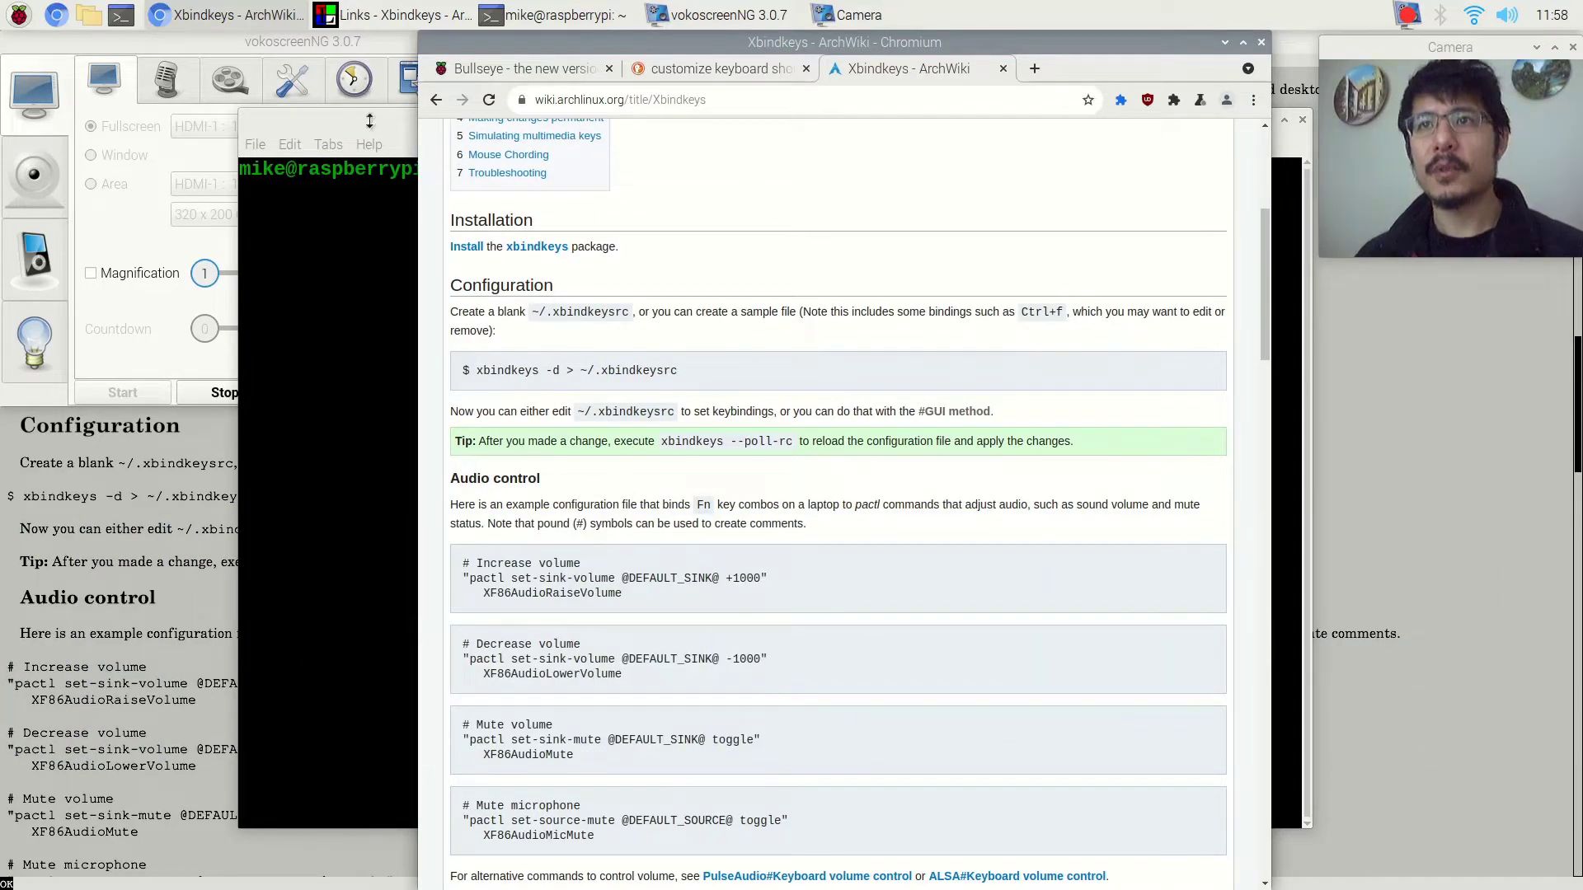
- Switch to the terminal and refresh the package lists with sudo apt update, entering the account password when asked
{"action": "left_click", "coordinate": [376, 123]}
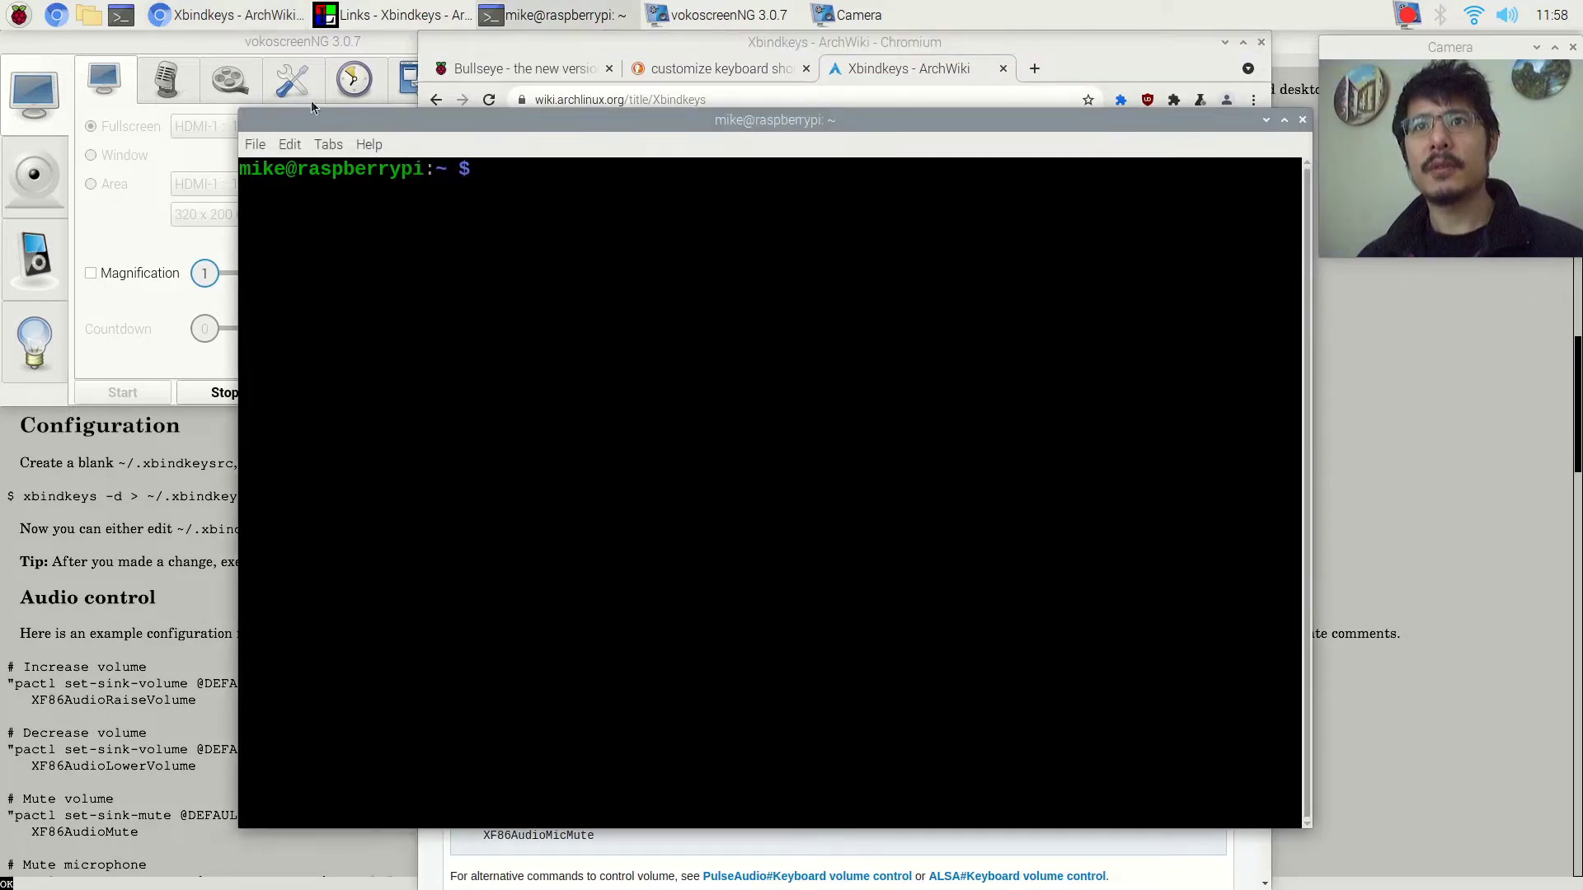
{"action": "left_click", "coordinate": [121, 18]}
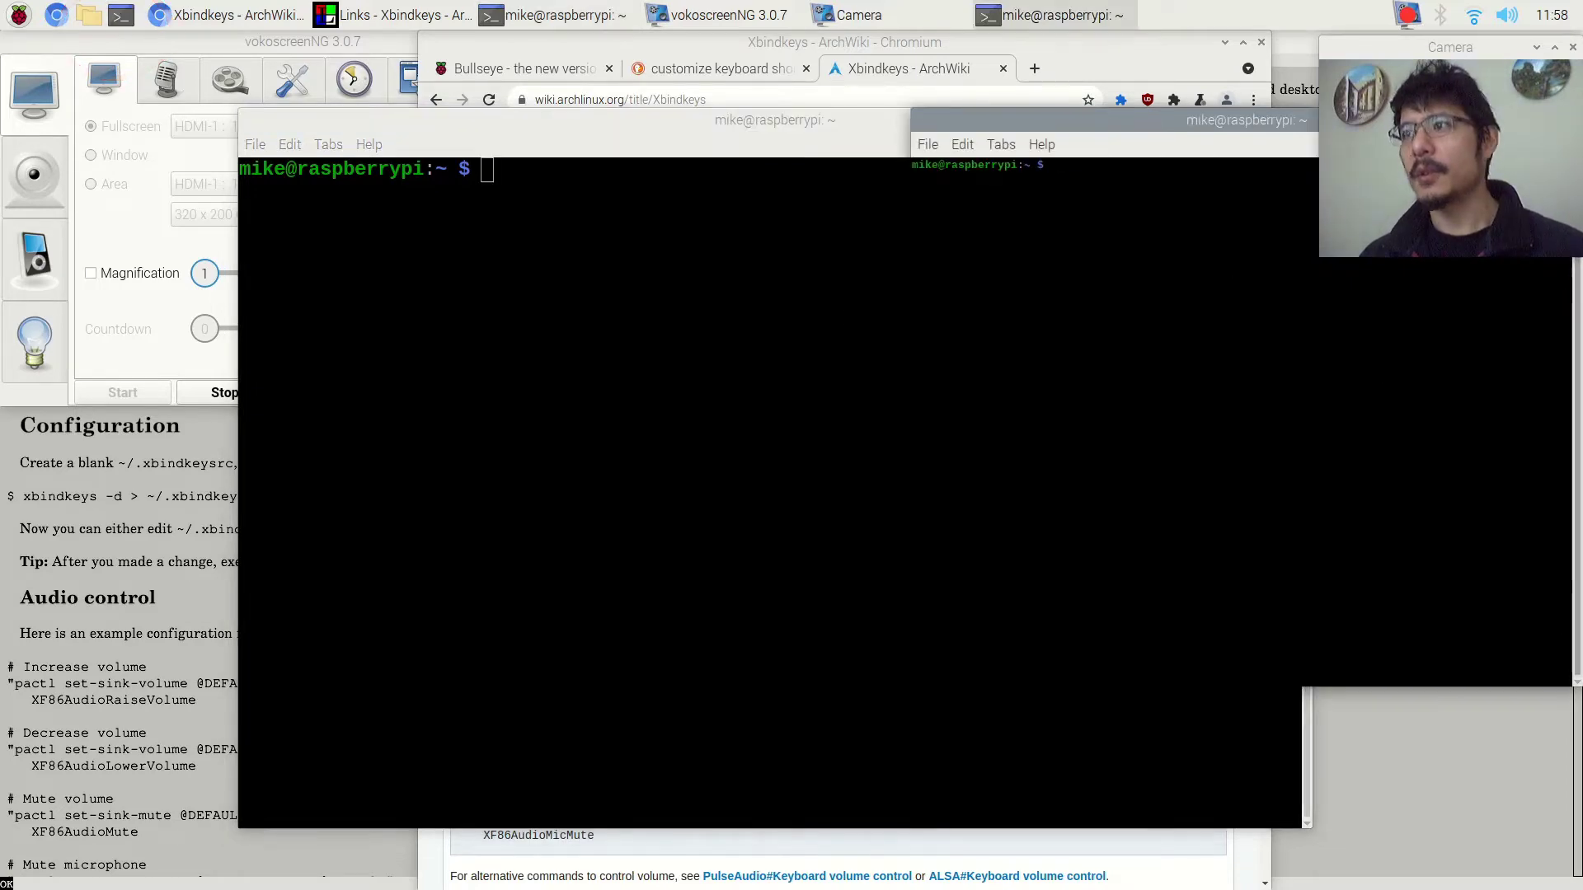
{"action": "key", "text": "ctrl+d"}
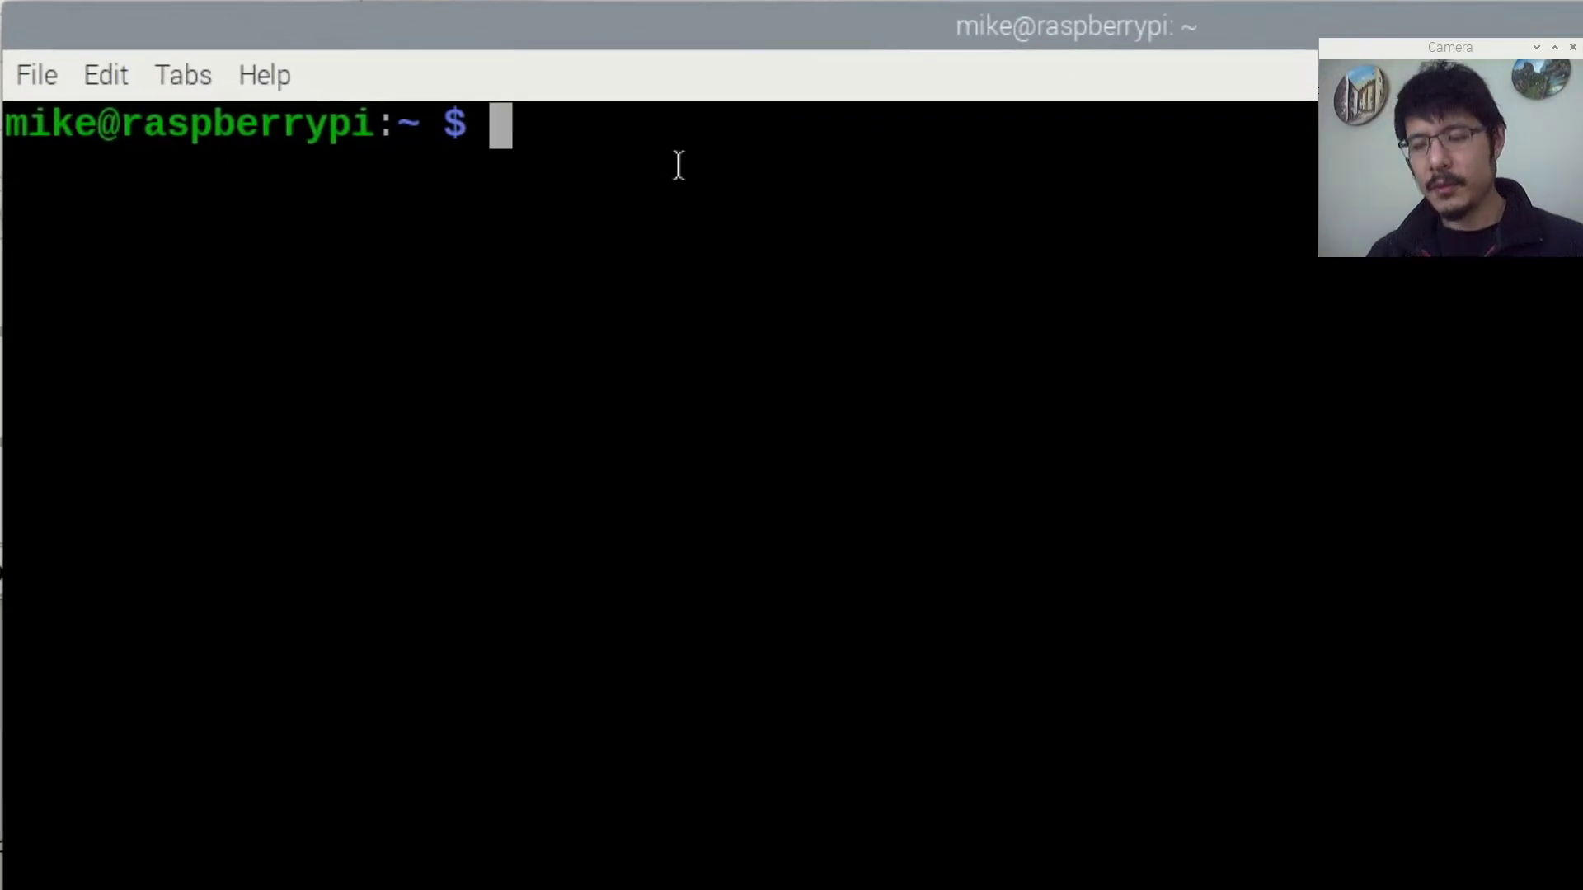
{"action": "type", "text": "sudo"}
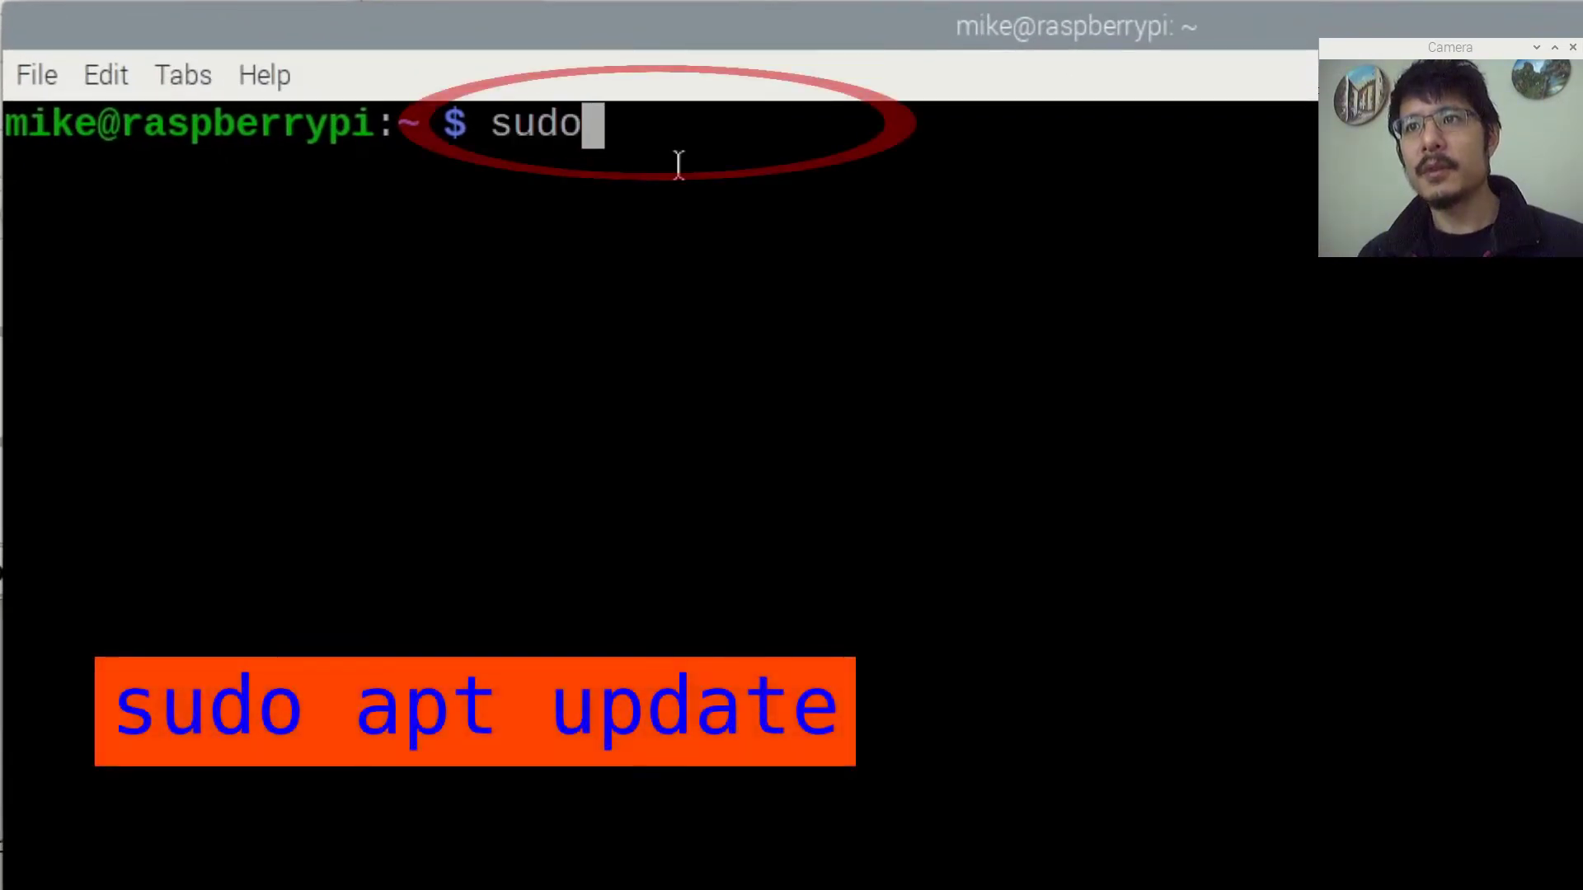
{"action": "type", "text": " ap"}
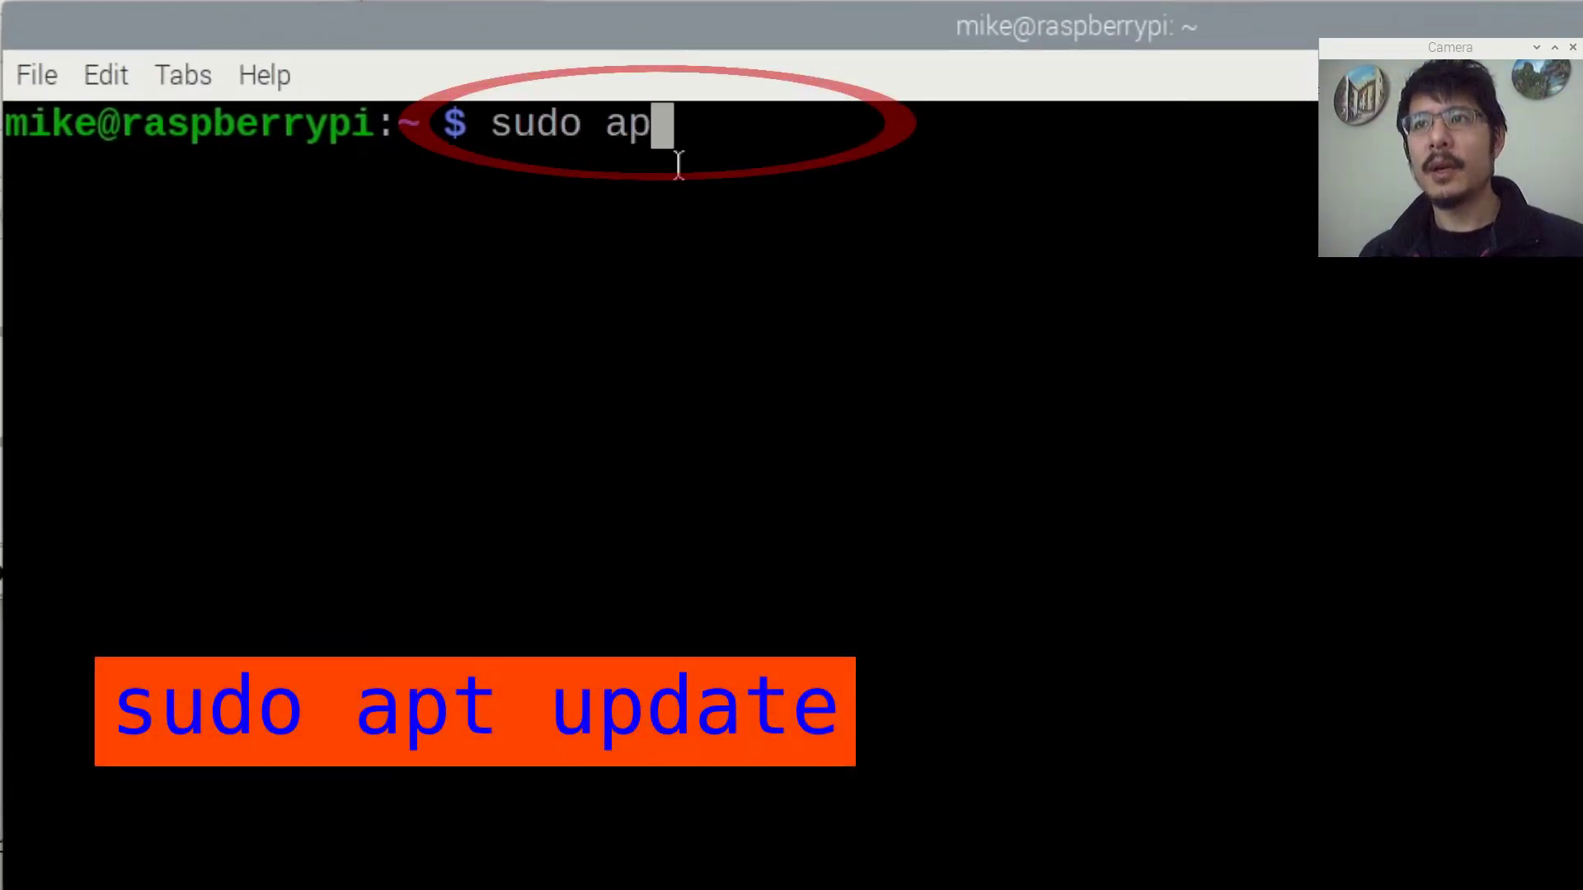
{"action": "type", "text": "t update"}
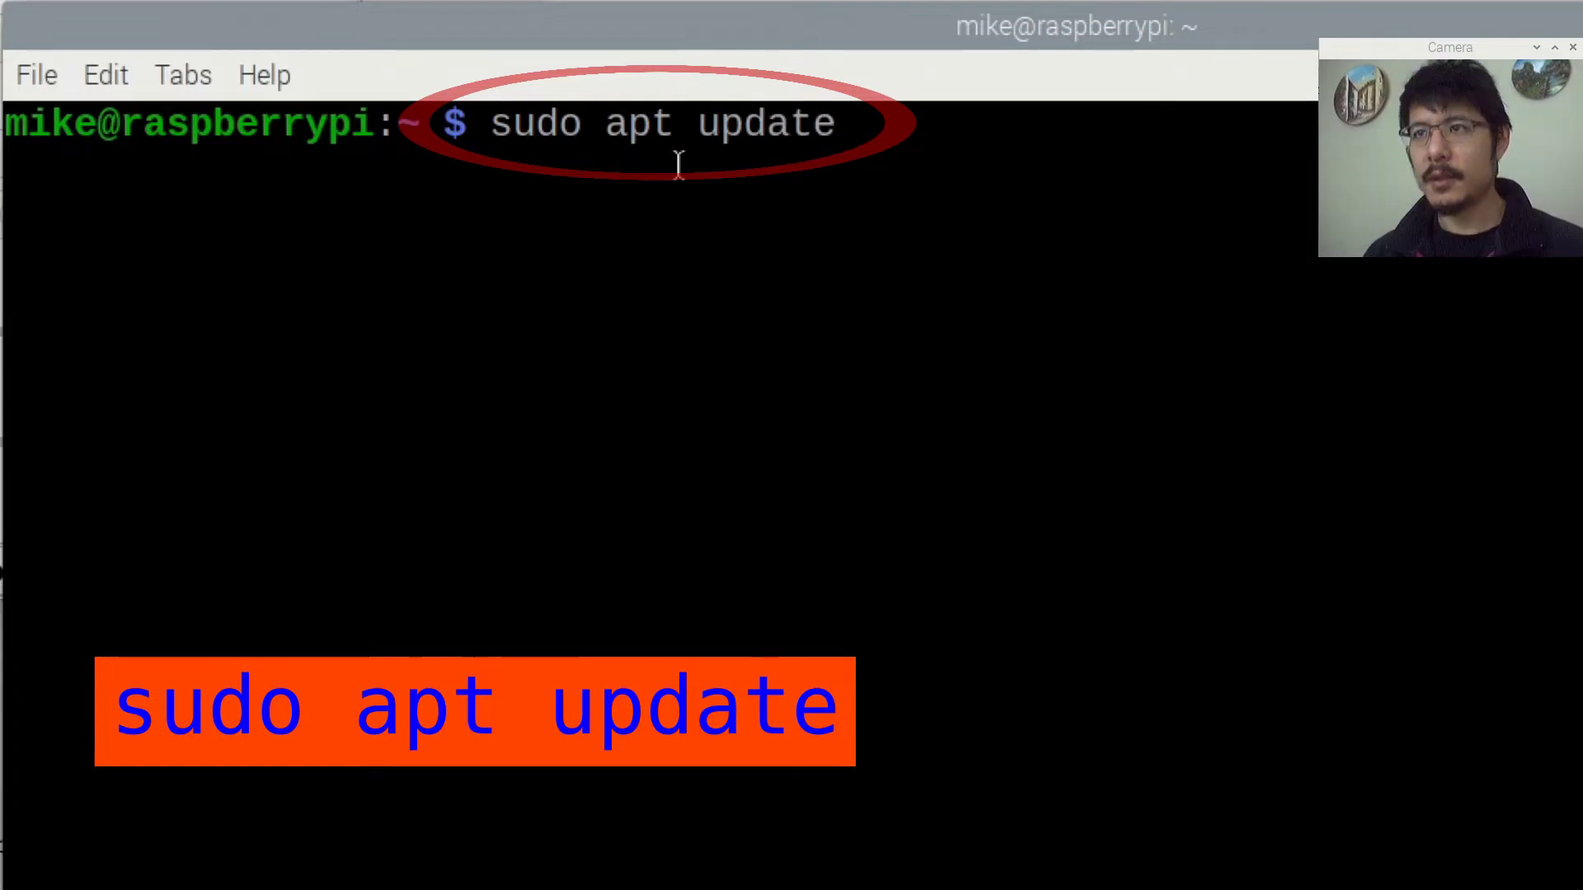
{"action": "key", "text": "Return"}
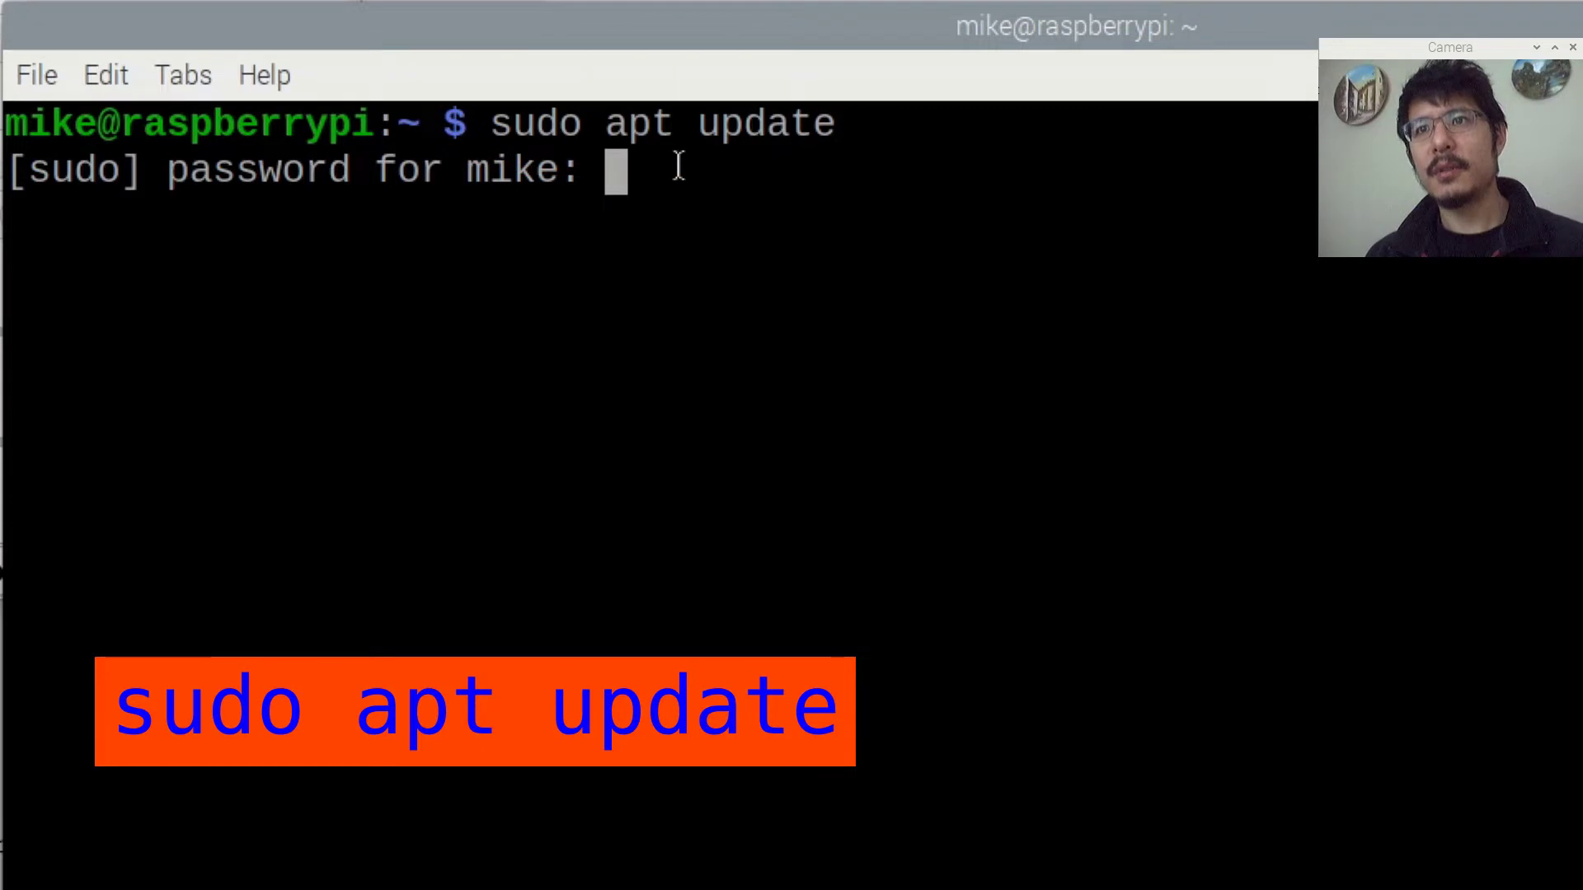
{"action": "key", "text": "Return"}
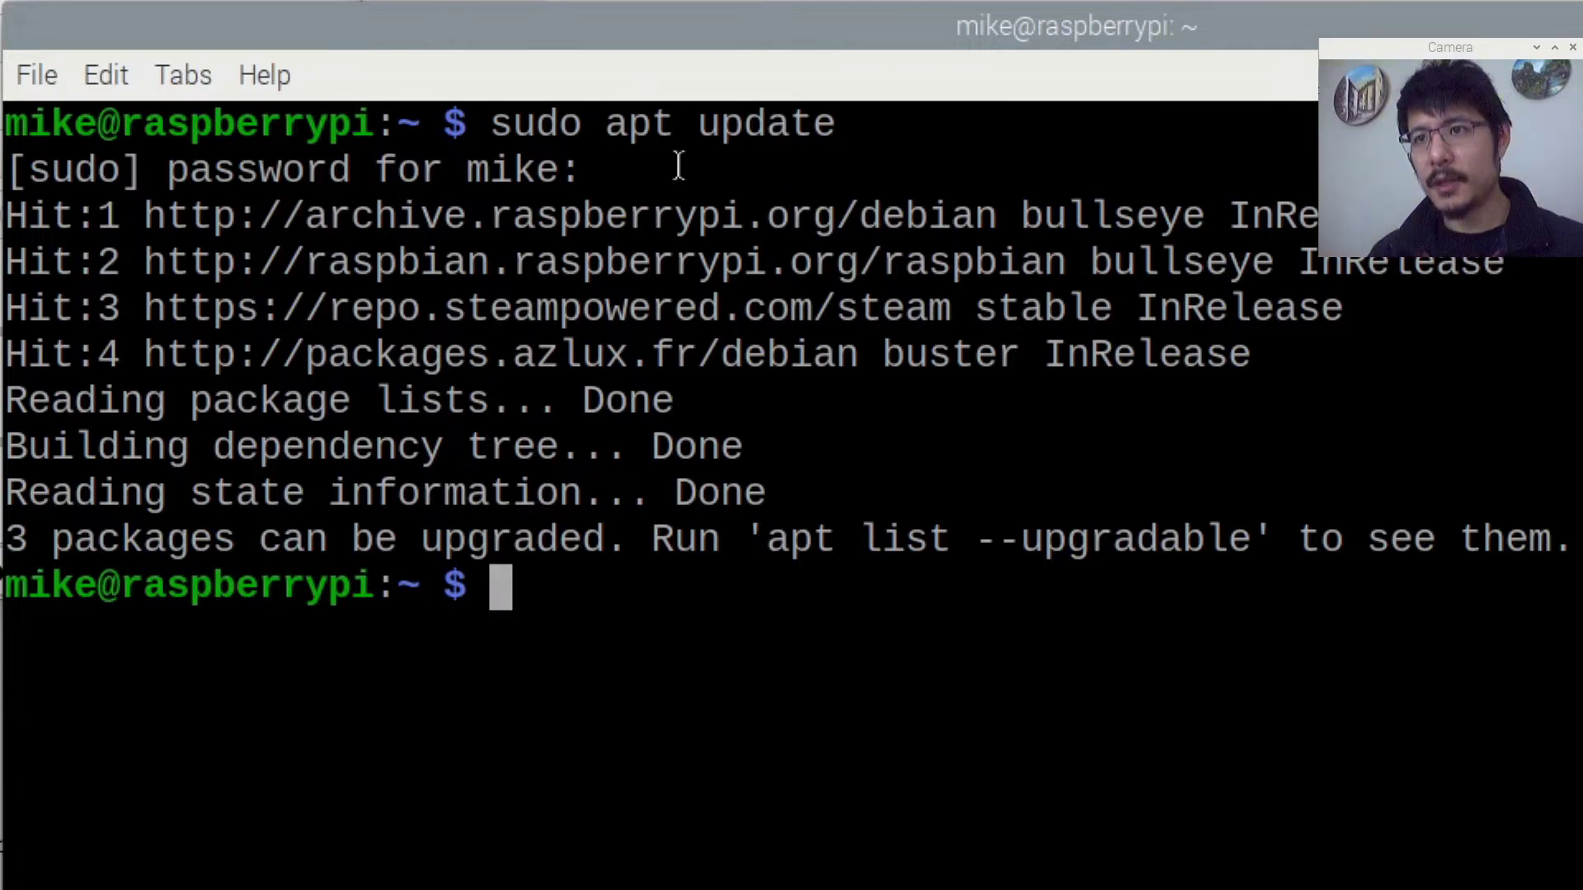
- Install the xbindkeys package with sudo apt install xbindkeys and accept the installation of its additional packages
{"action": "type", "text": "sudo"}
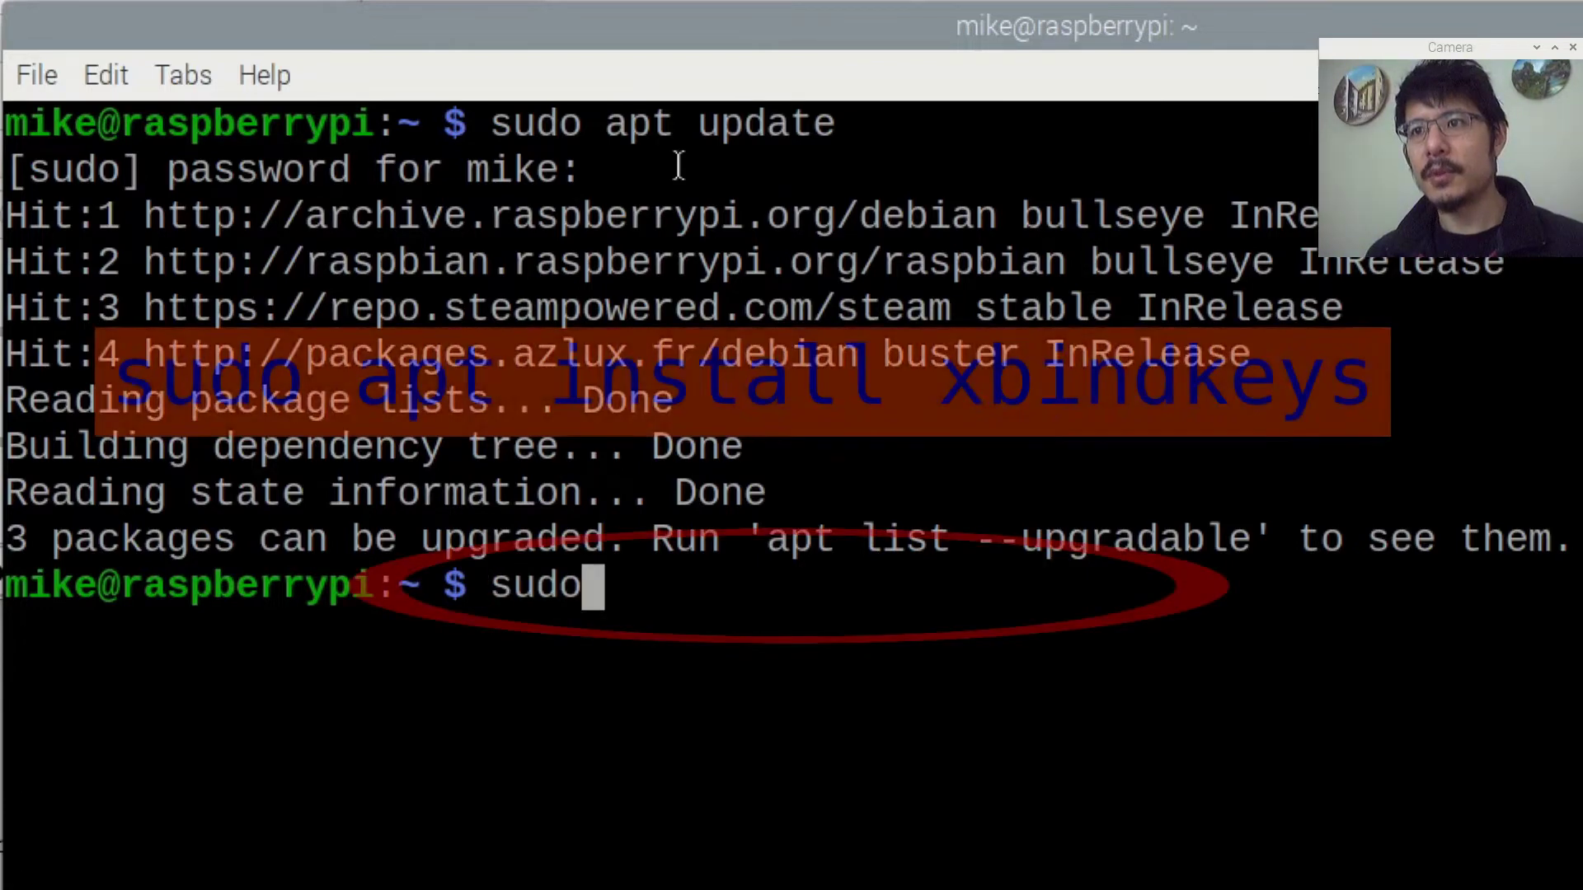
{"action": "type", "text": " apt in"}
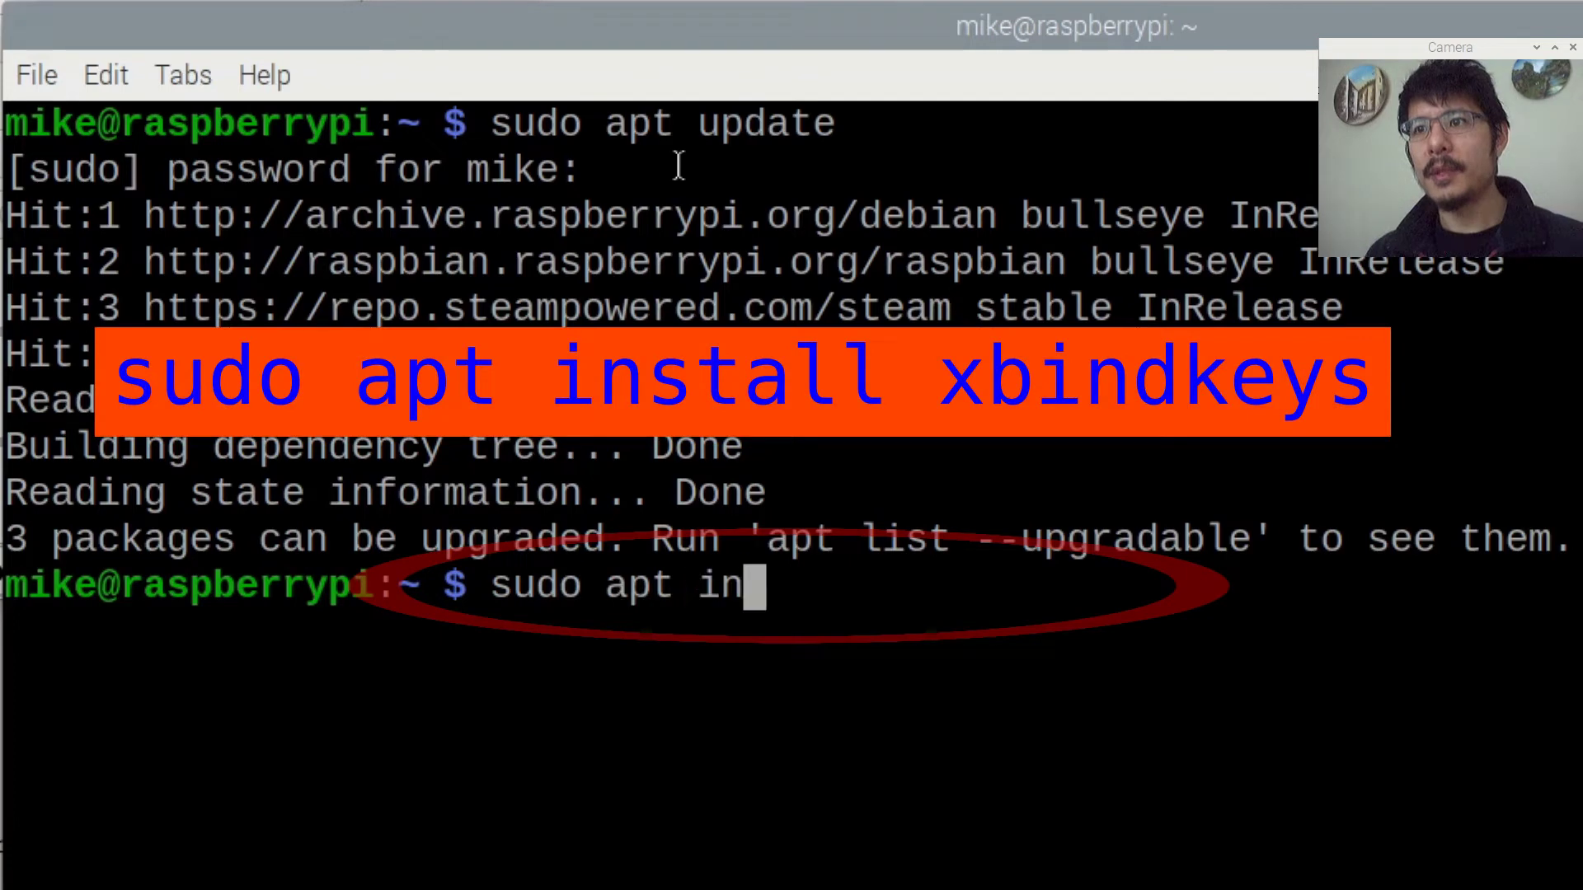
{"action": "type", "text": "stall xbindkeys"}
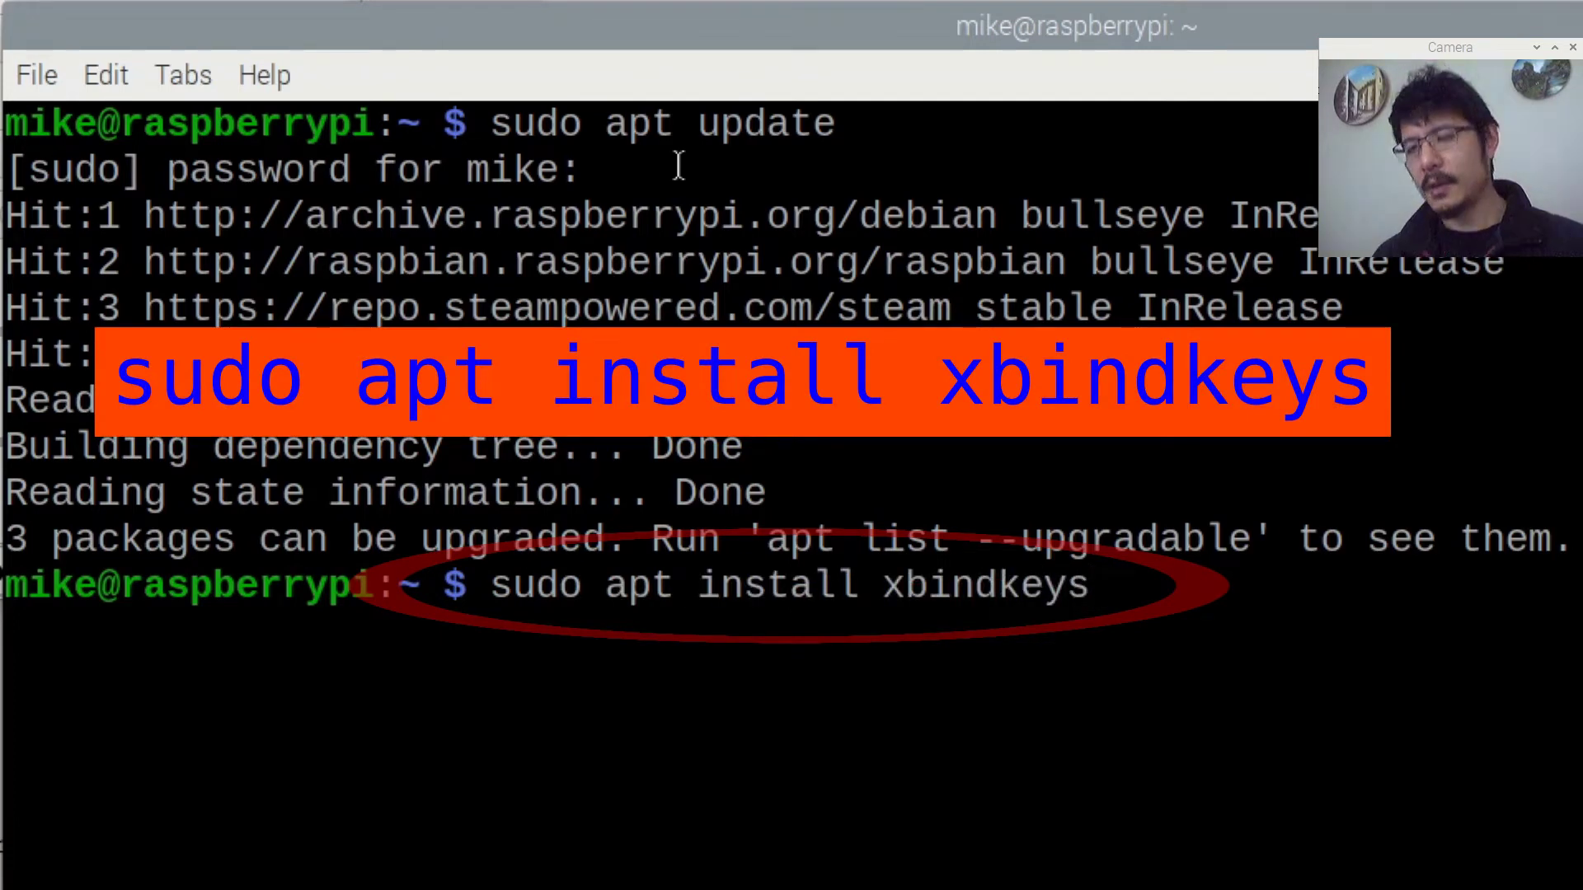
{"action": "key", "text": "Return"}
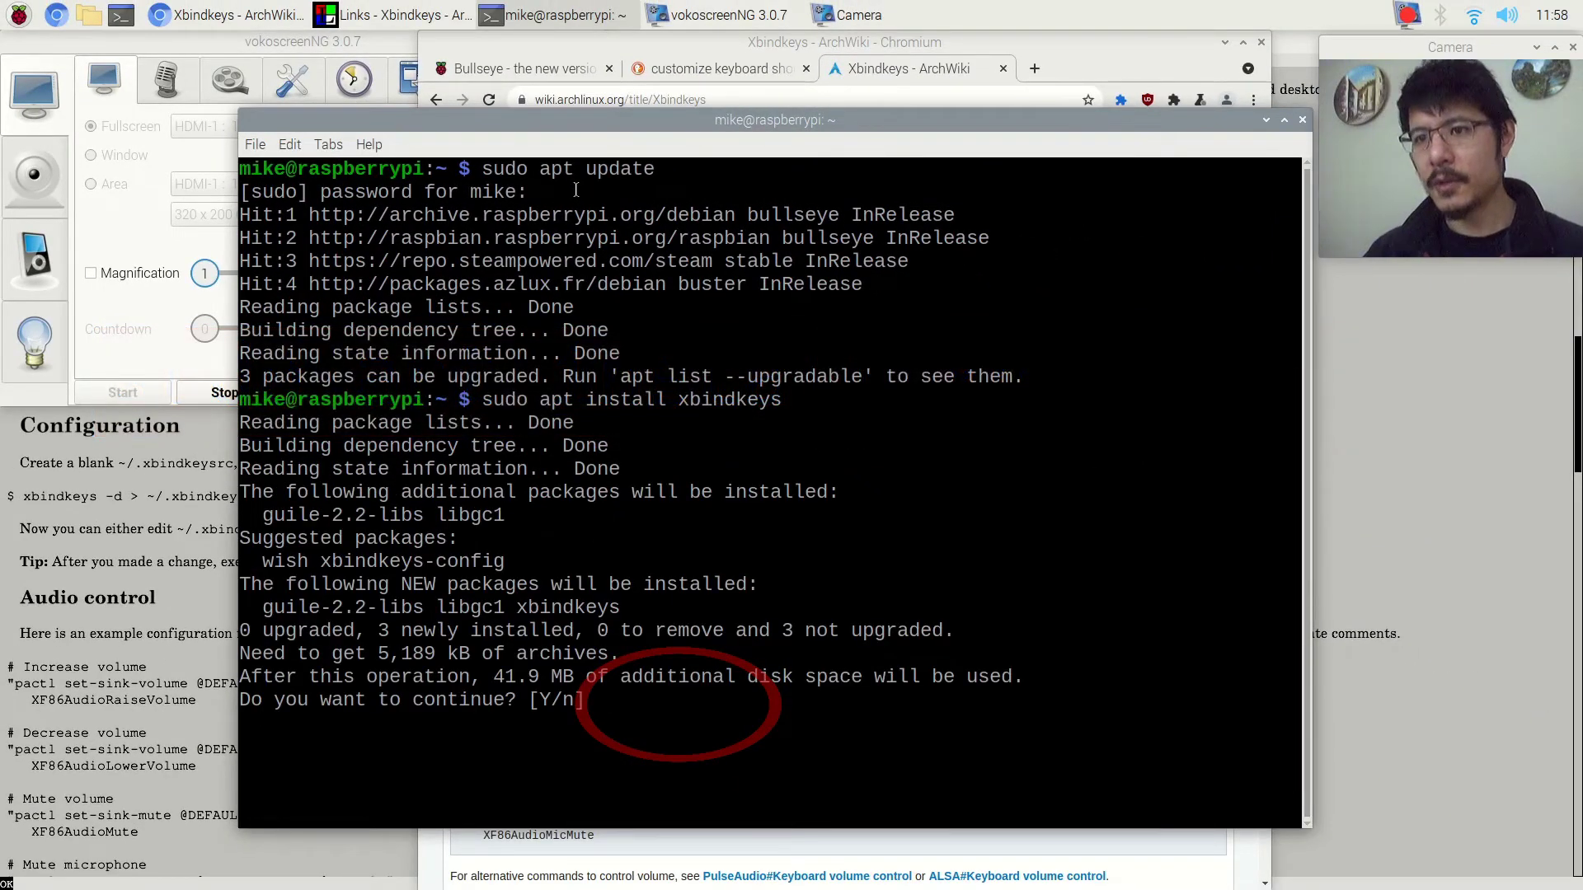
{"action": "key", "text": "Return"}
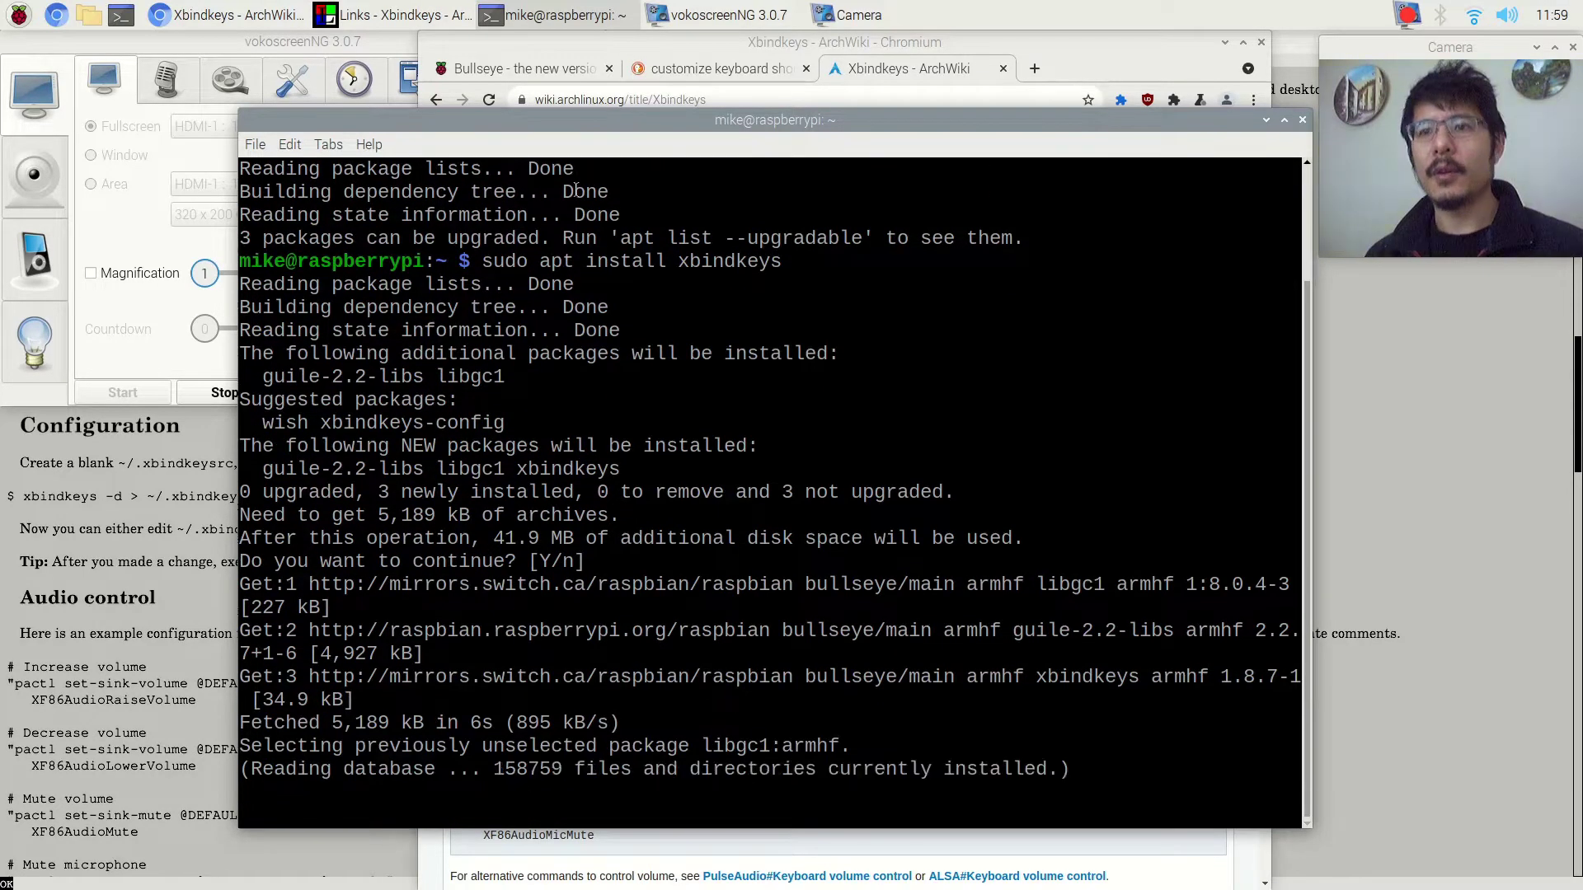
- Go back to the Xbindkeys wiki page in the browser and review its configuration instructions and example key bindings
{"action": "left_click", "coordinate": [680, 55]}
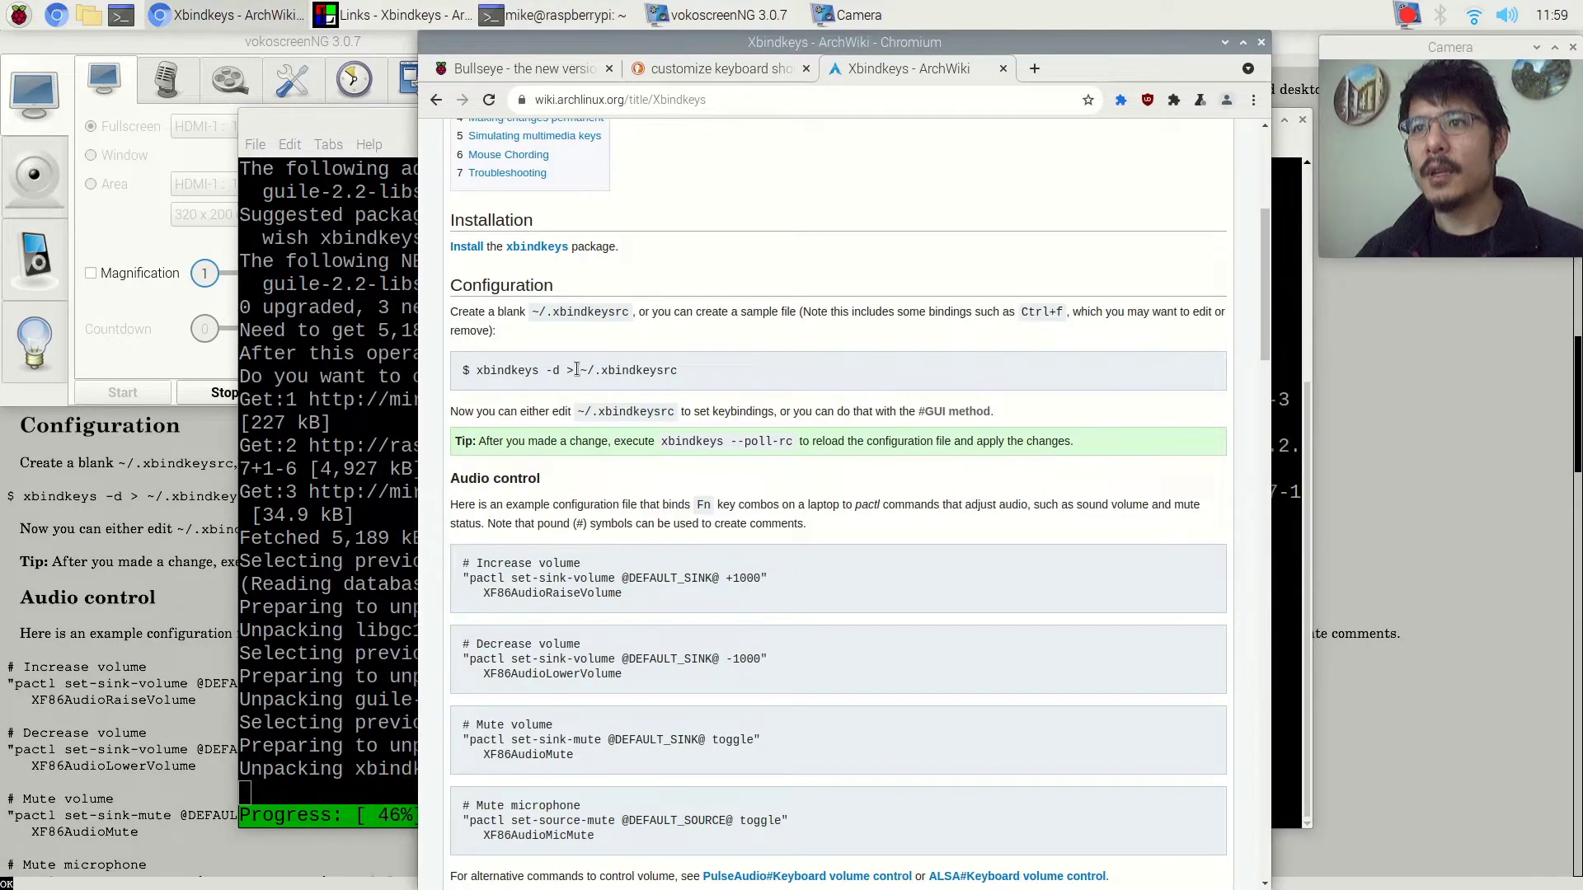
{"action": "scroll", "coordinate": [549, 415], "scroll_direction": "down", "scroll_amount": 5}
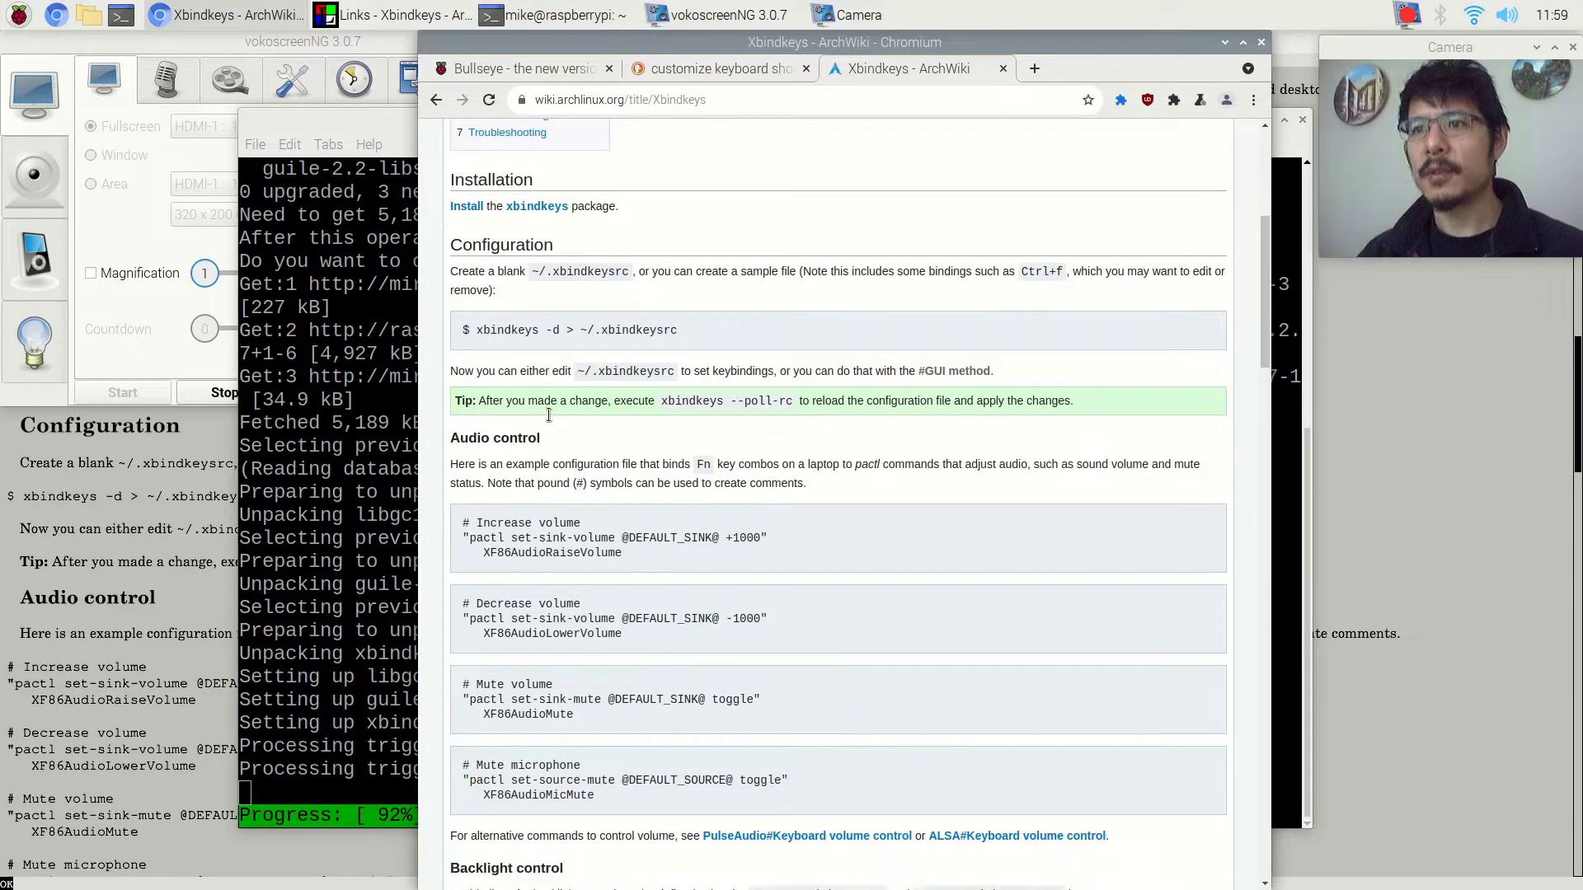
{"action": "scroll", "coordinate": [561, 503], "scroll_direction": "down", "scroll_amount": 1}
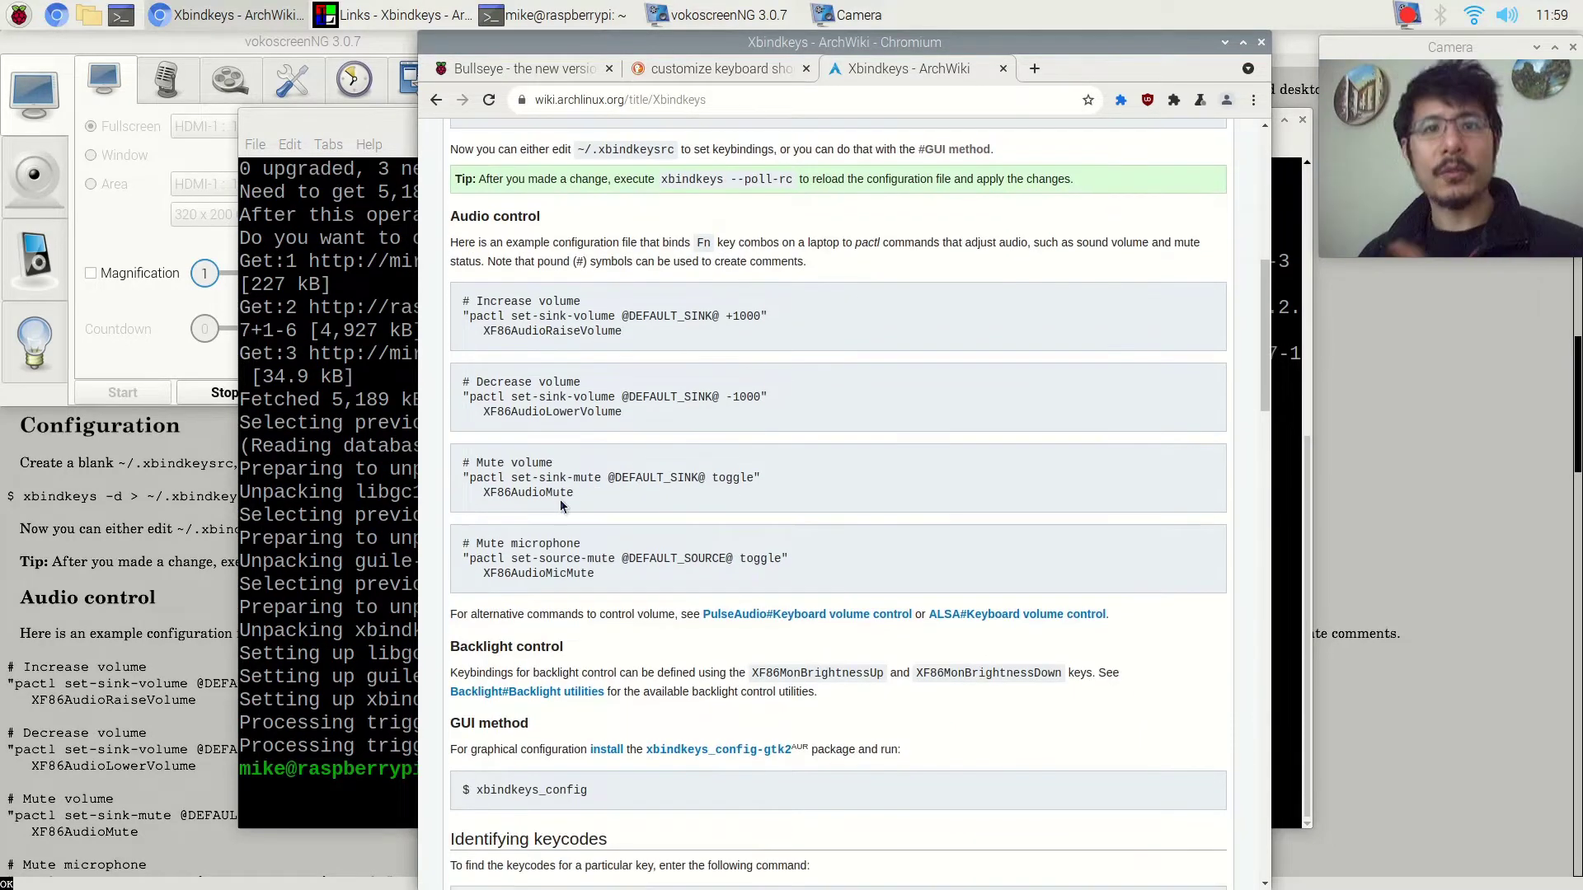
{"action": "scroll", "coordinate": [561, 505], "scroll_direction": "up", "scroll_amount": 9}
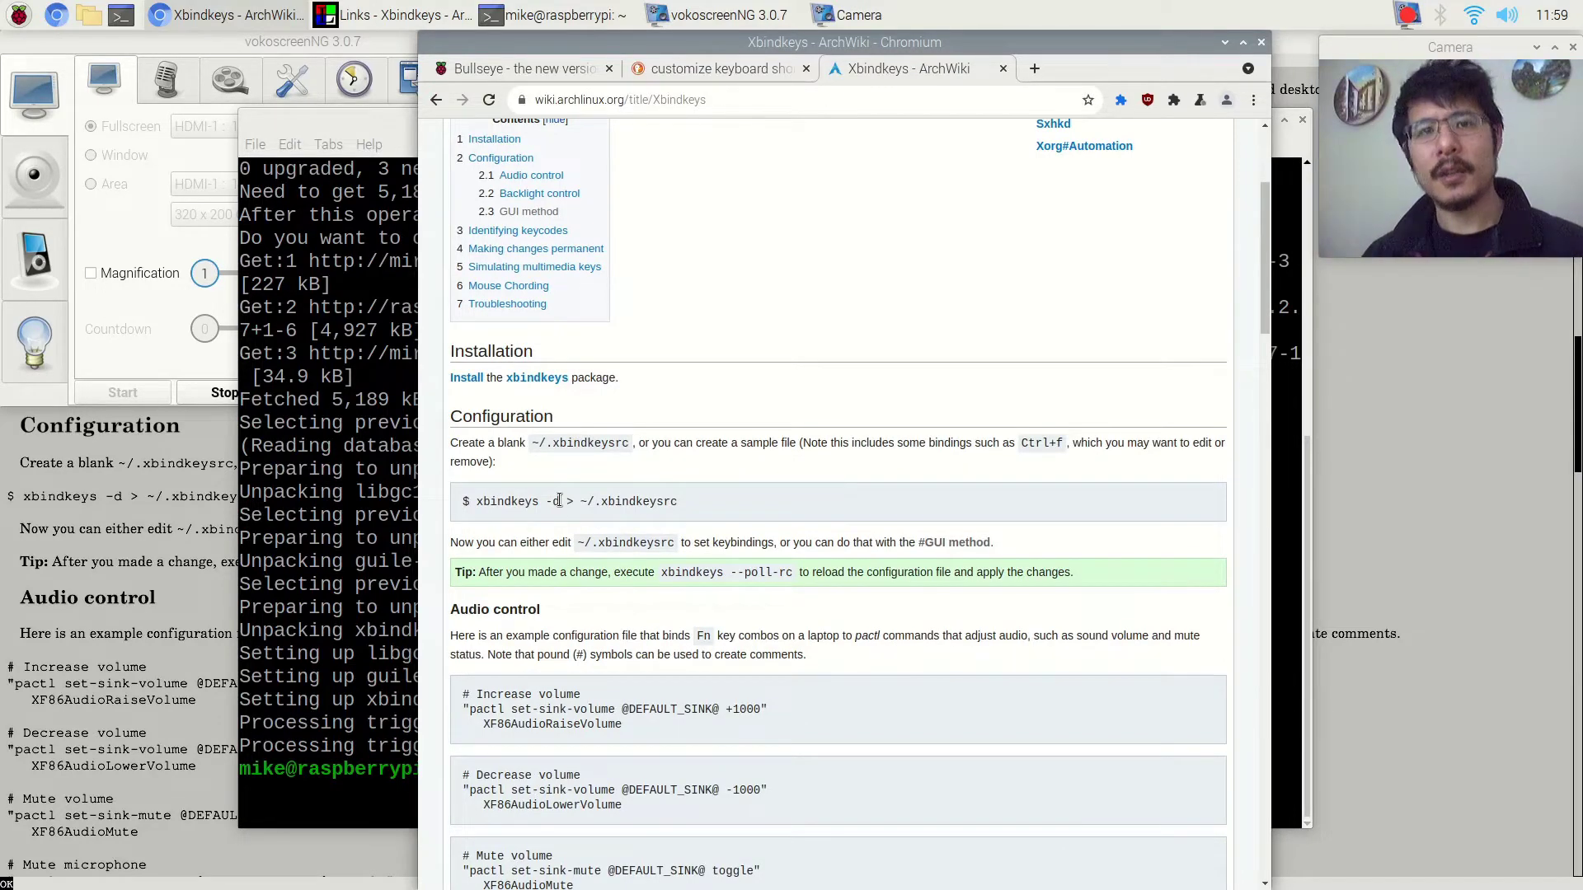
- Return to the terminal and empty its screen with the clear command
{"action": "left_click", "coordinate": [378, 116]}
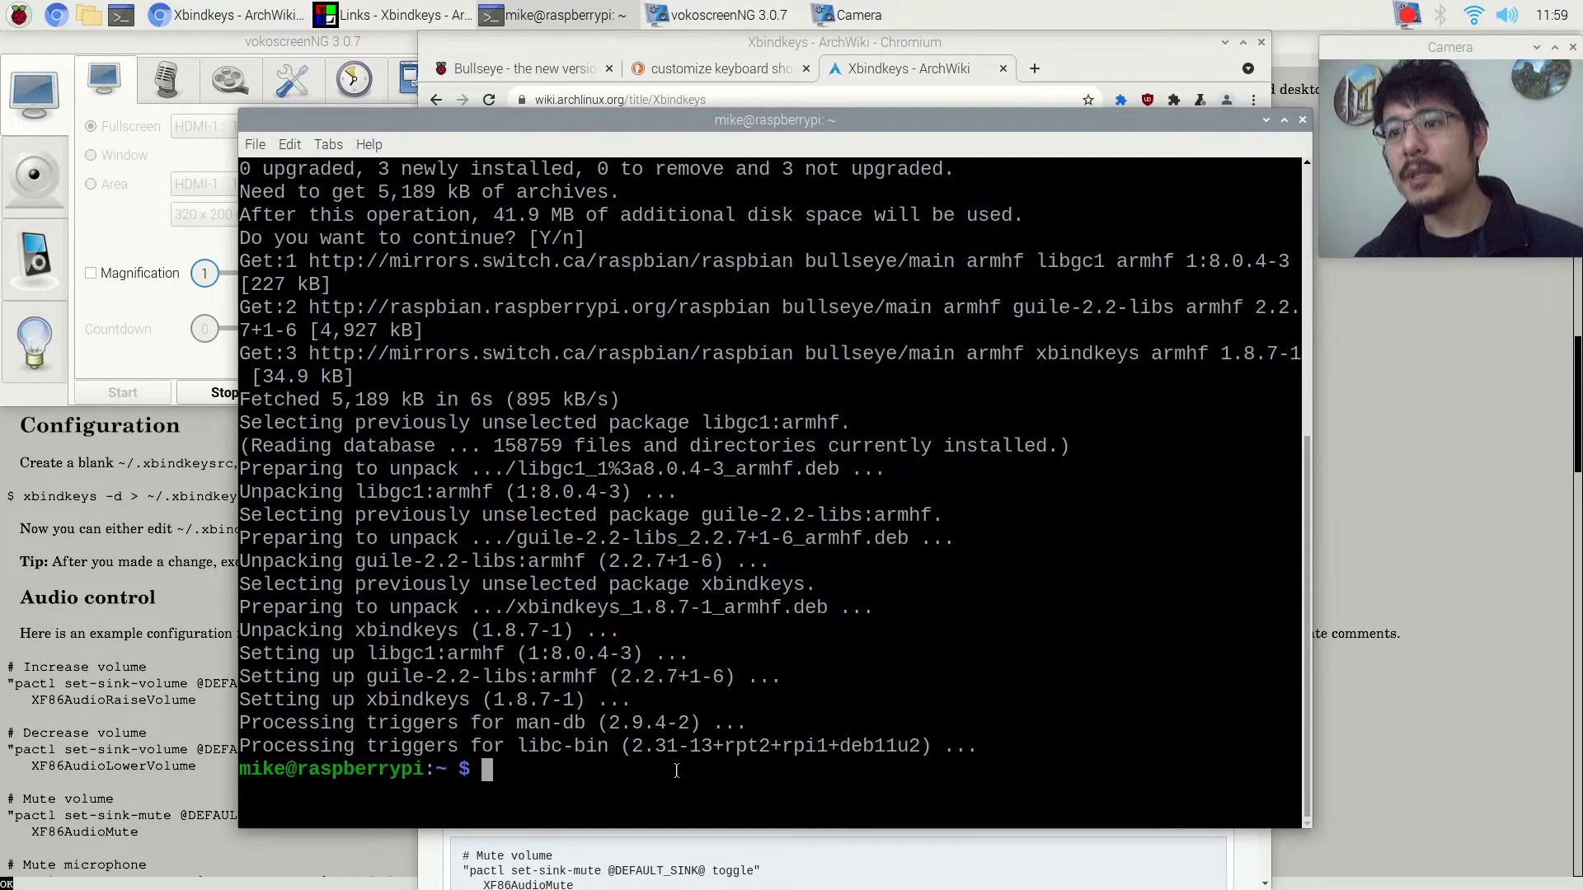
{"action": "type", "text": "c"}
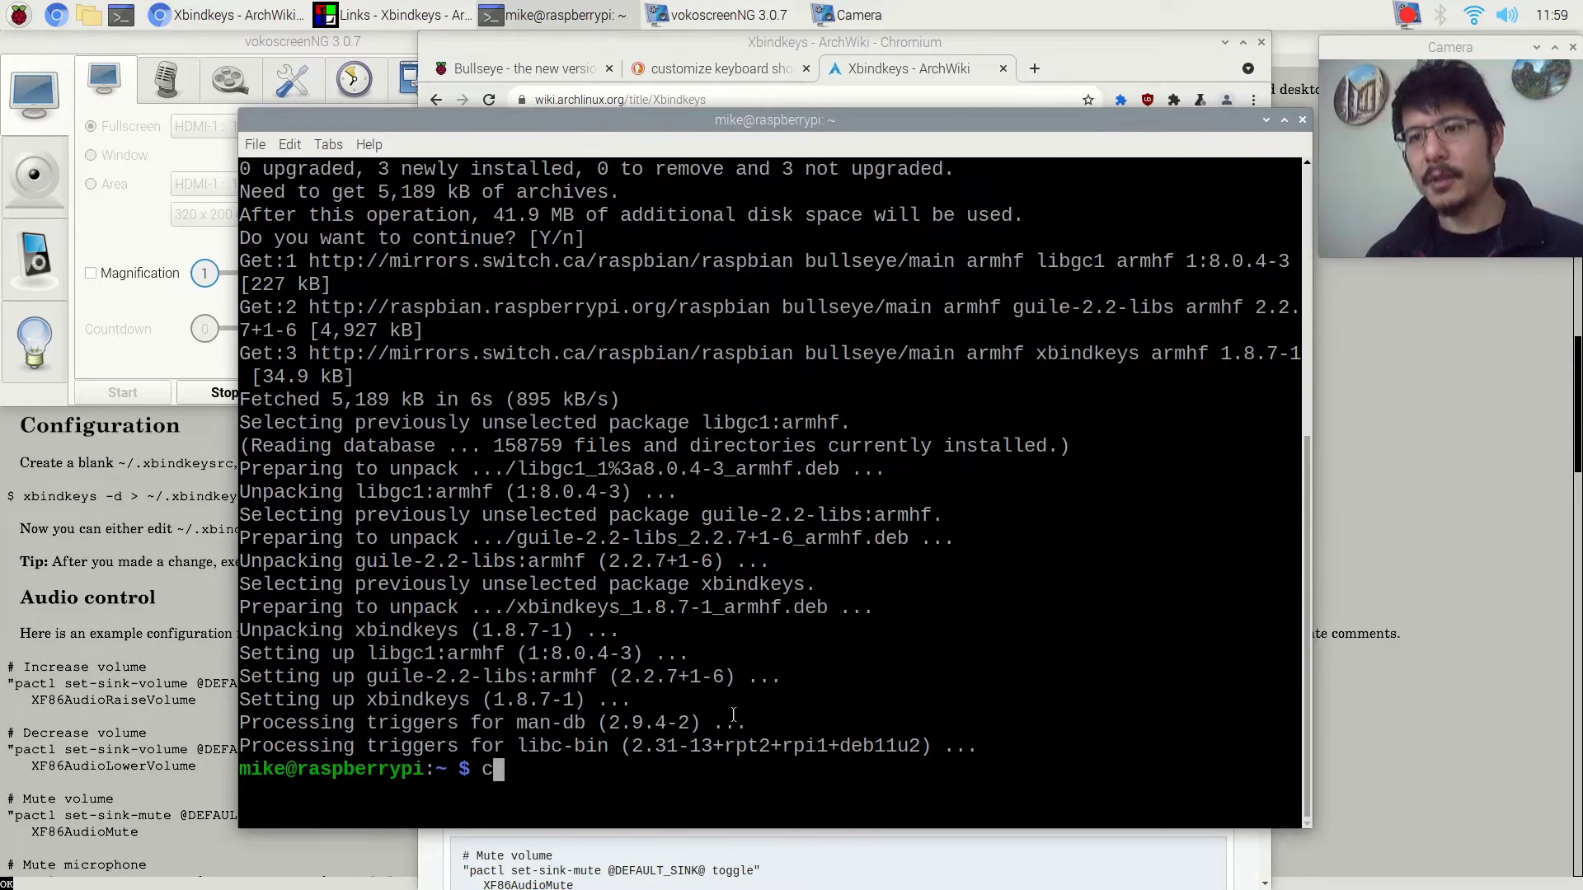
{"action": "type", "text": "lear"}
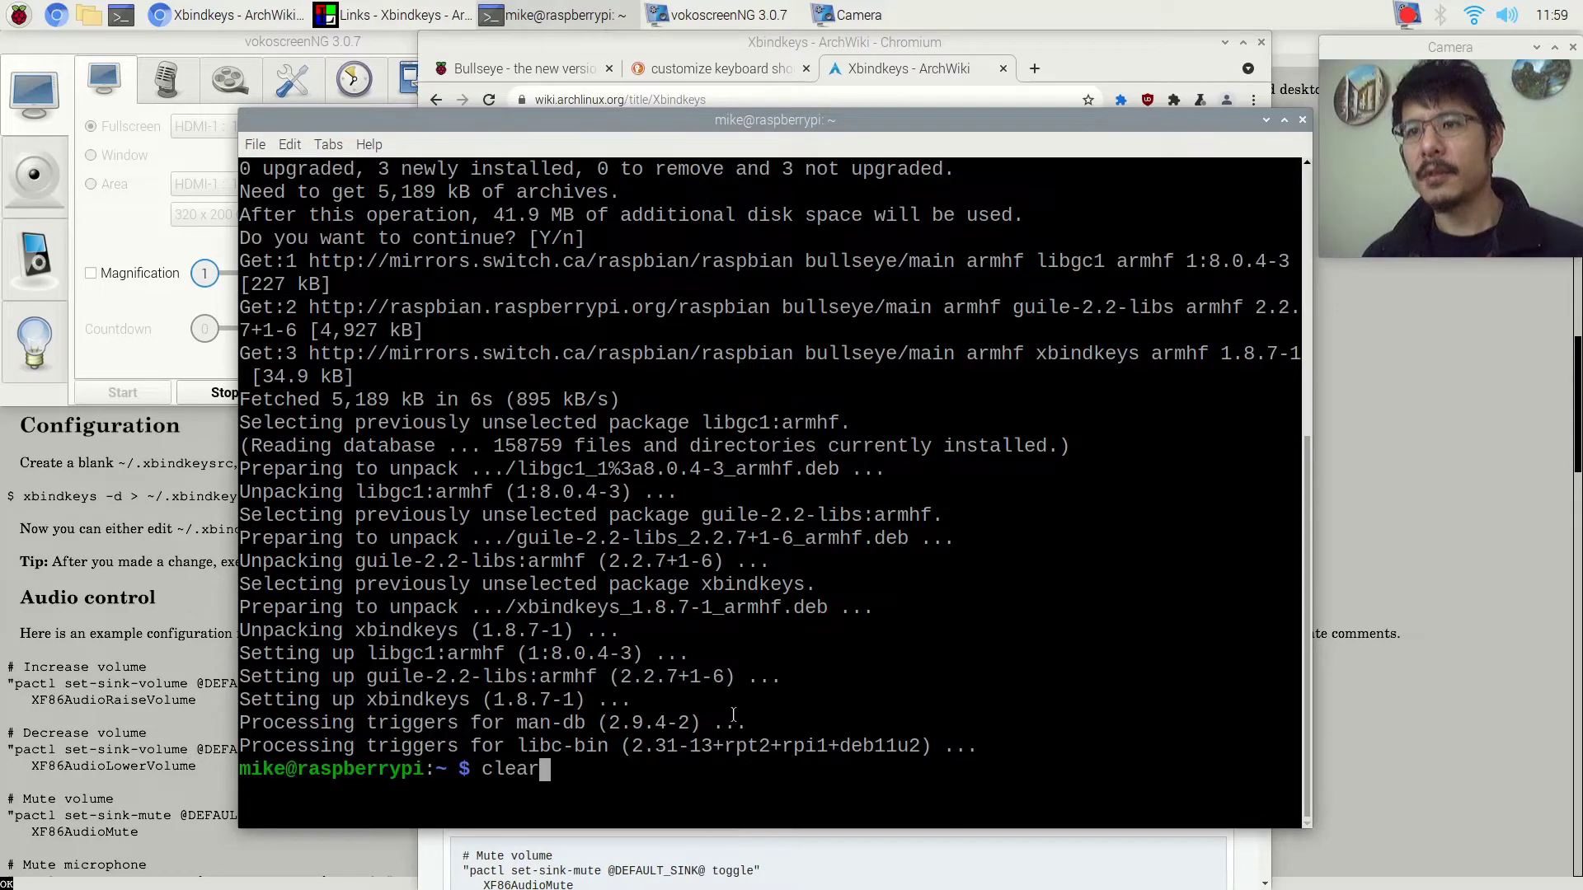
{"action": "key", "text": "Return"}
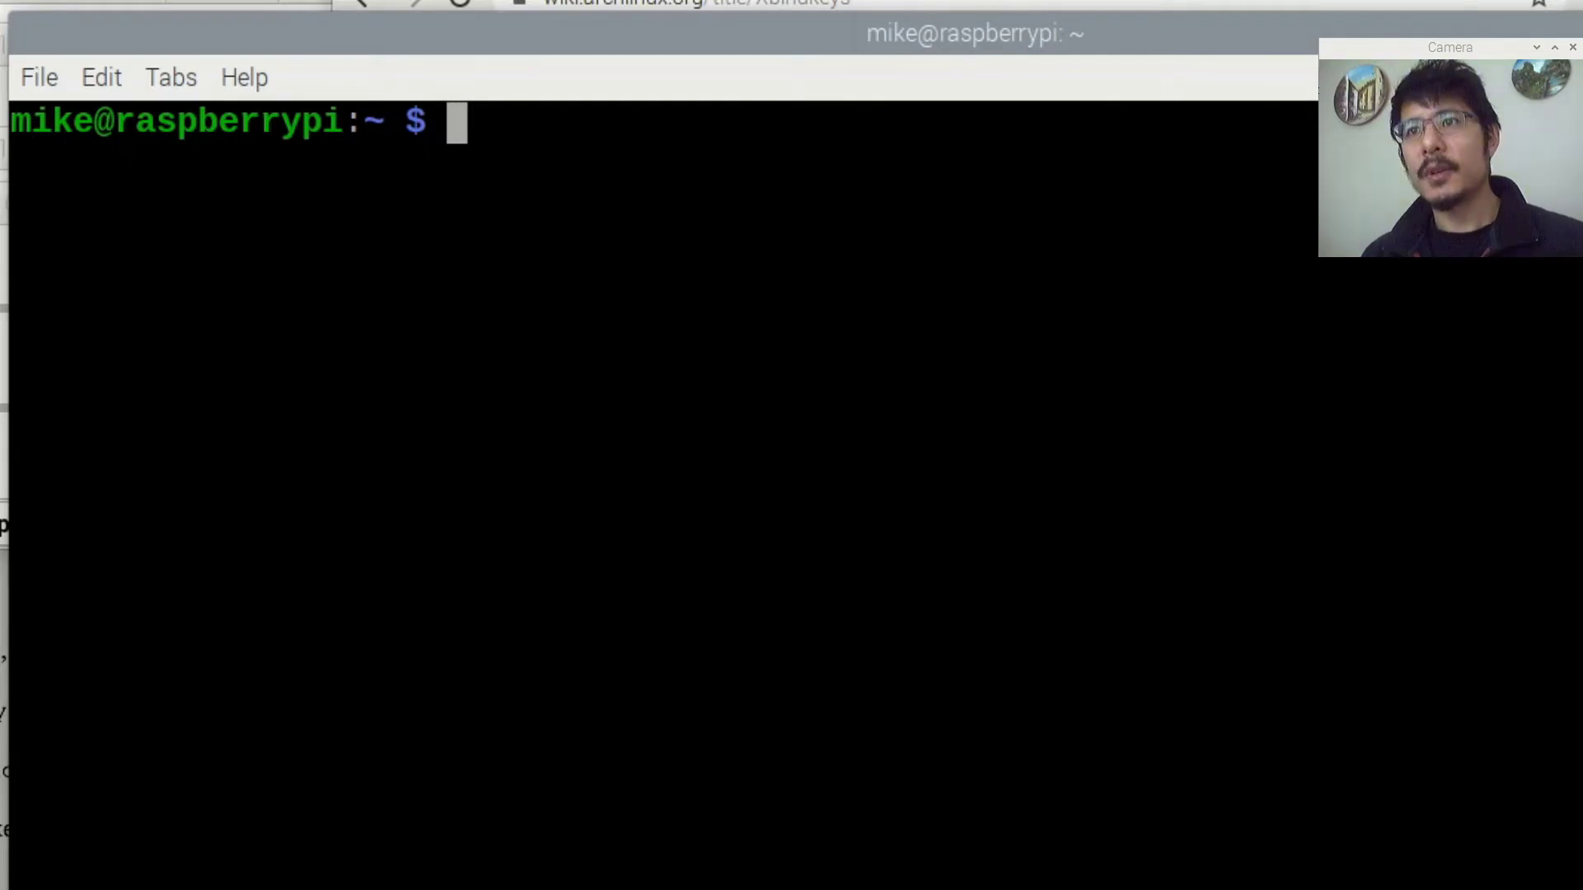
- Run xbindkeys without arguments in the terminal and highlight the first line of its output
{"action": "type", "text": "xbindke"}
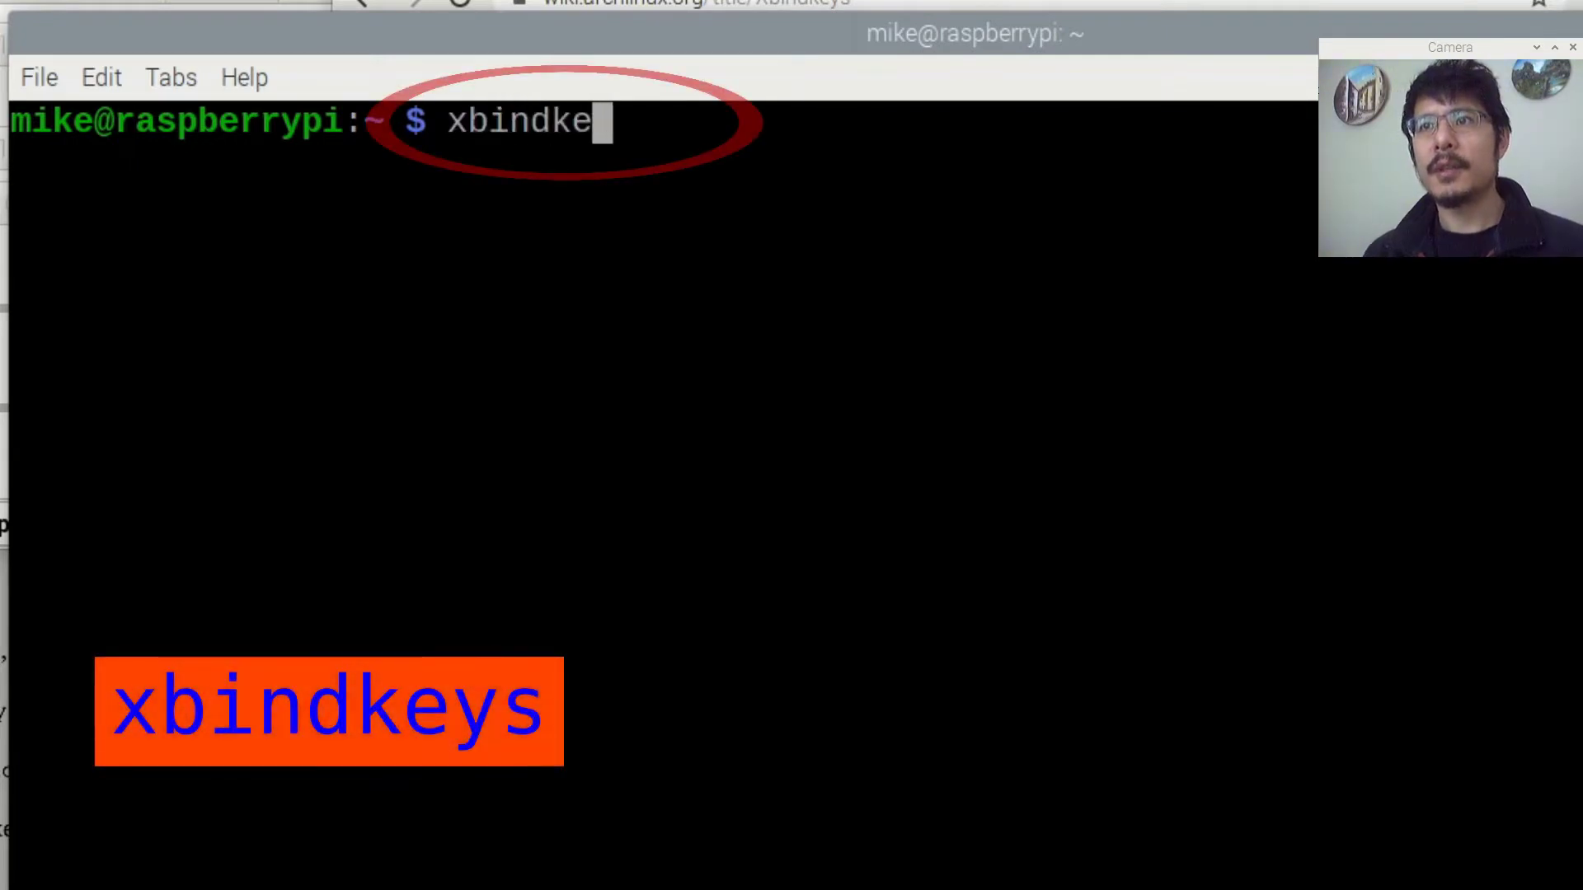
{"action": "type", "text": "ys"}
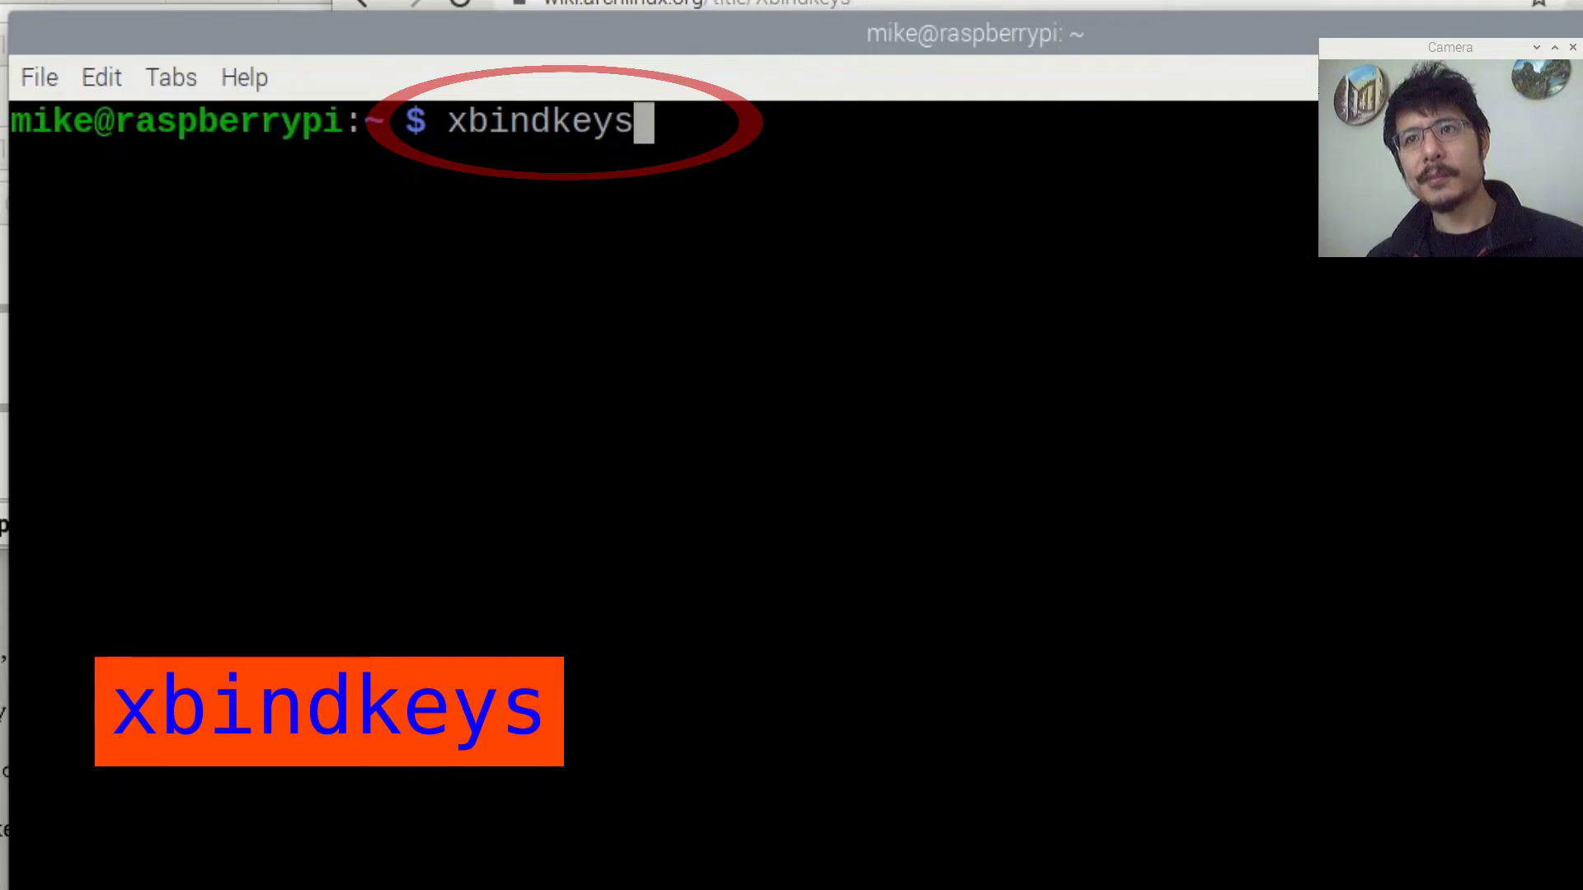
{"action": "key", "text": "Return"}
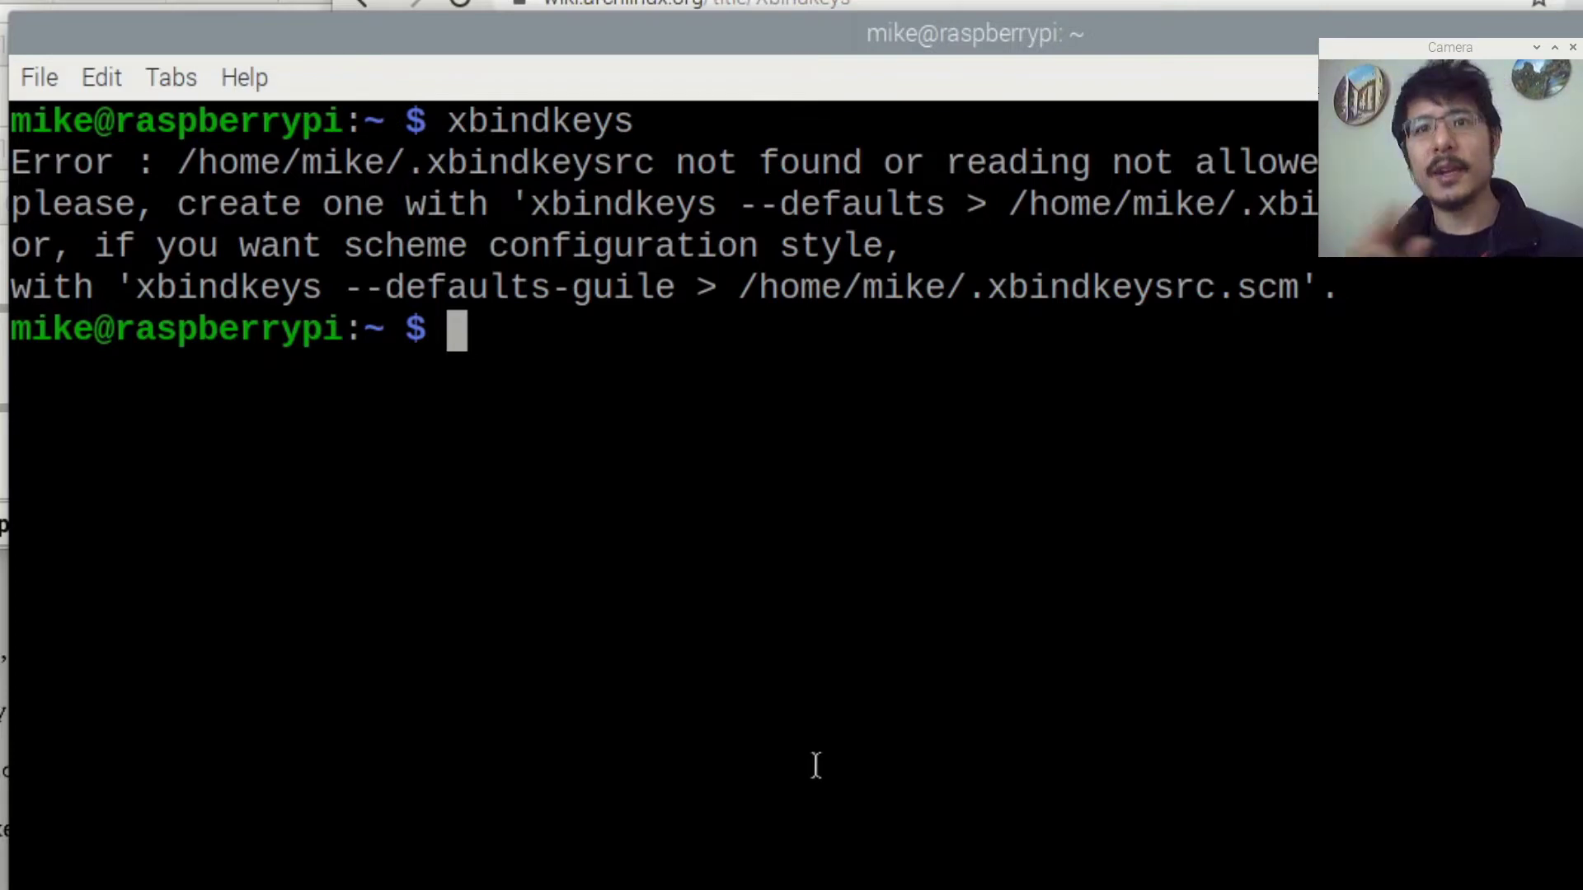
{"action": "double_click", "coordinate": [73, 165]}
{"action": "left_click", "coordinate": [74, 165]}
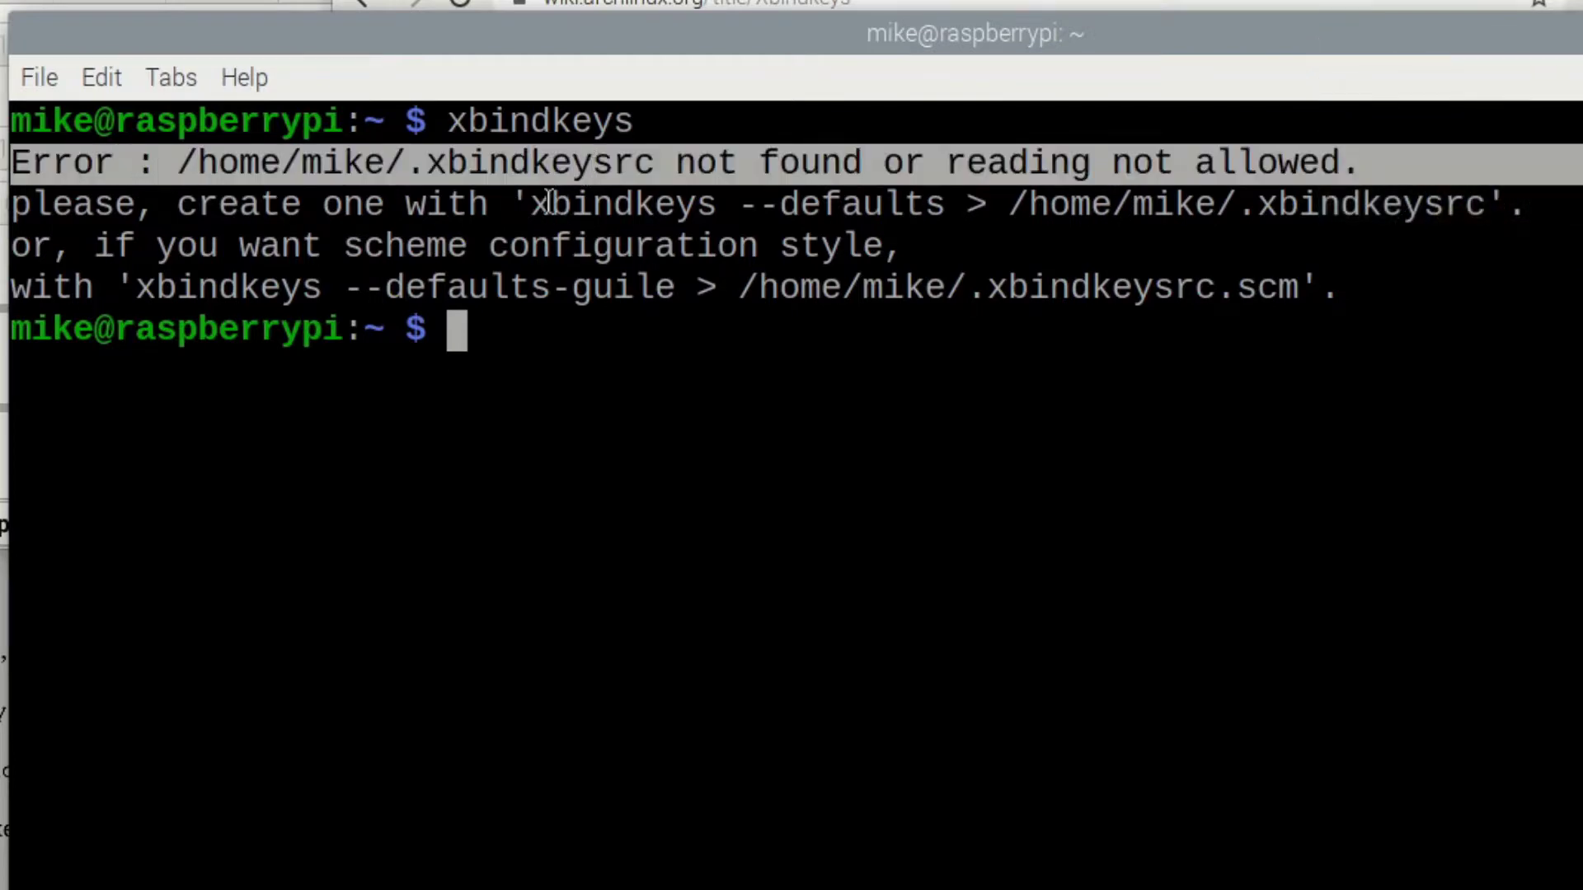
- Copy the suggested command xbindkeys --defaults > ~/.xbindkeysrc from the terminal output and run it to create the default configuration file
{"action": "left_click", "coordinate": [548, 201]}
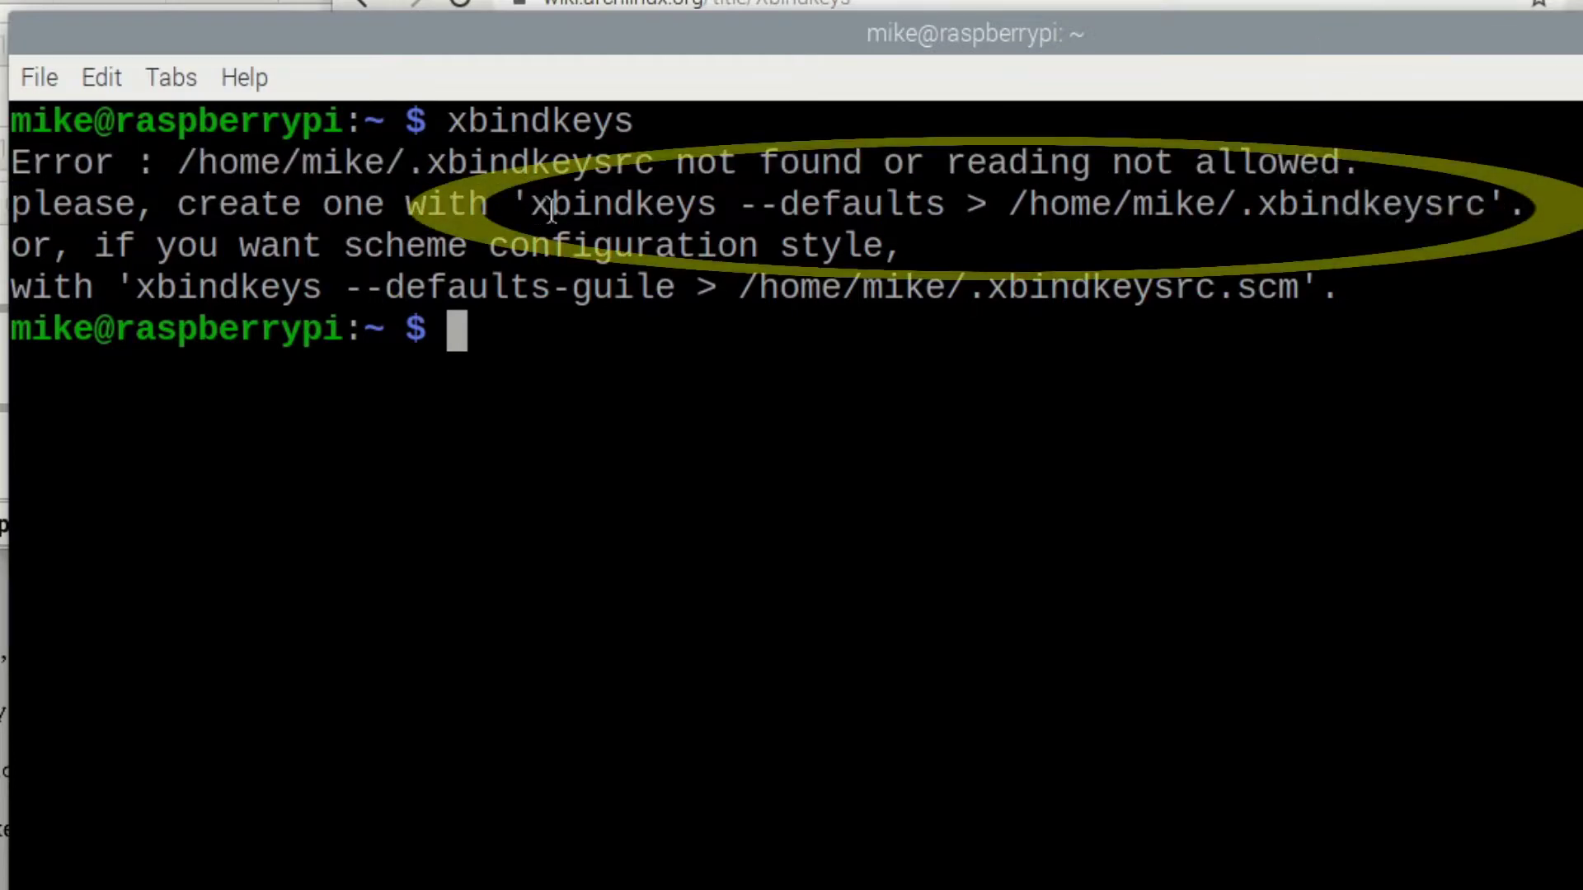
{"action": "left_click_drag", "start_coordinate": [532, 203], "coordinate": [1476, 206]}
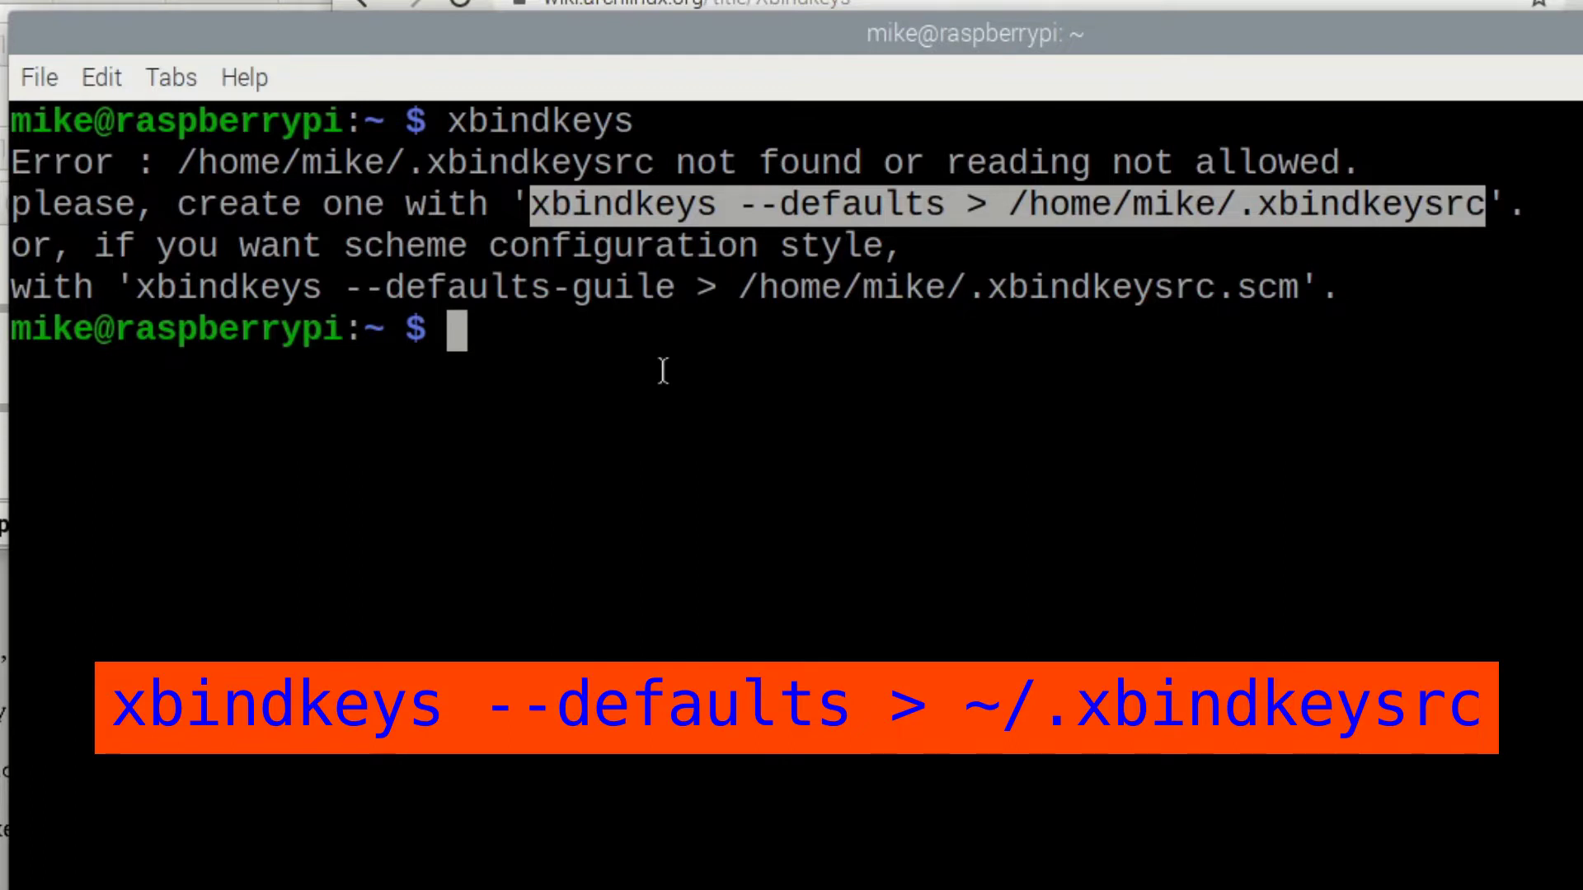
{"action": "middle_click", "coordinate": [663, 371]}
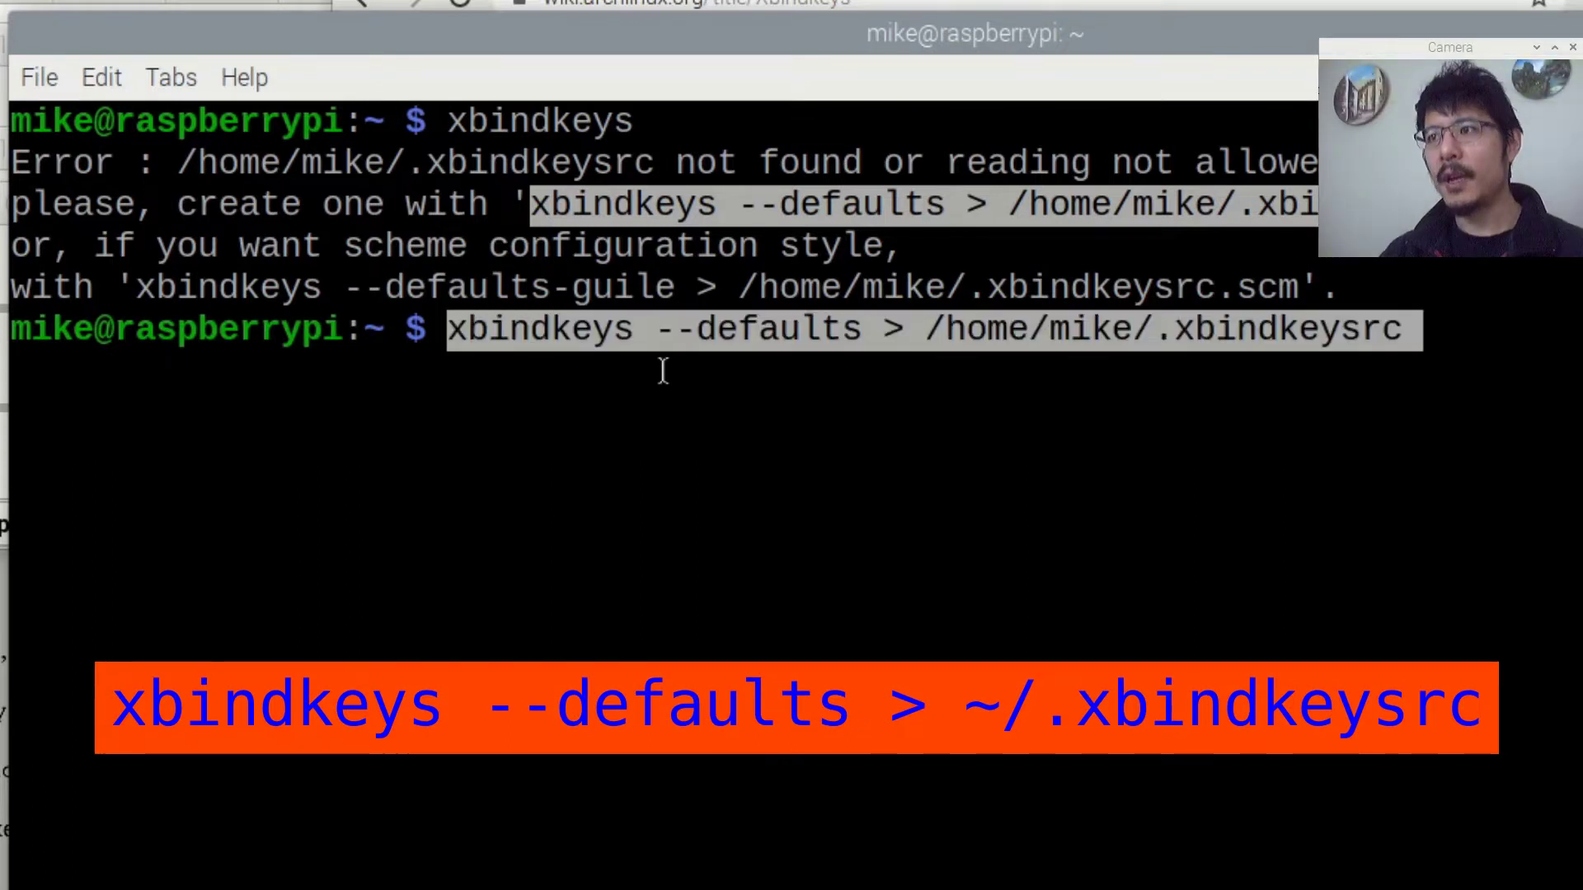
{"action": "key", "text": "Return"}
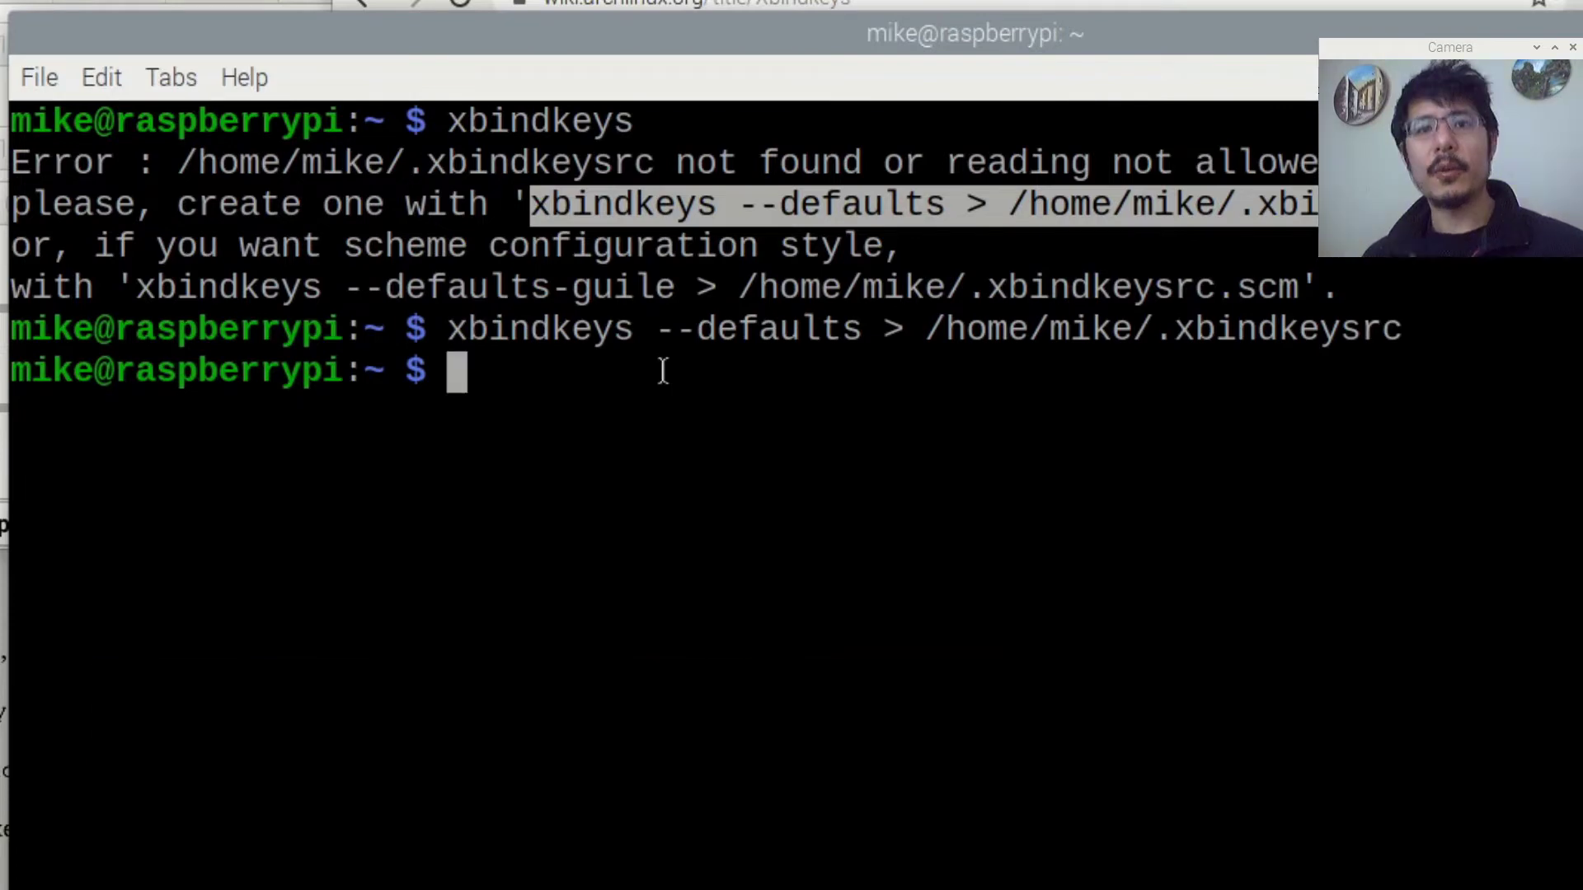
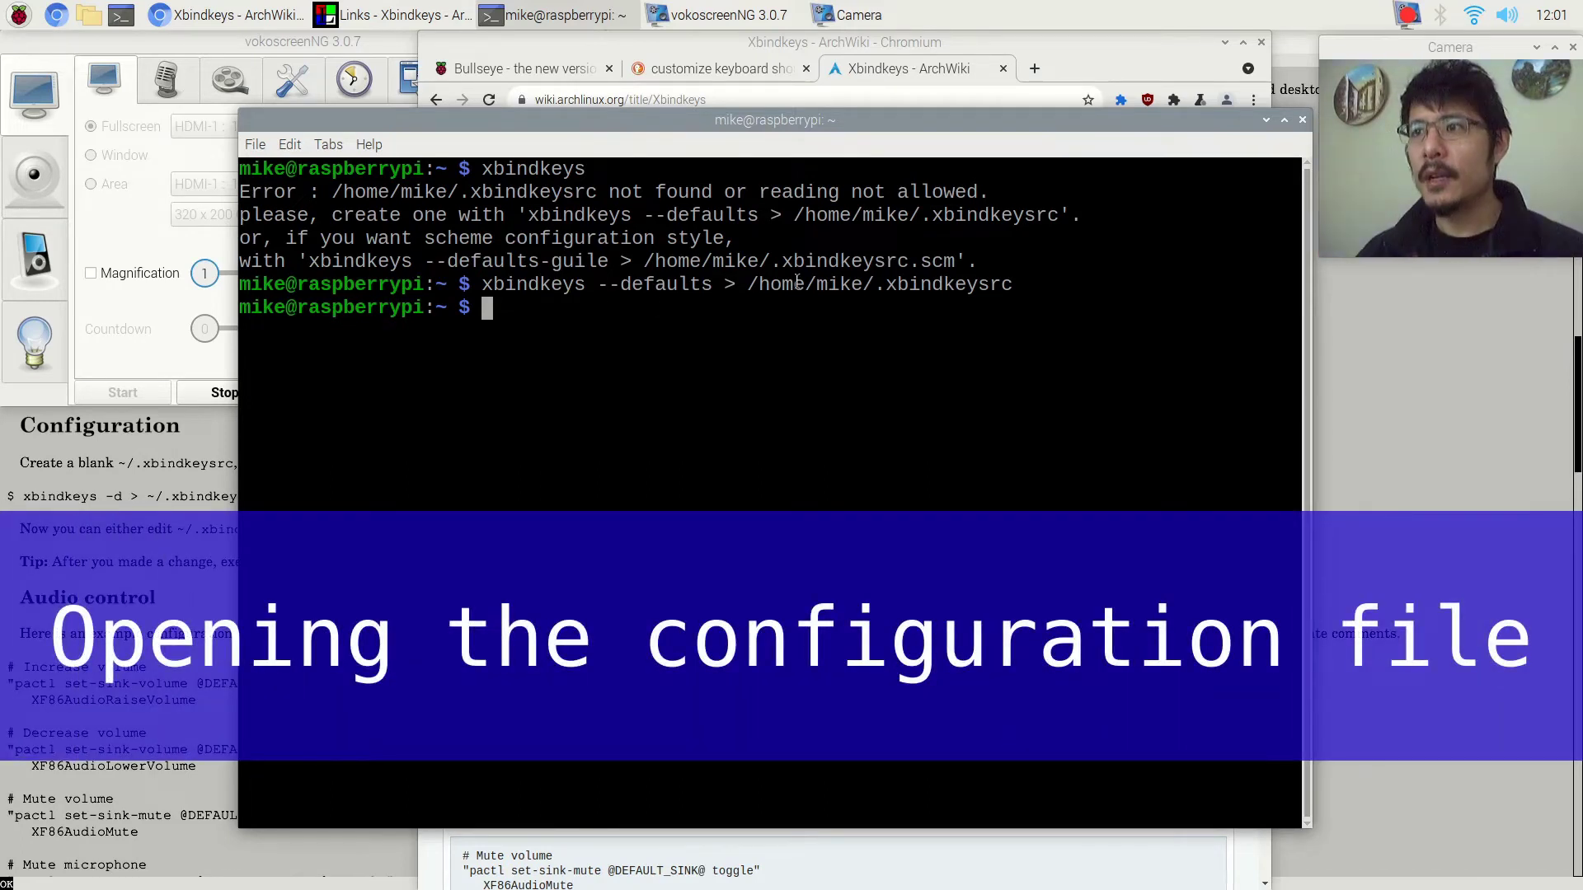
- Highlight the configuration file's path in the executed command, and launch the Geany editor from the Programming applications
{"action": "left_click_drag", "start_coordinate": [758, 284], "coordinate": [1013, 286]}
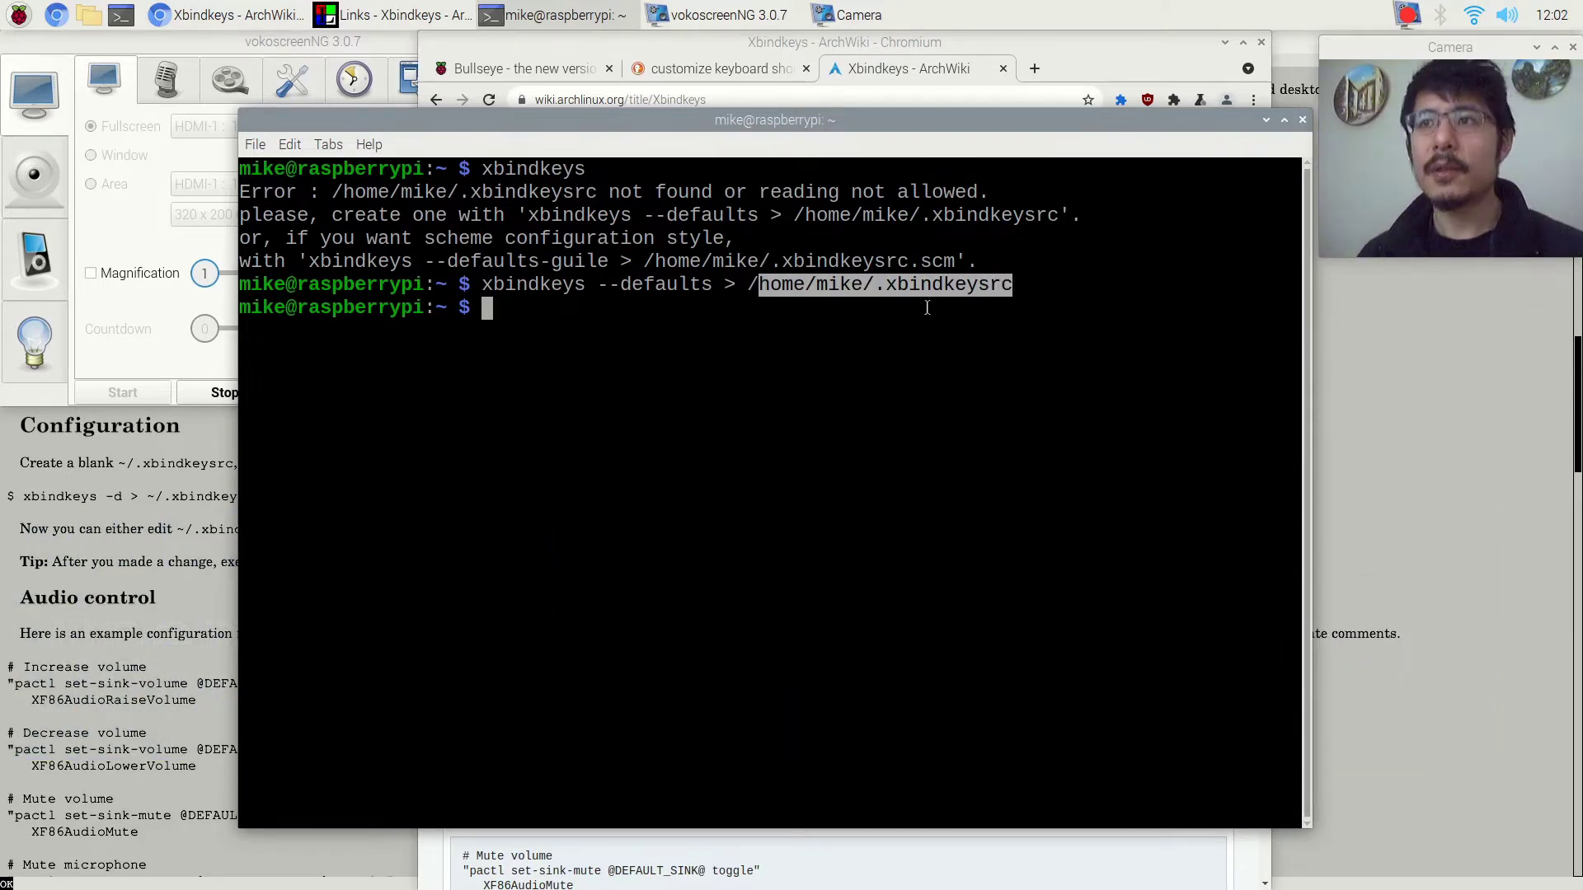
{"action": "left_click", "coordinate": [927, 307]}
{"action": "left_click", "coordinate": [17, 15]}
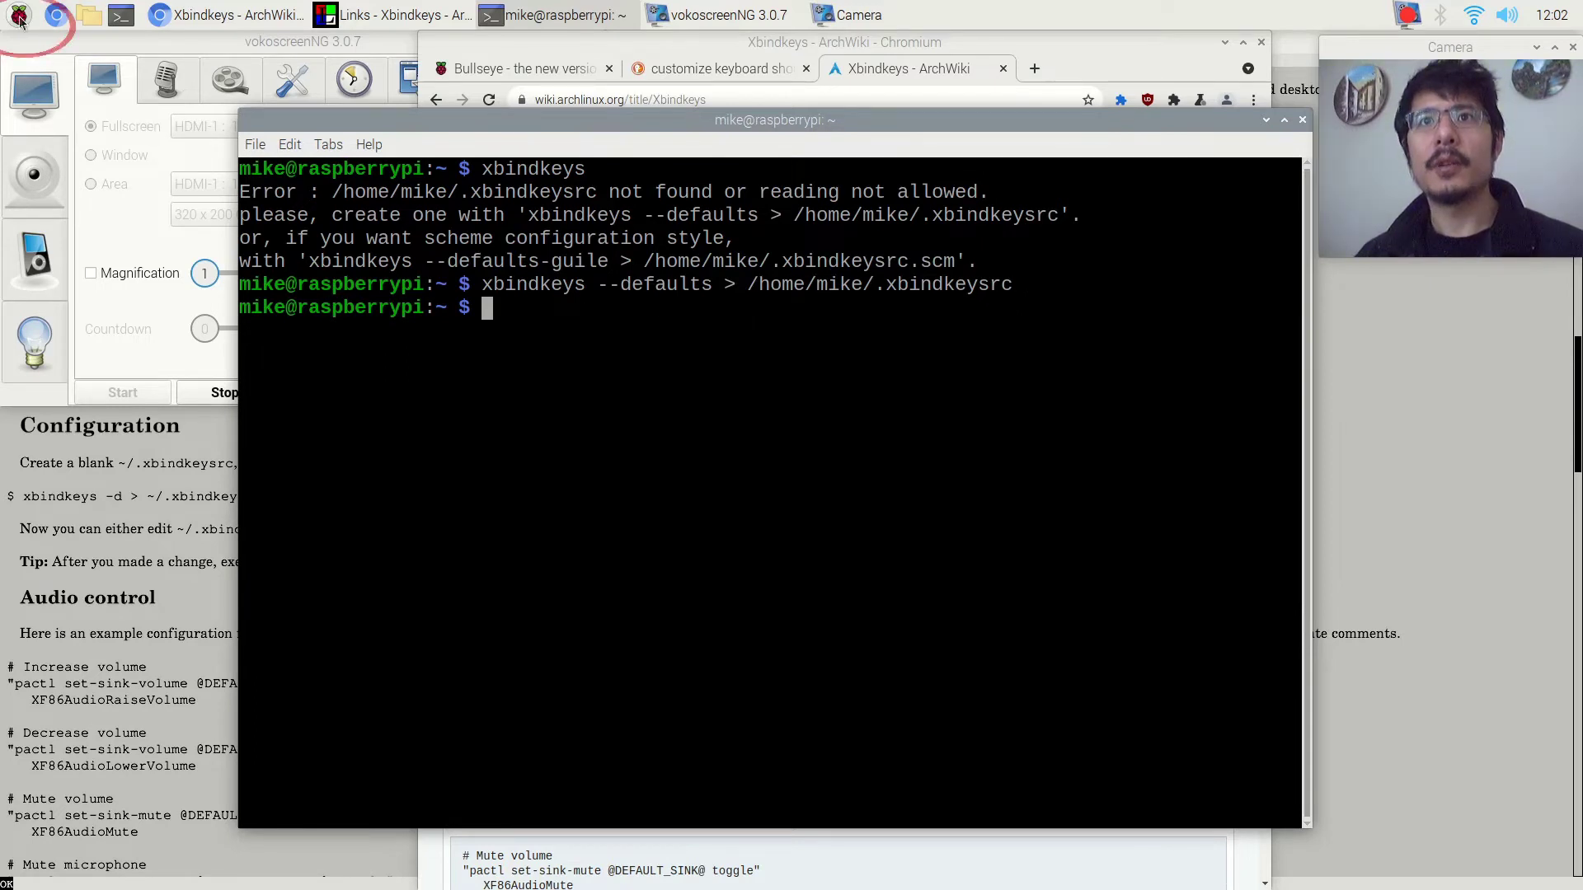
{"action": "mouse_move", "coordinate": [53, 56]}
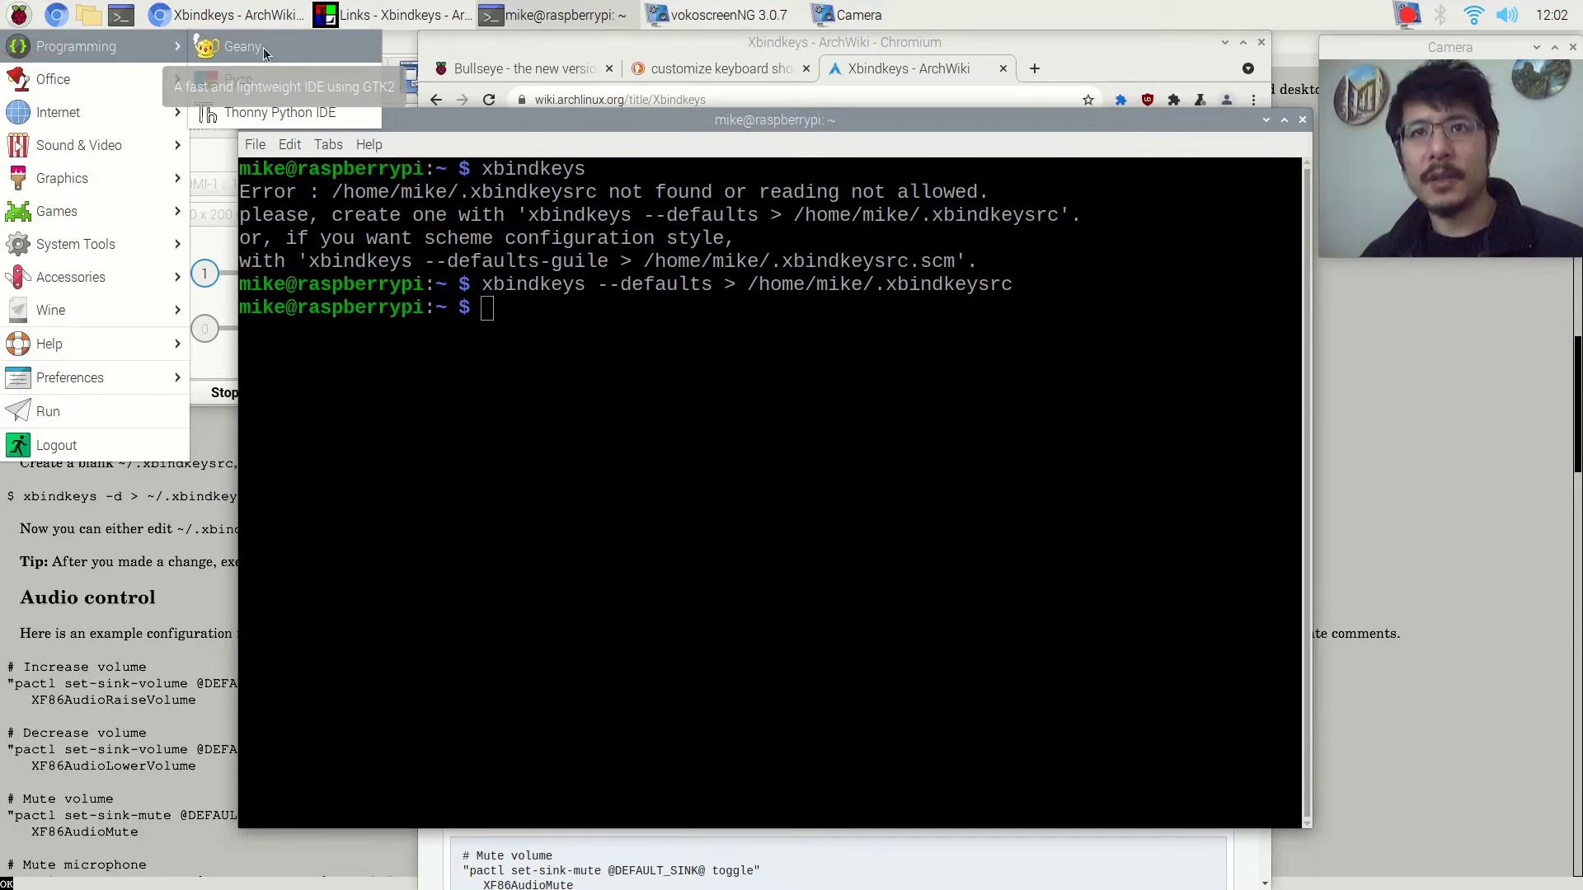
{"action": "mouse_move", "coordinate": [123, 277]}
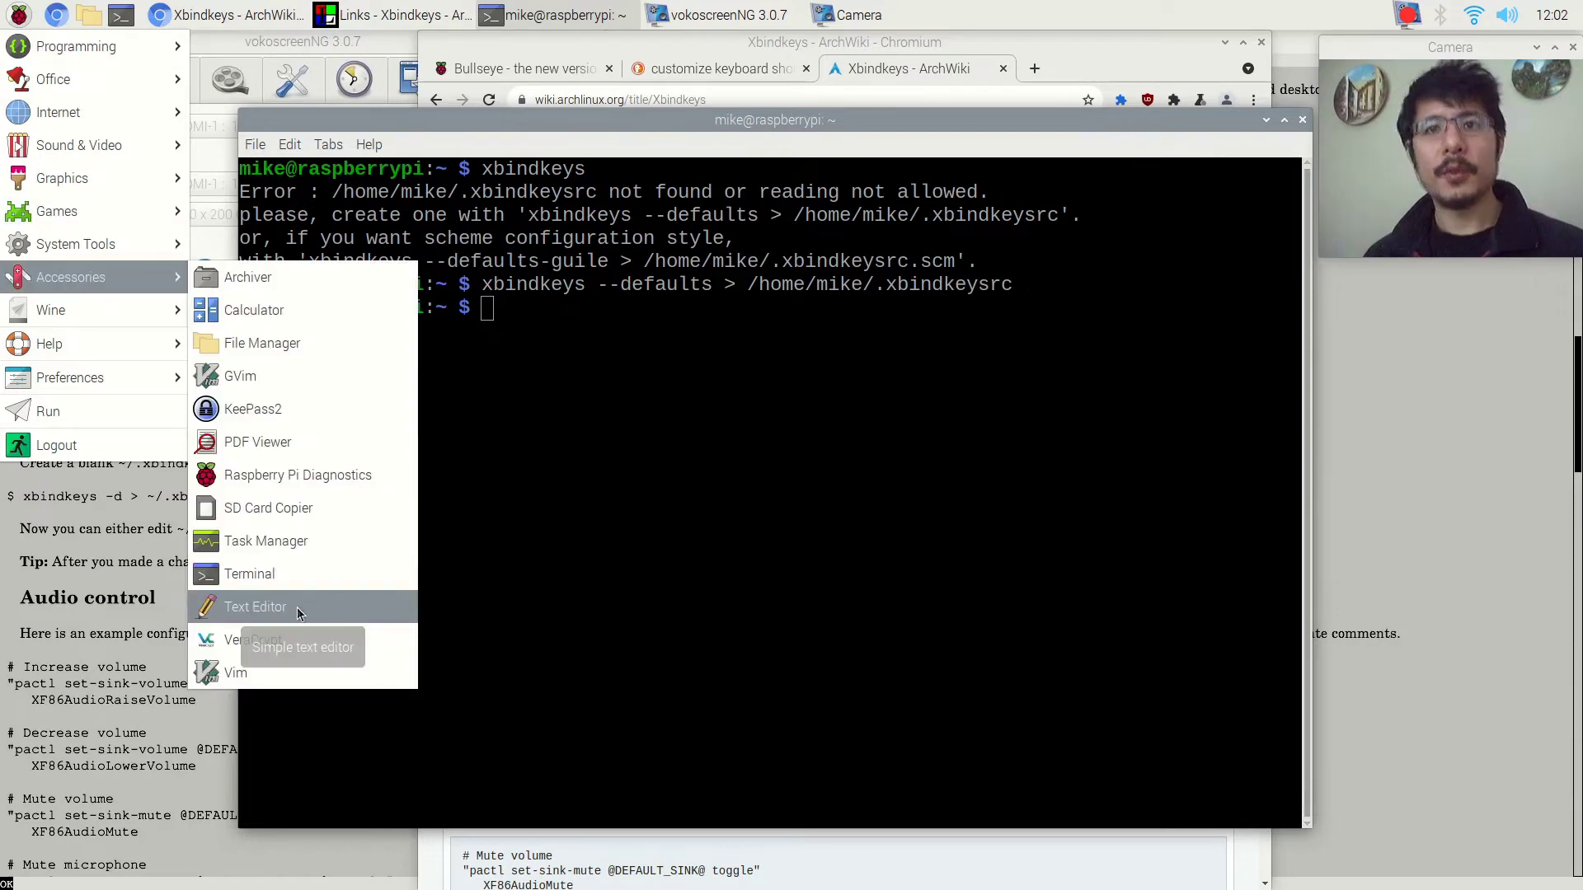
{"action": "mouse_move", "coordinate": [110, 54]}
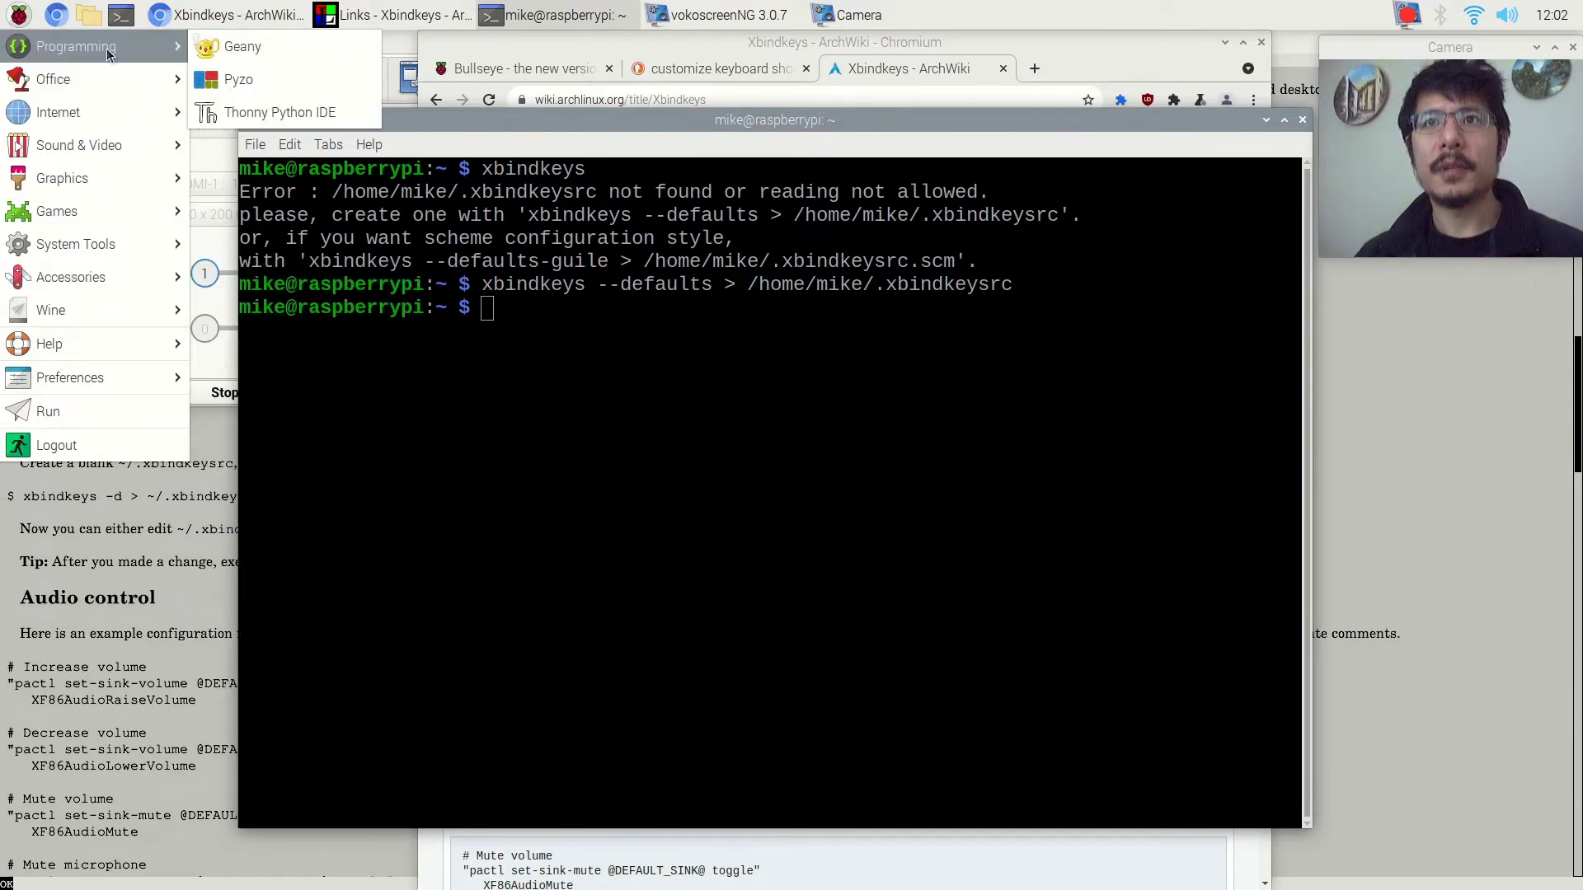
{"action": "left_click", "coordinate": [264, 50]}
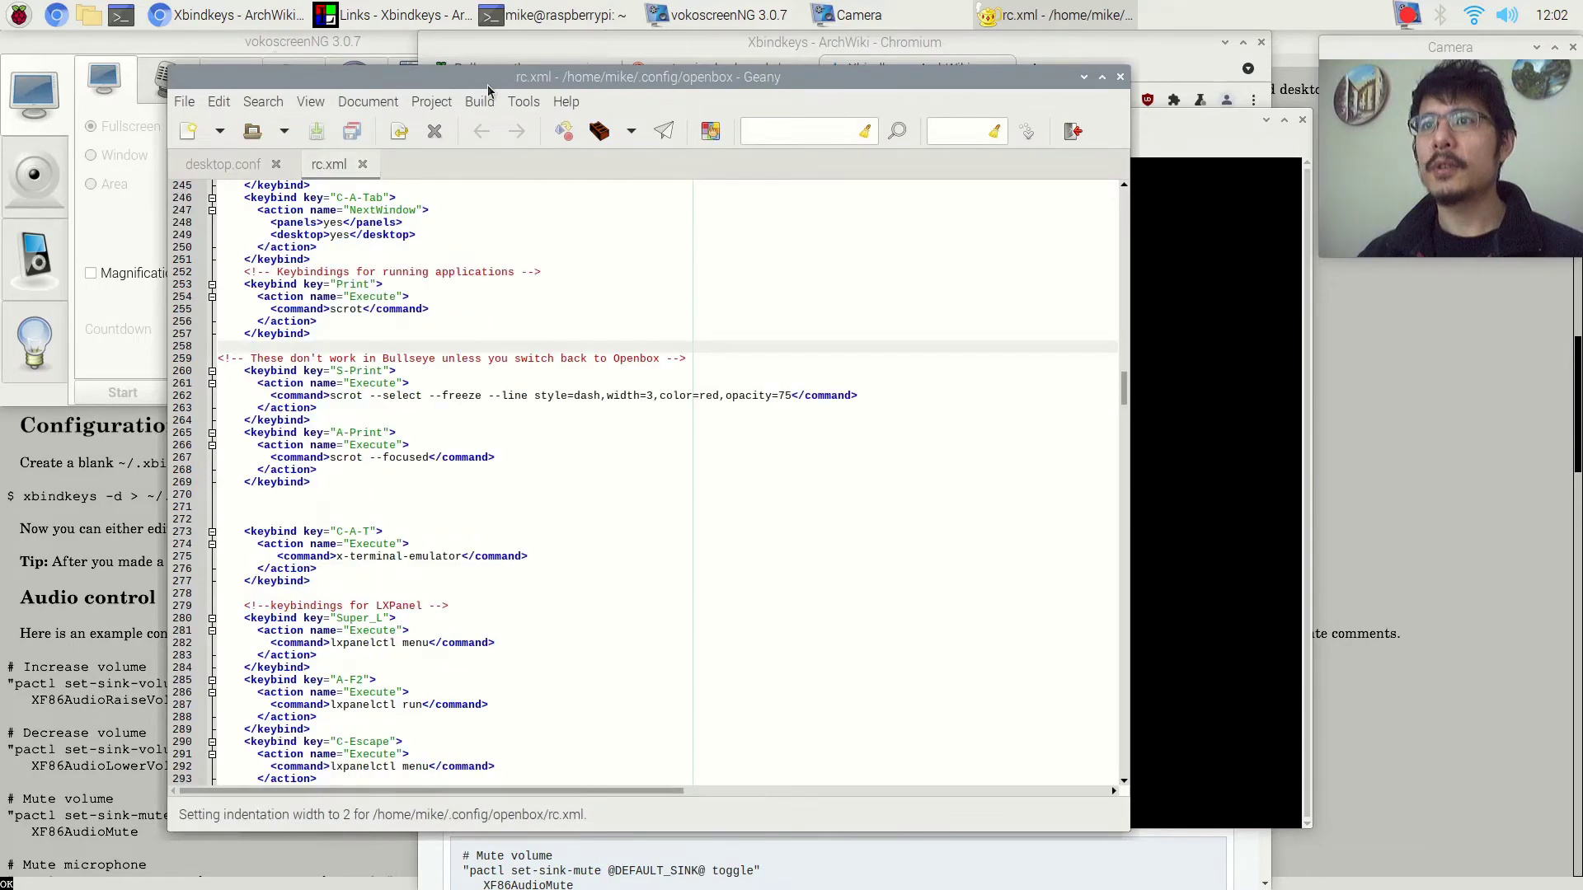
- Reposition the Geany window over the terminal and enlarge the text of the open rc.xml document
{"action": "left_click_drag", "start_coordinate": [506, 76], "coordinate": [654, 24]}
{"action": "left_click", "coordinate": [474, 312]}
{"action": "key", "text": "ctrl+plus"}
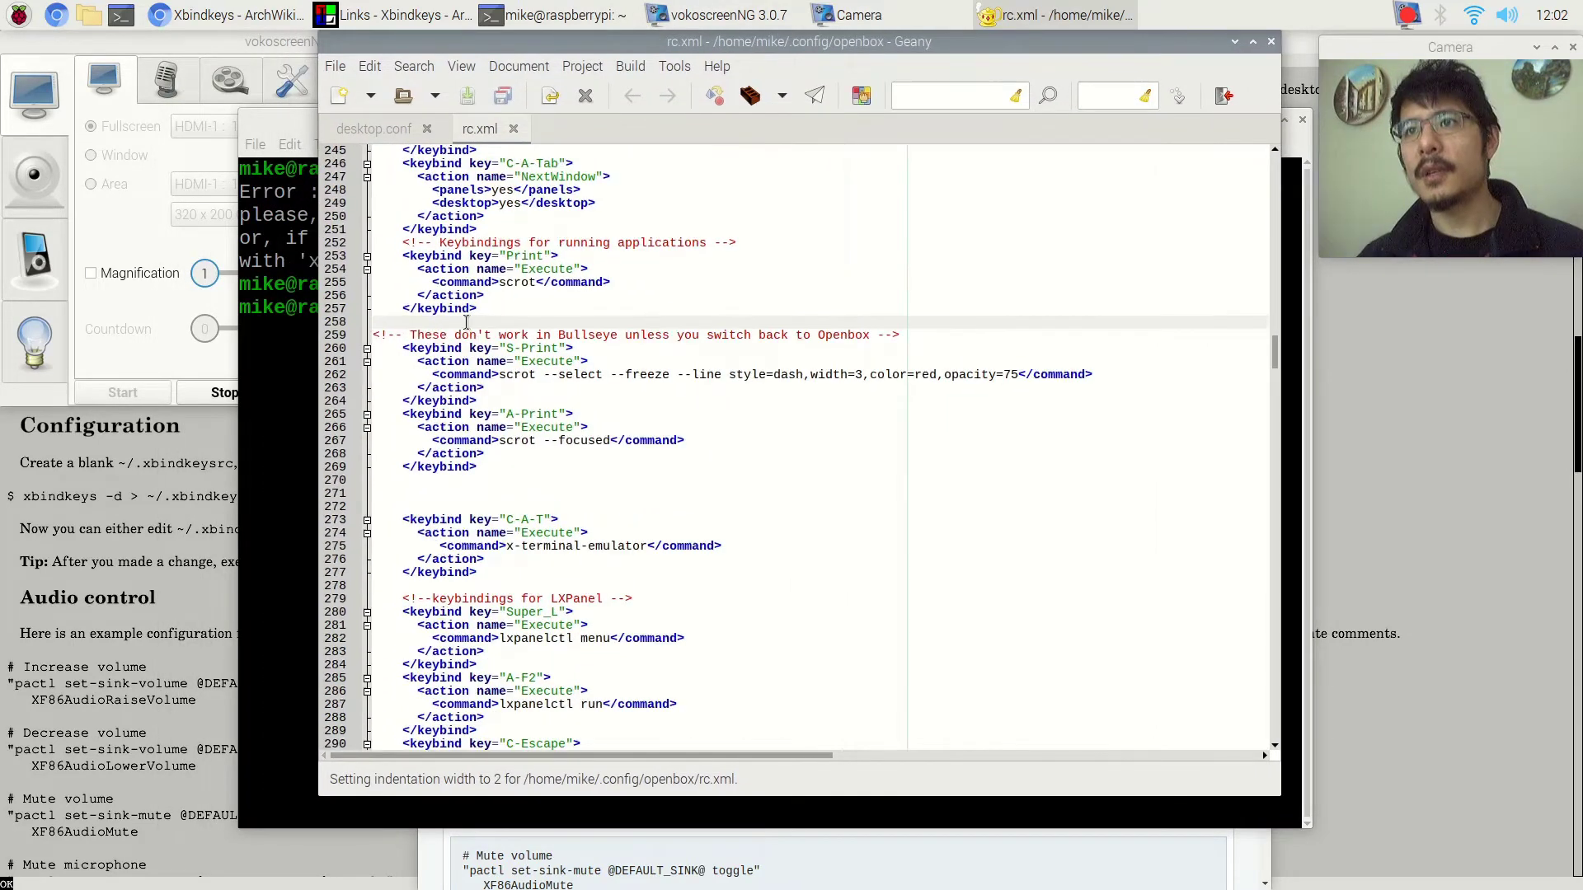
{"action": "key", "text": "ctrl+plus"}
{"action": "key", "text": "ctrl+plus"}
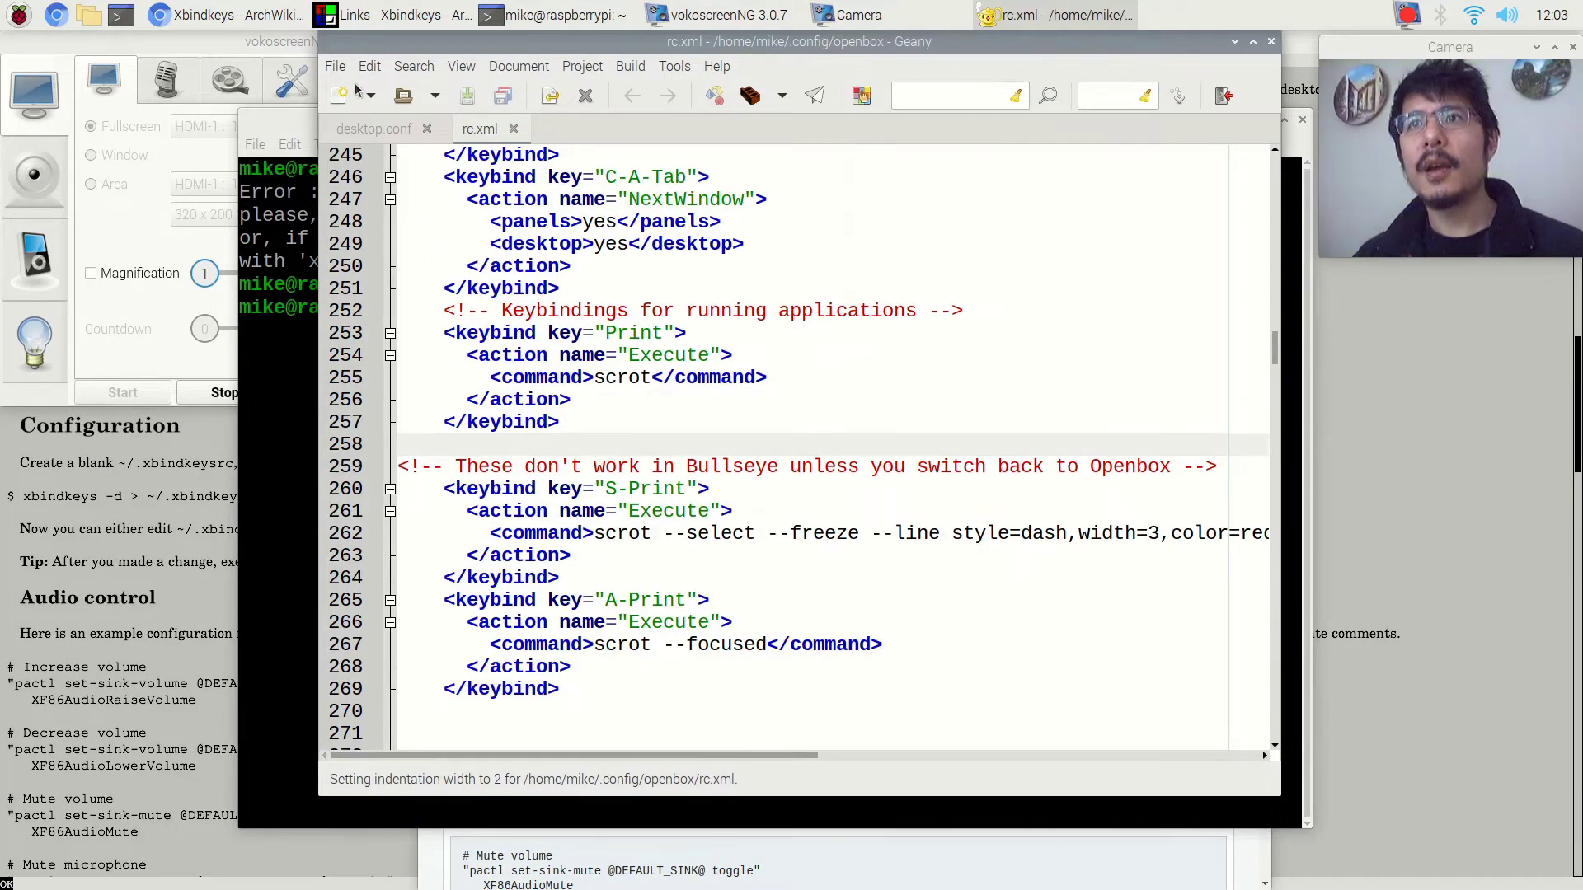
- Start opening a file in Geany, check the leading dot of the .xbindkeysrc file name in the terminal, and return to the editor
{"action": "left_click", "coordinate": [335, 70]}
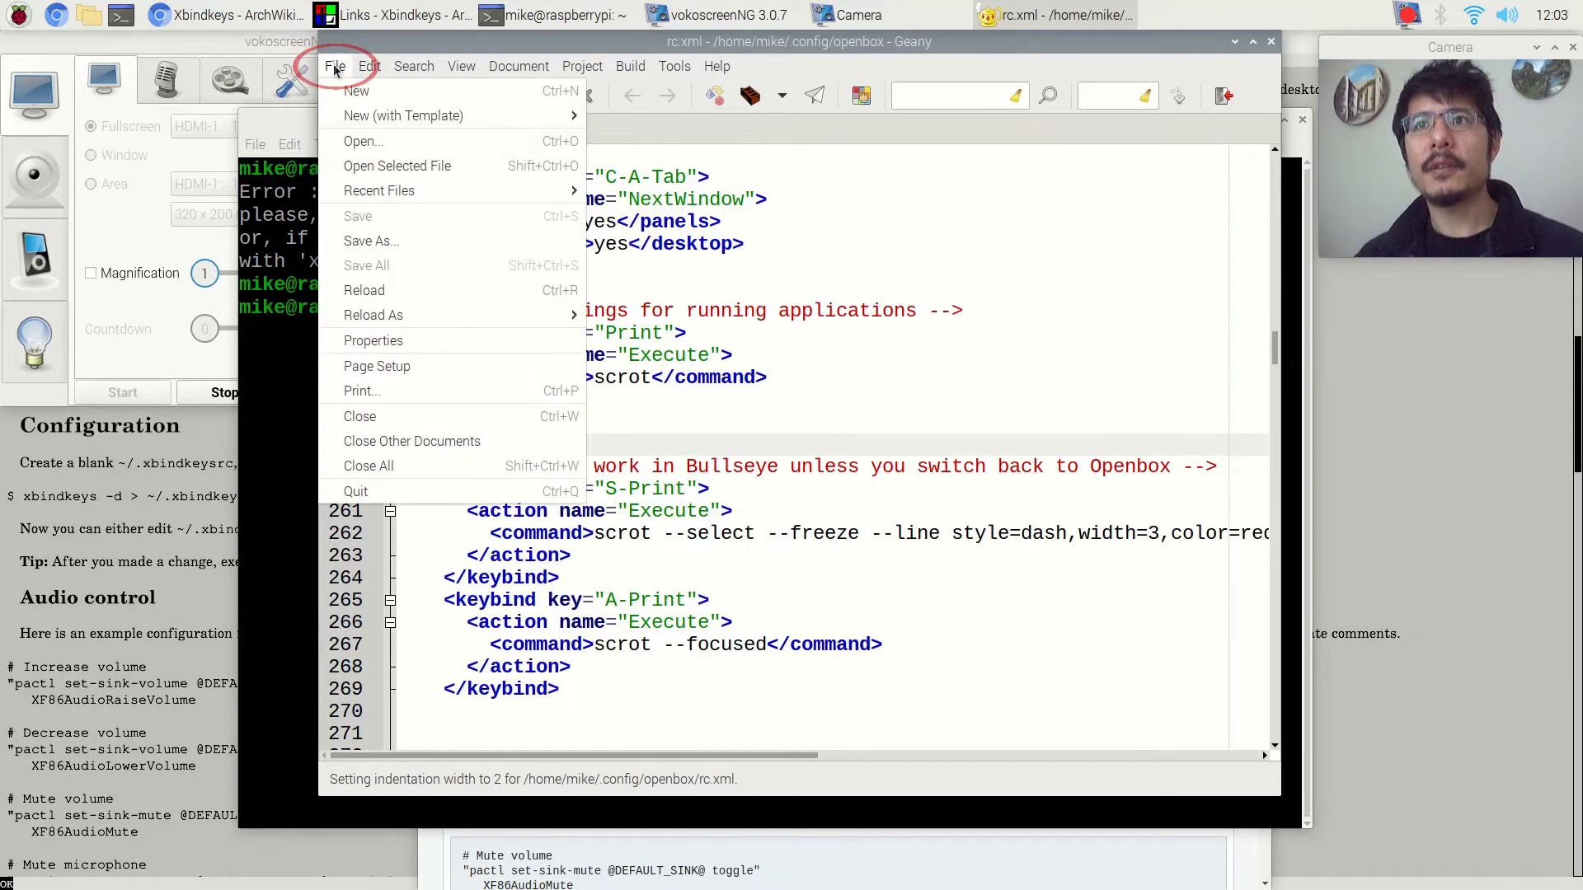
{"action": "left_click", "coordinate": [396, 147]}
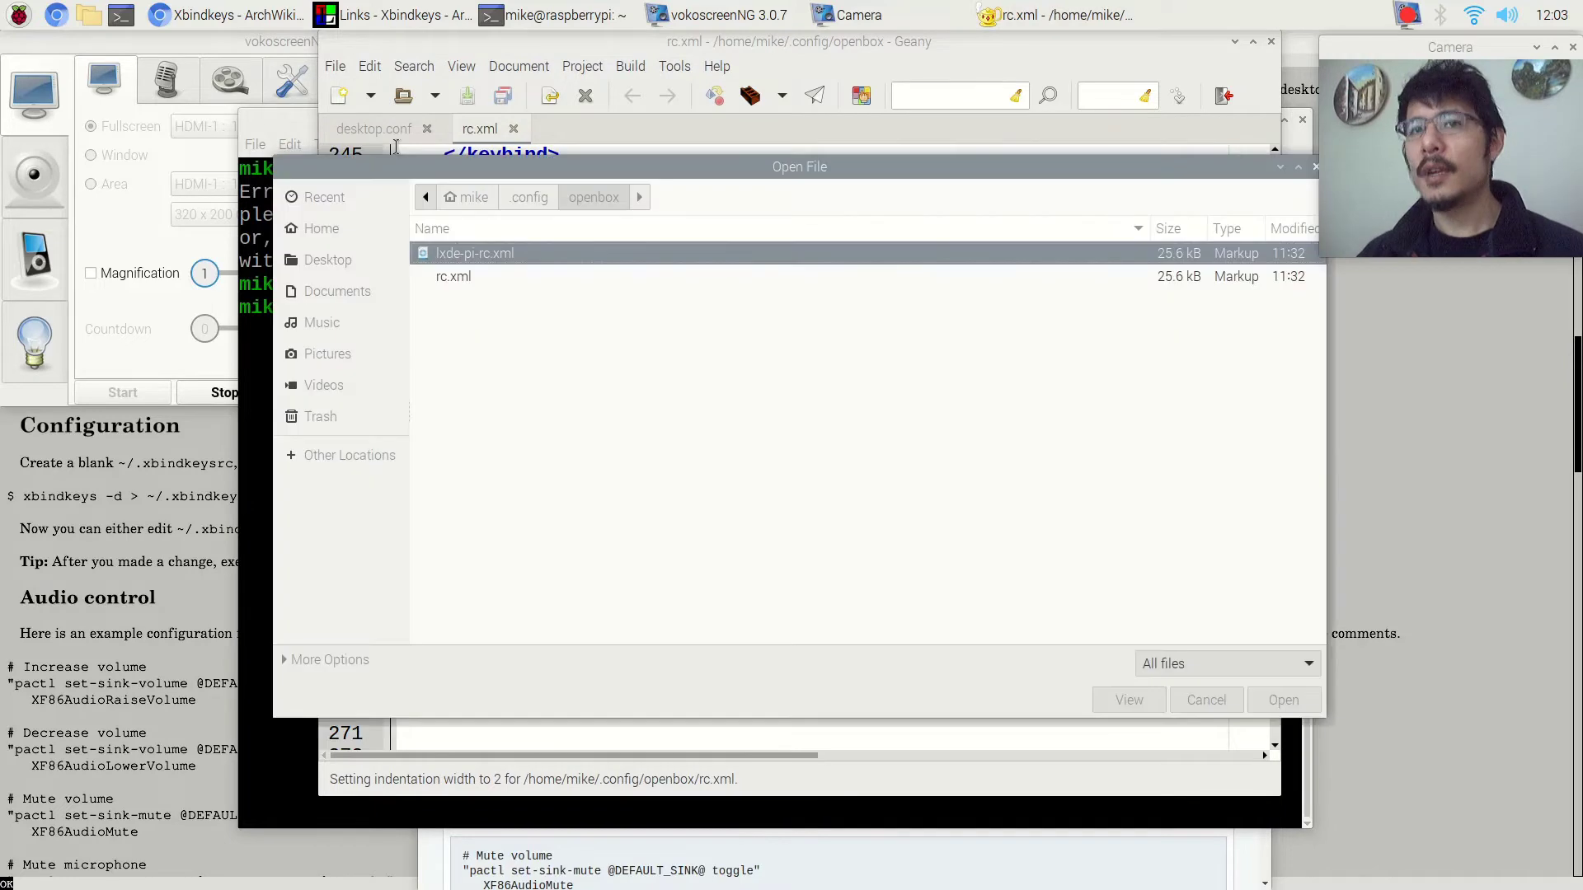
{"action": "left_click", "coordinate": [280, 122]}
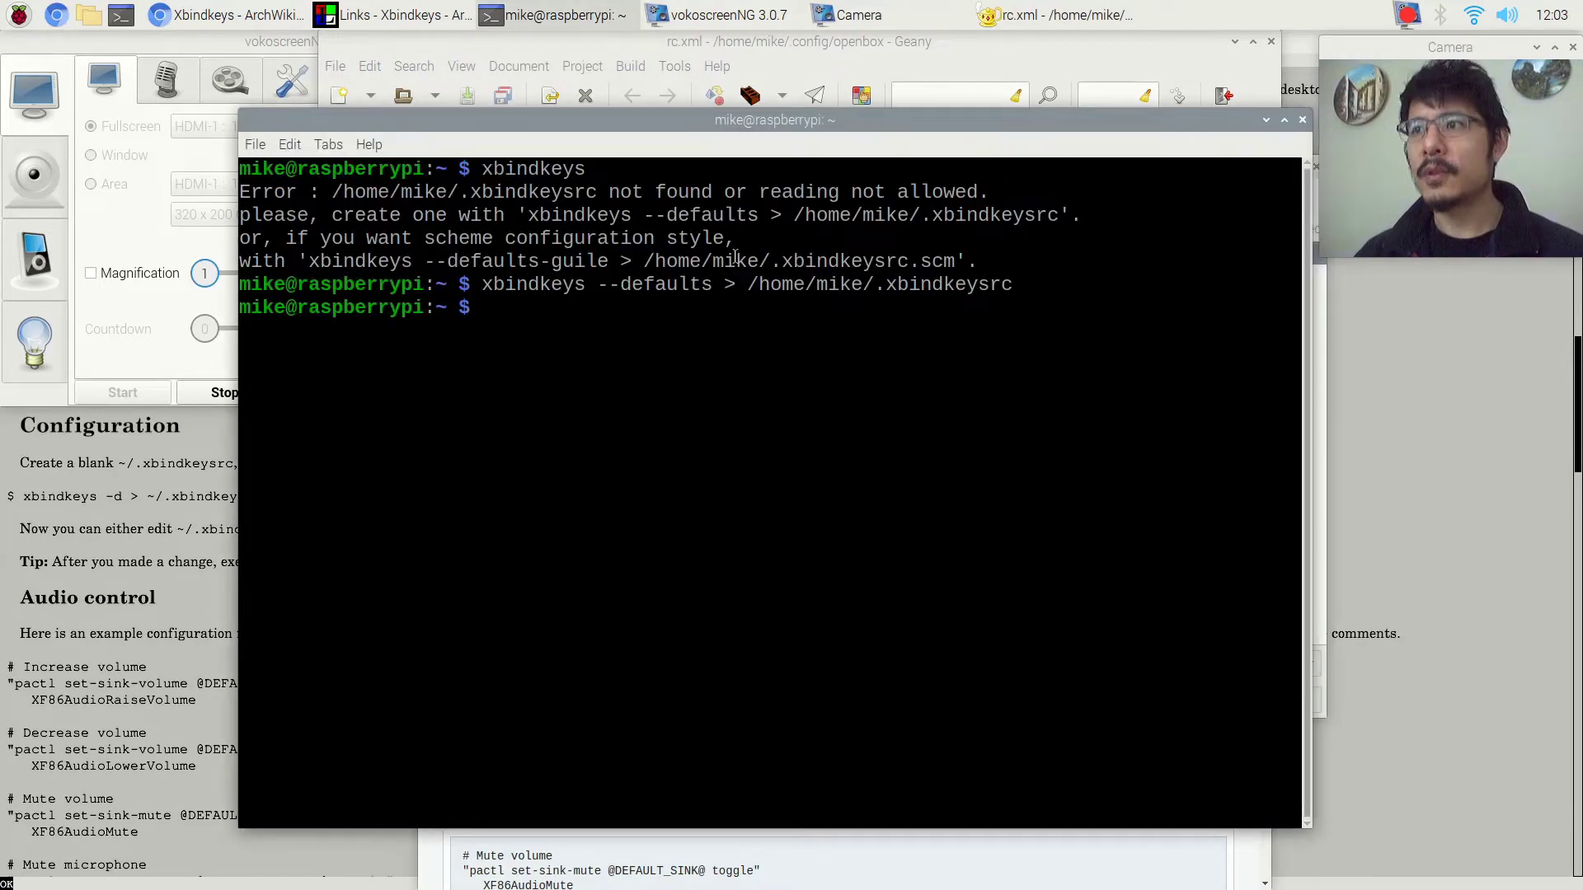
{"action": "left_click_drag", "start_coordinate": [873, 284], "coordinate": [891, 285]}
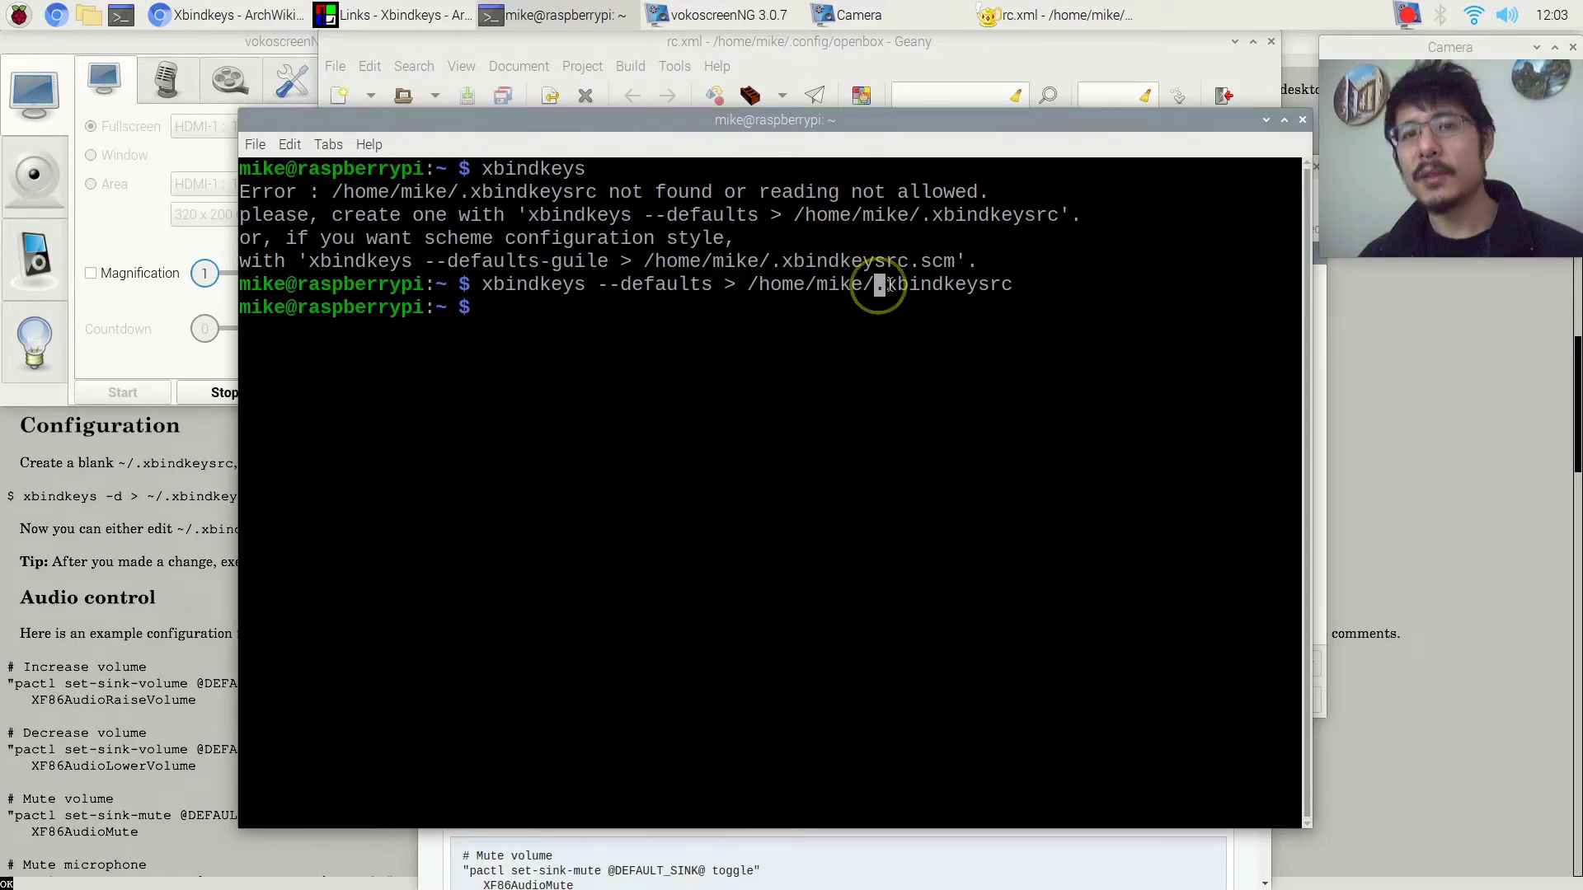
{"action": "left_click", "coordinate": [948, 43]}
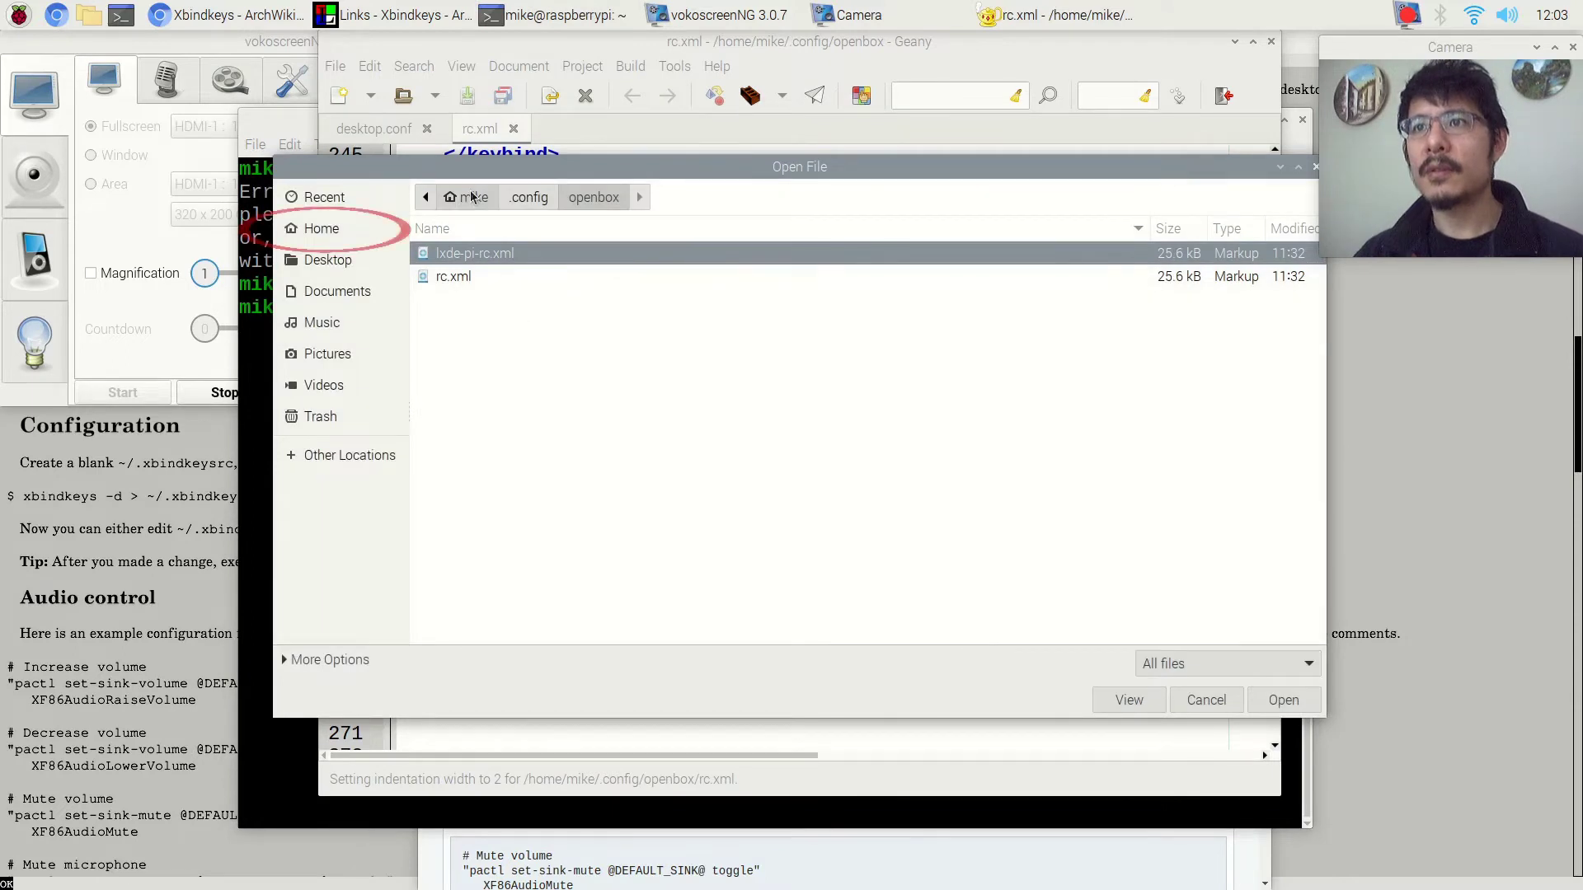
- Go to the home folder, check the Show Hidden Files option, and open the .xbindkeysrc file
{"action": "left_click", "coordinate": [314, 231]}
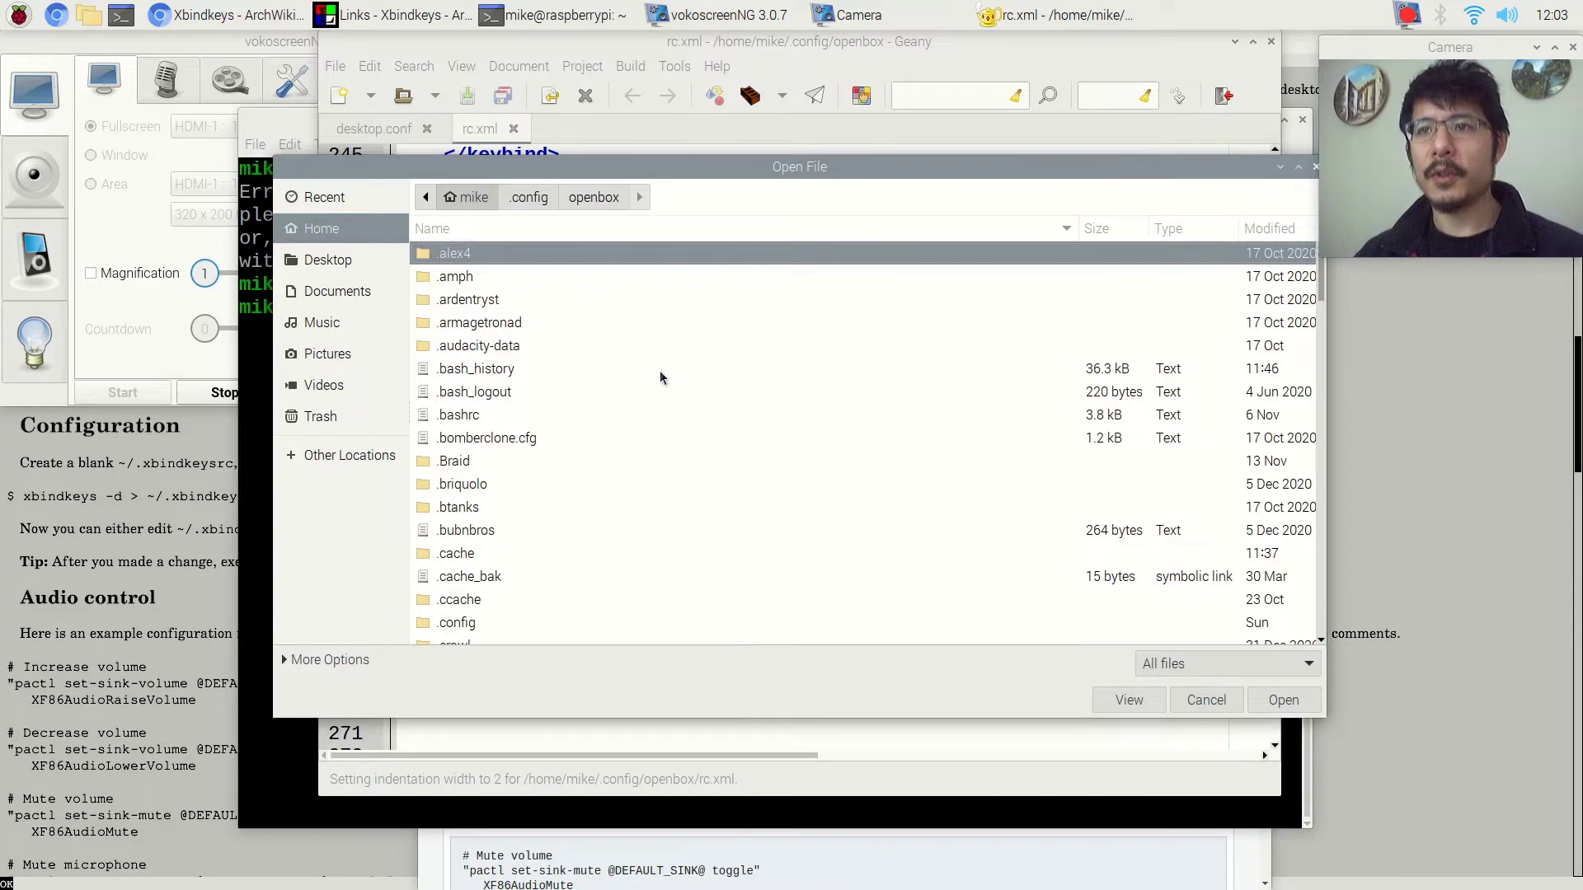
{"action": "right_click", "coordinate": [751, 389]}
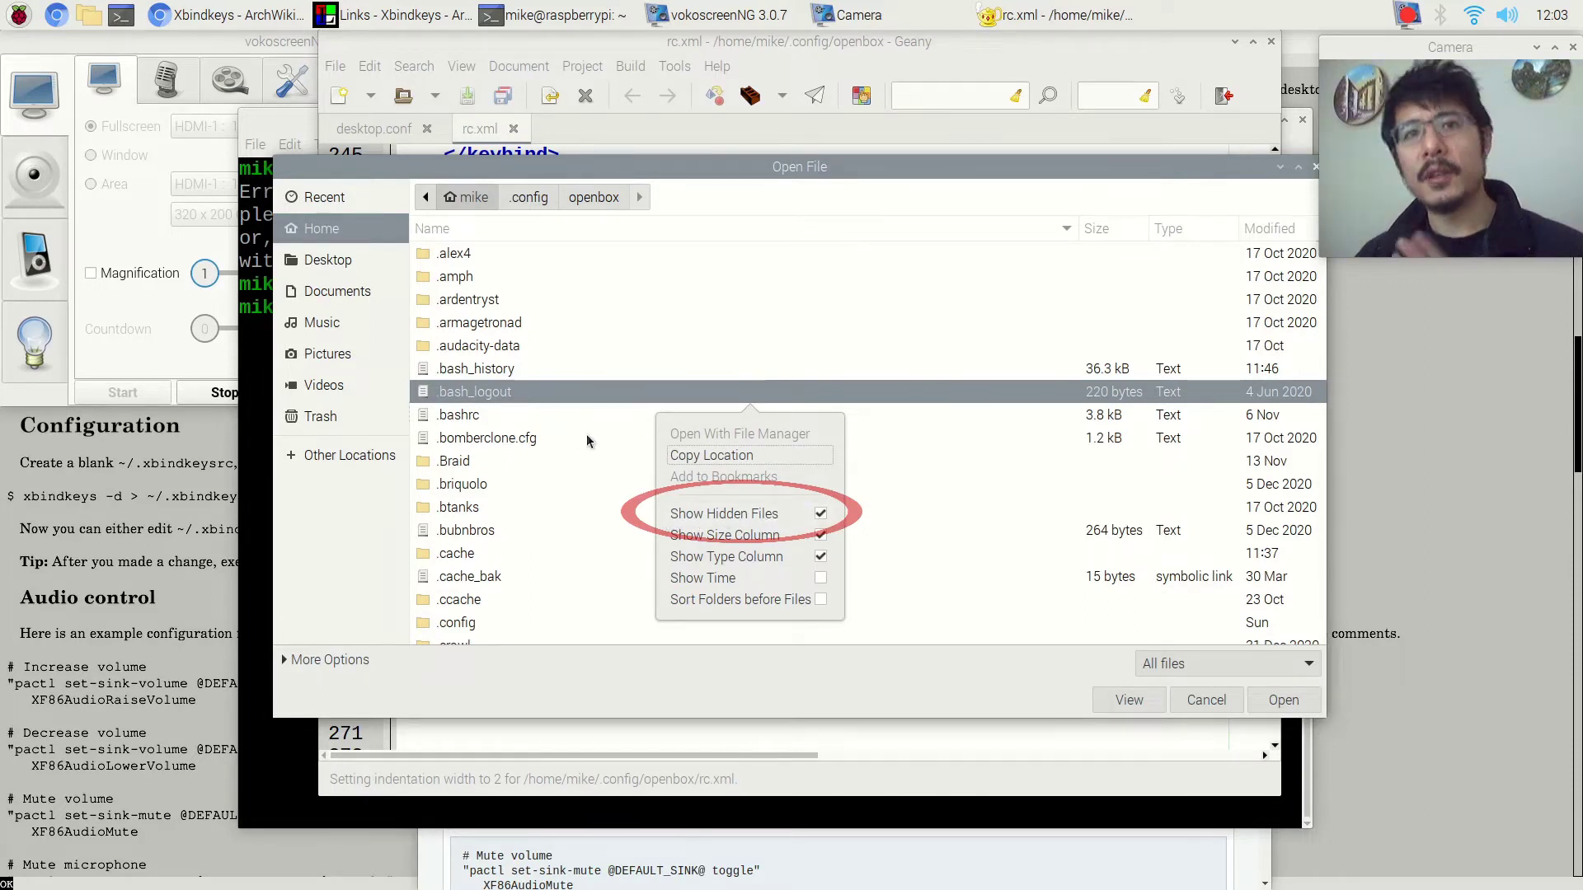
{"action": "left_click", "coordinate": [542, 475]}
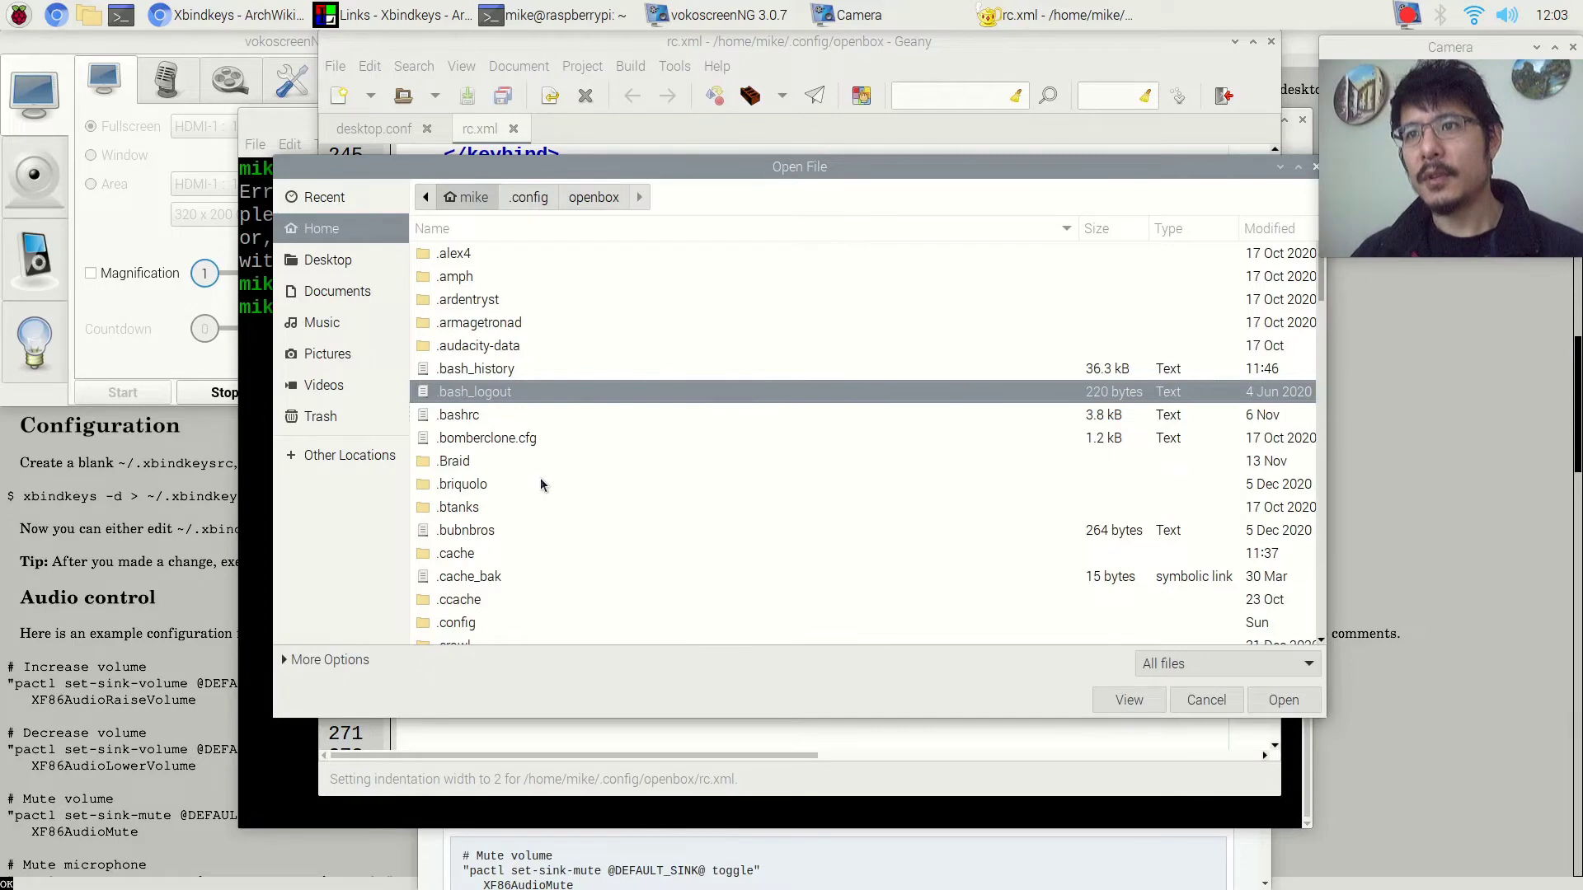
{"action": "scroll", "coordinate": [540, 480], "scroll_direction": "down", "scroll_amount": 10}
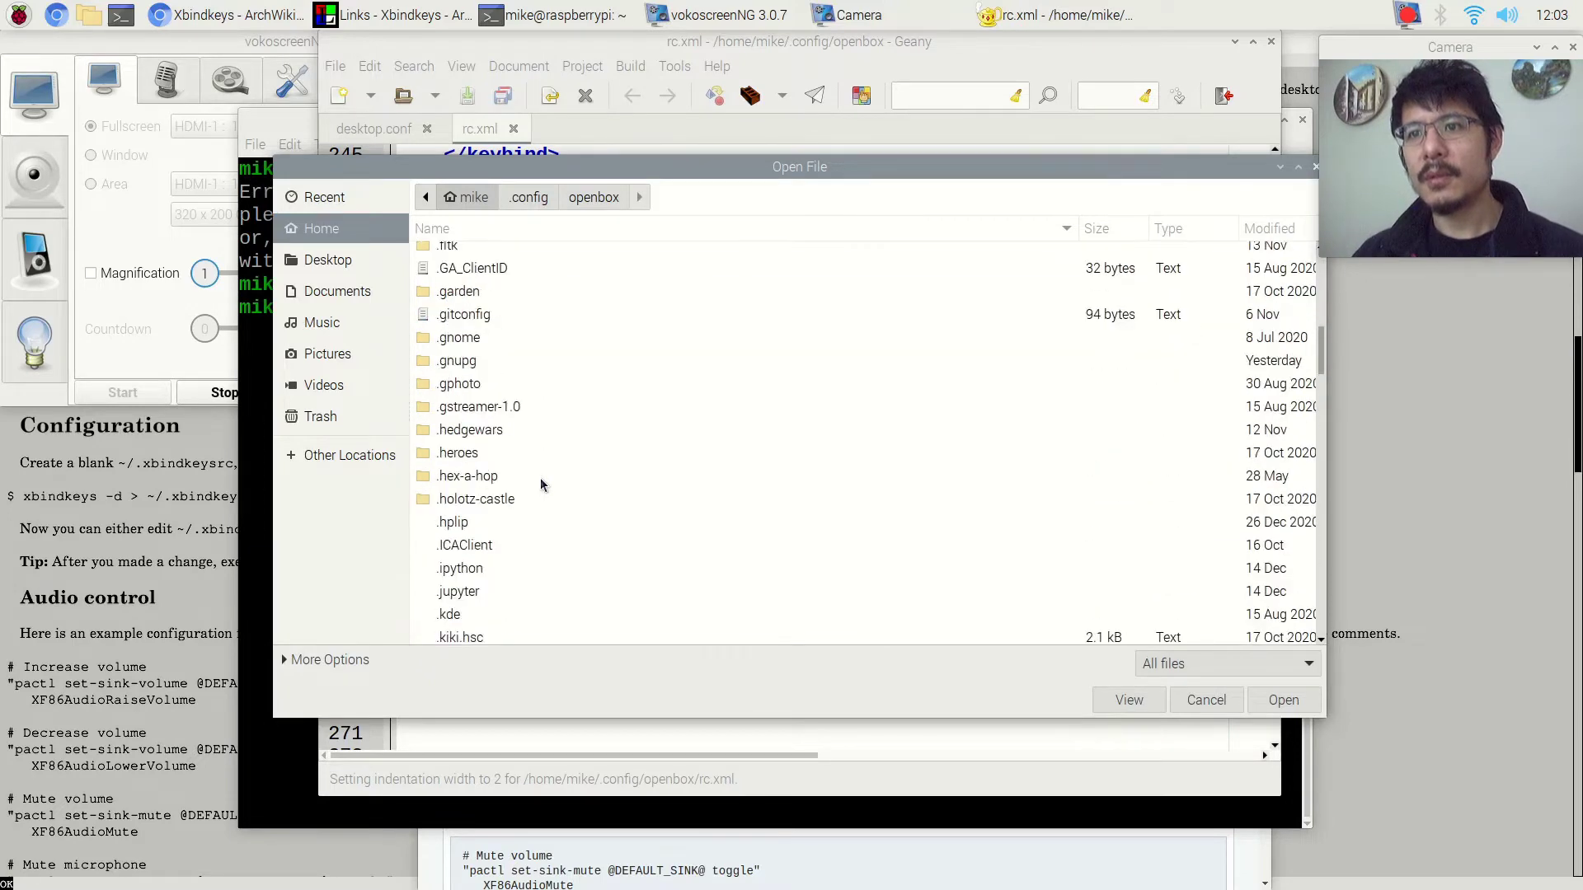
{"action": "scroll", "coordinate": [540, 480], "scroll_direction": "down", "scroll_amount": 10}
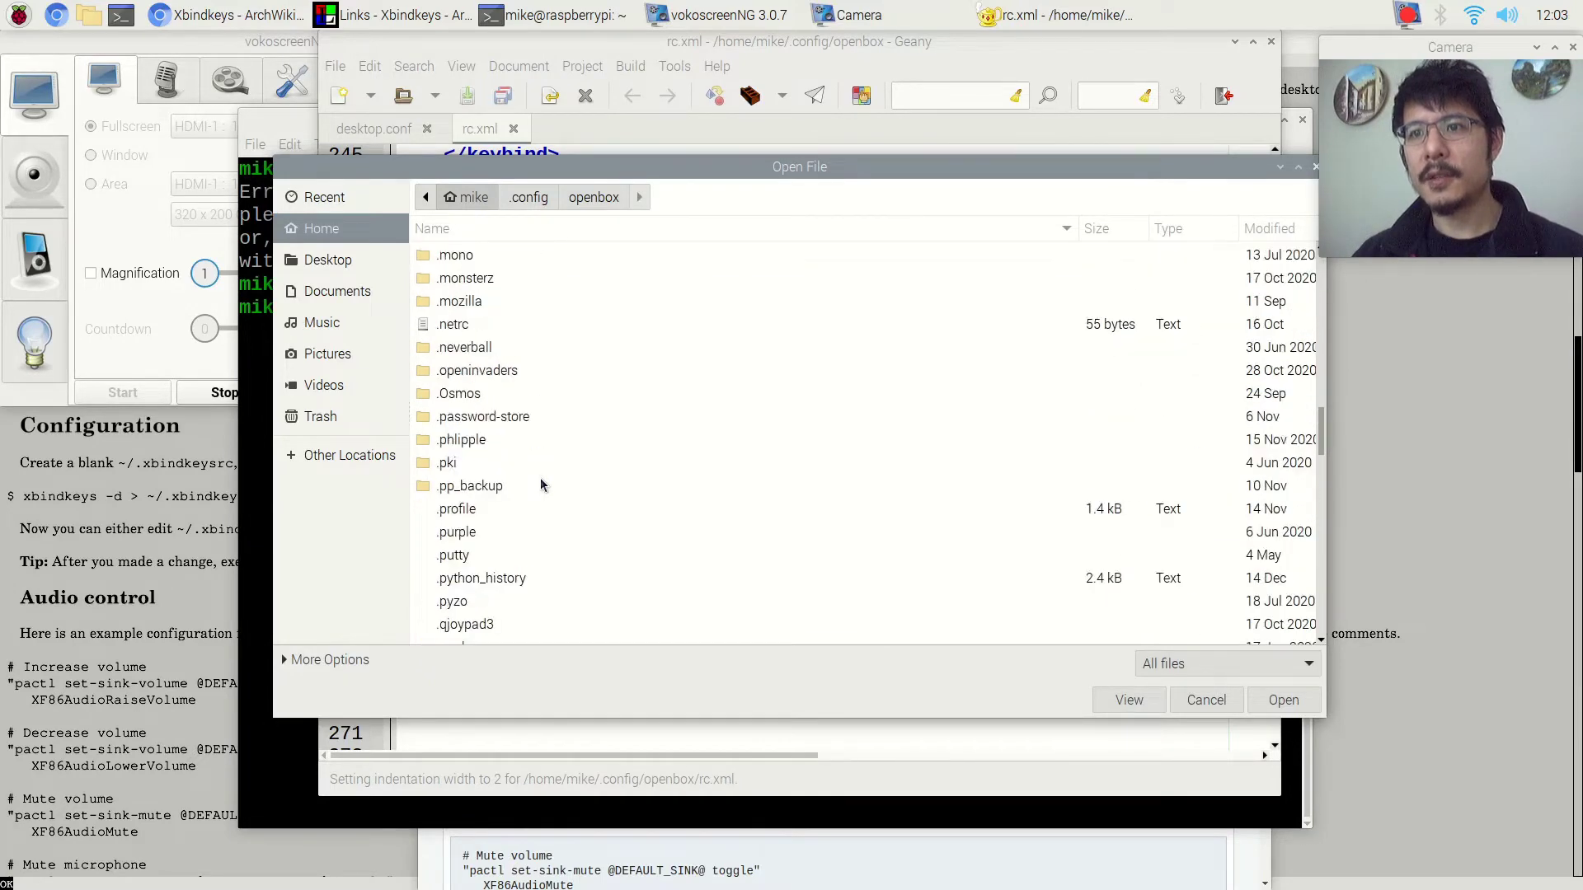
{"action": "scroll", "coordinate": [541, 480], "scroll_direction": "down", "scroll_amount": 10}
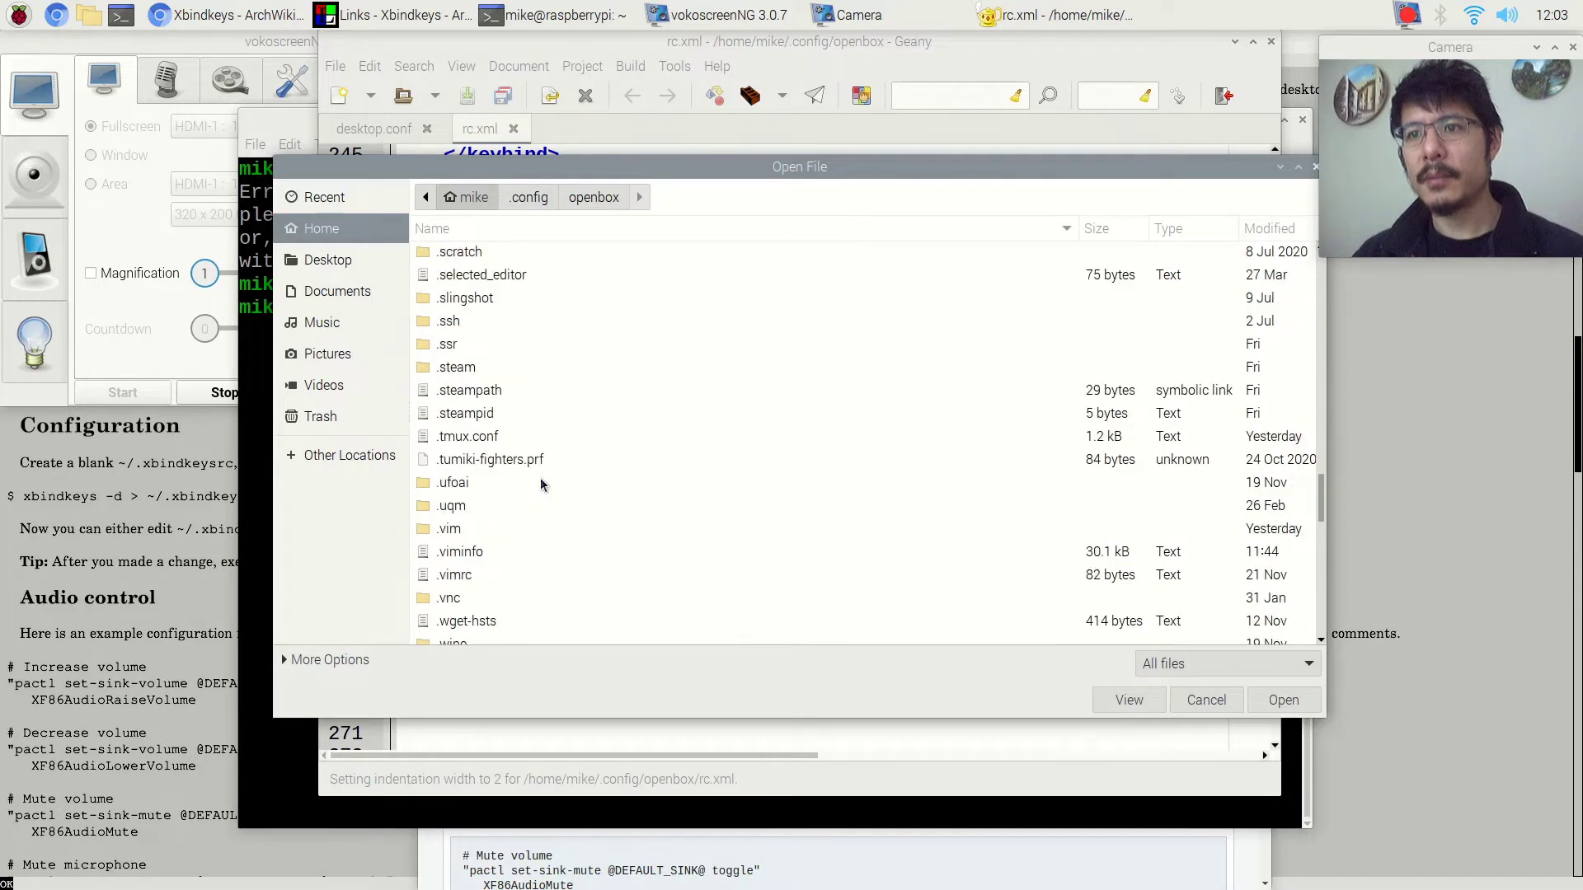
{"action": "scroll", "coordinate": [541, 484], "scroll_direction": "down", "scroll_amount": 5}
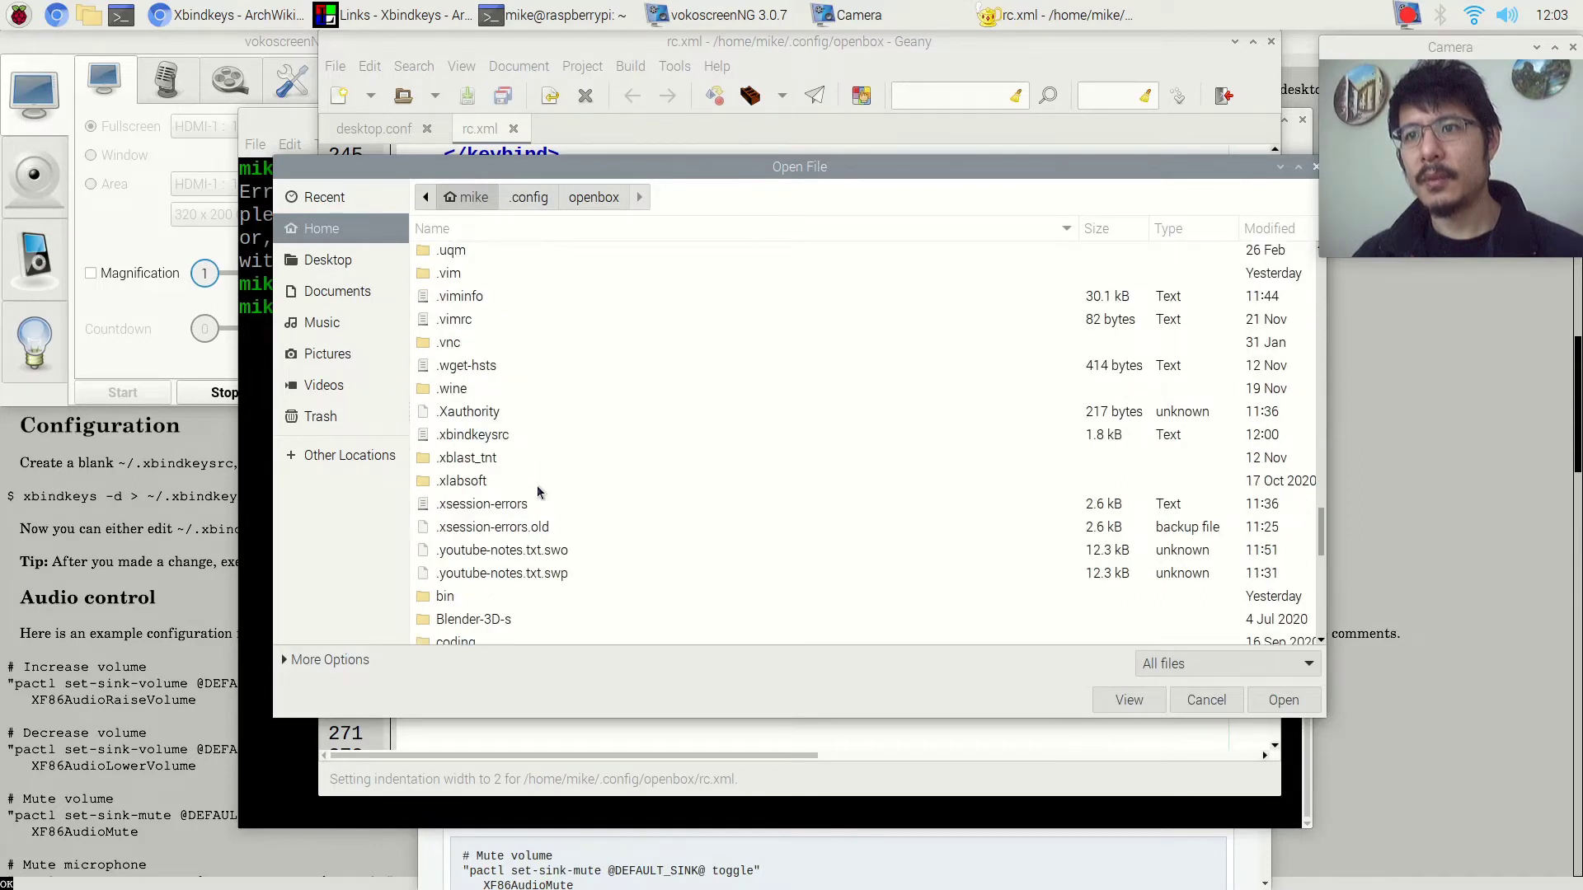
{"action": "left_click", "coordinate": [458, 437]}
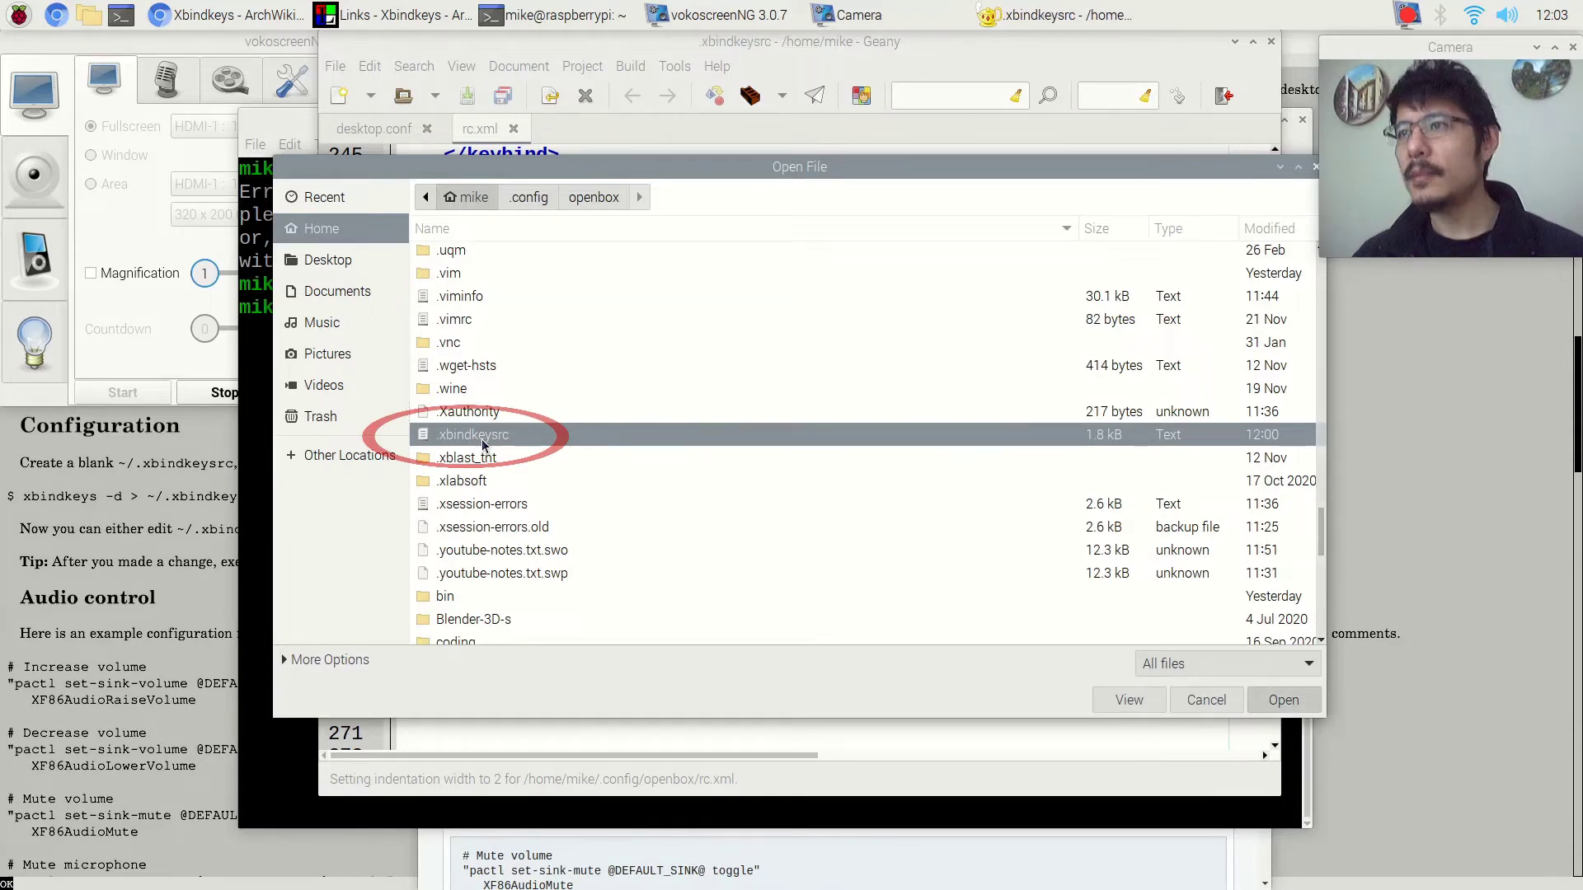
{"action": "double_click", "coordinate": [482, 446]}
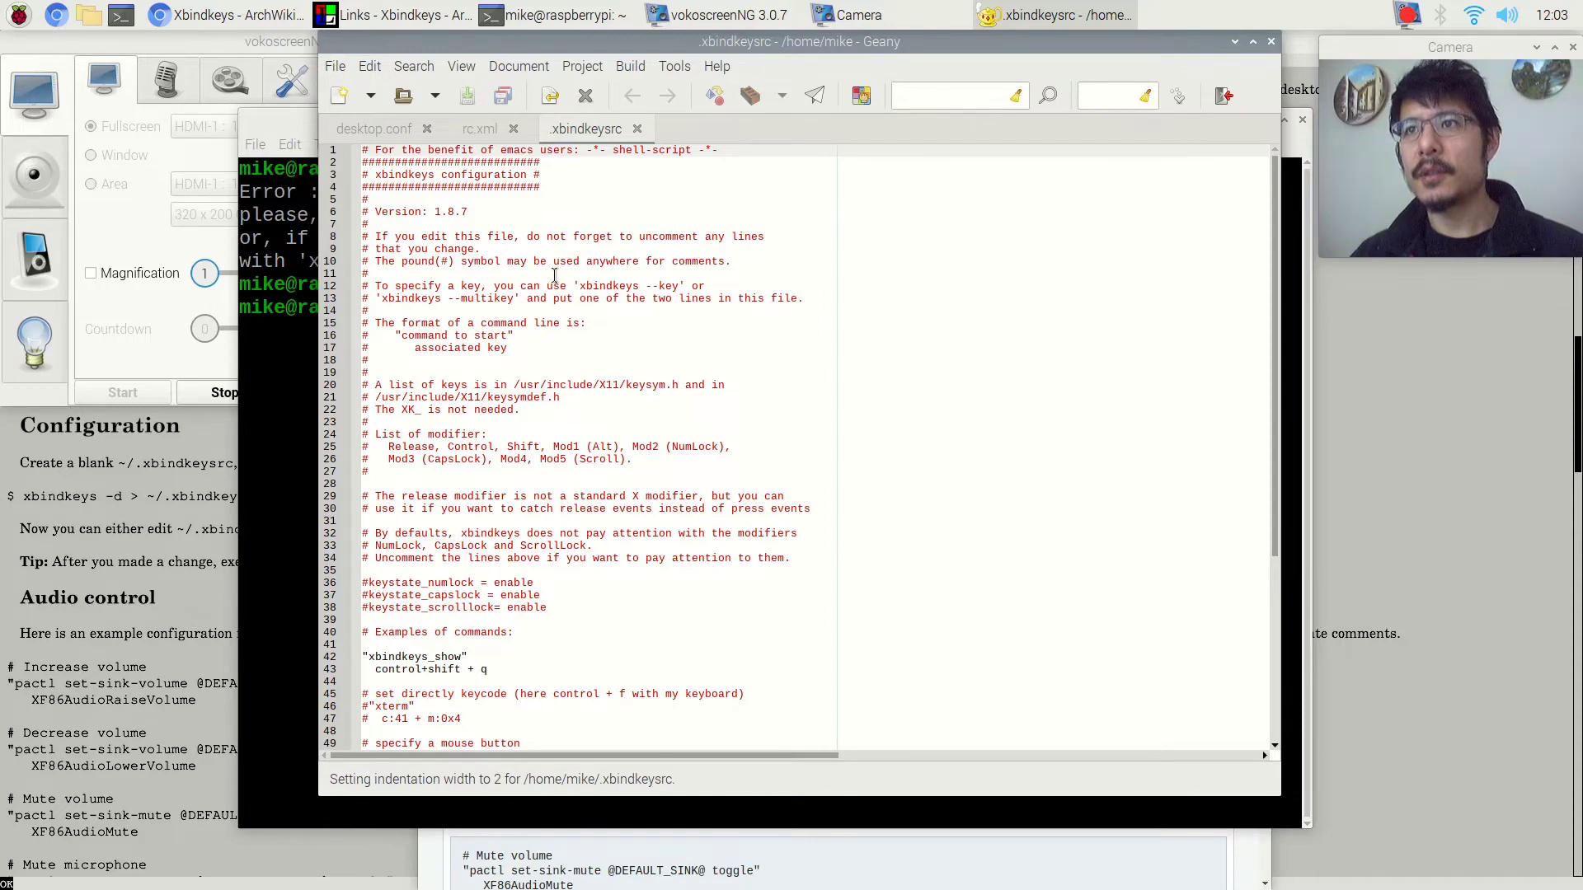
- Enlarge the editor text of the .xbindkeysrc file by several zoom levels for easier reading
{"action": "key", "text": "ctrl+plus"}
{"action": "key", "text": "ctrl+plus"}
{"action": "key", "text": "ctrl+plus"}
{"action": "key", "text": "ctrl+plus"}
{"action": "key", "text": "ctrl+plus"}
{"action": "key", "text": "ctrl+plus"}
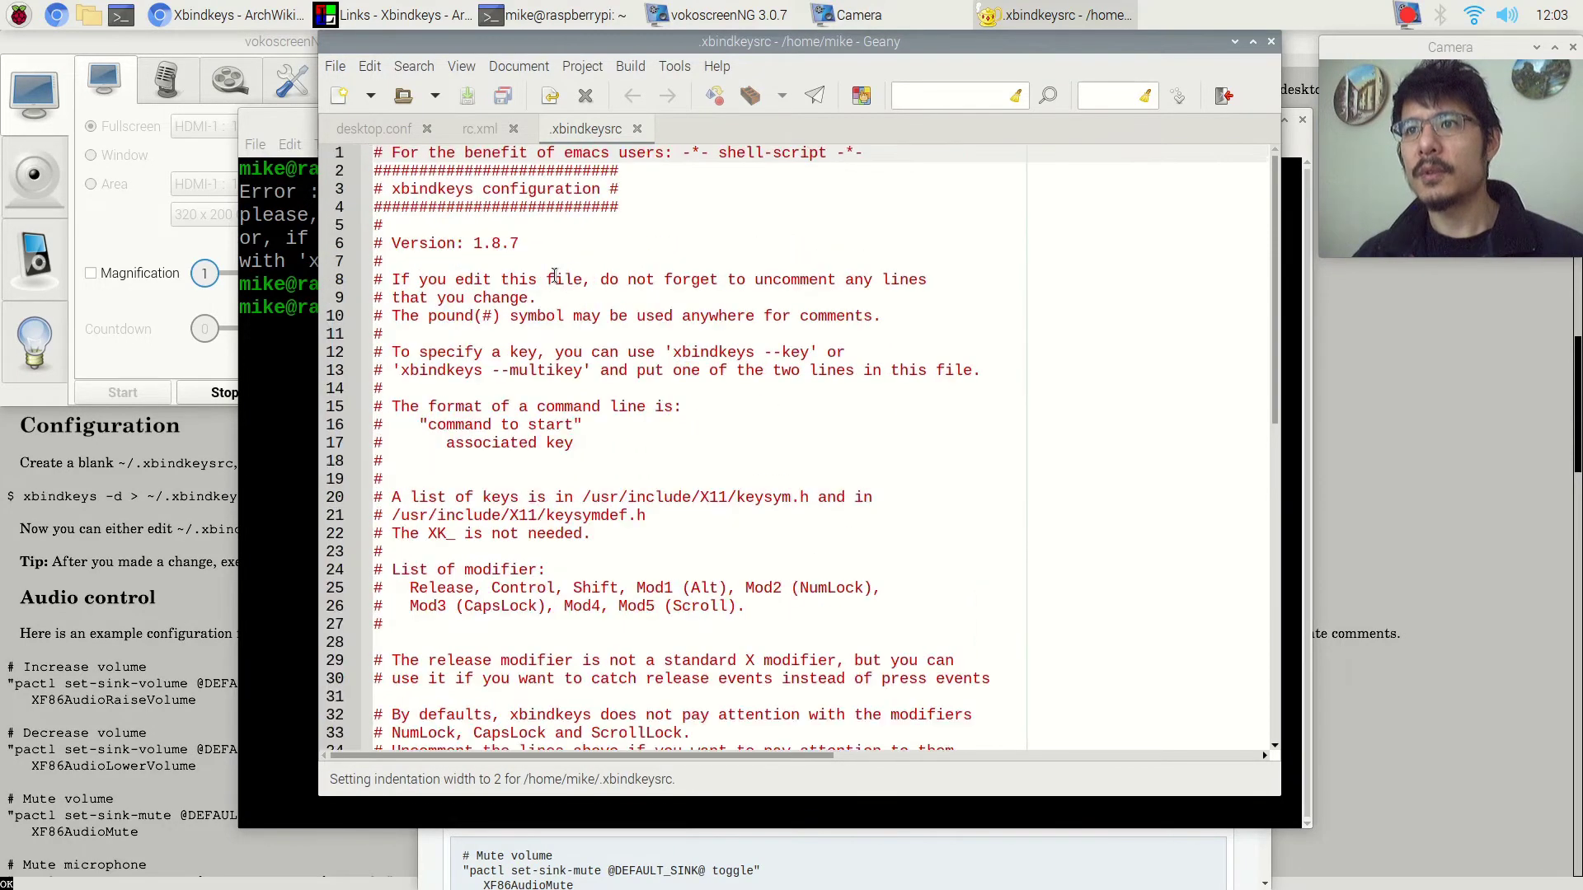
{"action": "key", "text": "ctrl+plus"}
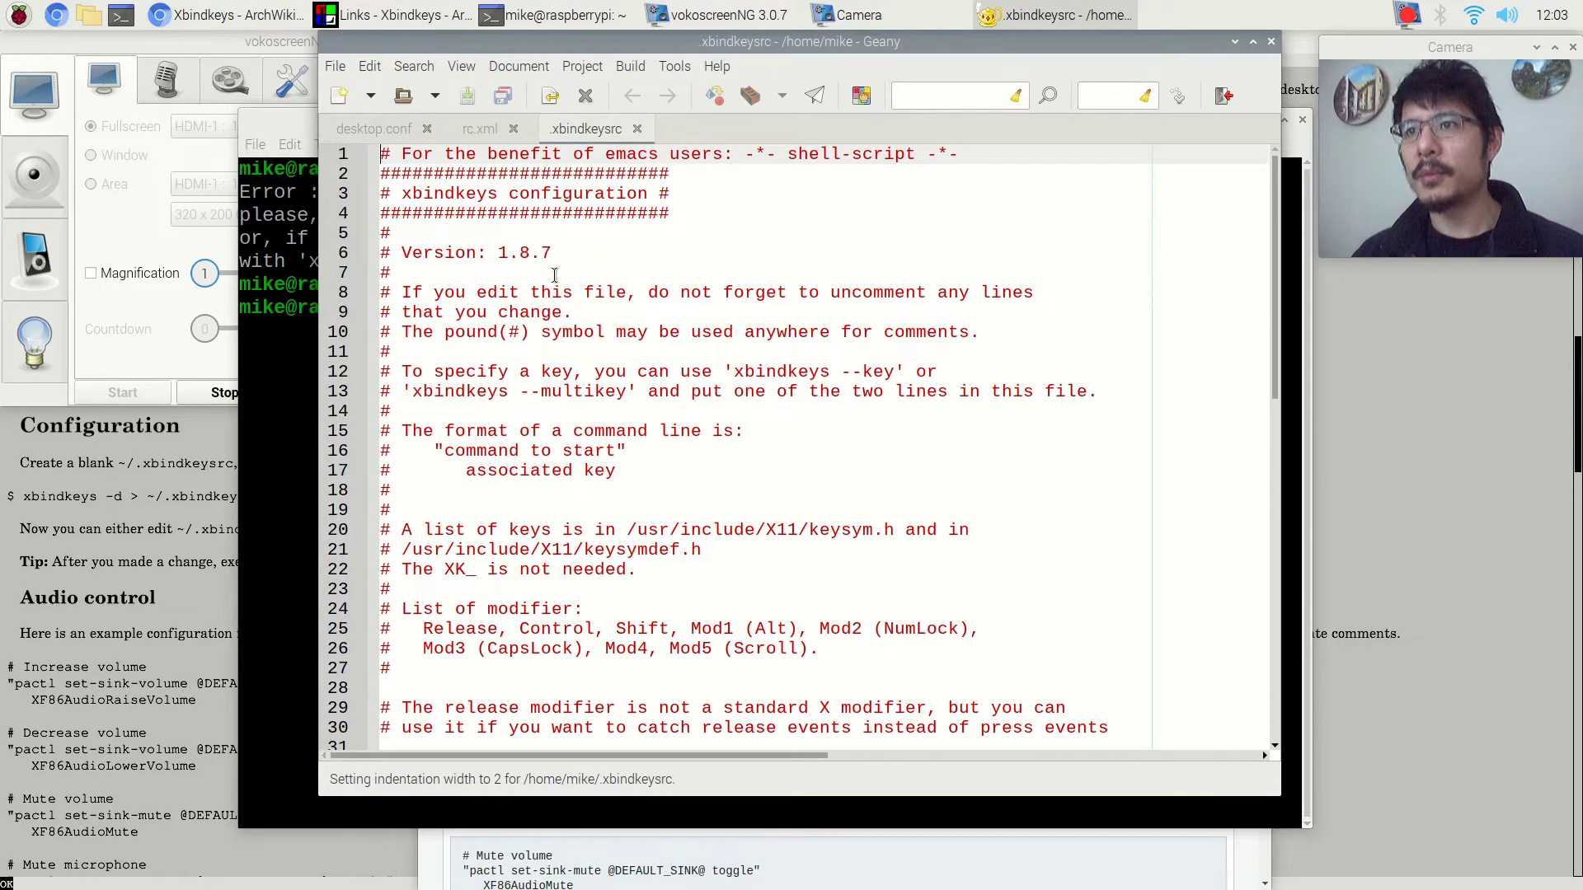
{"action": "key", "text": "ctrl+plus"}
- Review the comments in .xbindkeysrc on comment marks, xbindkeys --multikey and the command format, down to the example key bindings
{"action": "scroll", "coordinate": [554, 277], "scroll_direction": "down", "scroll_amount": 2}
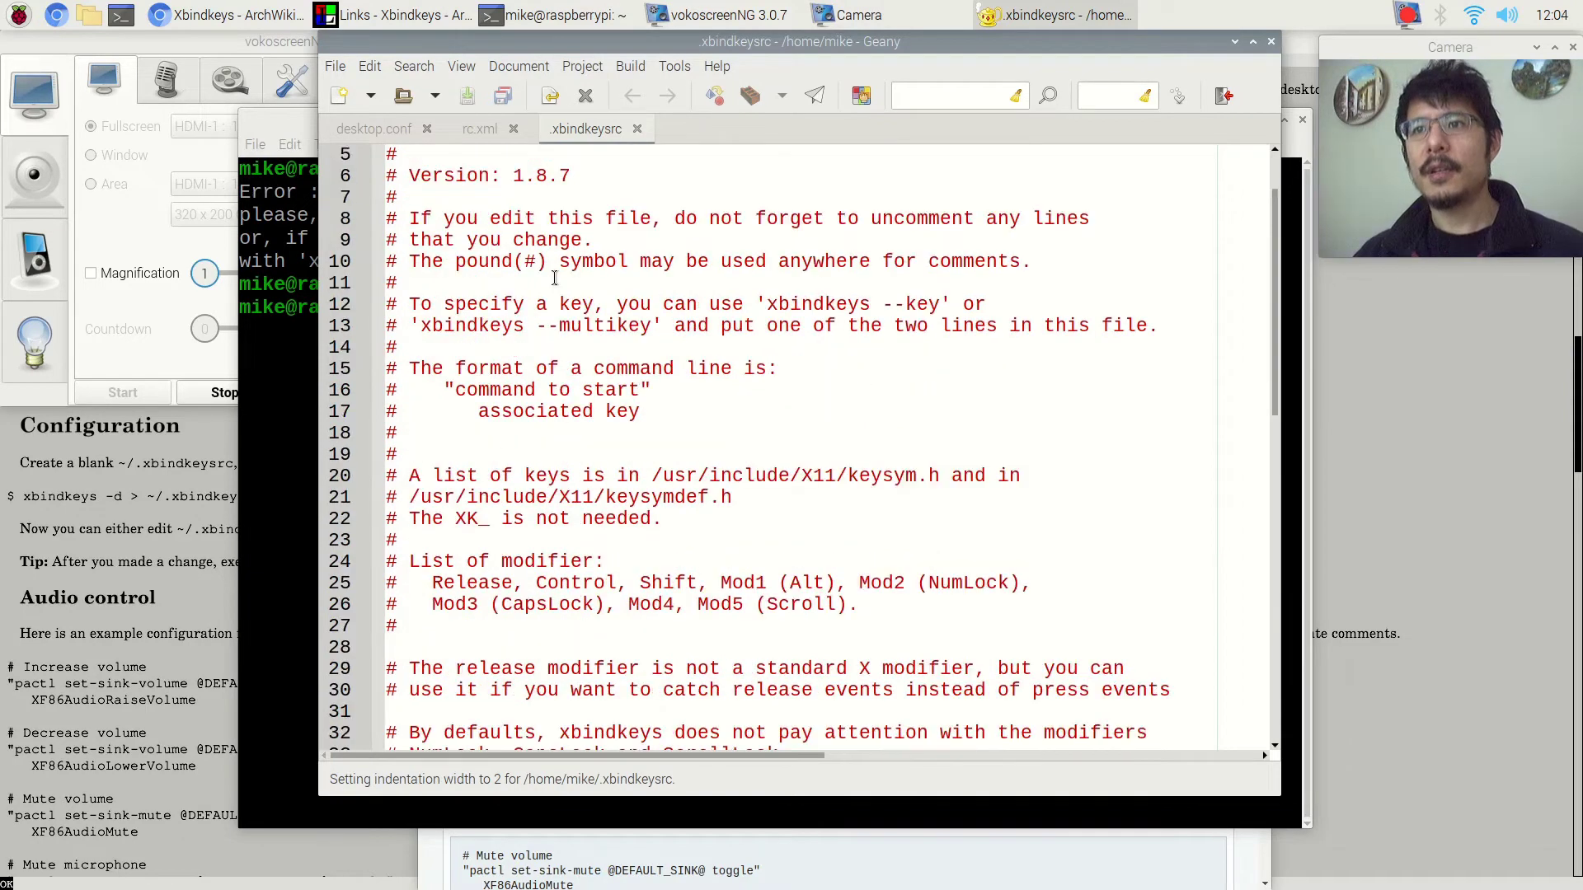
{"action": "scroll", "coordinate": [554, 277], "scroll_direction": "up", "scroll_amount": 2}
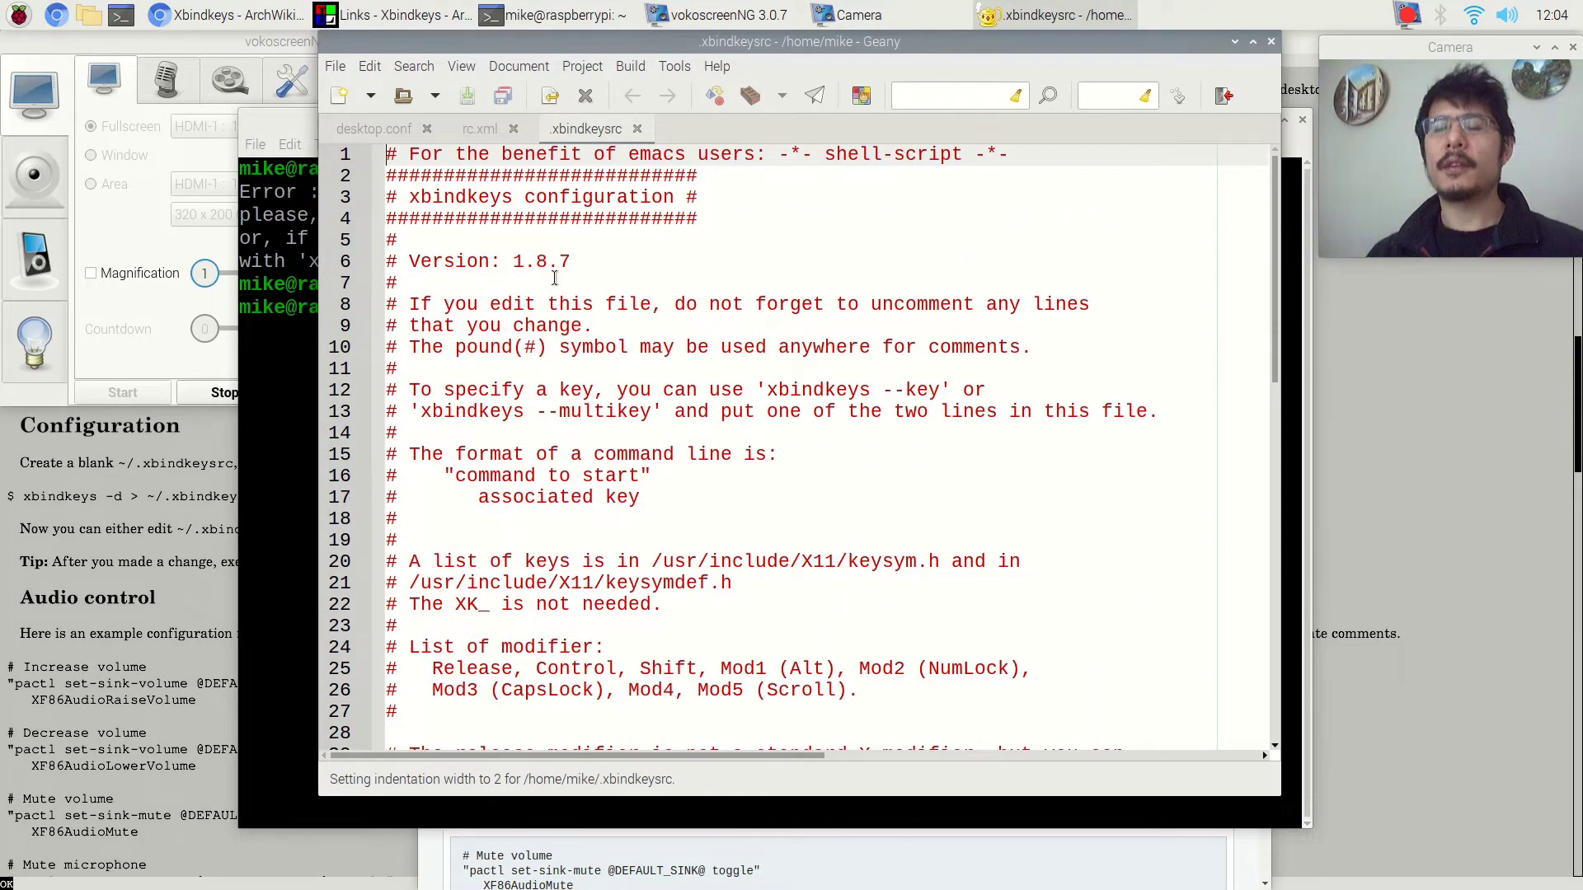
{"action": "left_click_drag", "start_coordinate": [387, 241], "coordinate": [398, 247]}
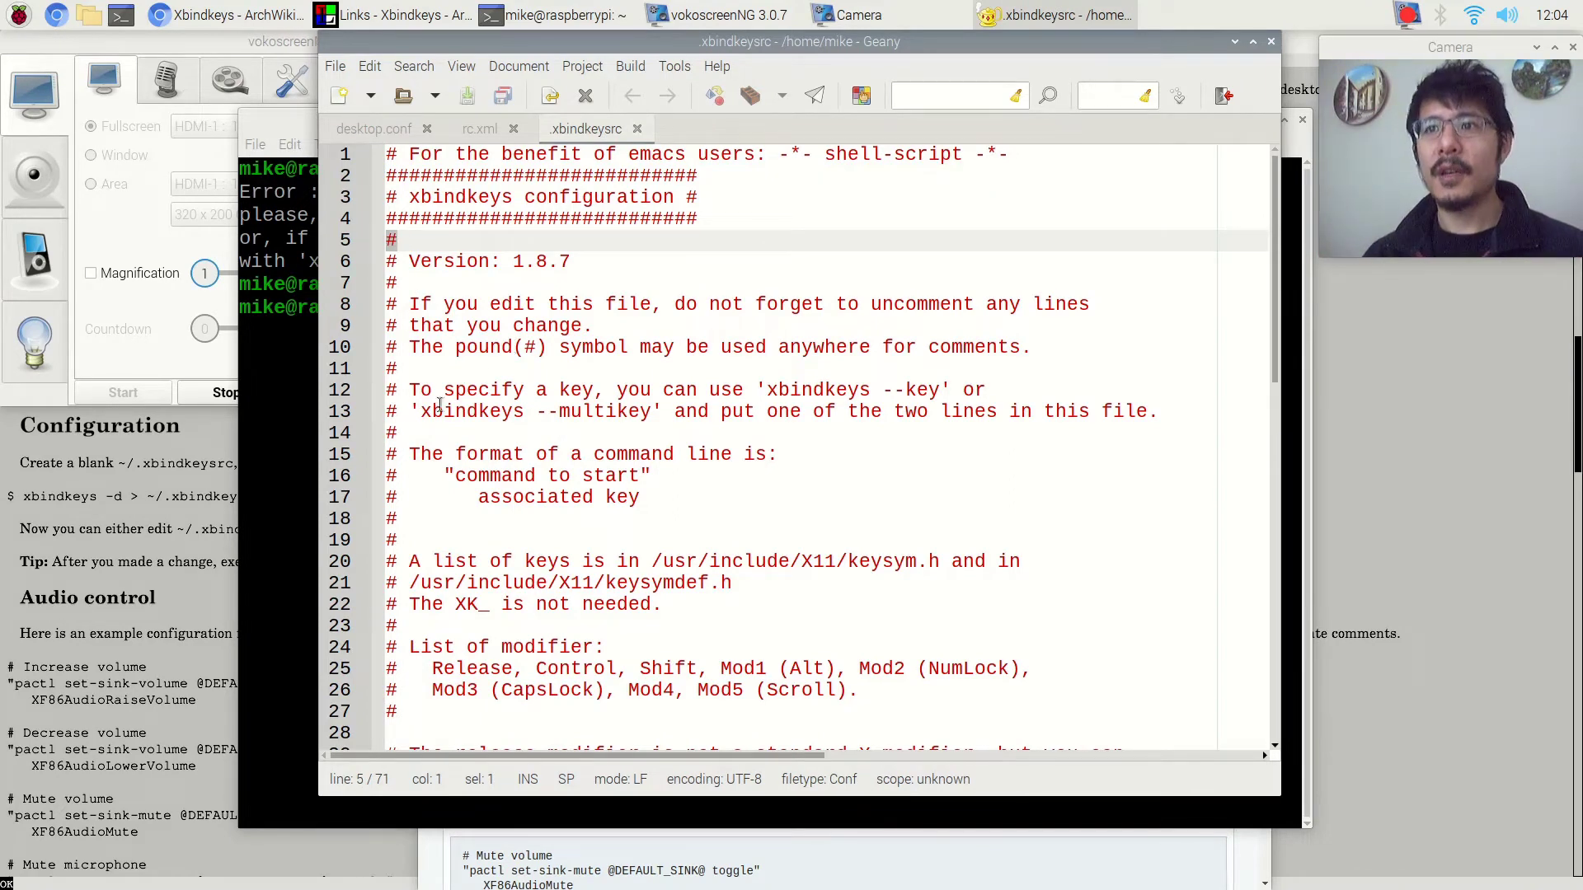
{"action": "left_click", "coordinate": [422, 410]}
{"action": "left_click_drag", "start_coordinate": [423, 410], "coordinate": [651, 415]}
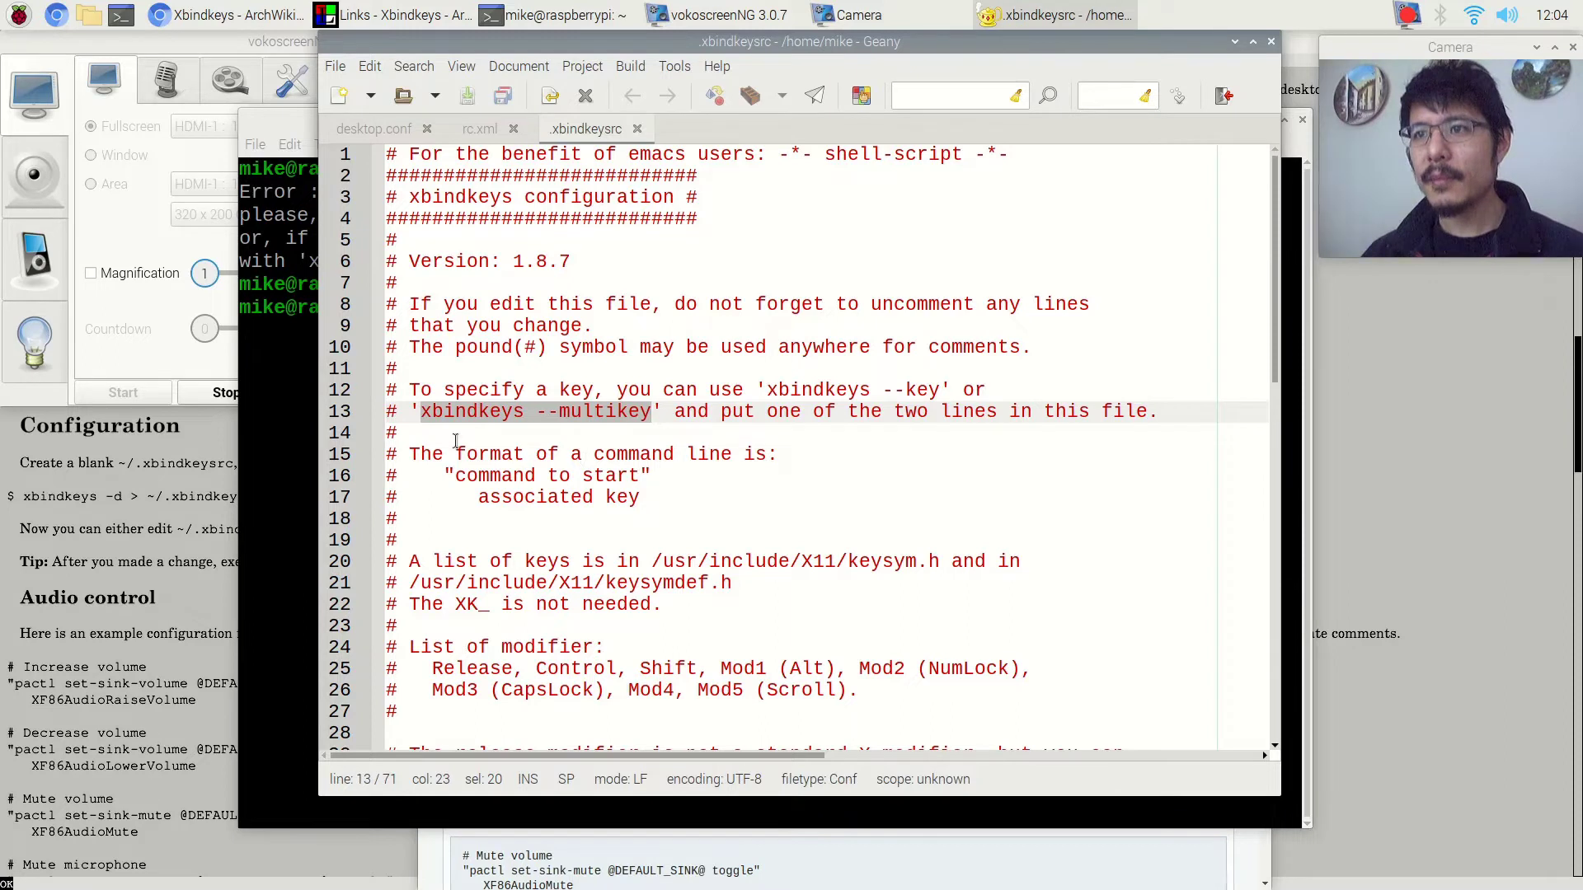
{"action": "left_click_drag", "start_coordinate": [445, 437], "coordinate": [548, 454]}
{"action": "left_click_drag", "start_coordinate": [755, 511], "coordinate": [755, 511]}
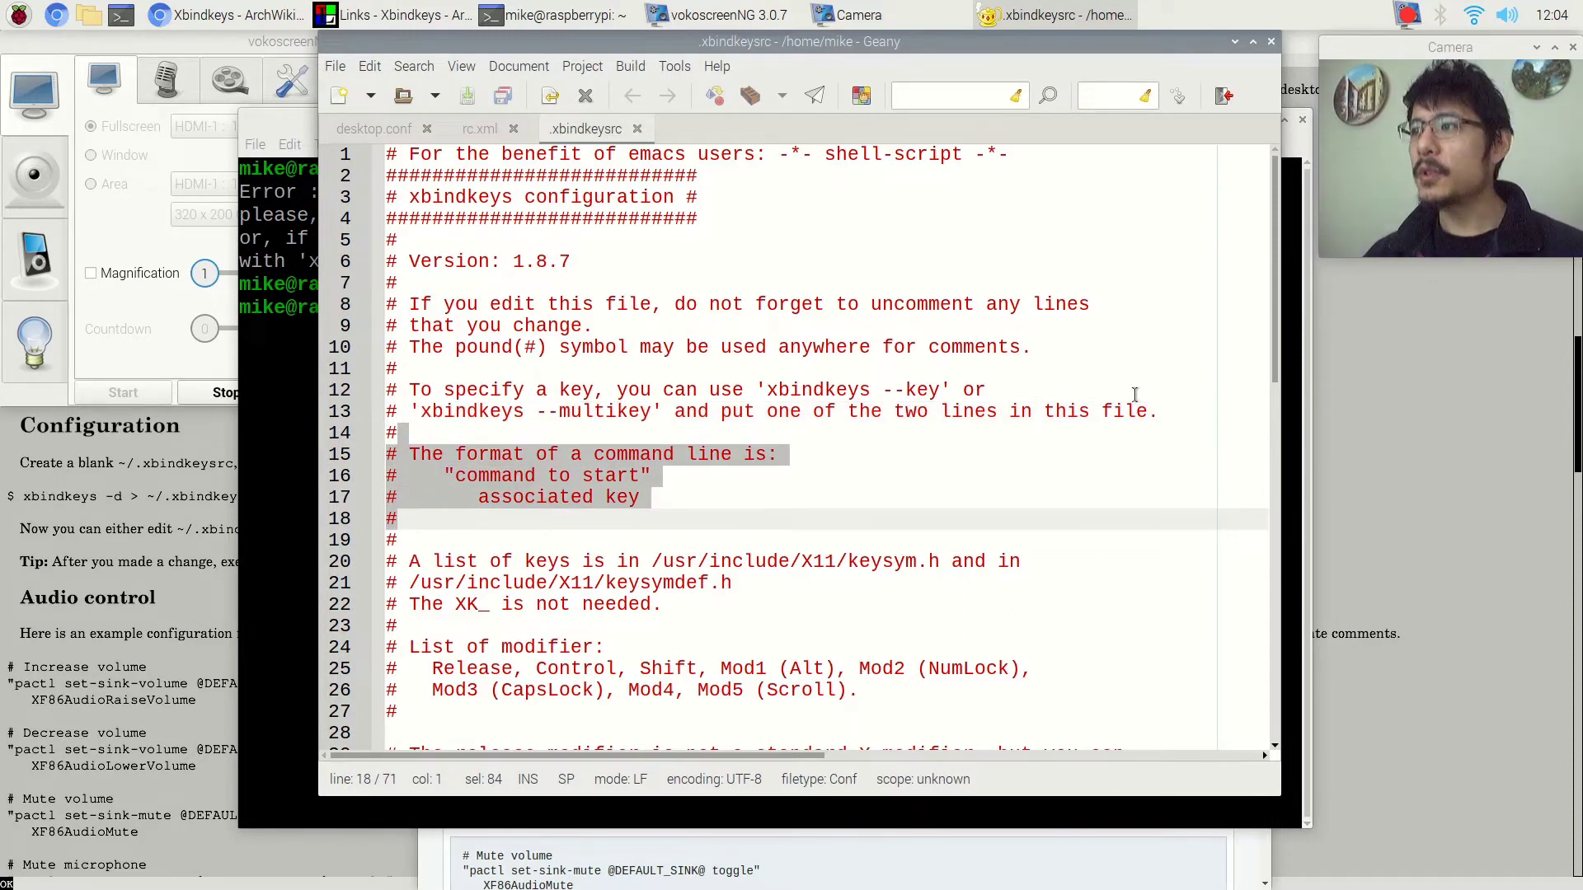
{"action": "left_click_drag", "start_coordinate": [1285, 365], "coordinate": [1292, 575]}
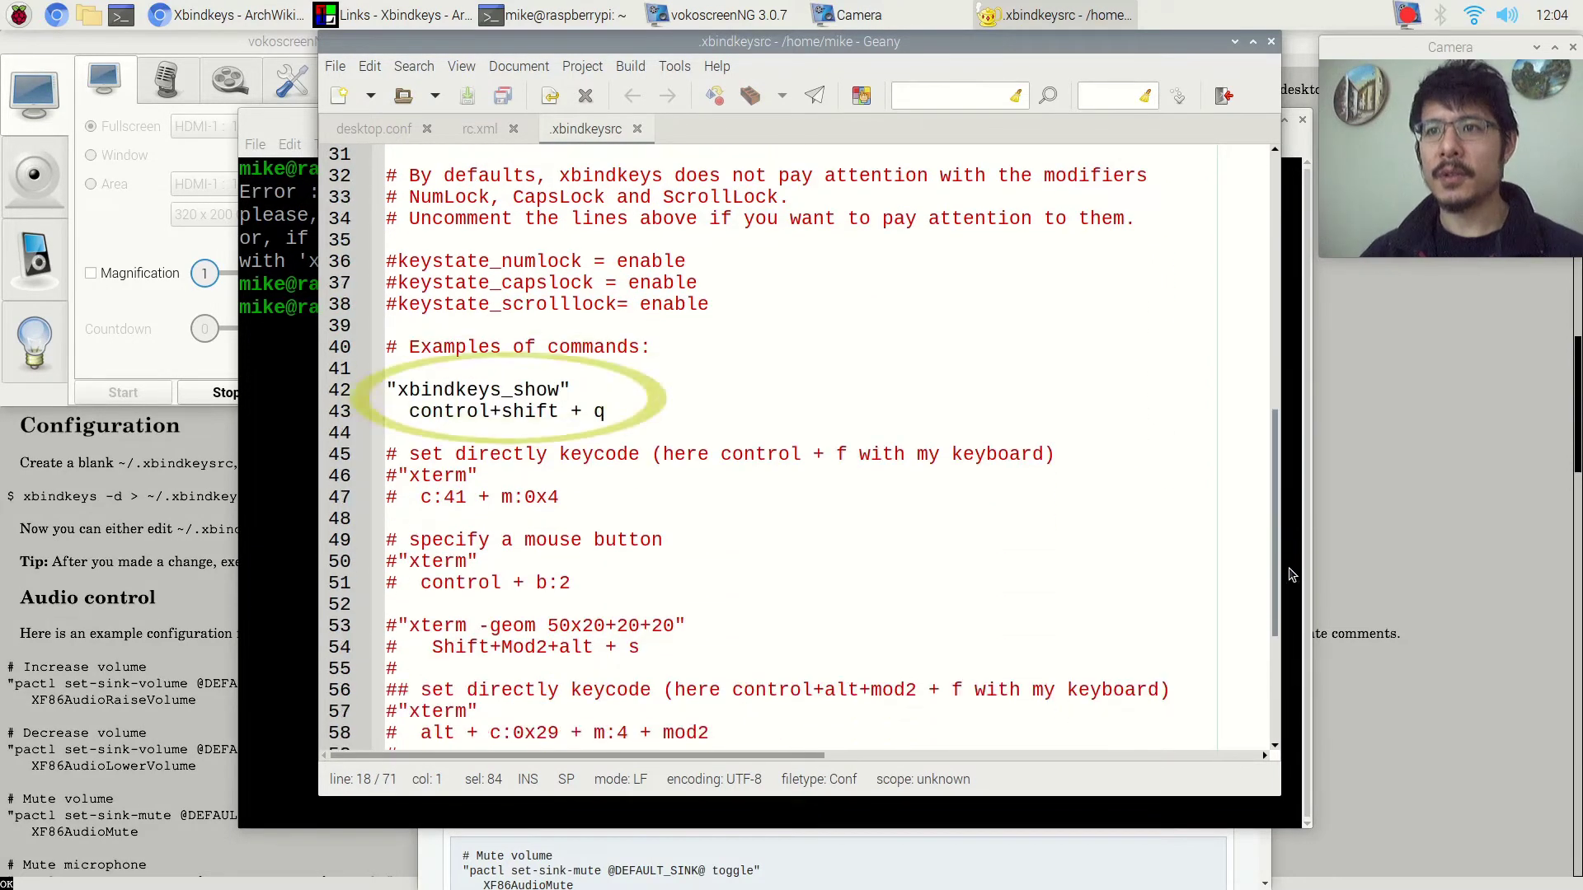
- Examine the example binding under "Examples of commands": the quoted xbindkeys_show command and its control+shift + q key line
{"action": "left_click", "coordinate": [651, 417]}
{"action": "left_click", "coordinate": [449, 387], "text": "shift"}
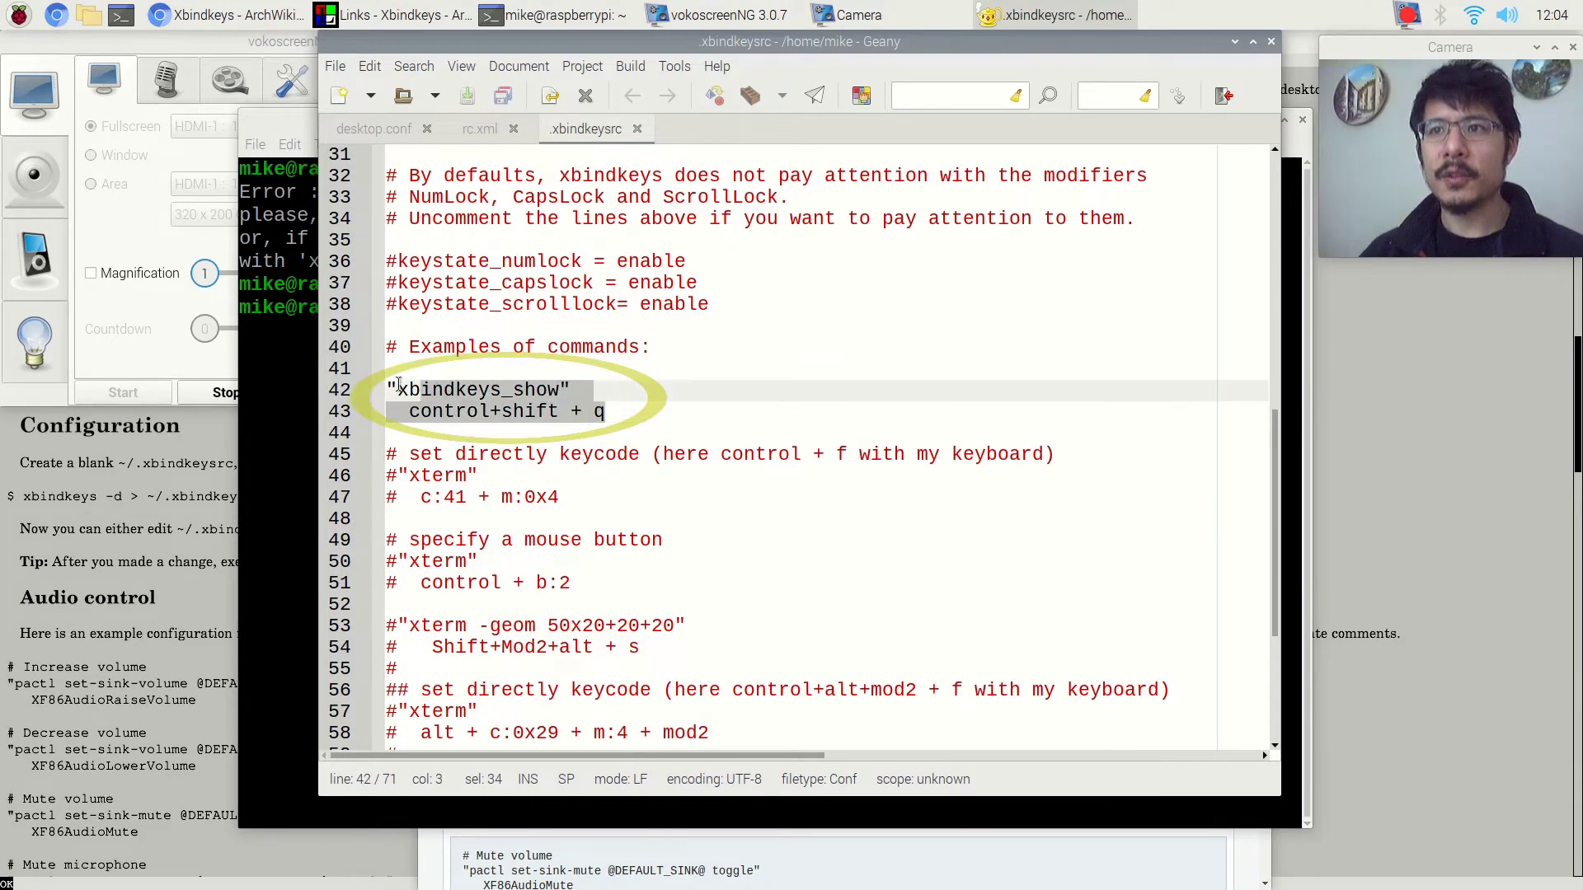
{"action": "left_click", "coordinate": [387, 389], "text": "shift"}
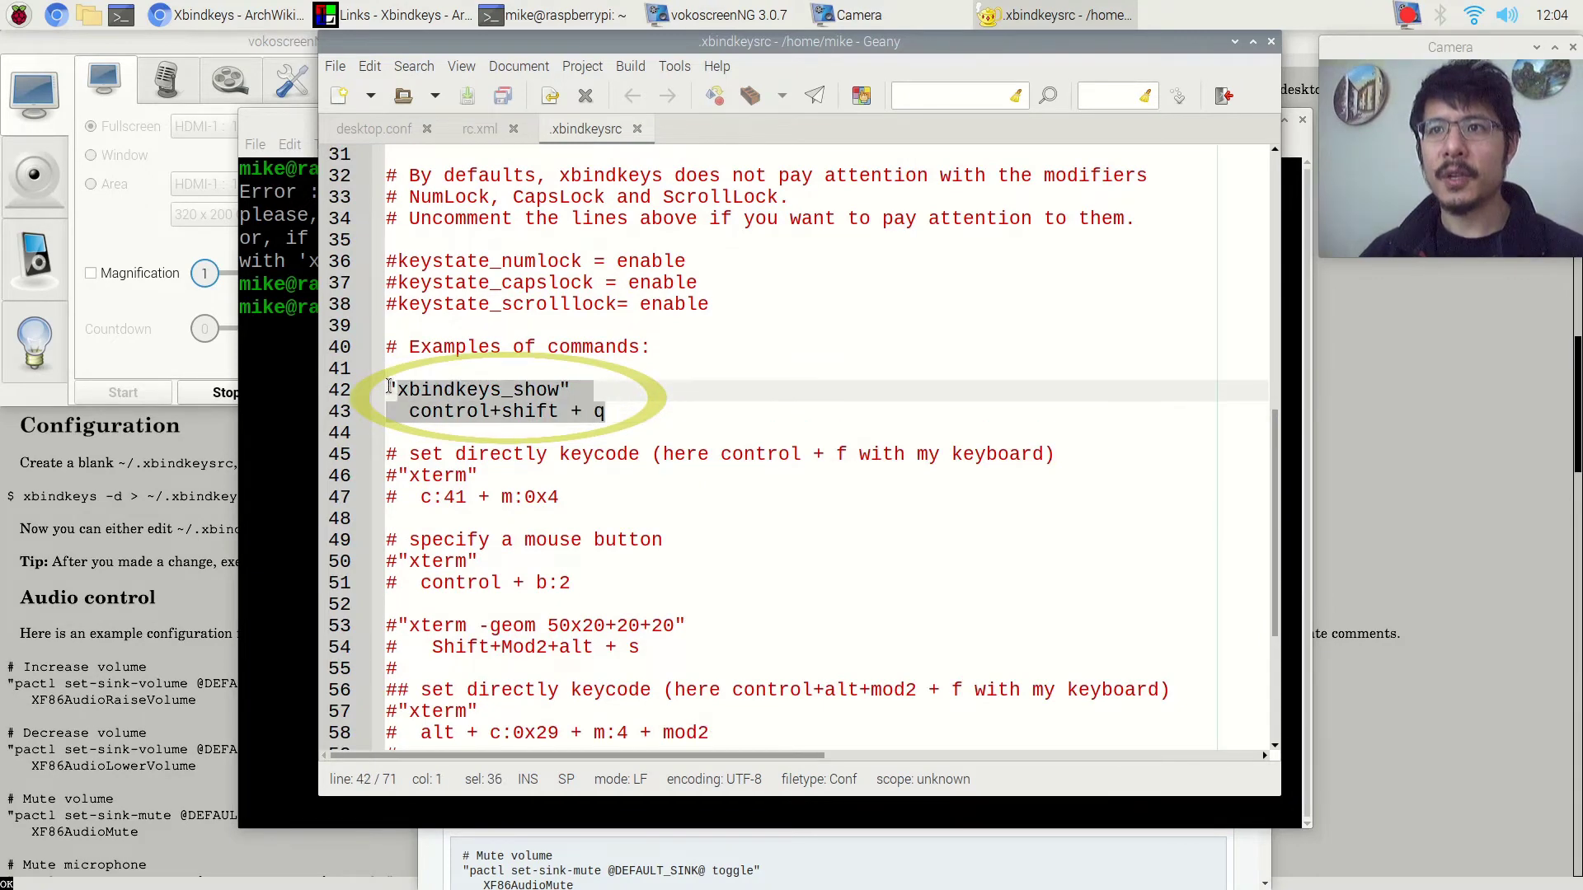
{"action": "left_click", "coordinate": [438, 390]}
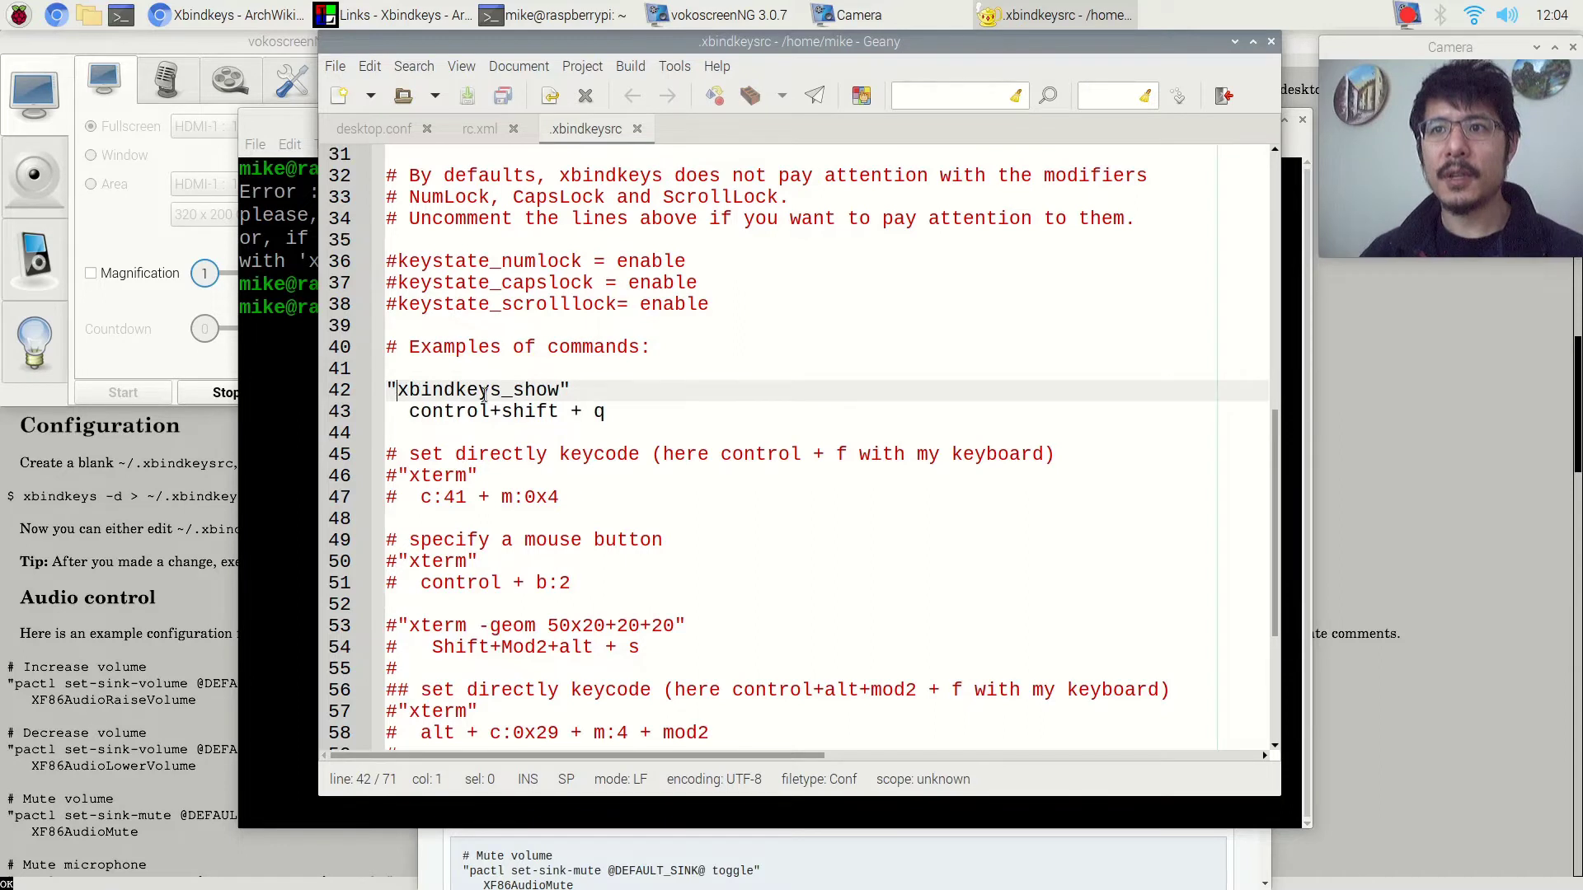
{"action": "left_click_drag", "start_coordinate": [485, 394], "coordinate": [564, 392]}
{"action": "left_click", "coordinate": [417, 423]}
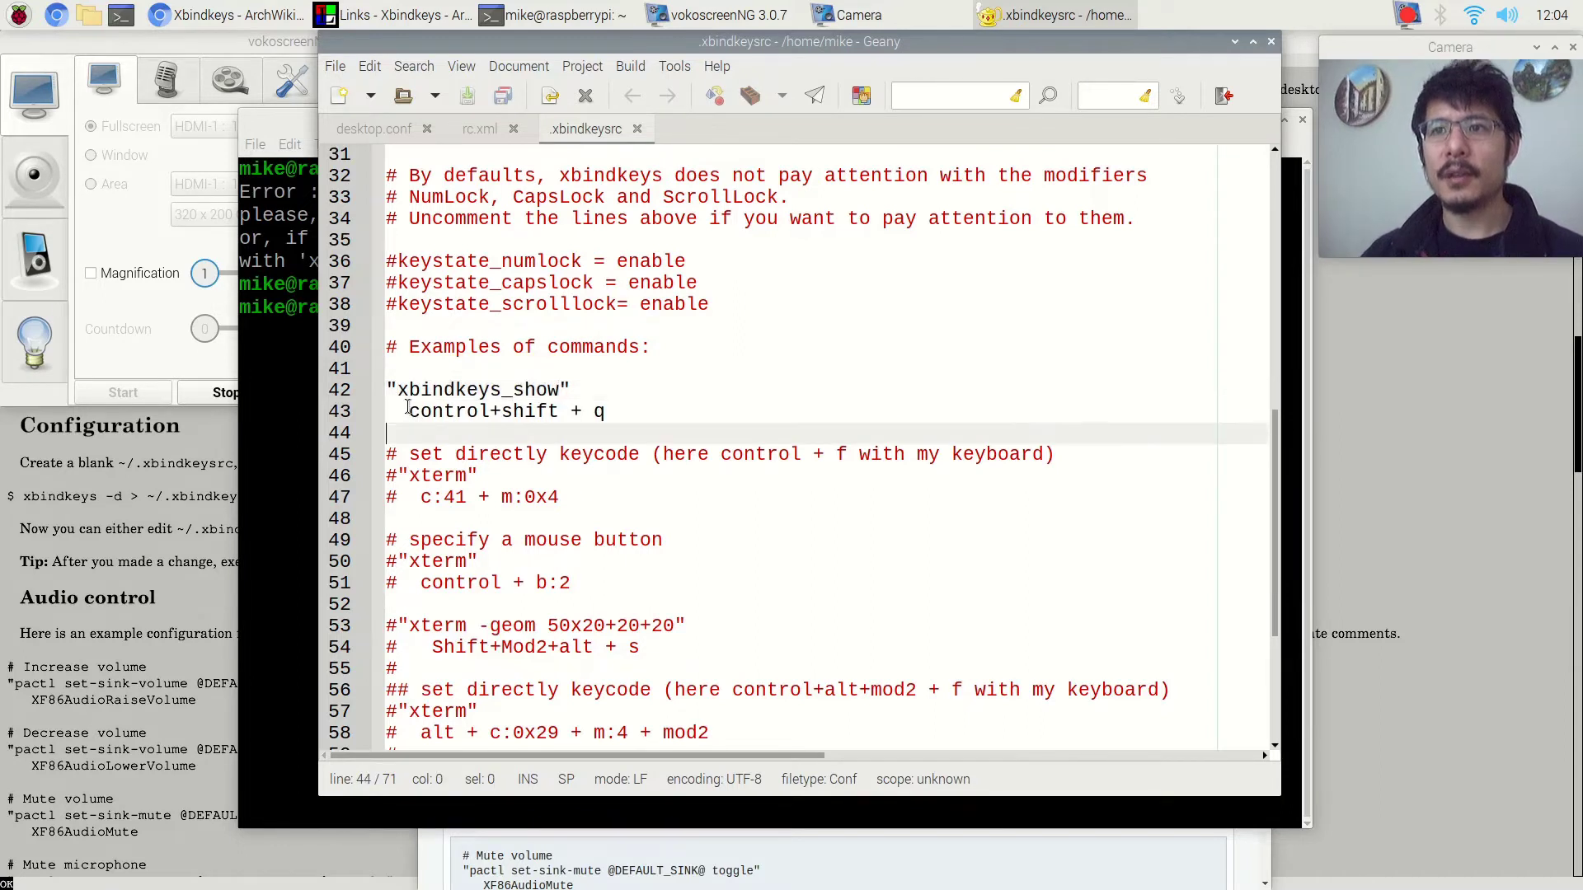
{"action": "left_click_drag", "start_coordinate": [409, 411], "coordinate": [608, 405]}
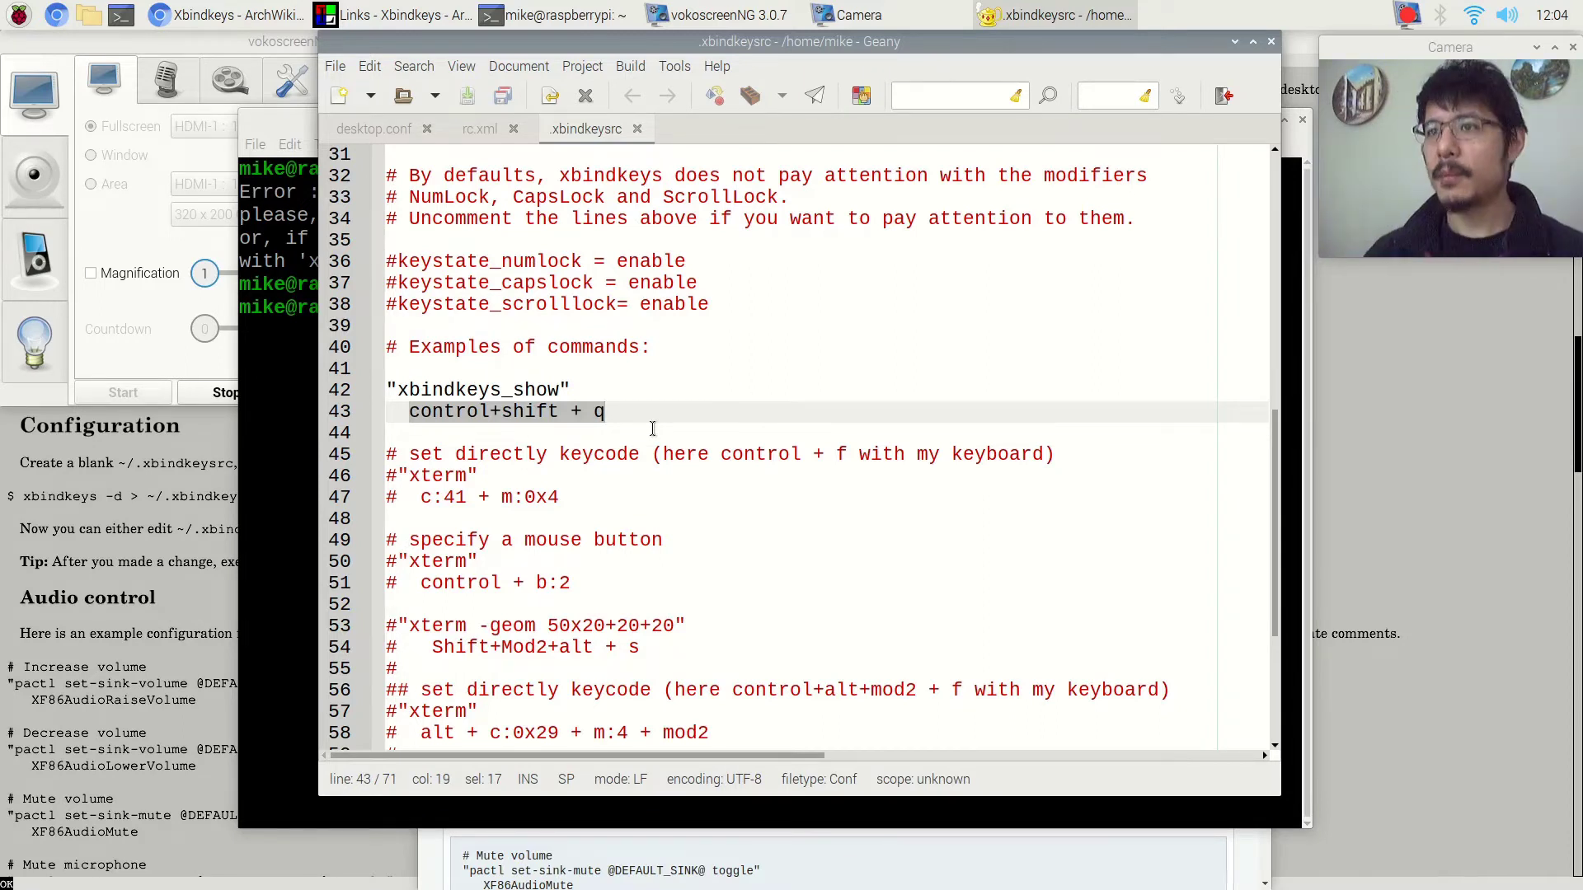
{"action": "left_click", "coordinate": [627, 433]}
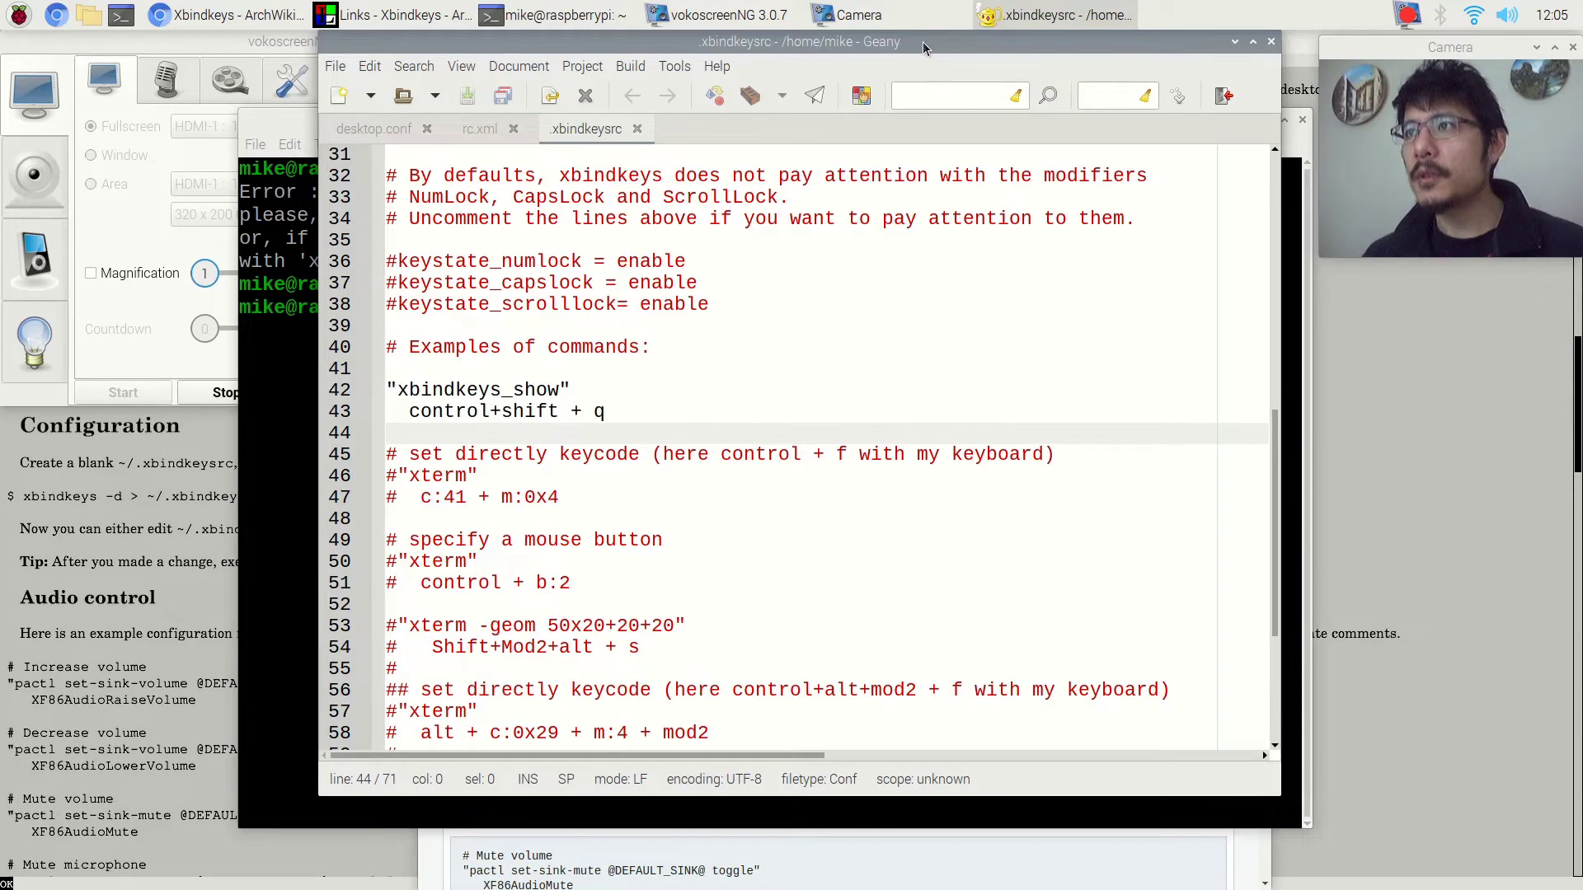
- Rearrange the Geany and terminal windows beside each other so both the configuration file and the terminal are accessible
{"action": "left_click_drag", "start_coordinate": [934, 39], "coordinate": [599, 47]}
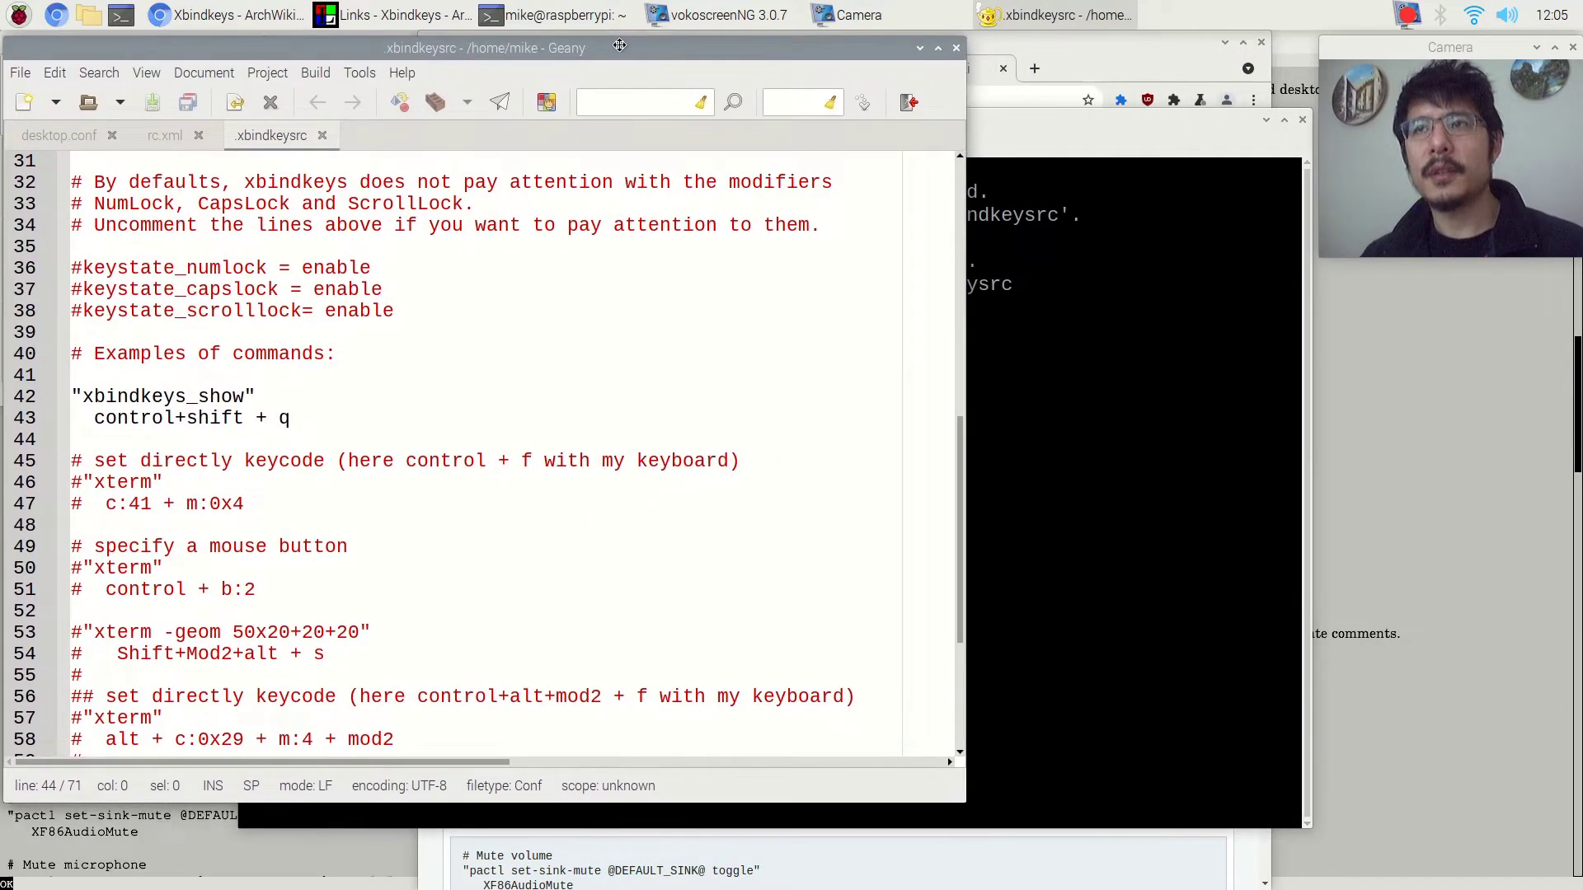
{"action": "left_click", "coordinate": [1022, 124]}
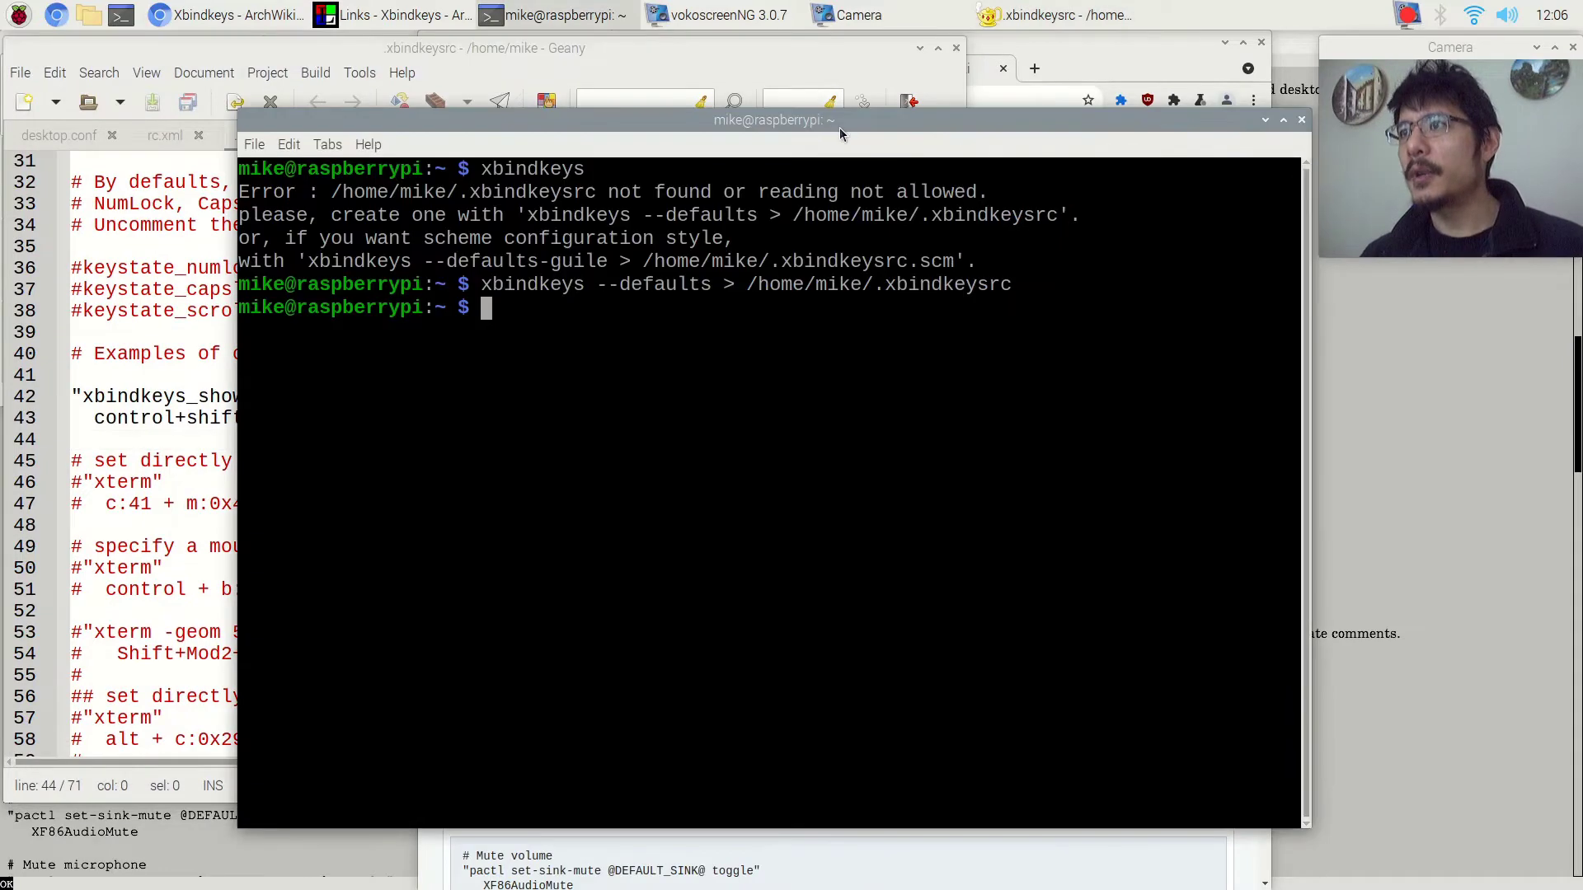
{"action": "left_click_drag", "start_coordinate": [832, 121], "coordinate": [1092, 171]}
- Copy the command xbindkeys --multikey from the comments at the start of .xbindkeysrc and run it in the terminal
{"action": "left_click", "coordinate": [183, 377]}
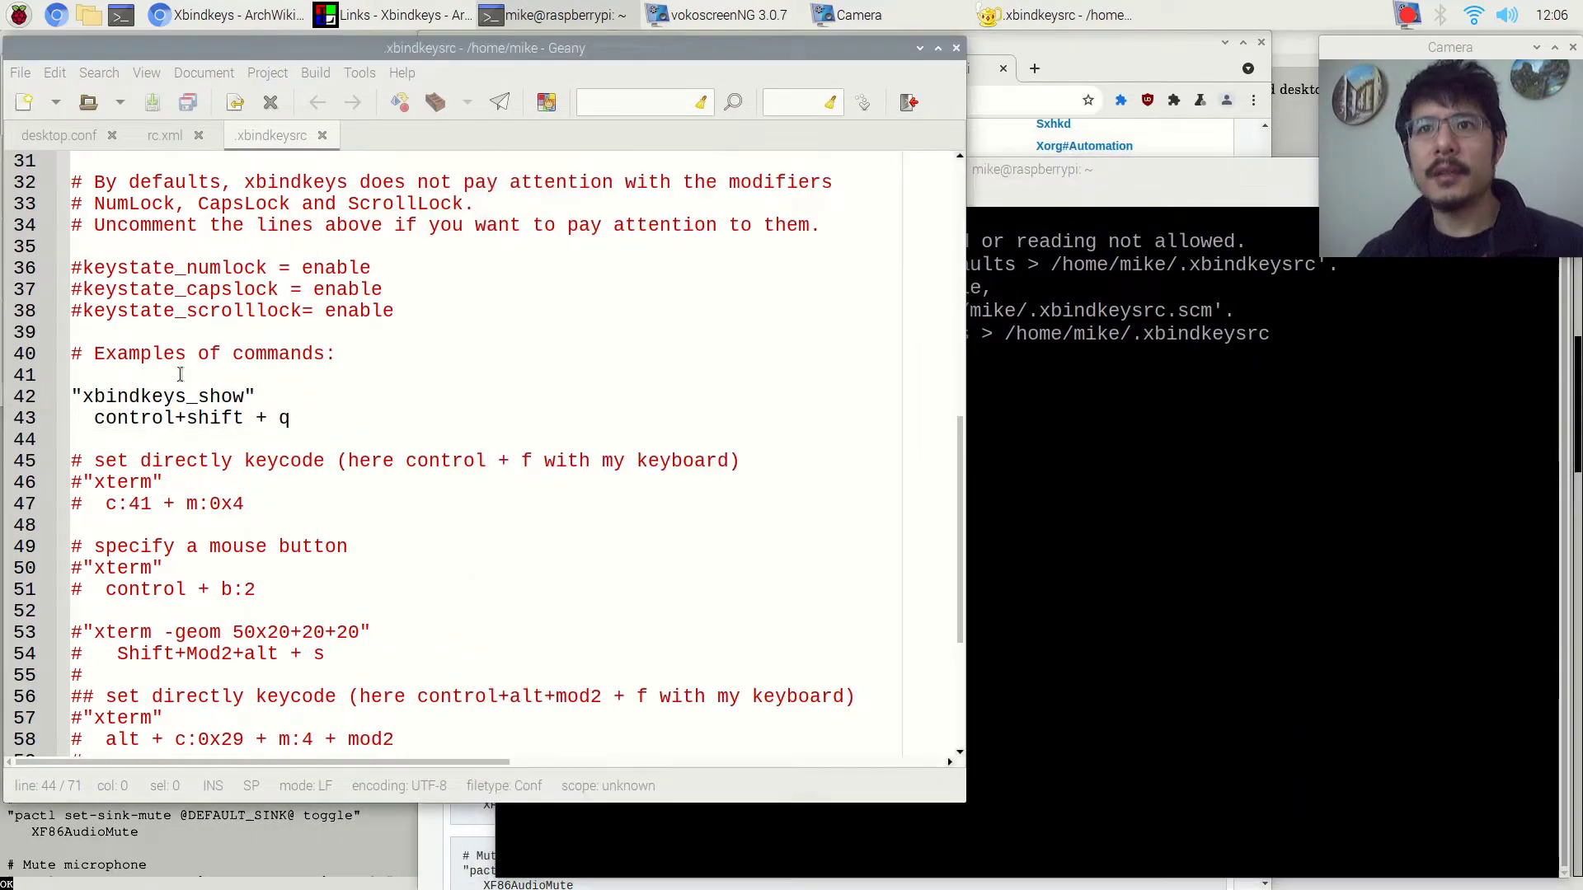
{"action": "scroll", "coordinate": [183, 378], "scroll_direction": "up", "scroll_amount": 10}
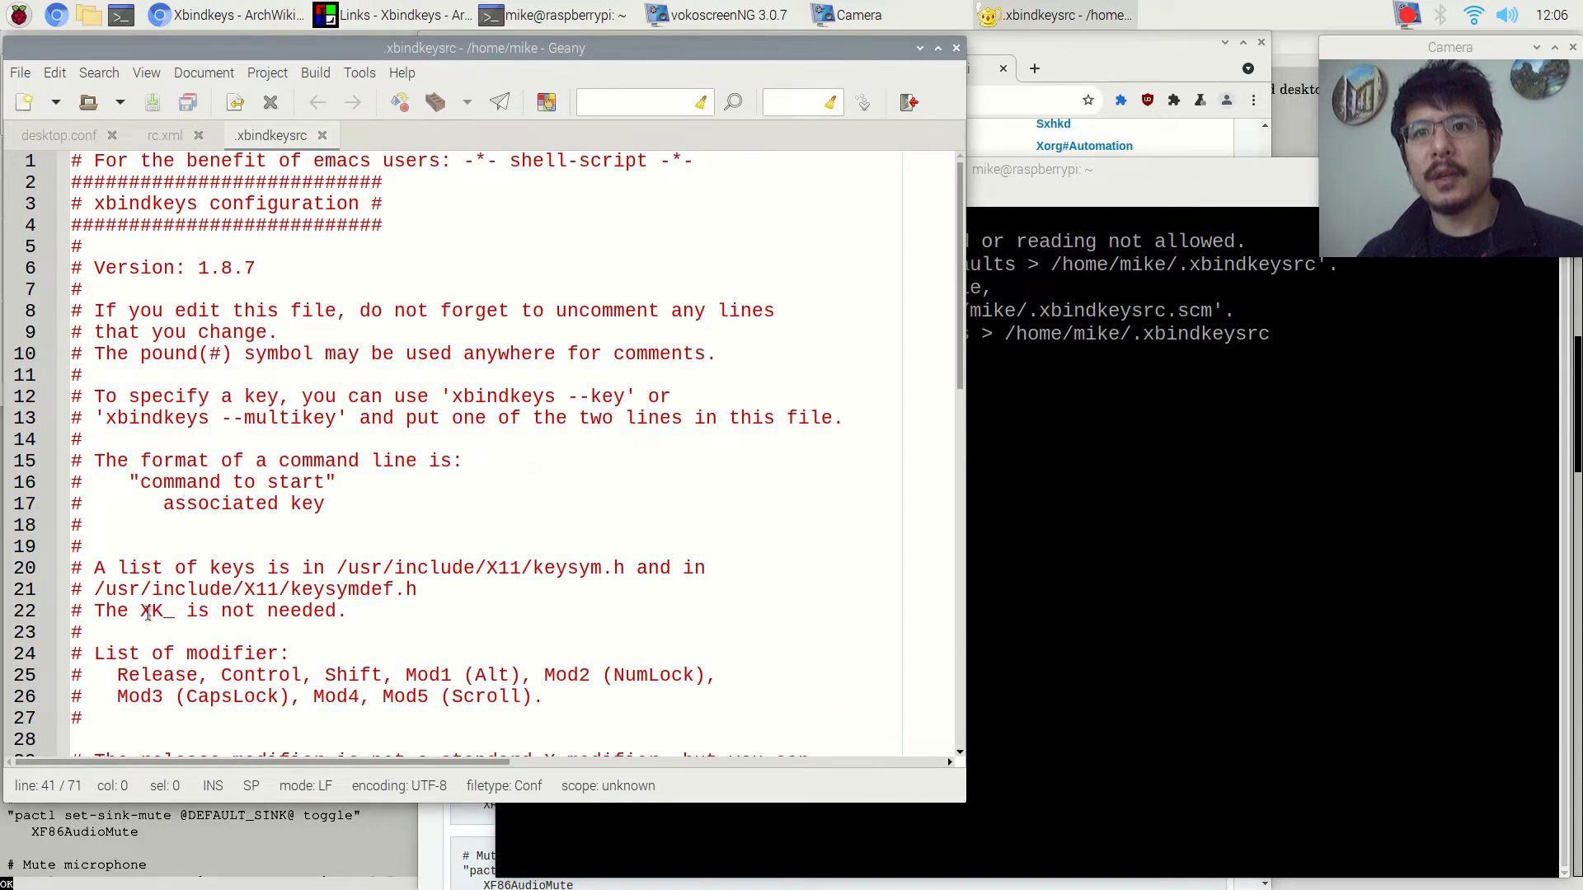
{"action": "left_click_drag", "start_coordinate": [107, 415], "coordinate": [332, 421]}
{"action": "key", "text": "ctrl+c"}
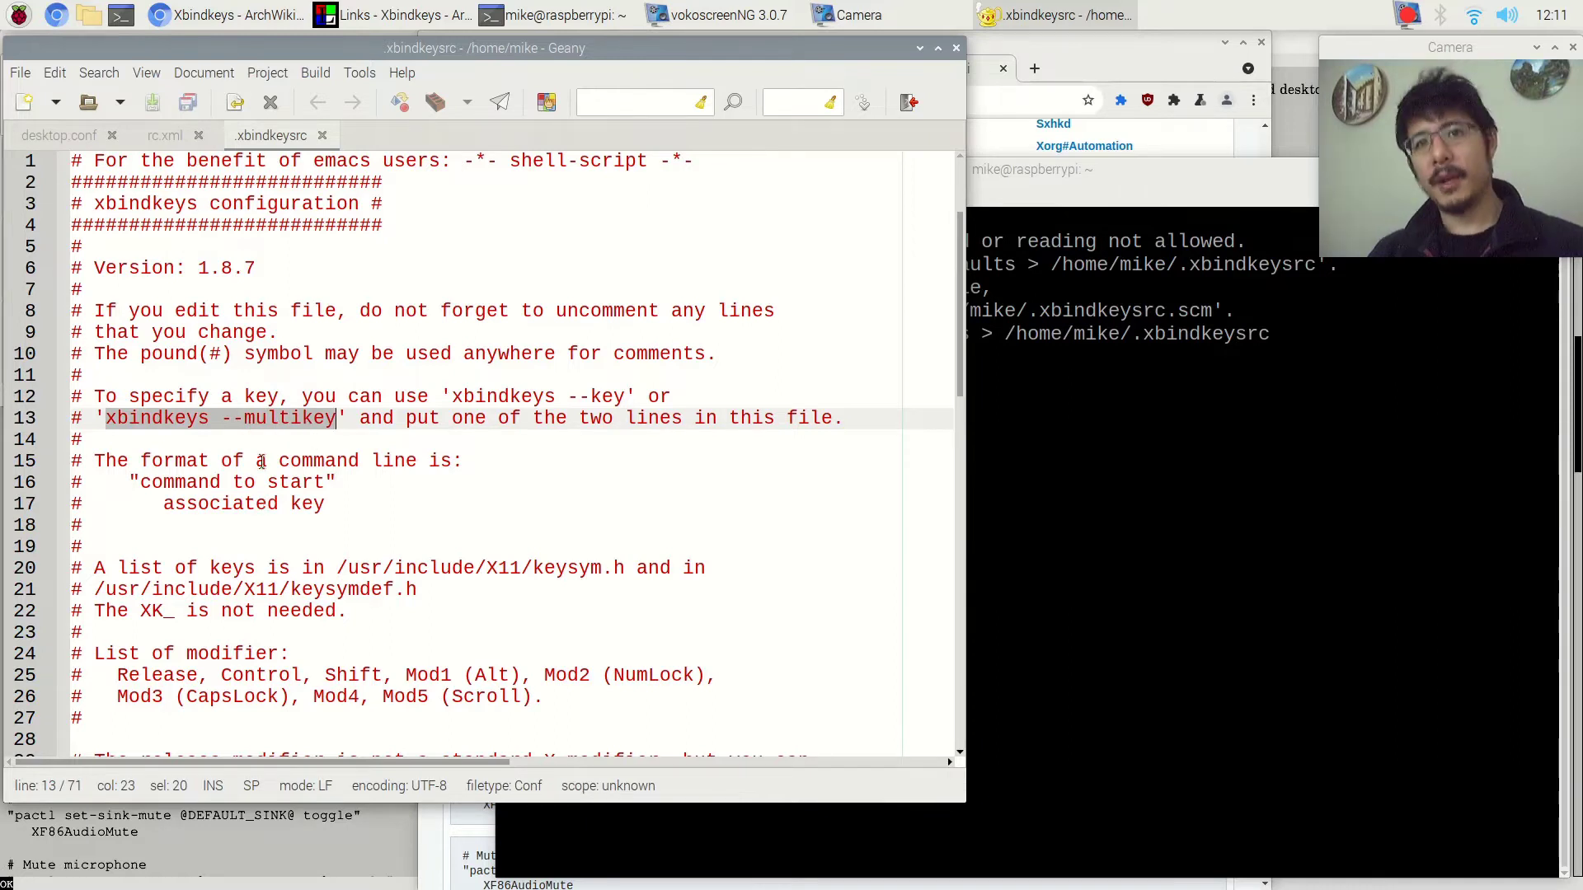
{"action": "left_click", "coordinate": [1148, 173]}
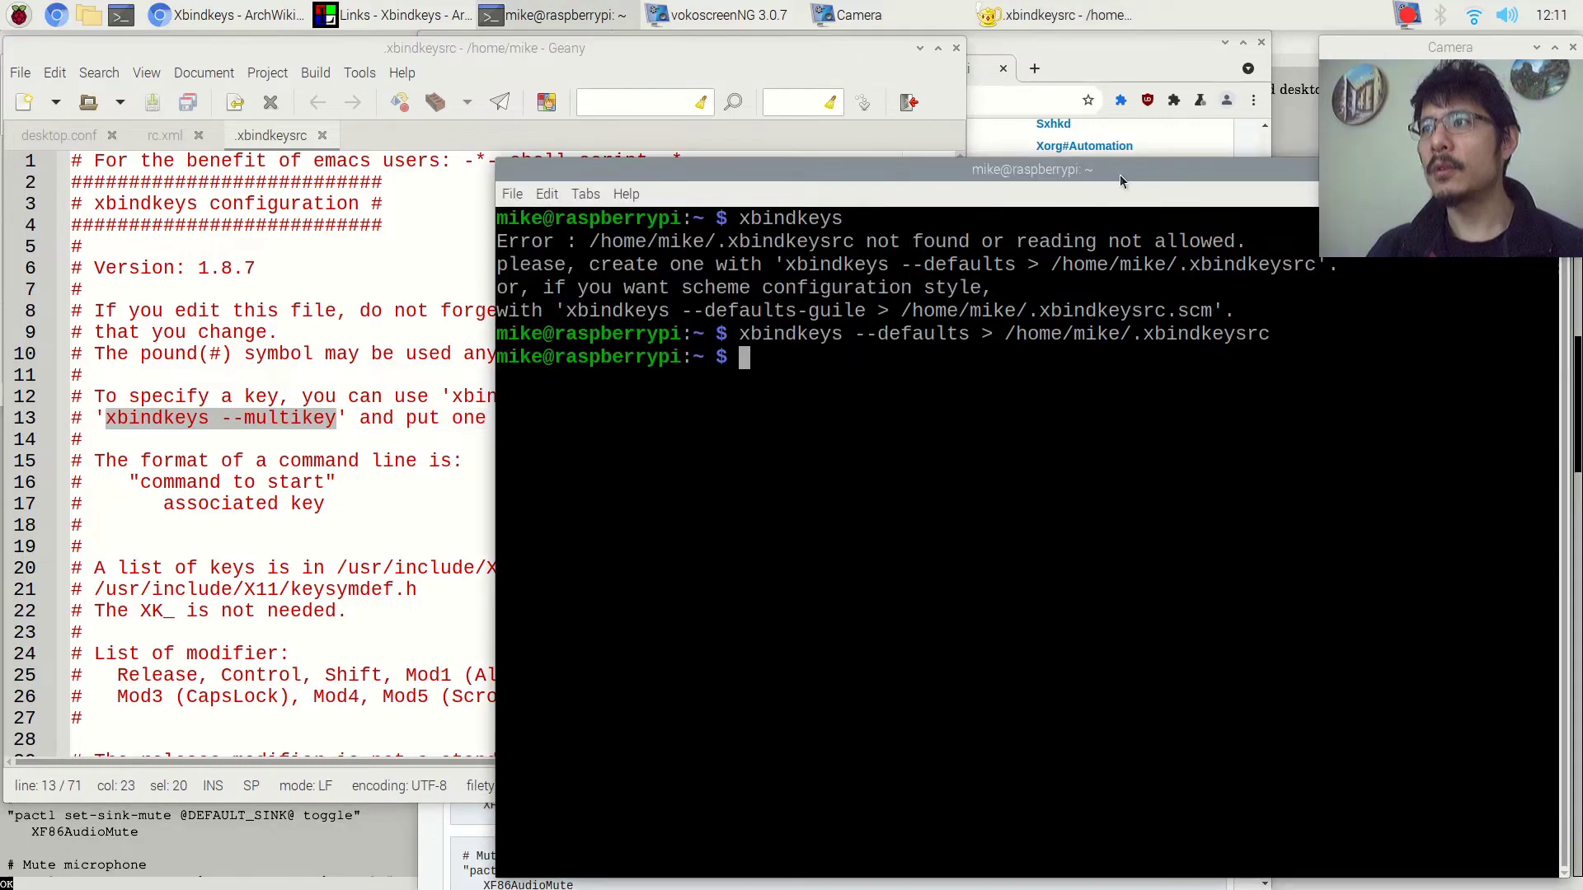
{"action": "middle_click", "coordinate": [784, 416]}
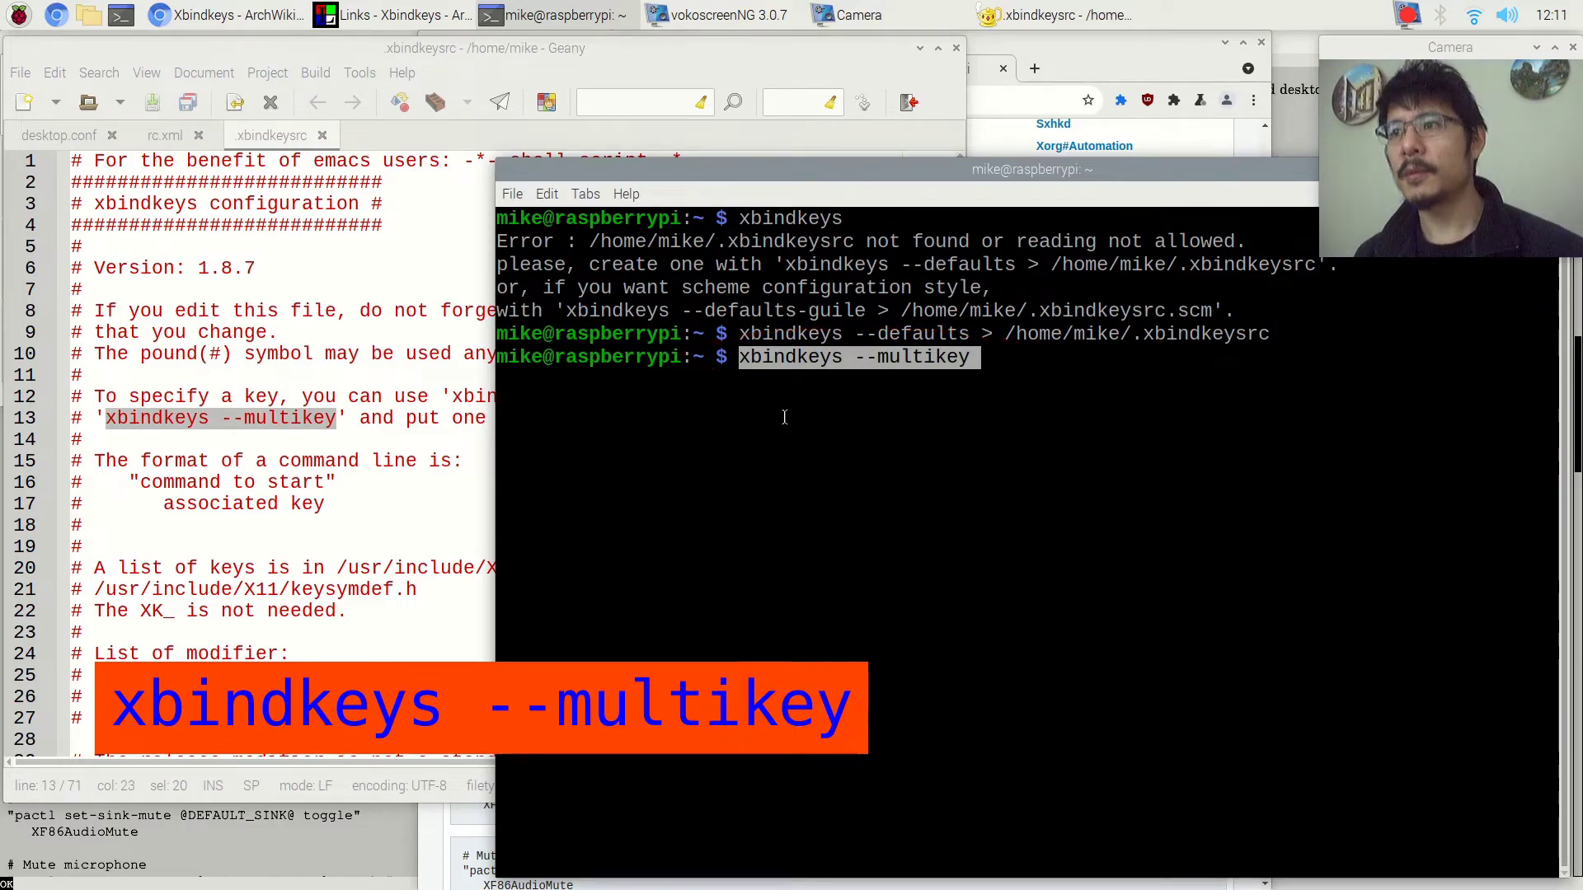
{"action": "key", "text": "Return"}
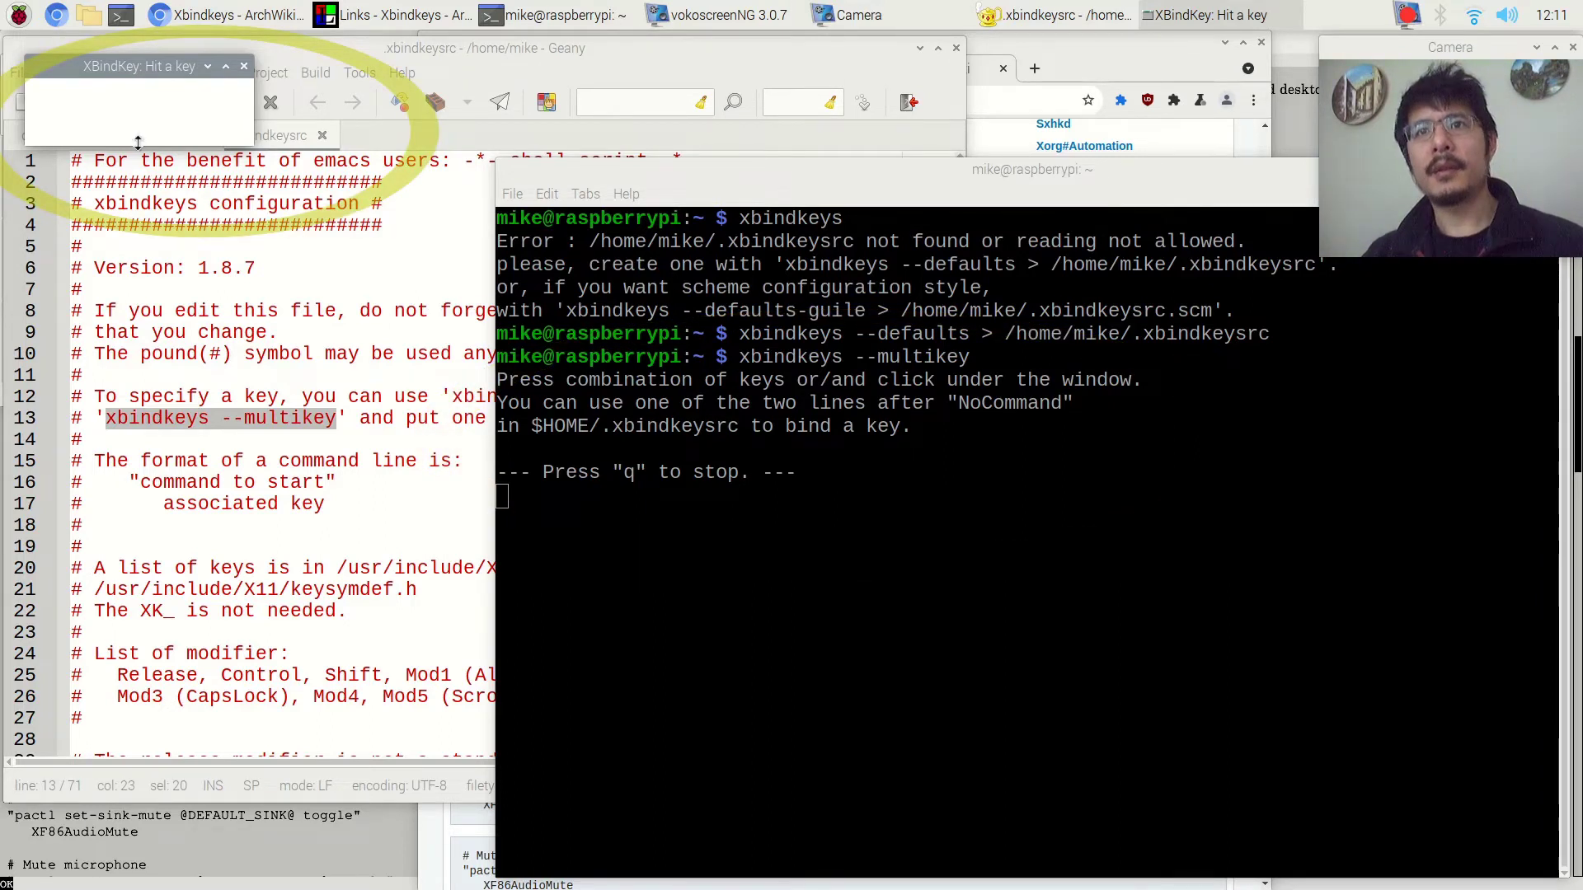
- Move the "XBindKey: Hit a key" window above the terminal, capture the letter a, and check the key name reported in the terminal
{"action": "left_click_drag", "start_coordinate": [139, 65], "coordinate": [737, 72]}
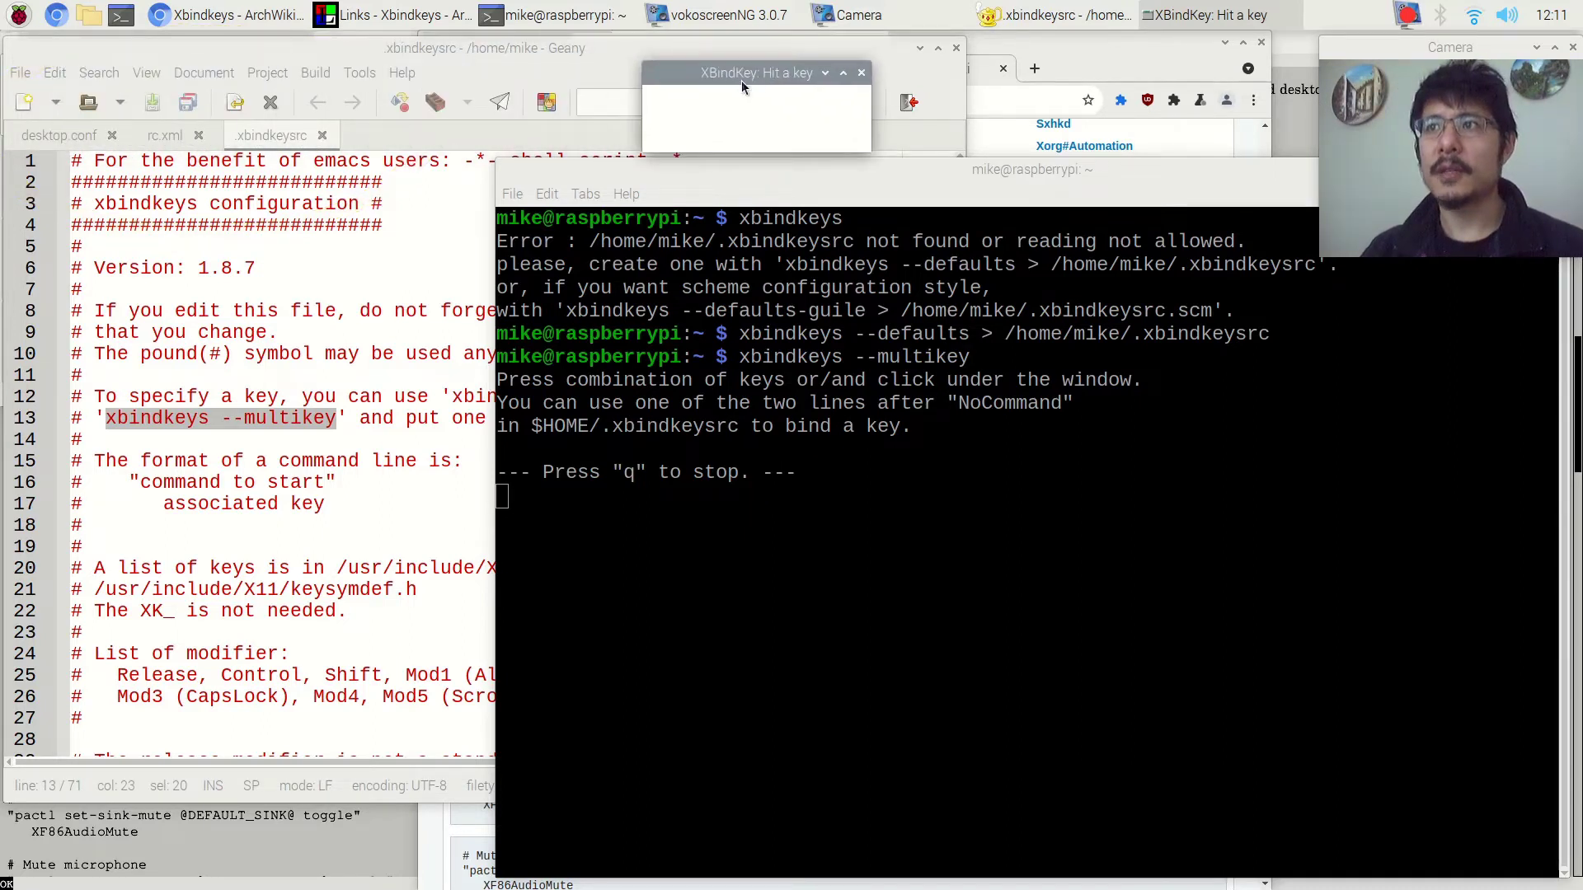
{"action": "left_click", "coordinate": [710, 76]}
{"action": "left_click_drag", "start_coordinate": [710, 76], "coordinate": [732, 81]}
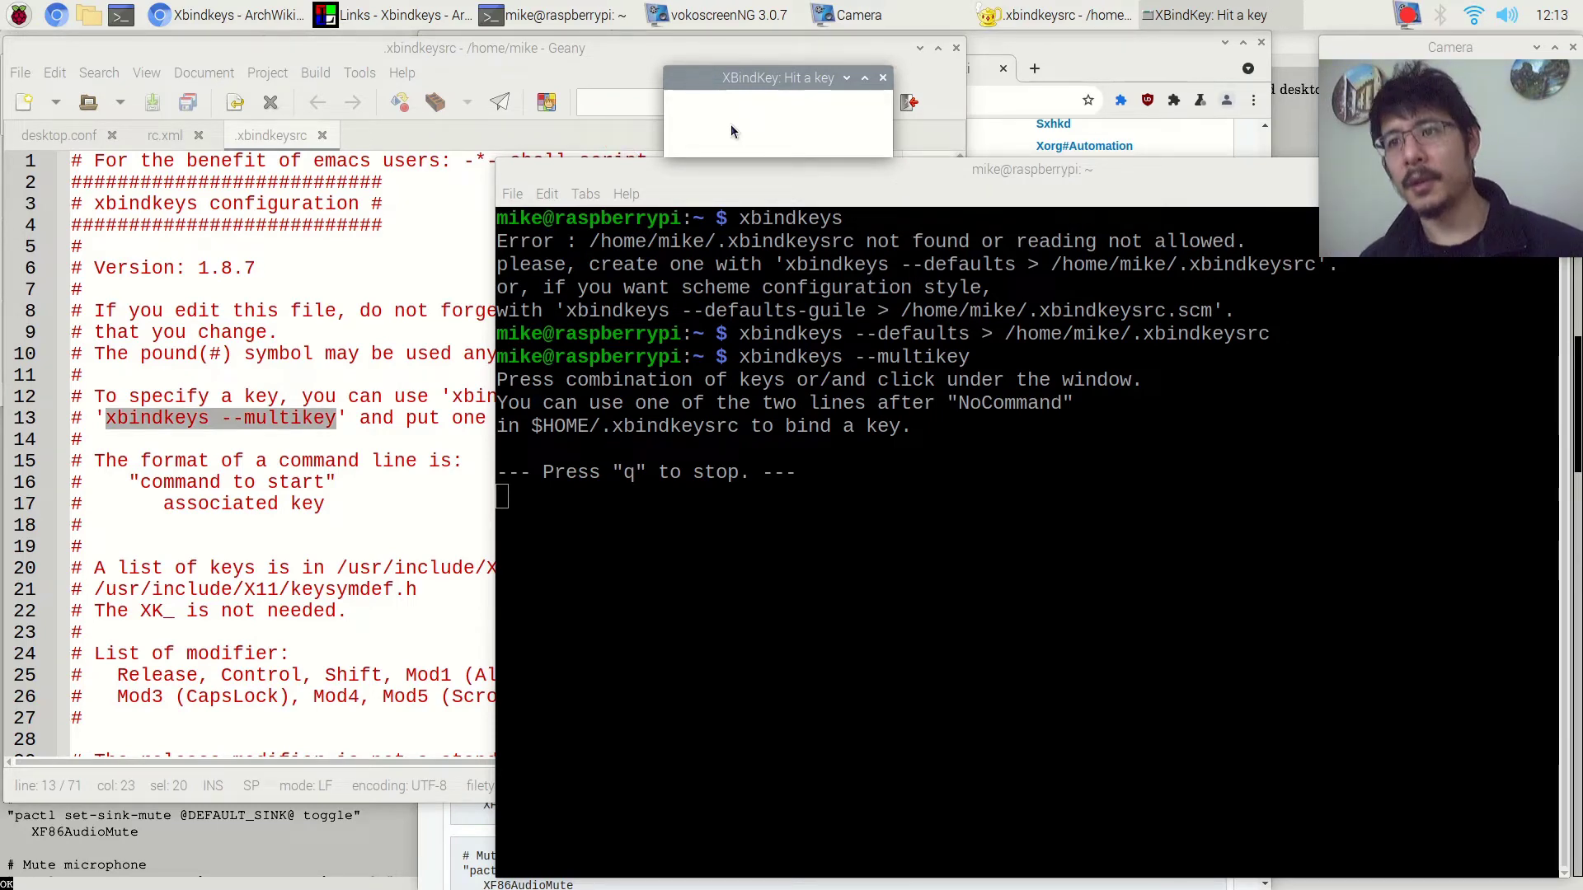
{"action": "key", "text": "a"}
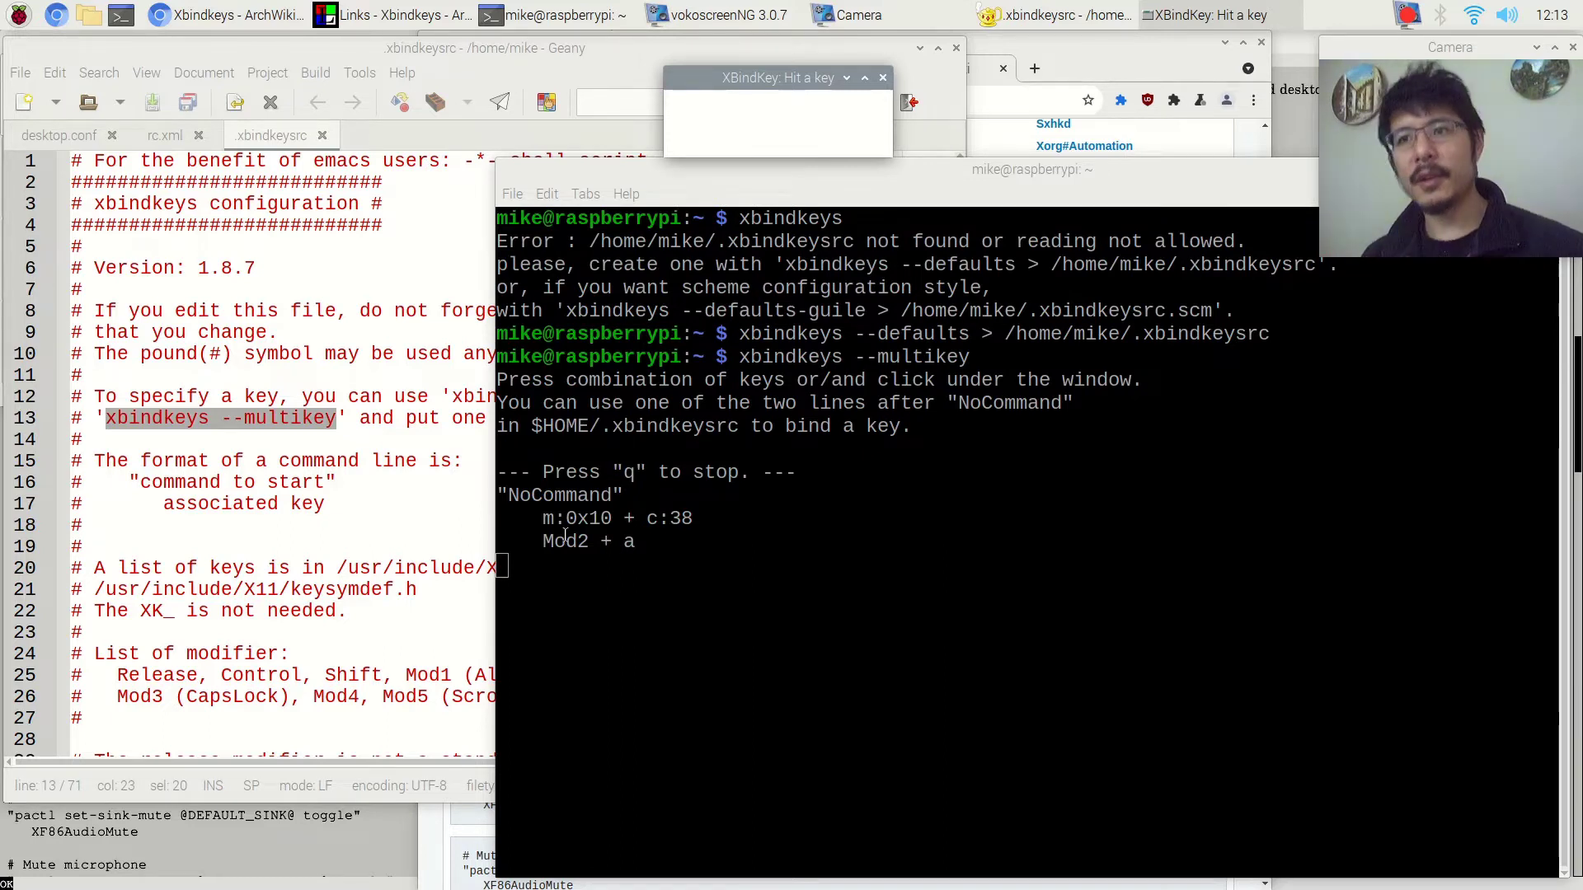
{"action": "left_click", "coordinate": [629, 543]}
{"action": "double_click", "coordinate": [629, 543]}
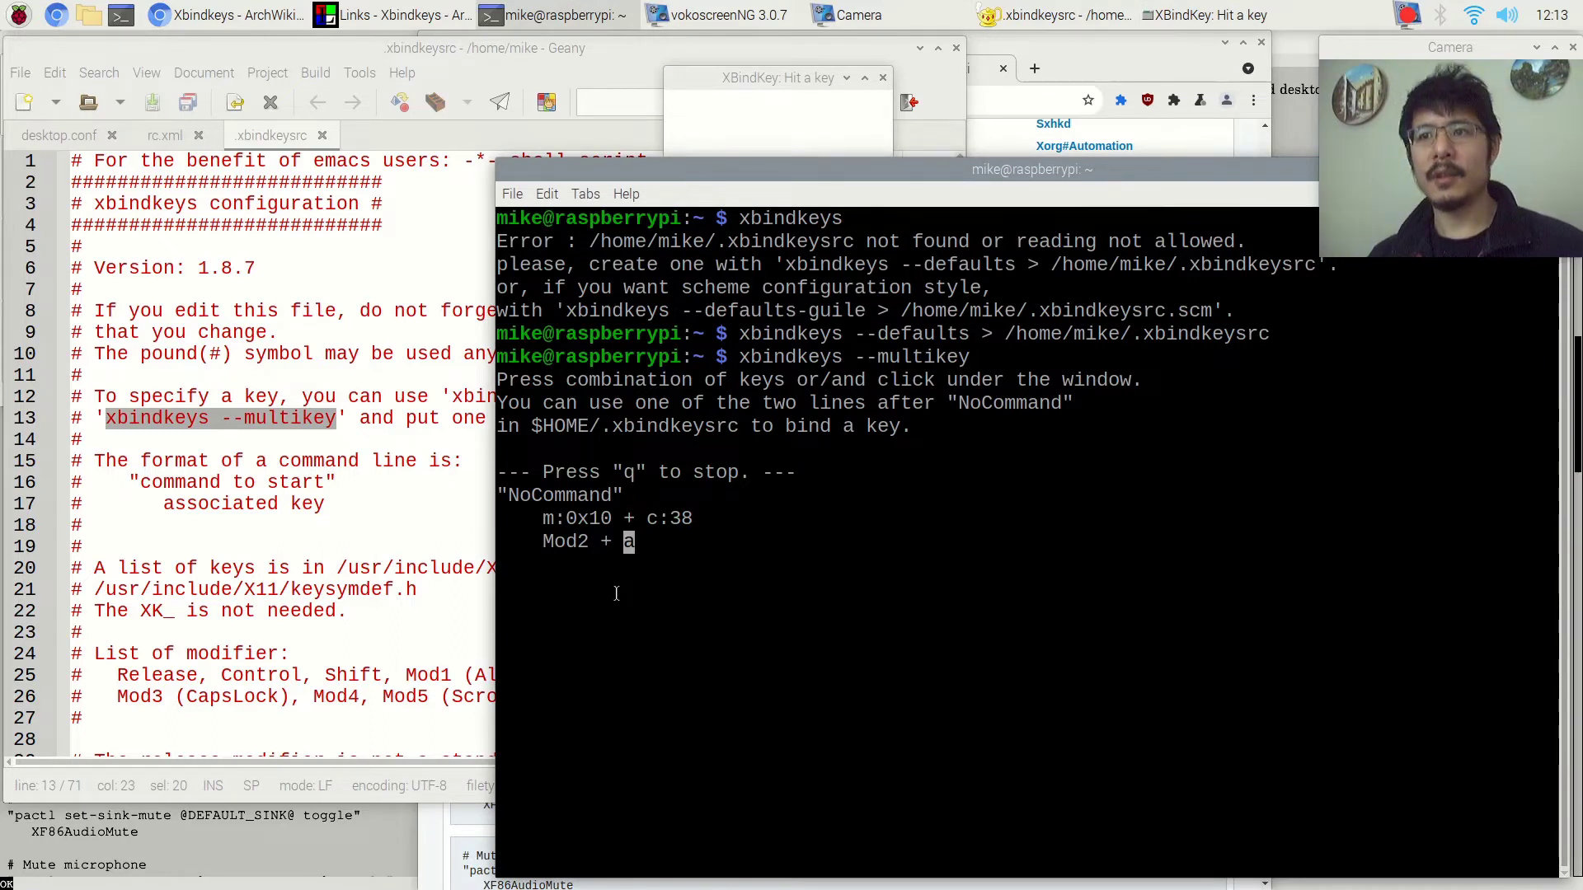
{"action": "left_click", "coordinate": [631, 572]}
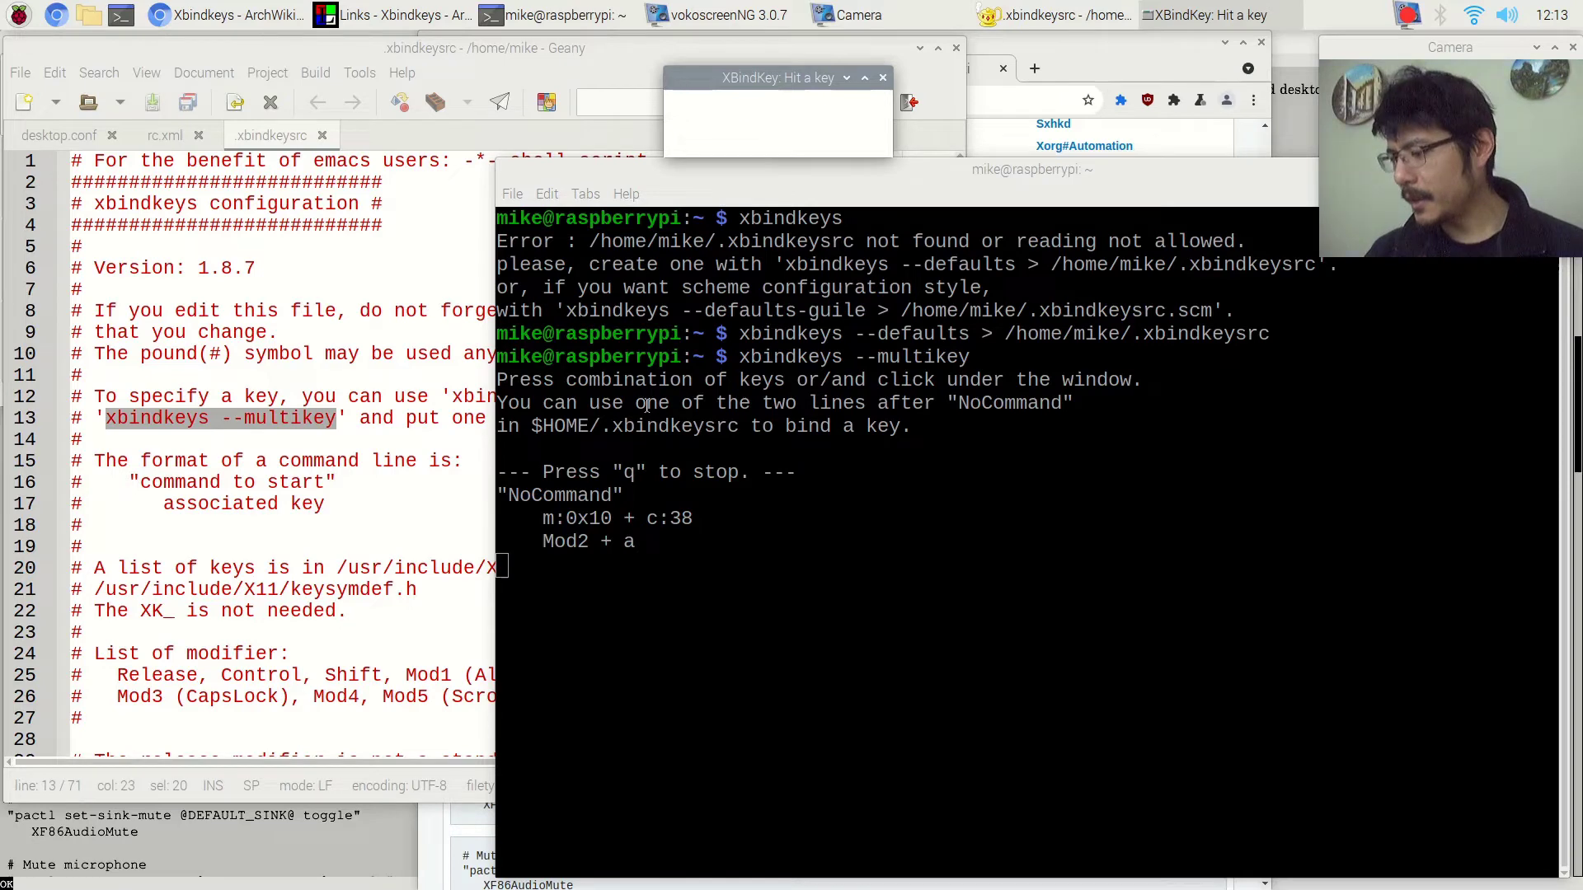
- Test how Num Lock, Caps Lock and Scroll Lock affect the captured codes for the letter a, toggling each lock on and off
{"action": "key", "text": "Num_Lock"}
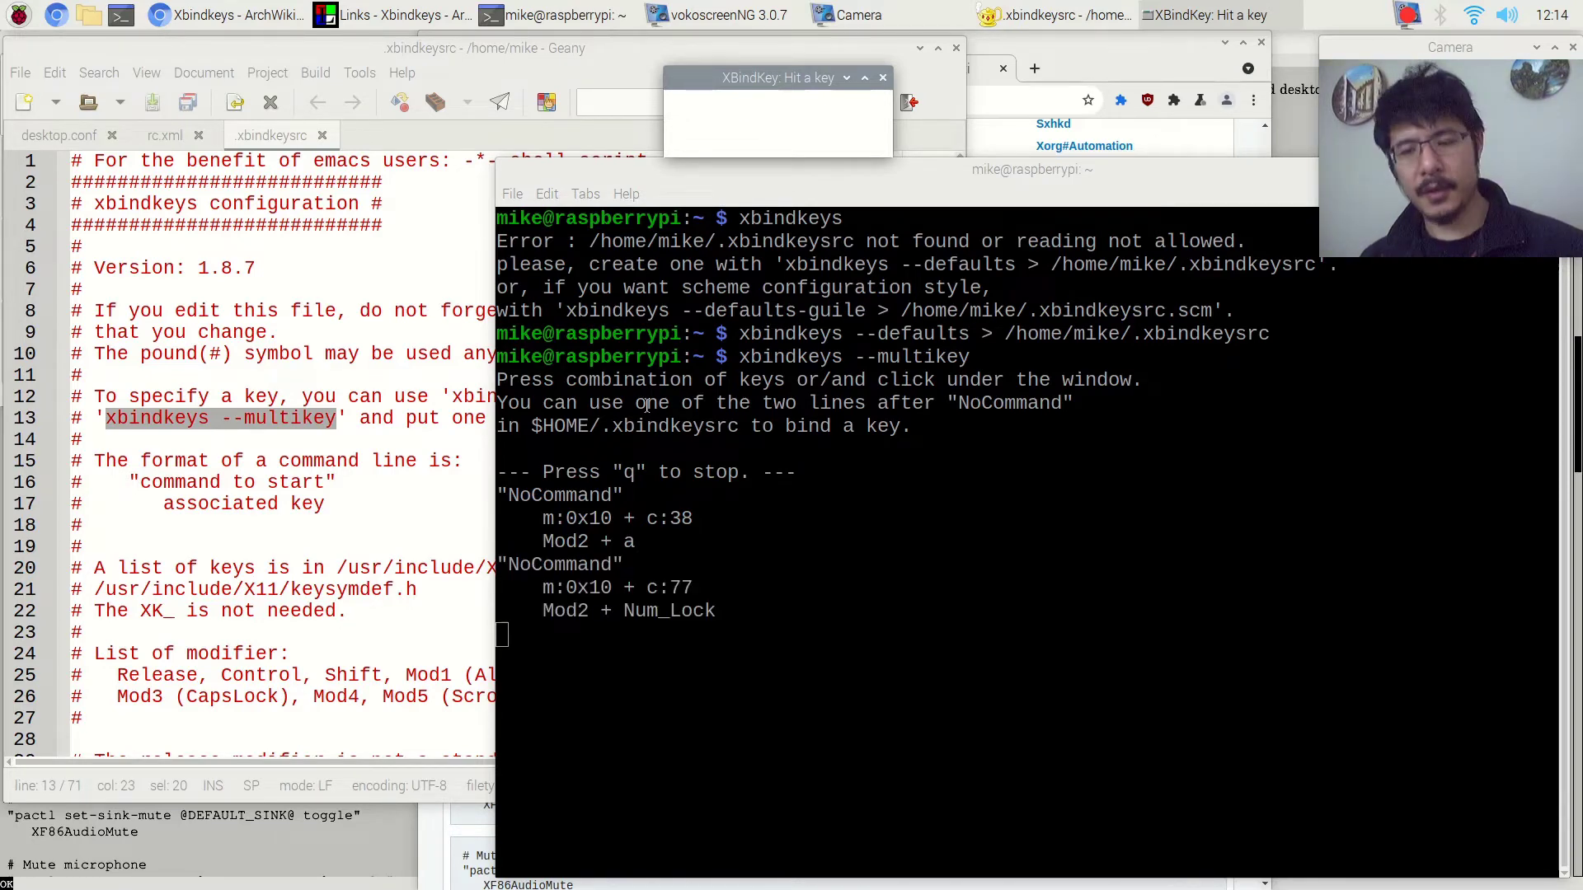
{"action": "key", "text": "a"}
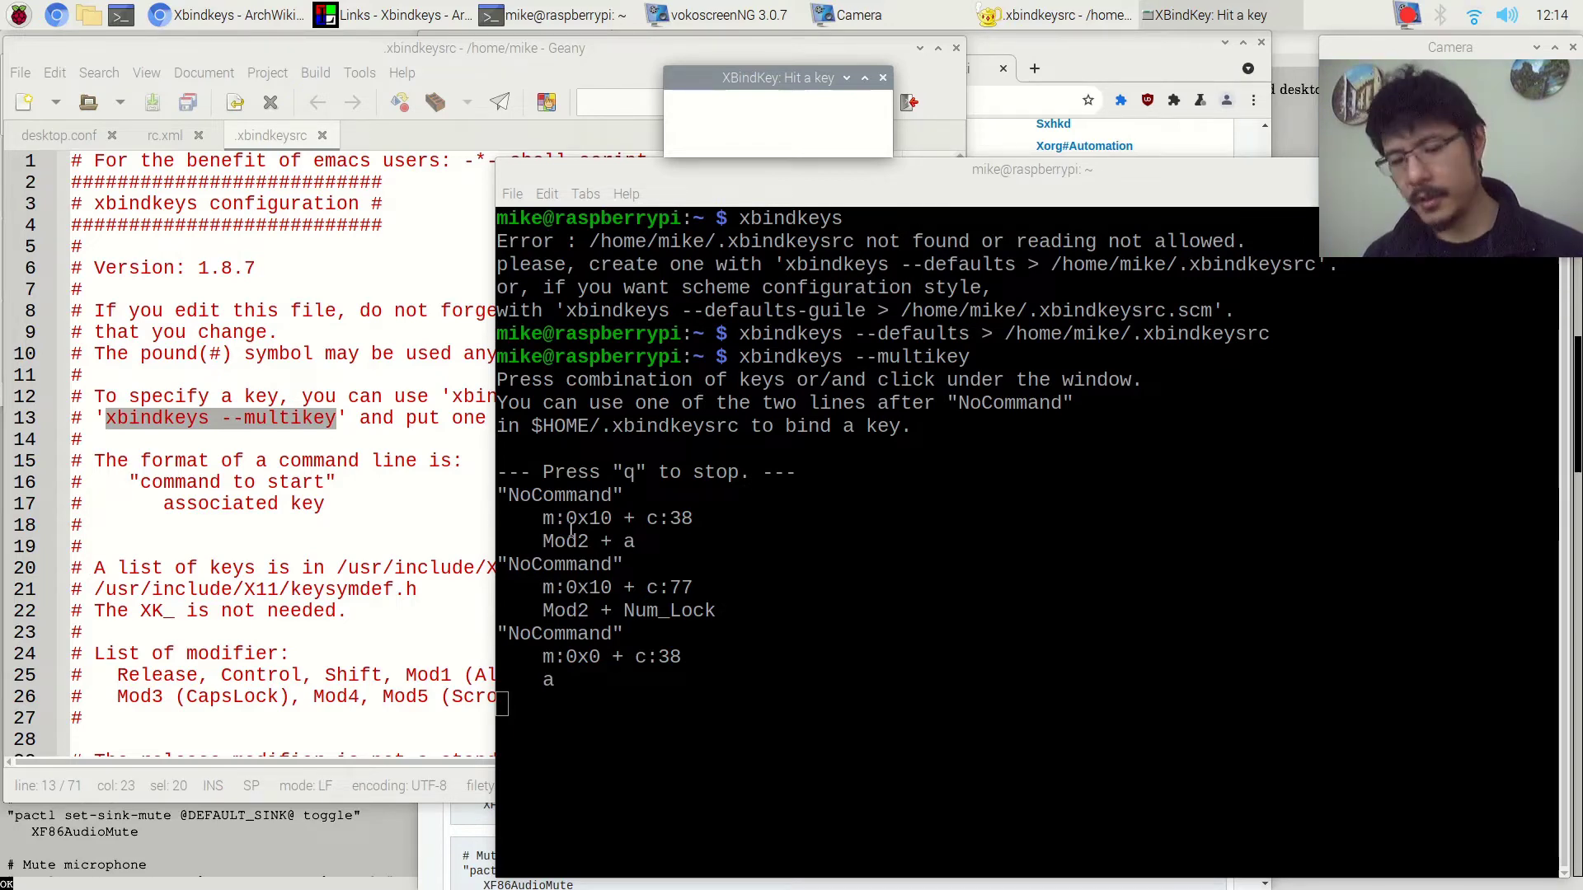
{"action": "key", "text": "Caps_Lock"}
{"action": "key", "text": "Num_Lock"}
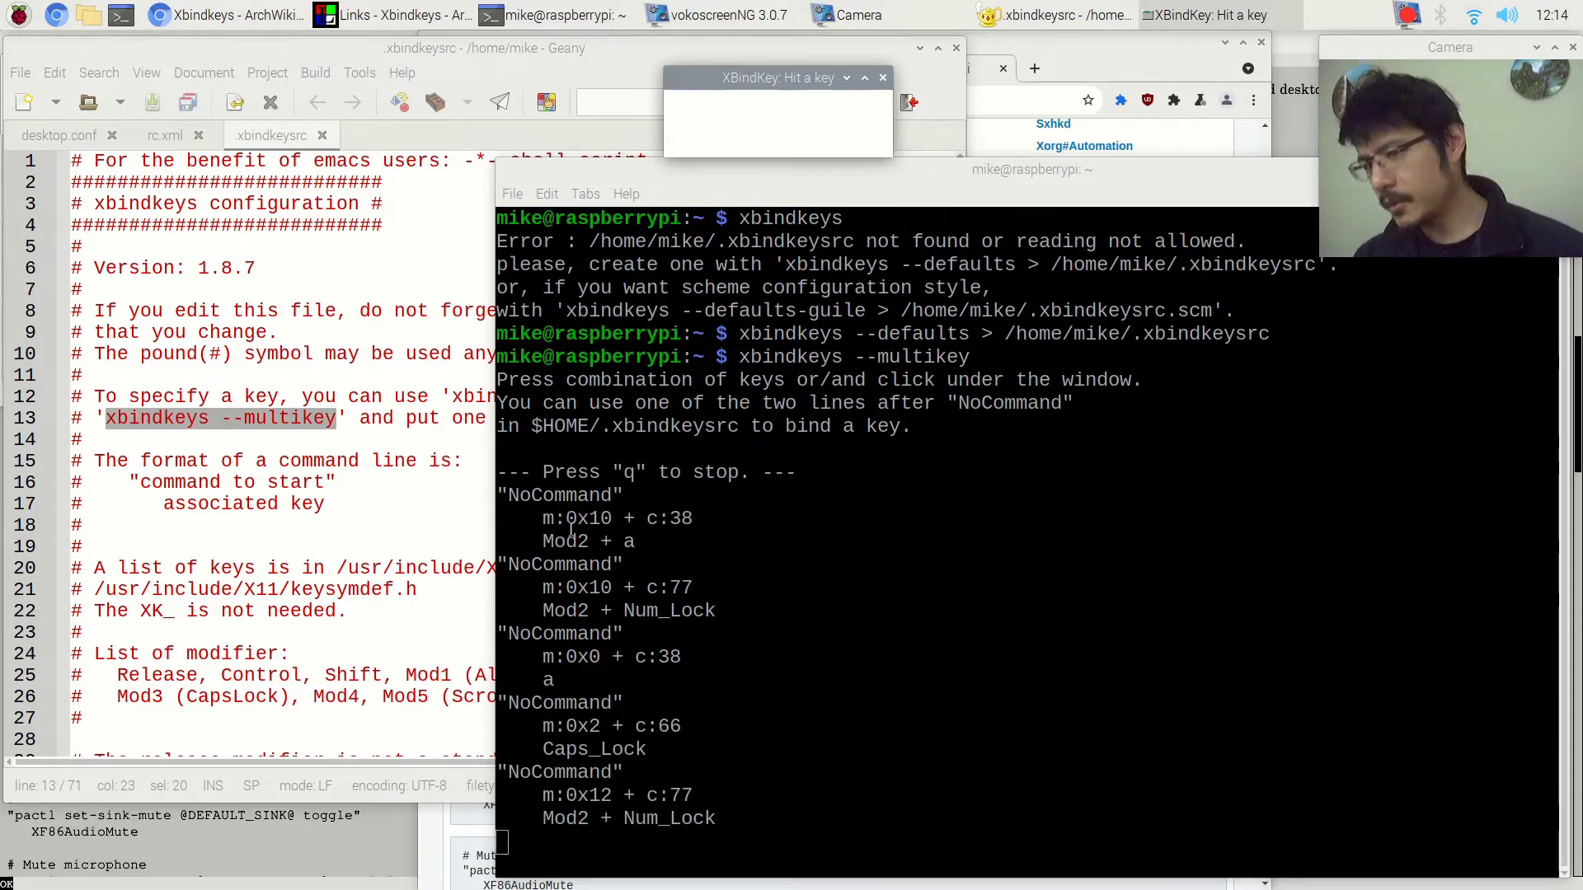
{"action": "key", "text": "Scroll_Lock"}
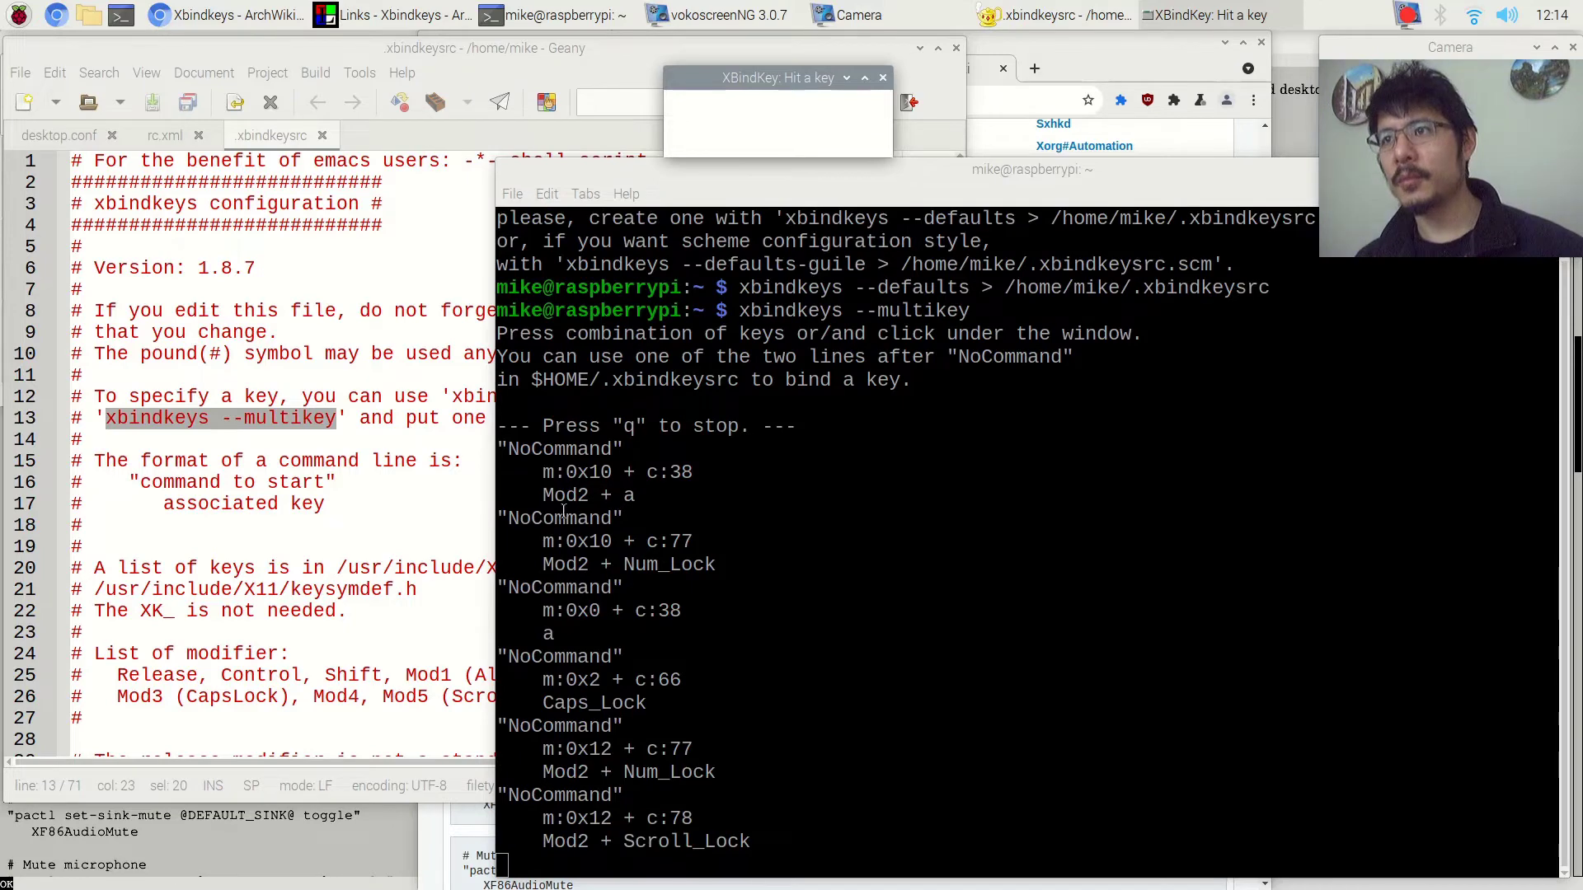
{"action": "key", "text": "a"}
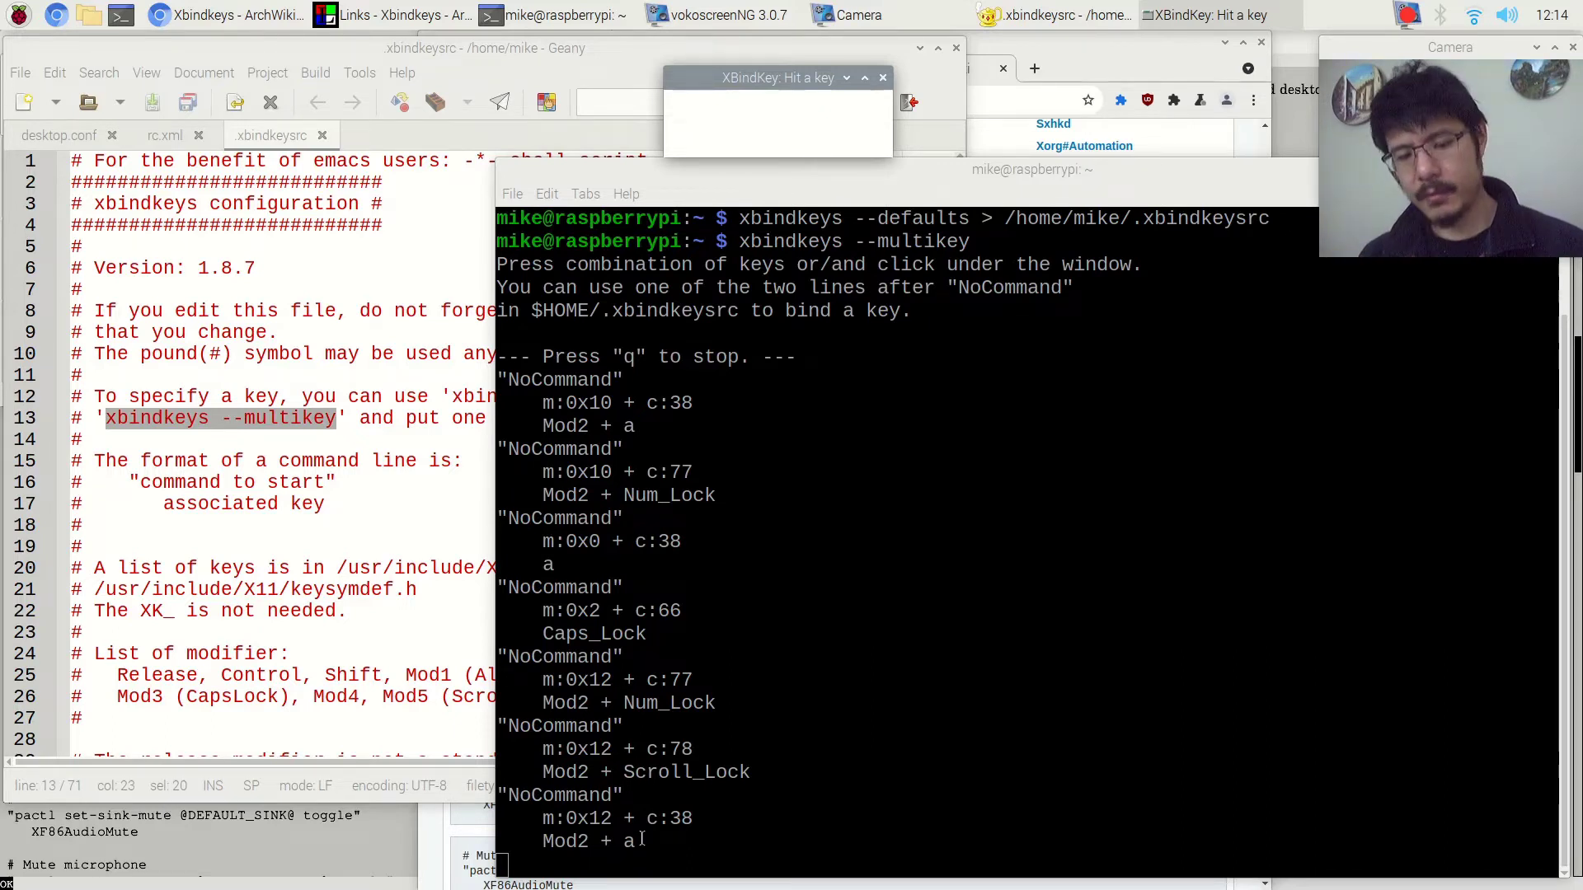
{"action": "key", "text": "Num_Lock"}
{"action": "key", "text": "Caps_Lock"}
{"action": "key", "text": "Scroll_Lock"}
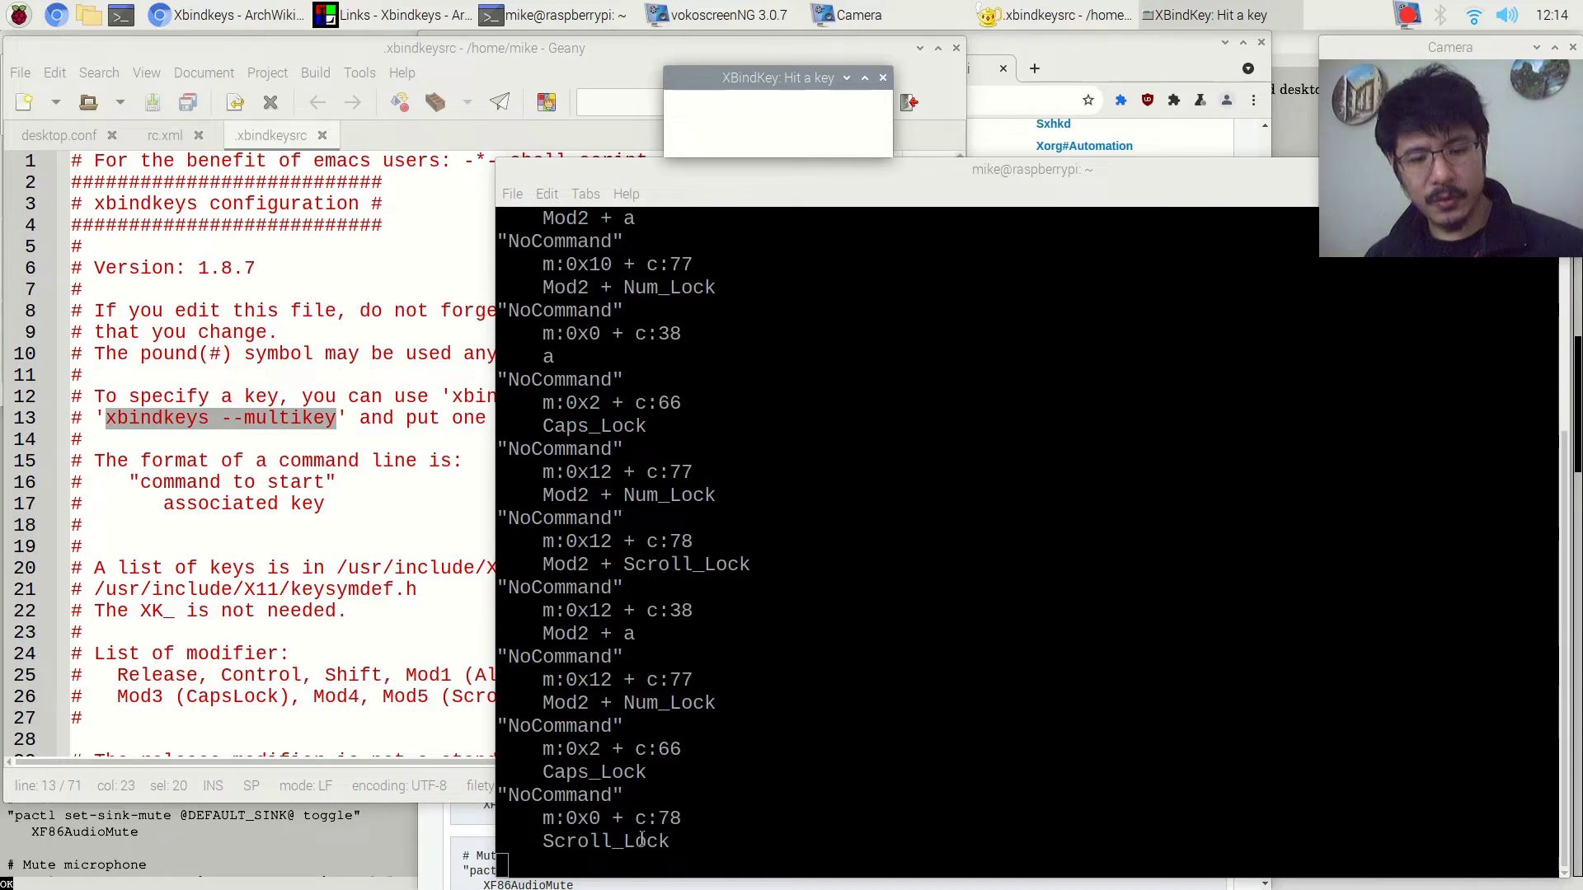
- Capture the combination Control+Shift+S and highlight its "NoCommand" entry with both key lines in the terminal output
{"action": "key", "text": "ctrl+shift+s"}
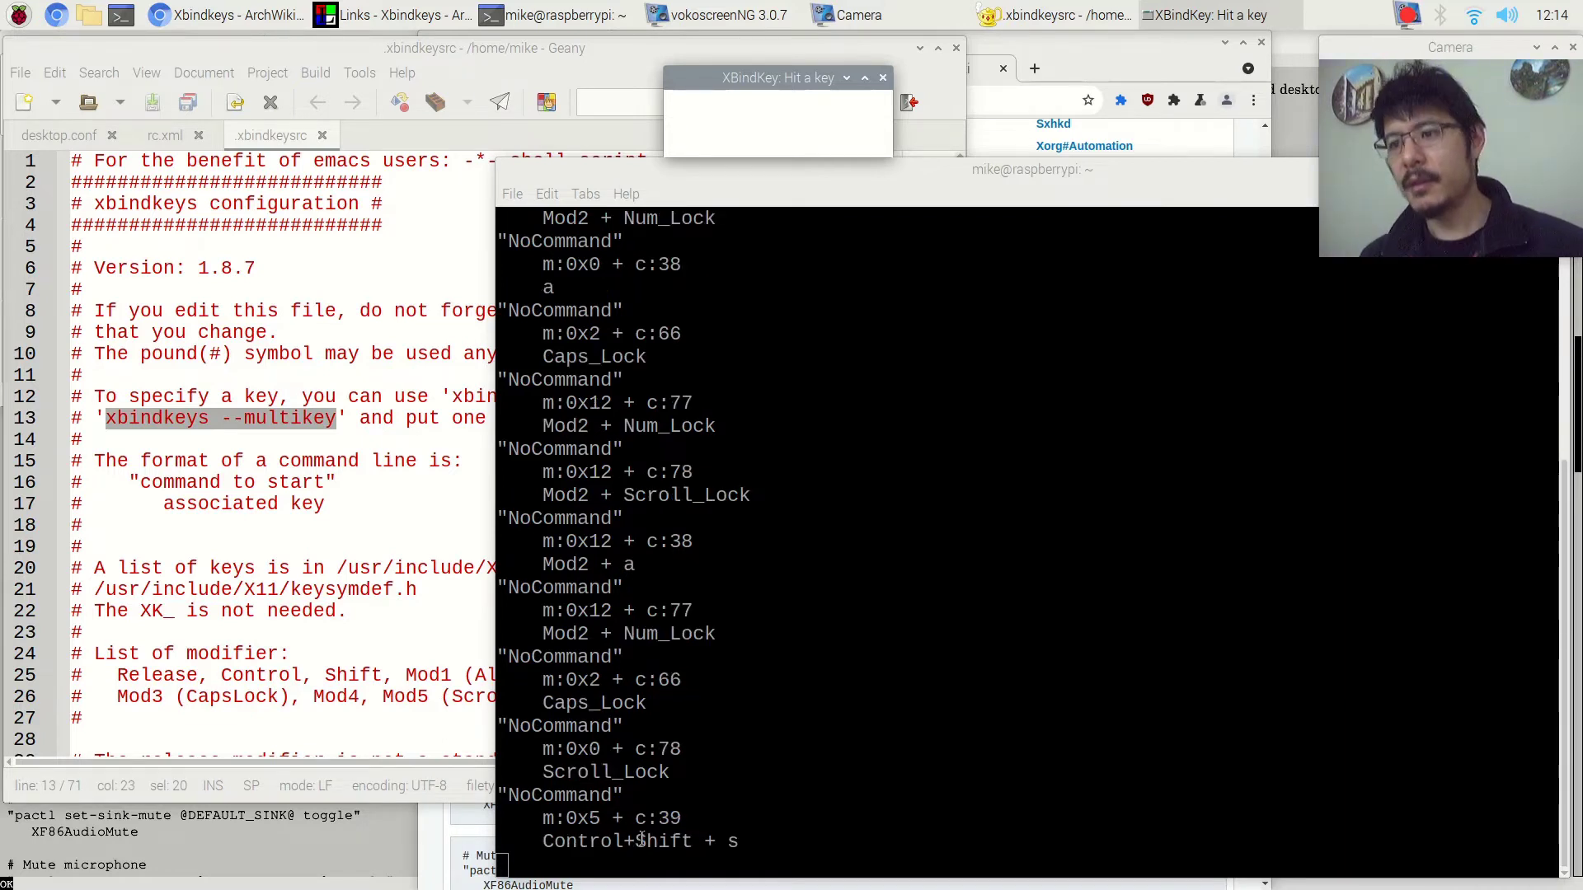
{"action": "key", "text": "ctrl+shift"}
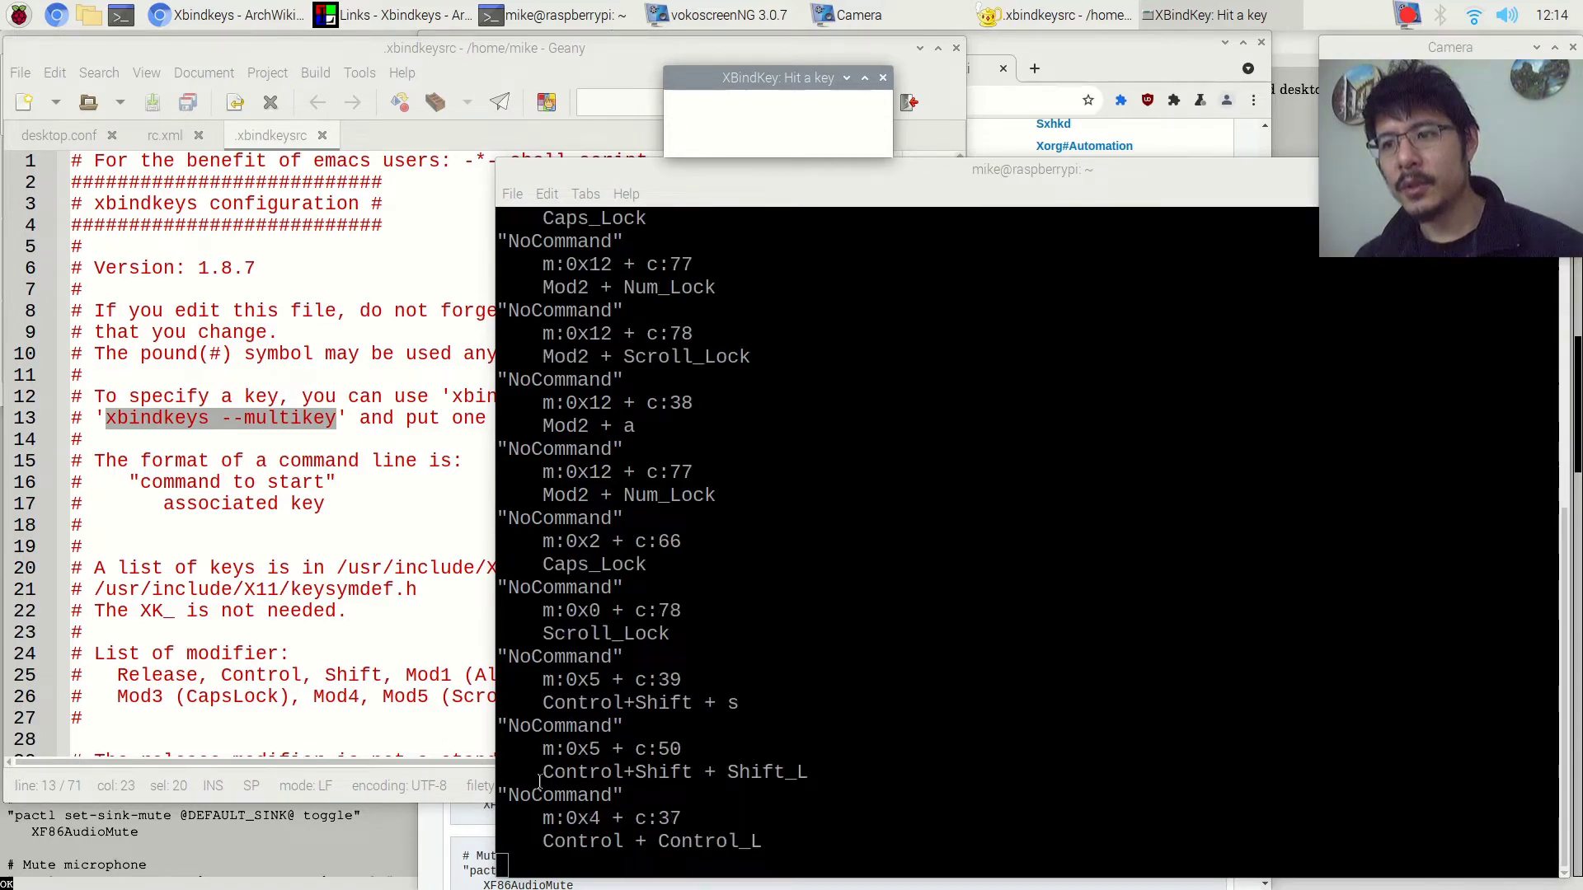
{"action": "left_click_drag", "start_coordinate": [542, 702], "coordinate": [739, 704]}
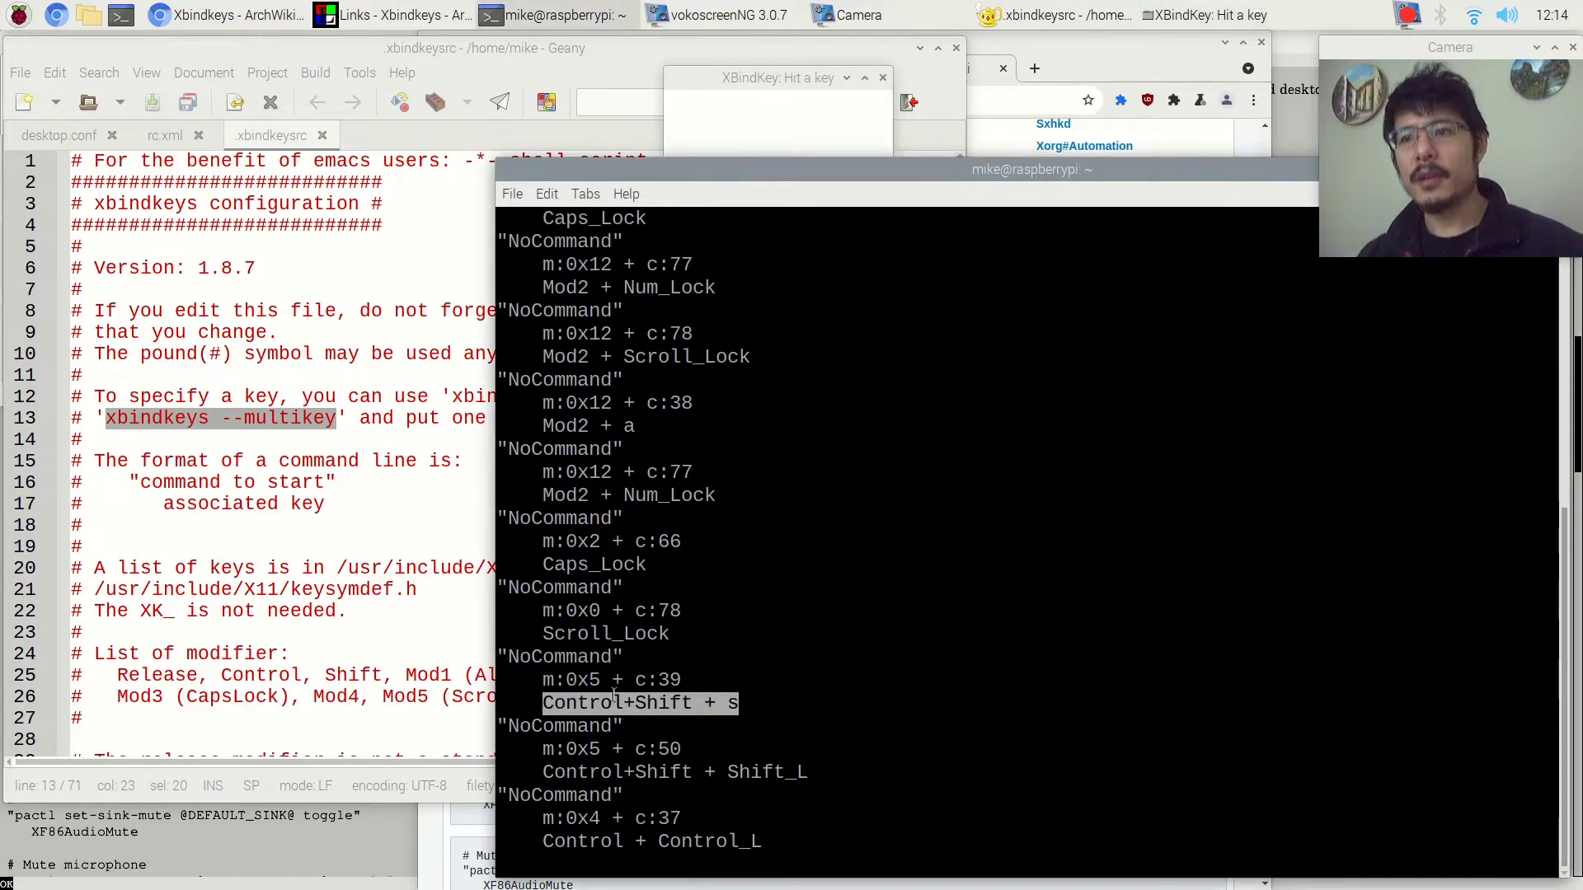
{"action": "left_click", "coordinate": [533, 669]}
{"action": "left_click_drag", "start_coordinate": [498, 655], "coordinate": [763, 708]}
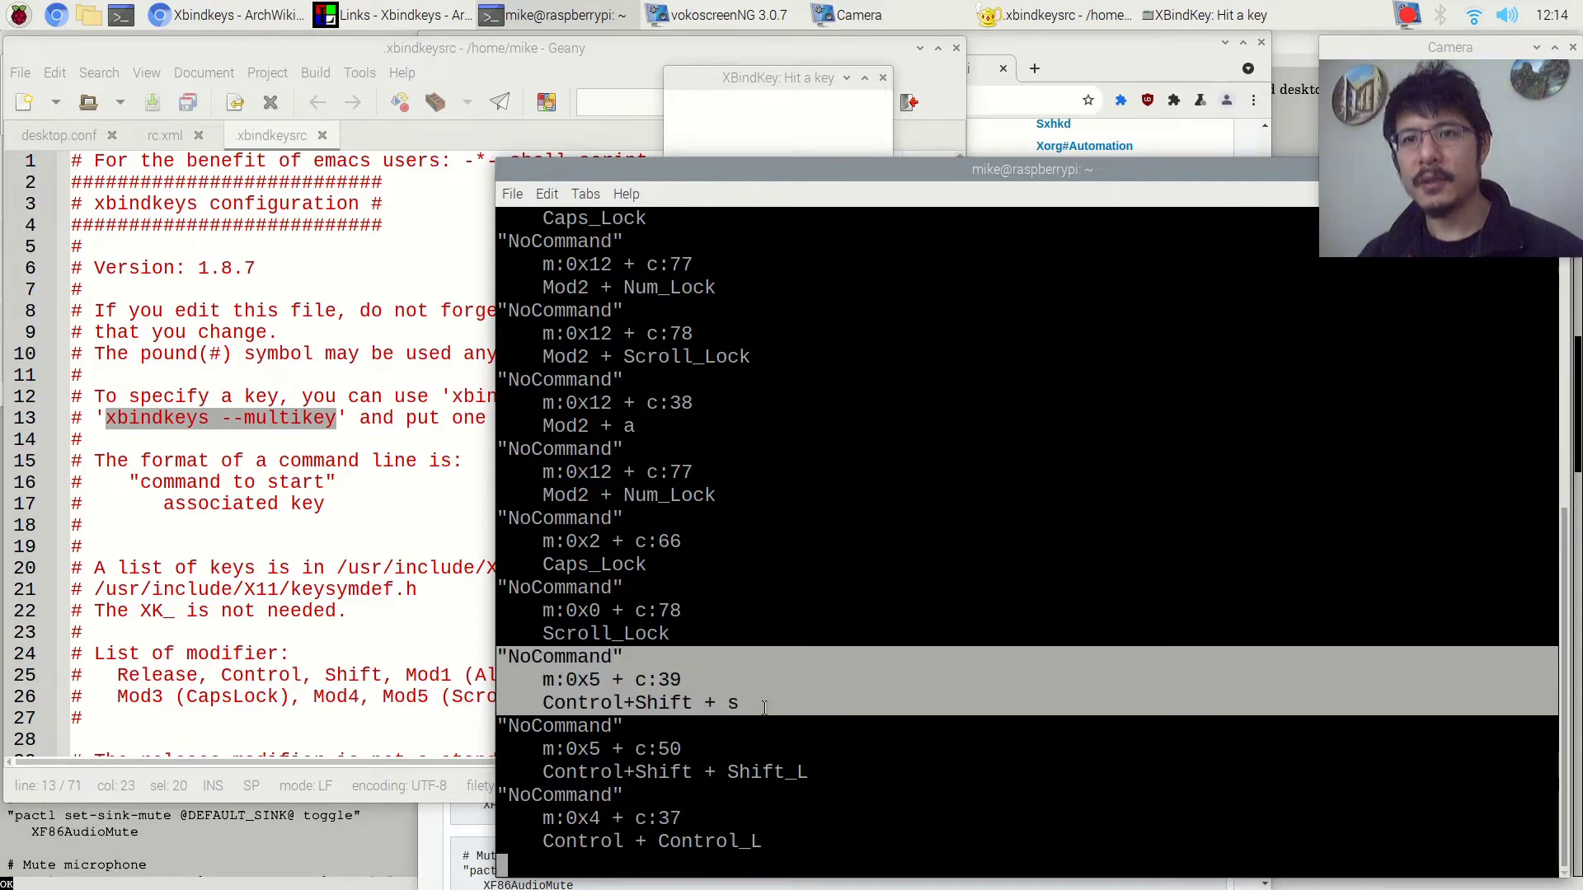
- Return to .xbindkeysrc in Geany and insert an extra blank line below the xbindkeys_show binding
{"action": "left_click", "coordinate": [299, 141]}
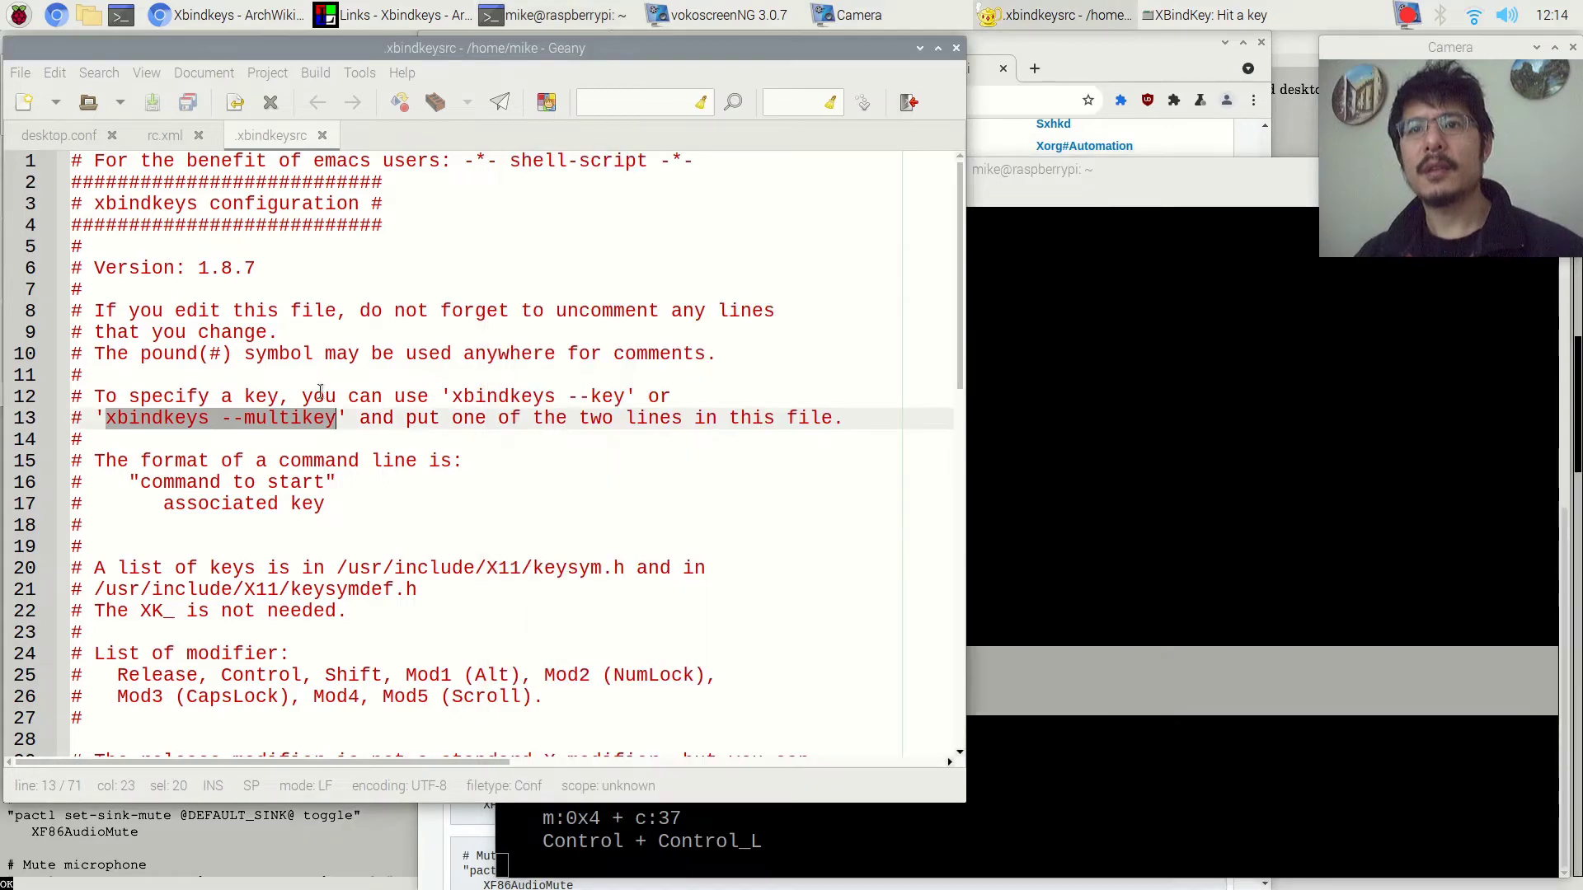
{"action": "scroll", "coordinate": [295, 468], "scroll_direction": "down", "scroll_amount": 14}
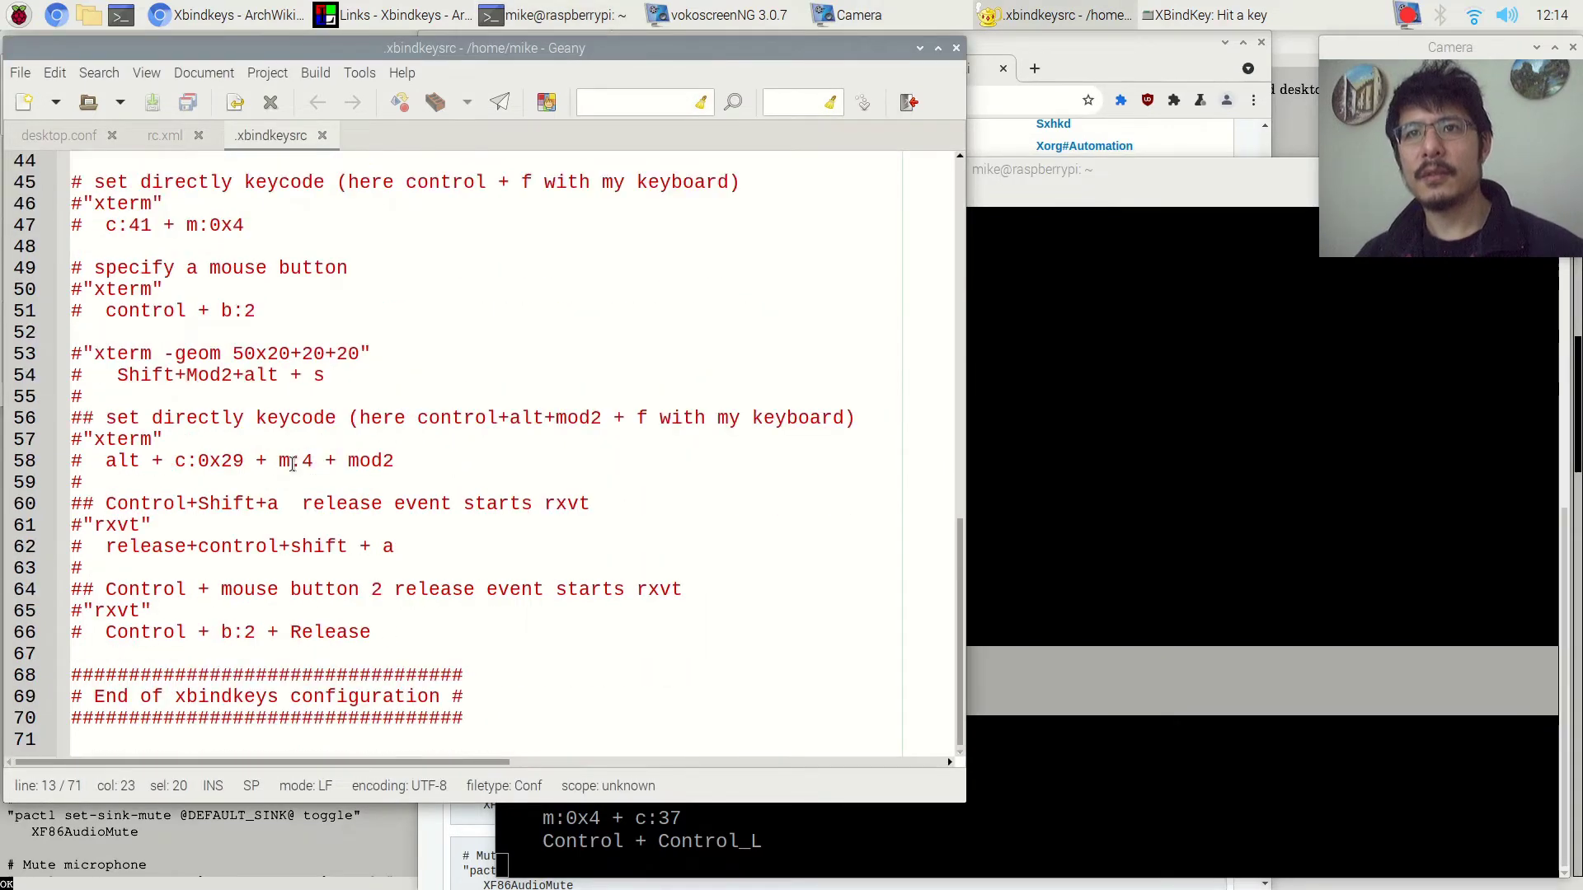
{"action": "scroll", "coordinate": [293, 464], "scroll_direction": "up", "scroll_amount": 7}
{"action": "scroll", "coordinate": [136, 569], "scroll_direction": "down", "scroll_amount": 3}
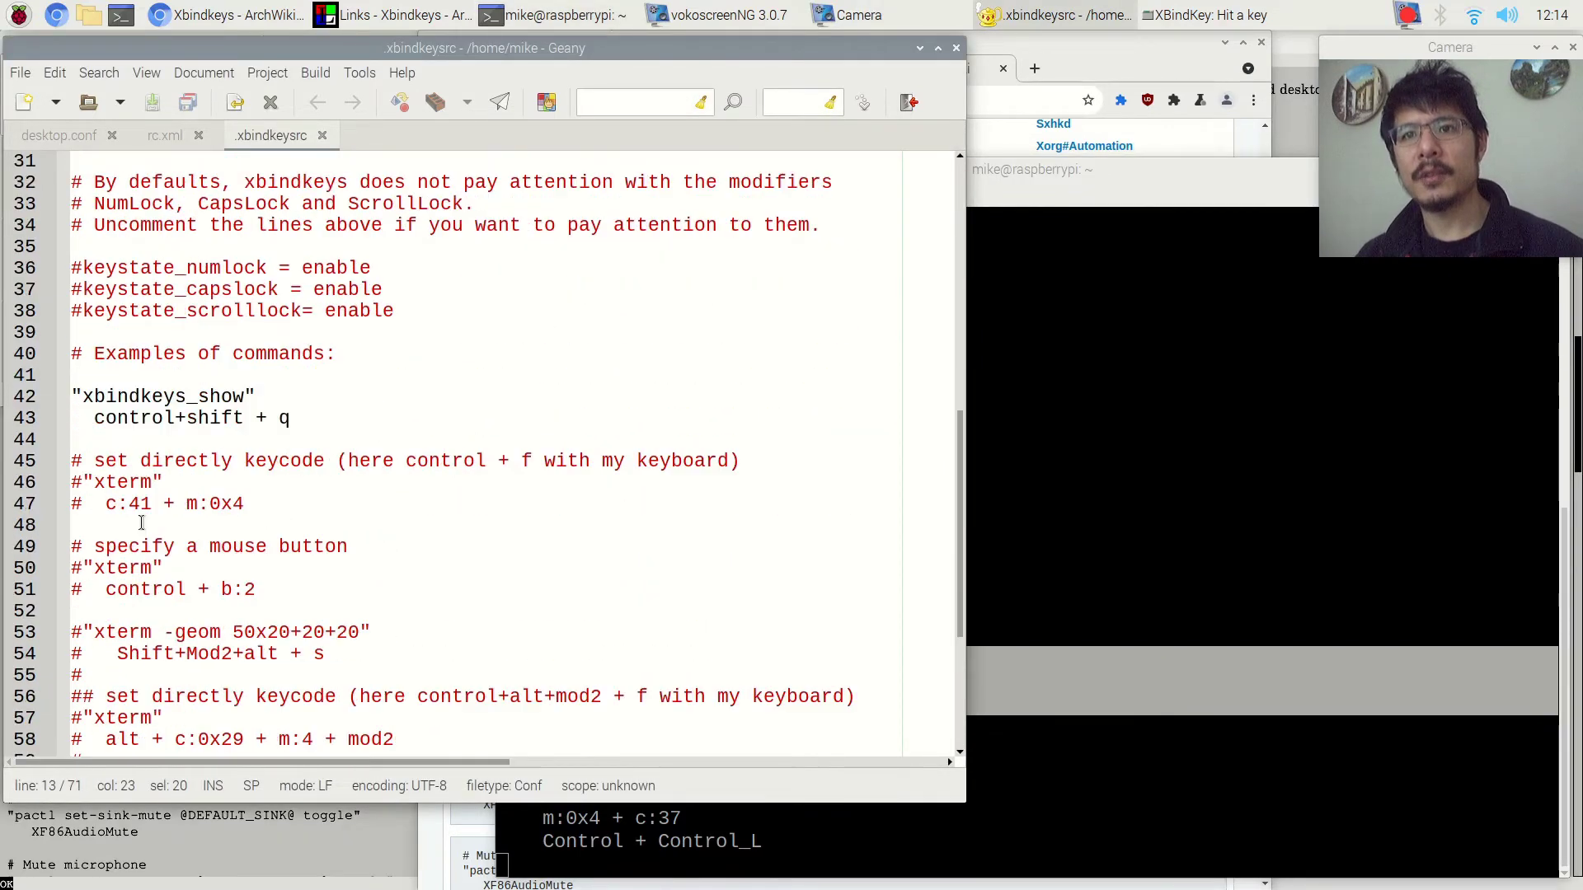
{"action": "left_click", "coordinate": [149, 443]}
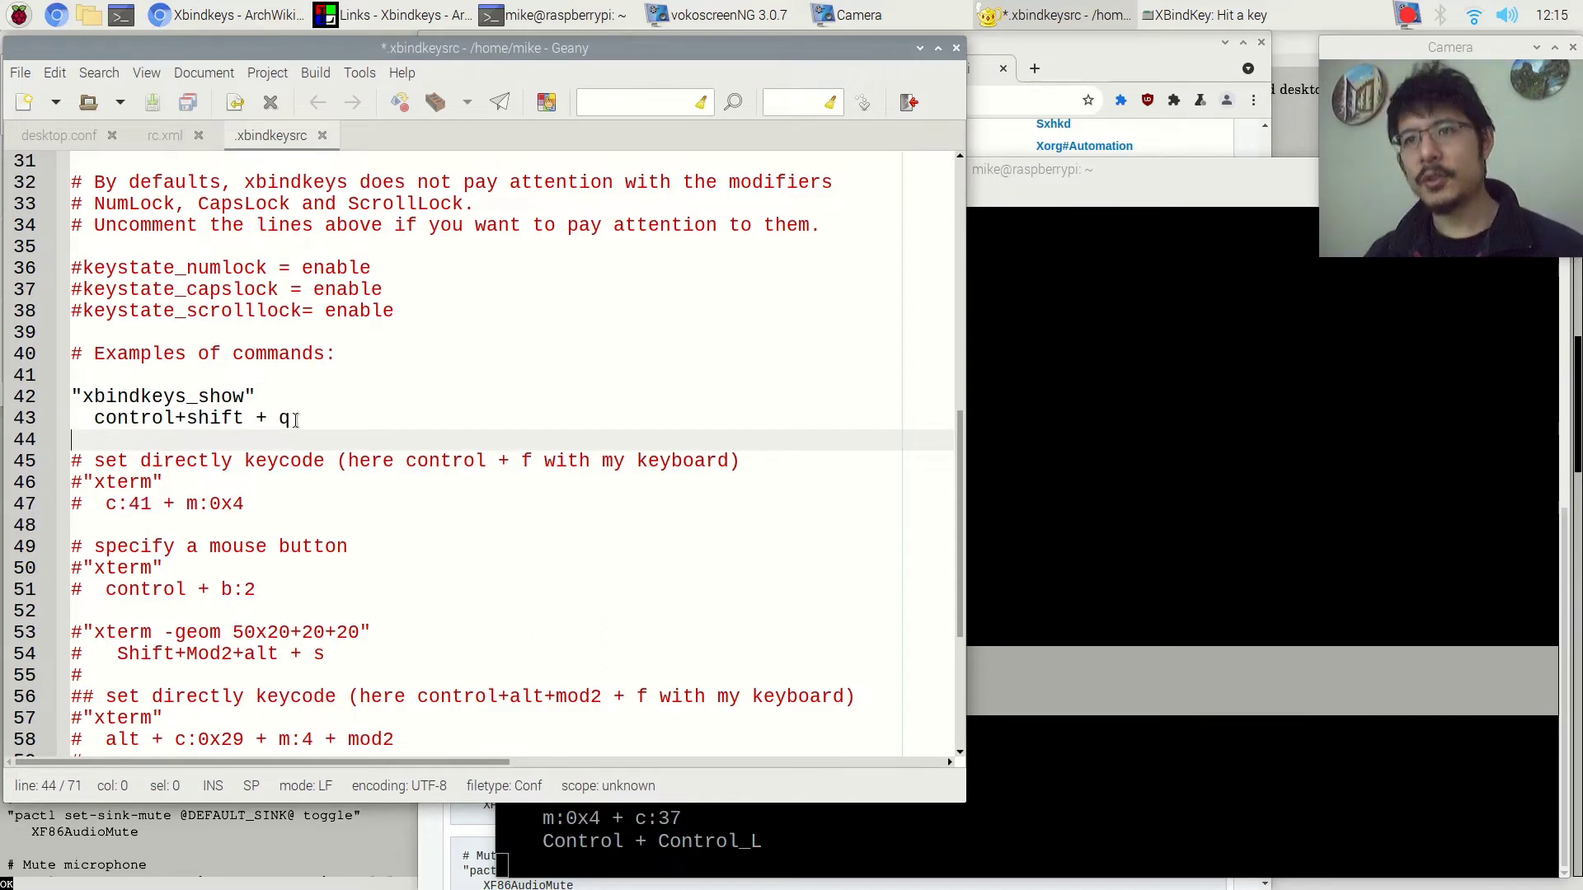
{"action": "key", "text": "Return"}
- Highlight the key code line of the captured Control+Shift+S entry in the terminal and compare it with the xbindkeys_show binding in .xbindkeysrc
{"action": "key", "text": "alt+Tab"}
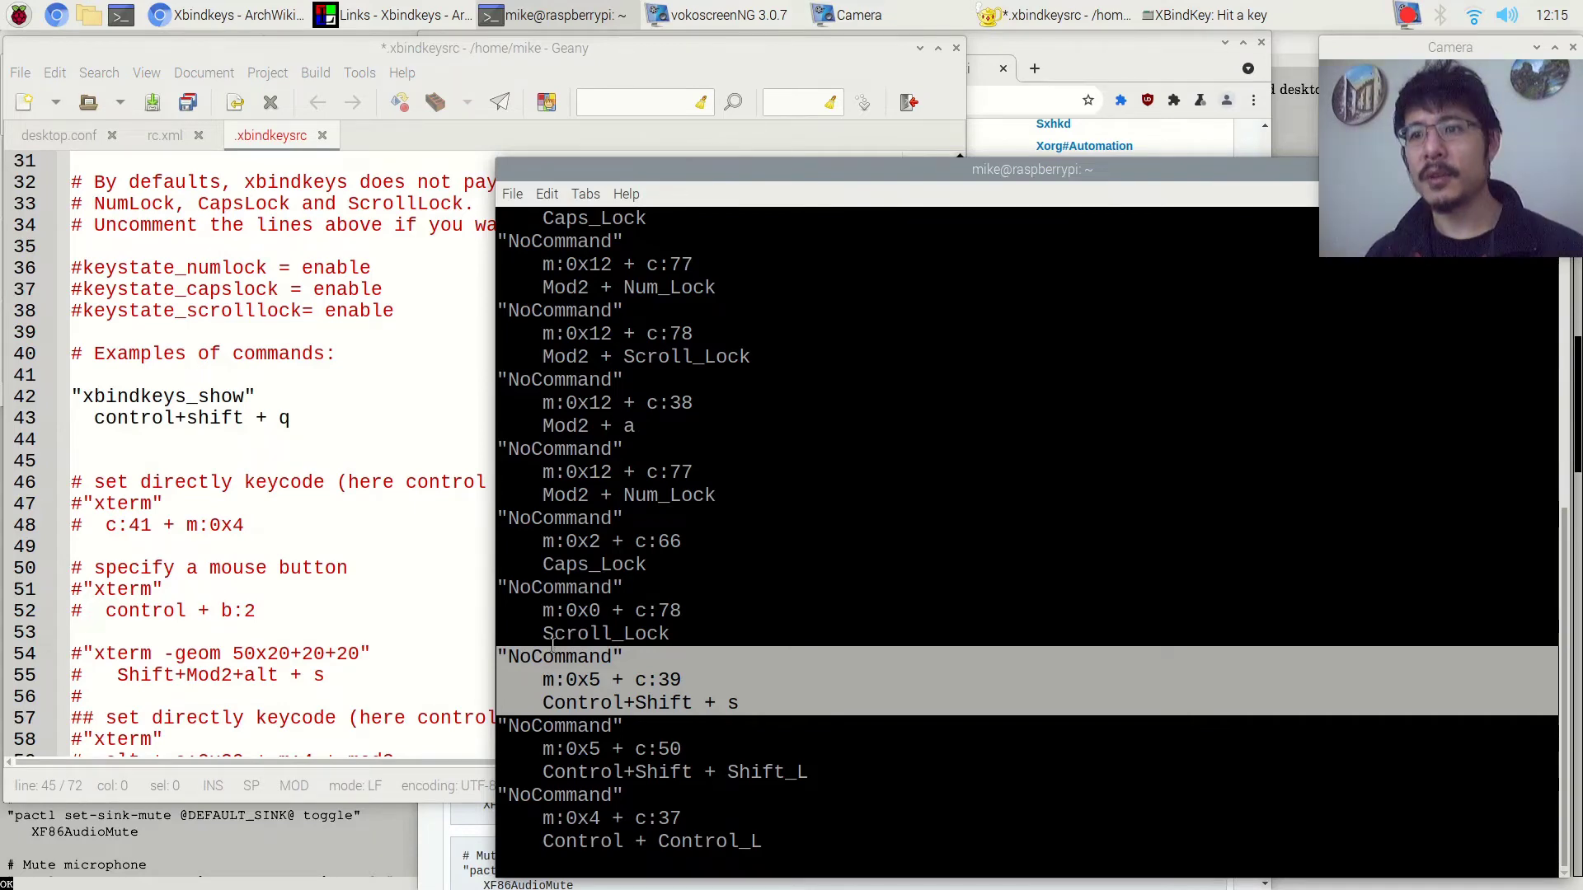
{"action": "left_click", "coordinate": [548, 678]}
{"action": "triple_click", "coordinate": [653, 678]}
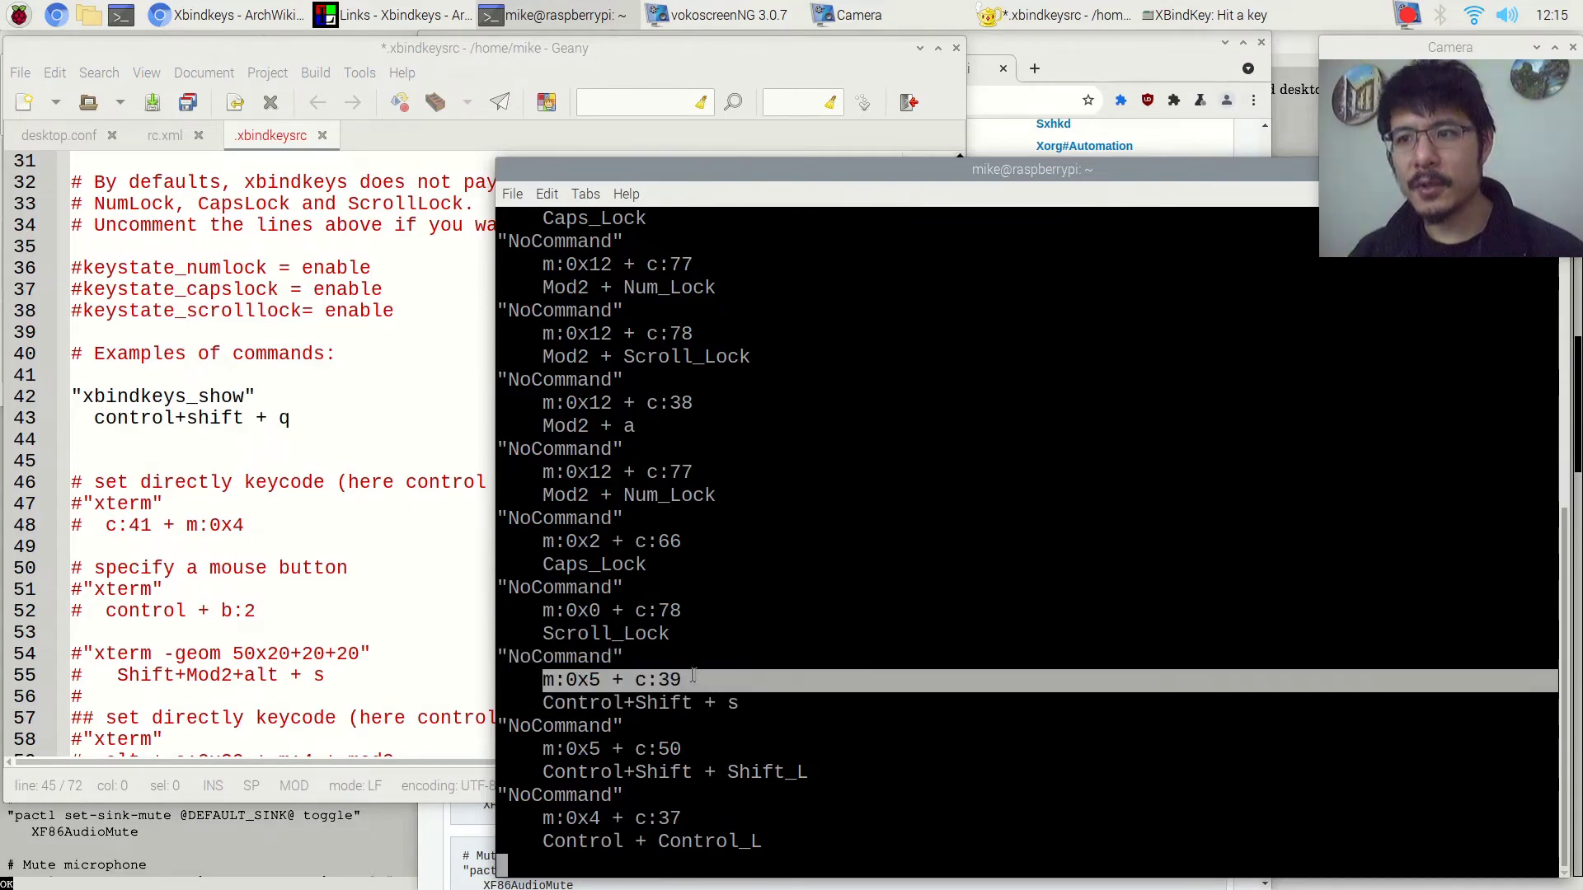
{"action": "left_click", "coordinate": [102, 406]}
{"action": "left_click", "coordinate": [198, 398]}
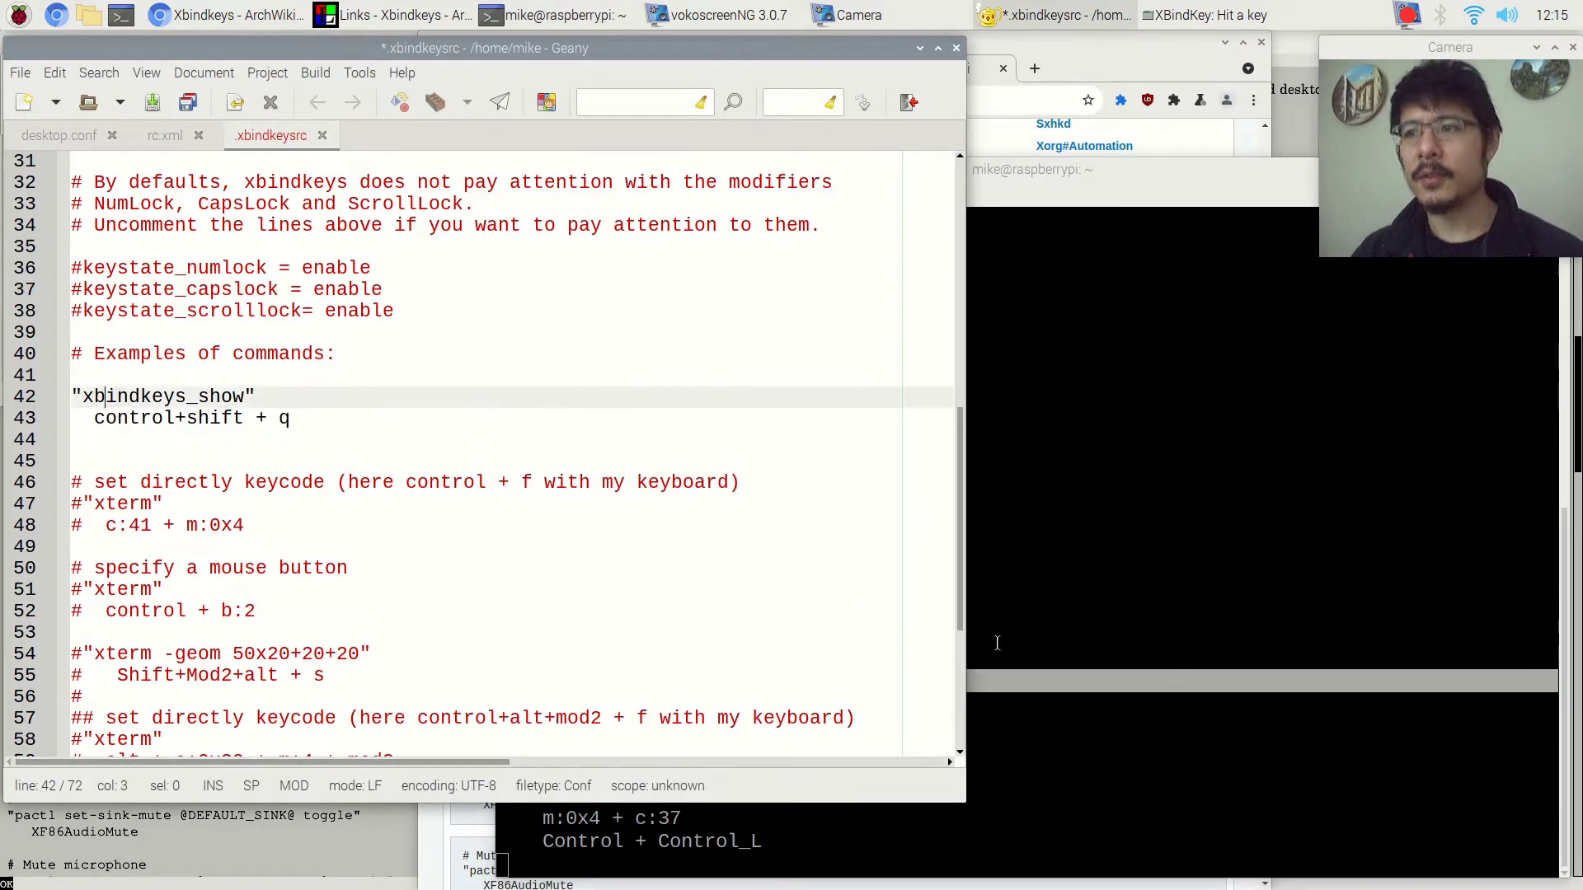
{"action": "left_click", "coordinate": [986, 673]}
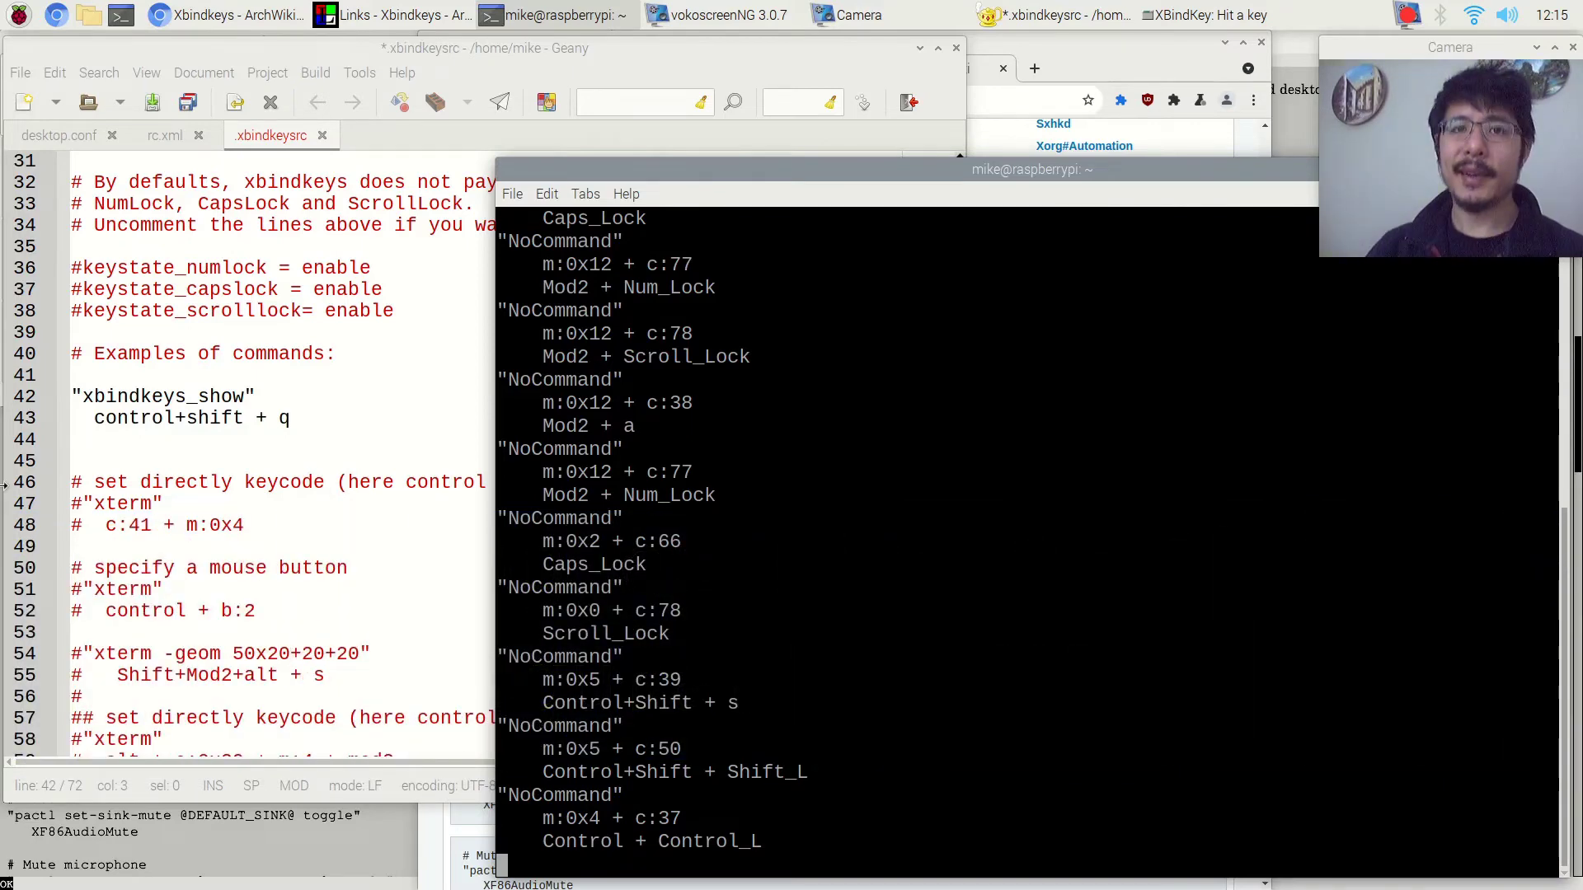
- Review the S-Print and A-Print keybinds and their scrot commands in Openbox's rc.xml in Geany
{"action": "left_click", "coordinate": [161, 139]}
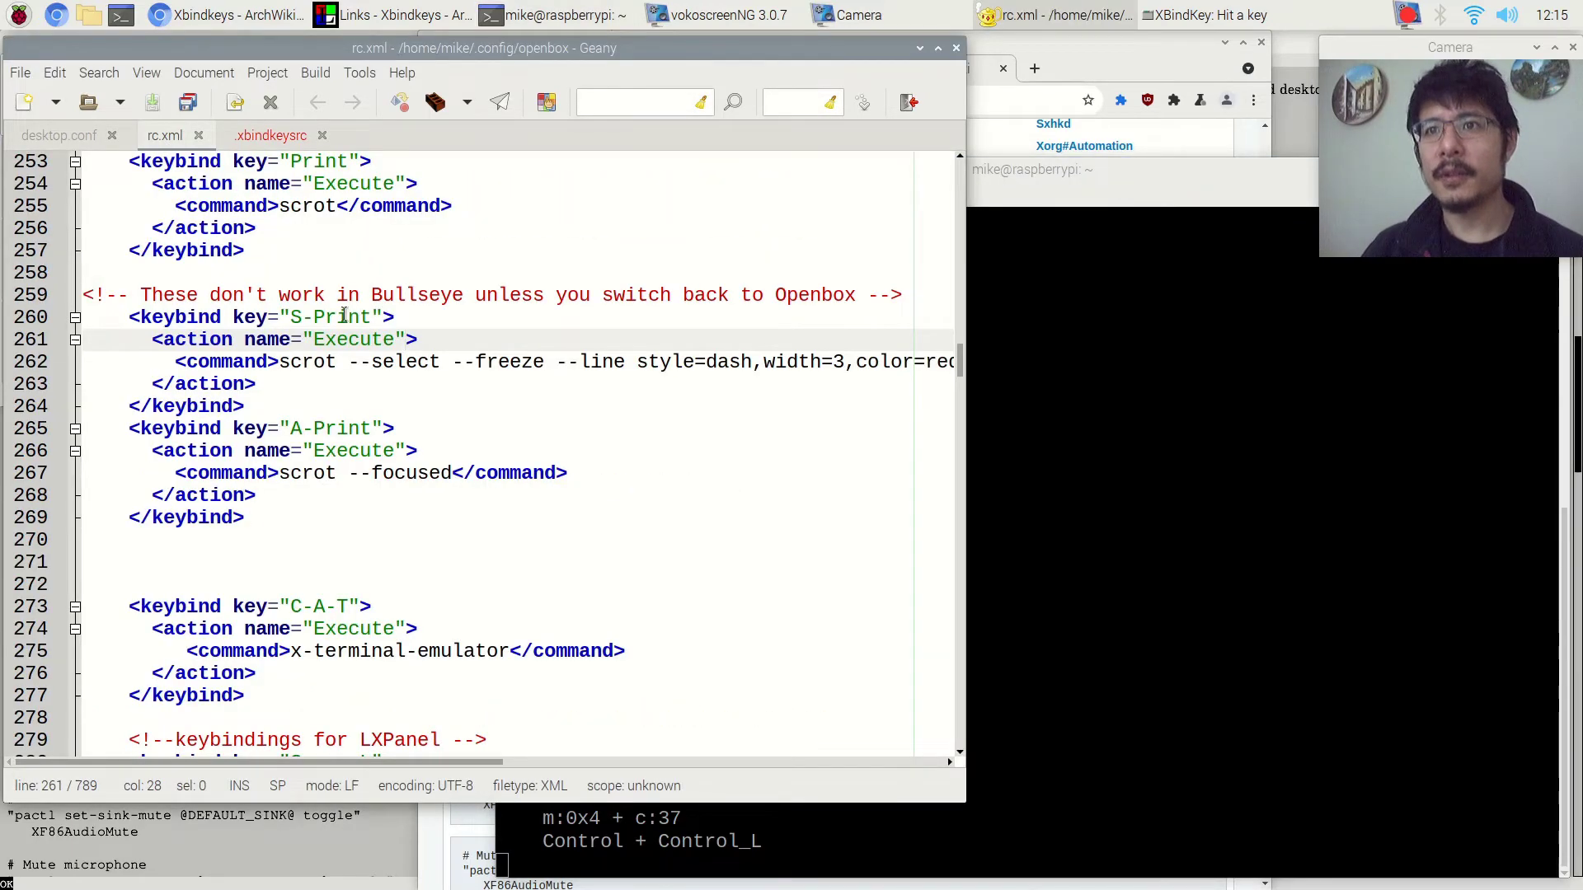
{"action": "left_click_drag", "start_coordinate": [290, 317], "coordinate": [372, 317]}
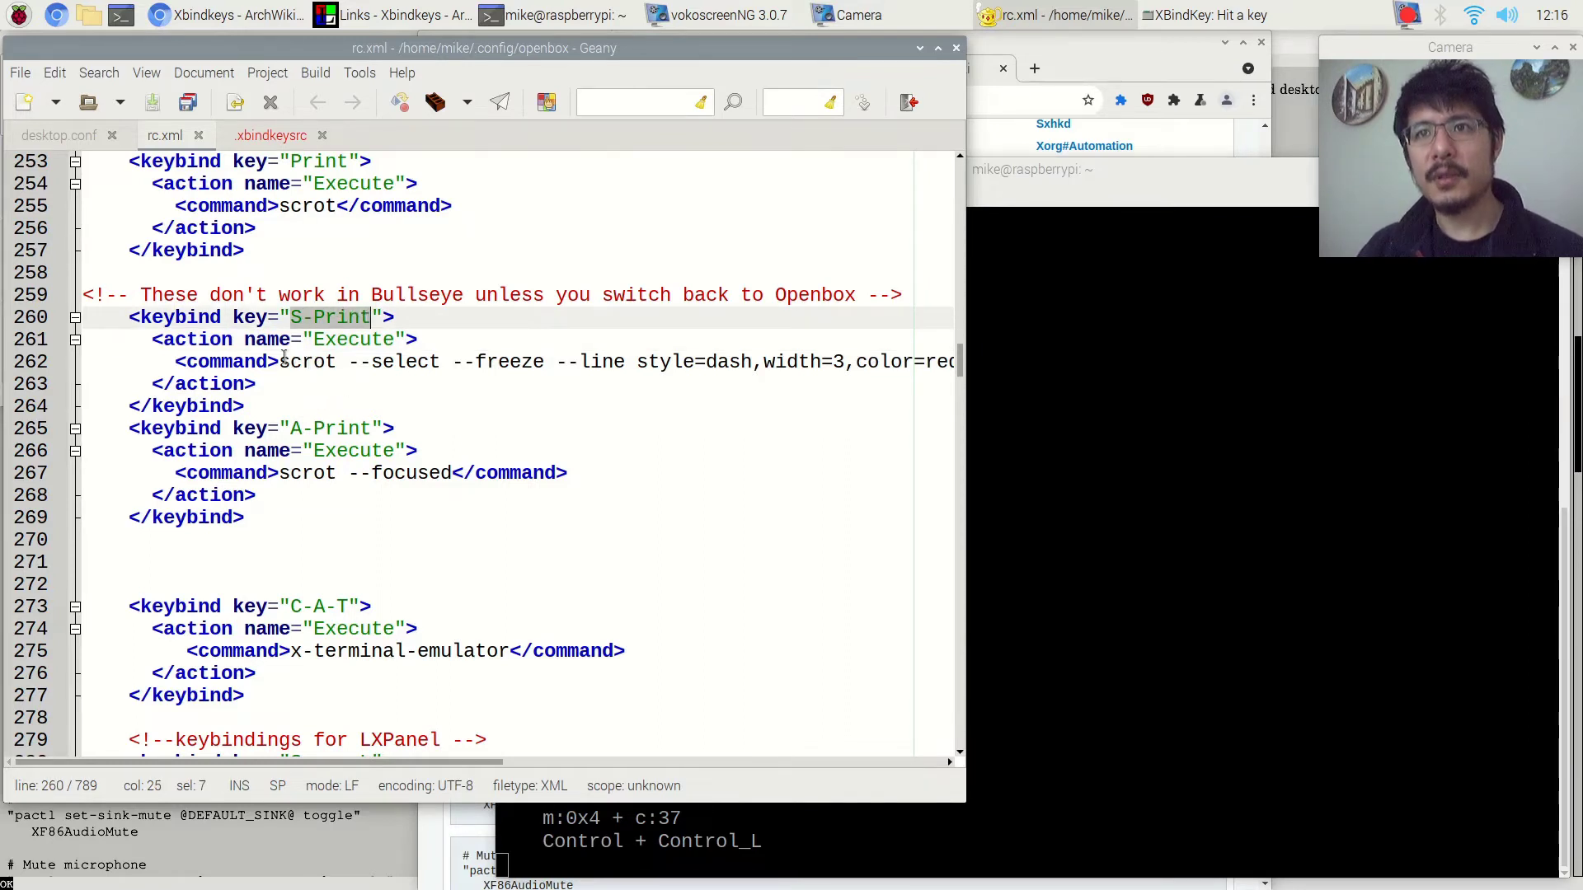
{"action": "left_click_drag", "start_coordinate": [280, 361], "coordinate": [810, 361]}
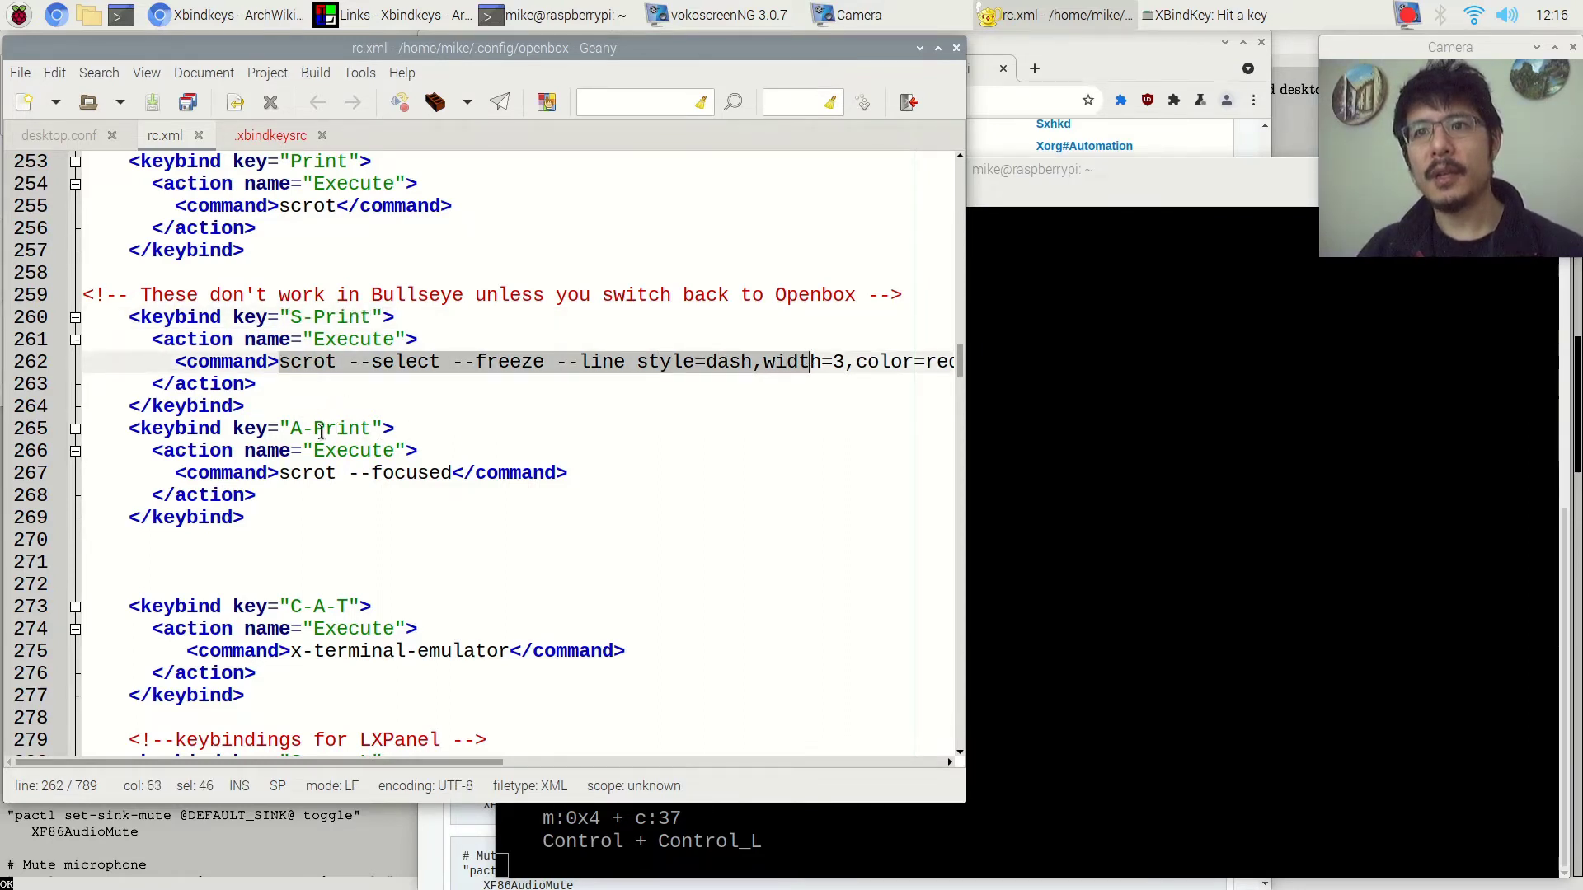
{"action": "left_click_drag", "start_coordinate": [290, 428], "coordinate": [360, 428]}
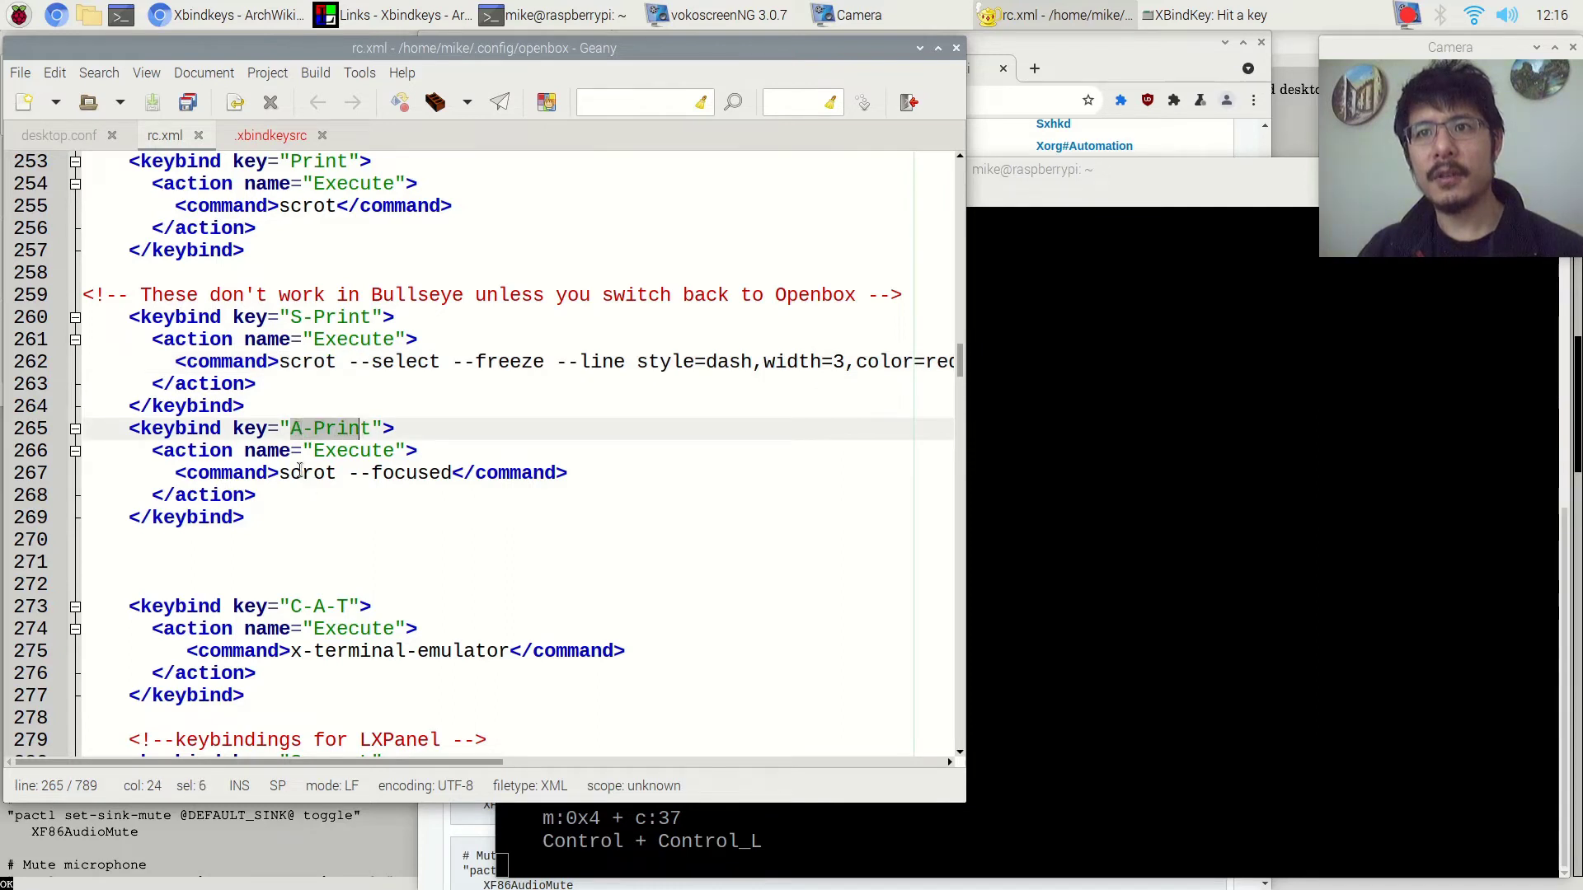
{"action": "left_click_drag", "start_coordinate": [280, 472], "coordinate": [463, 472]}
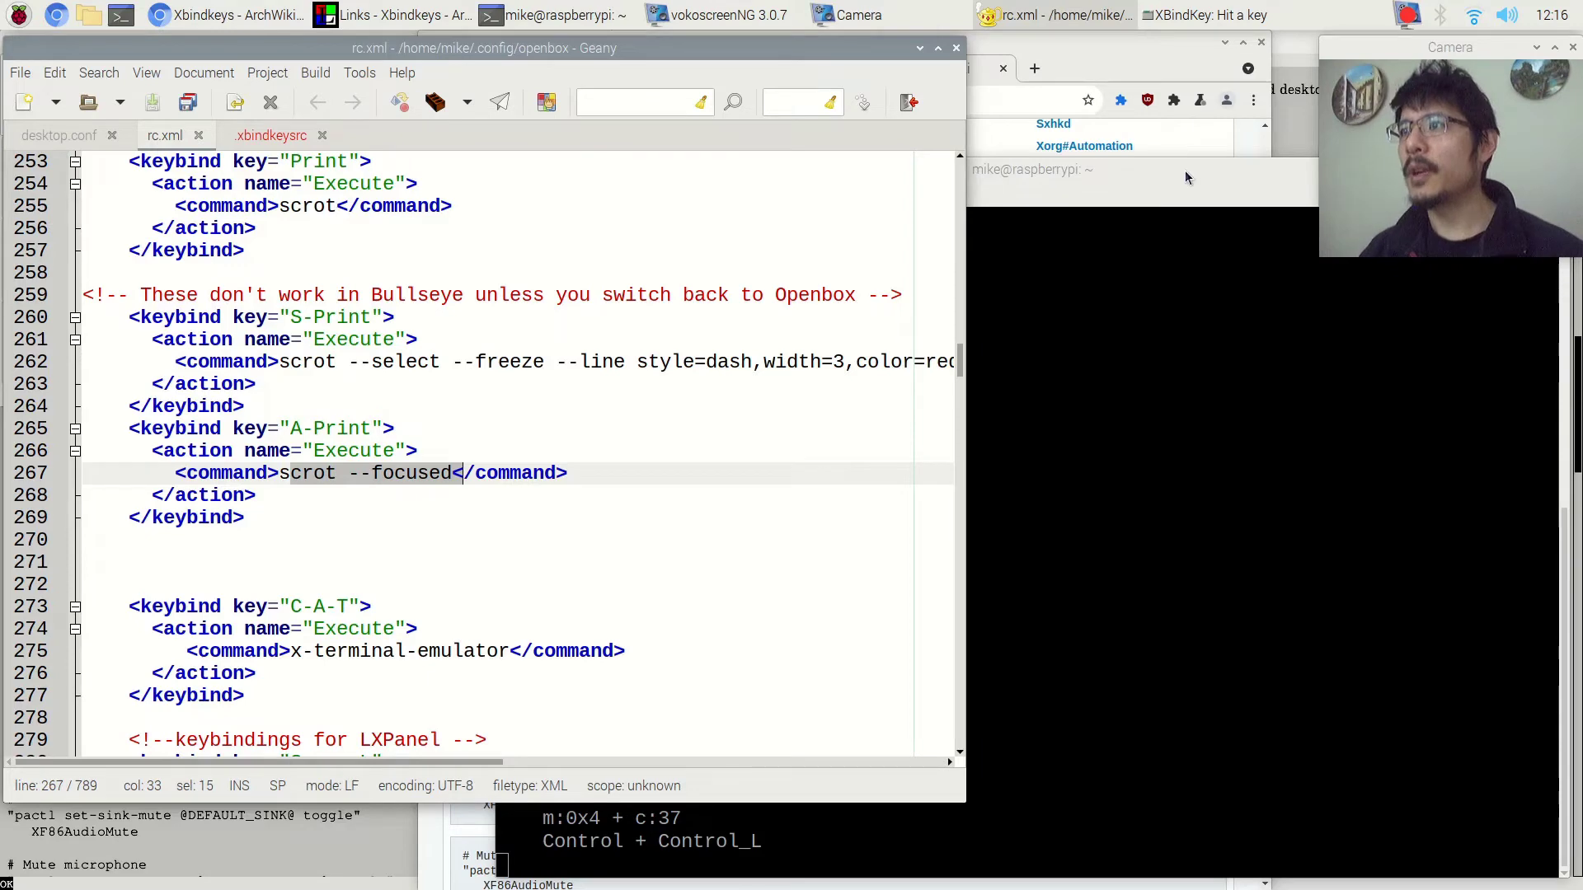
- Capture Shift+Print in the "XBindKey: Hit a key" window and copy its three-line "NoCommand" entry from the terminal
{"action": "left_click", "coordinate": [262, 137]}
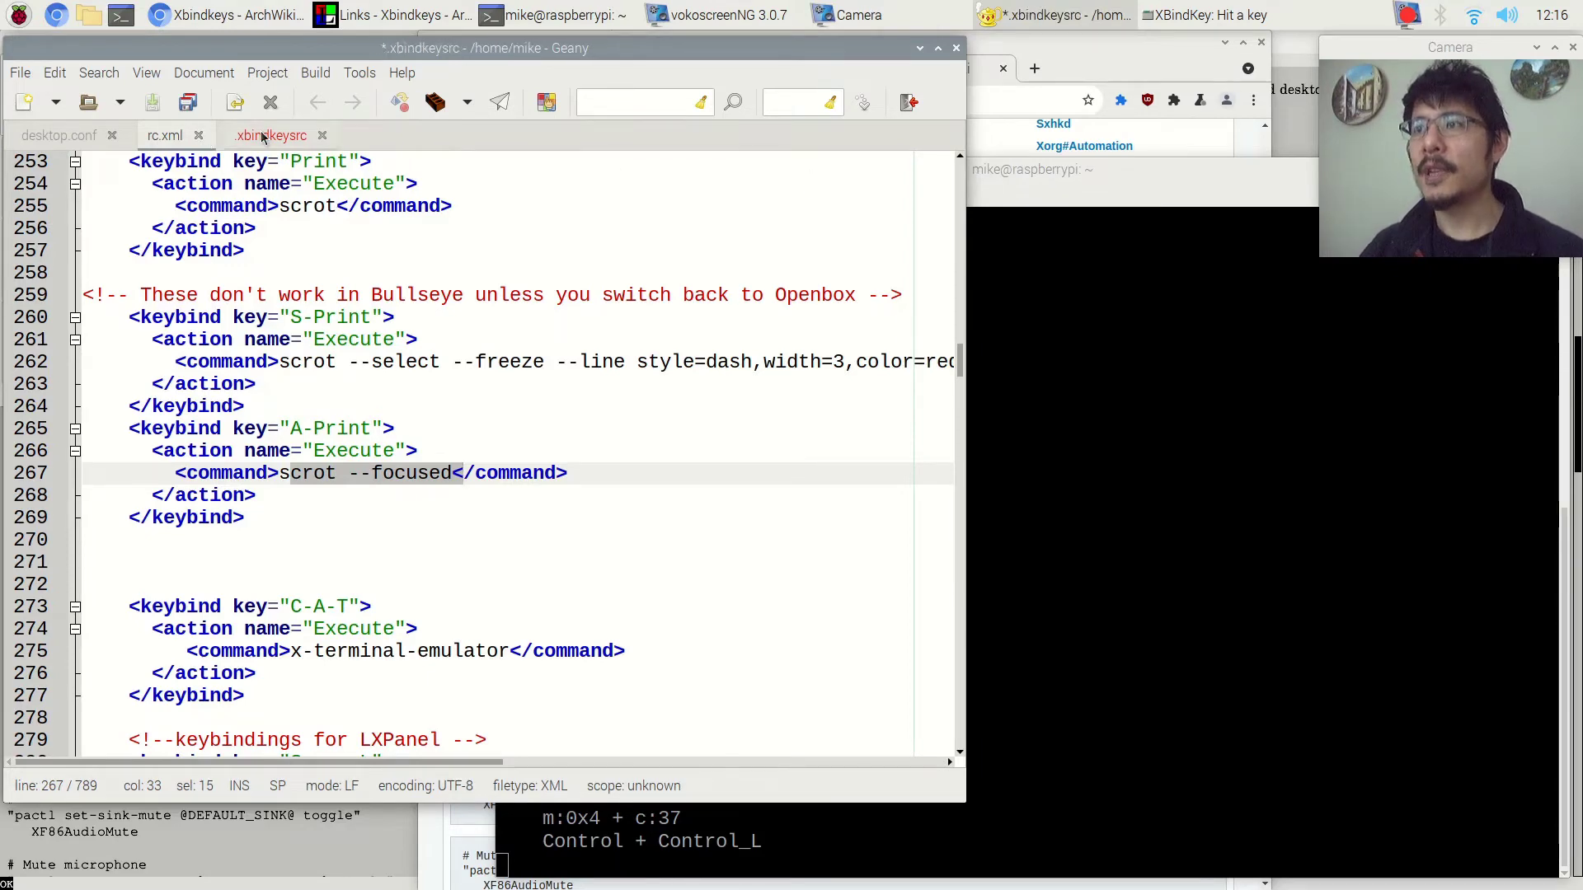
{"action": "left_click", "coordinate": [1022, 175]}
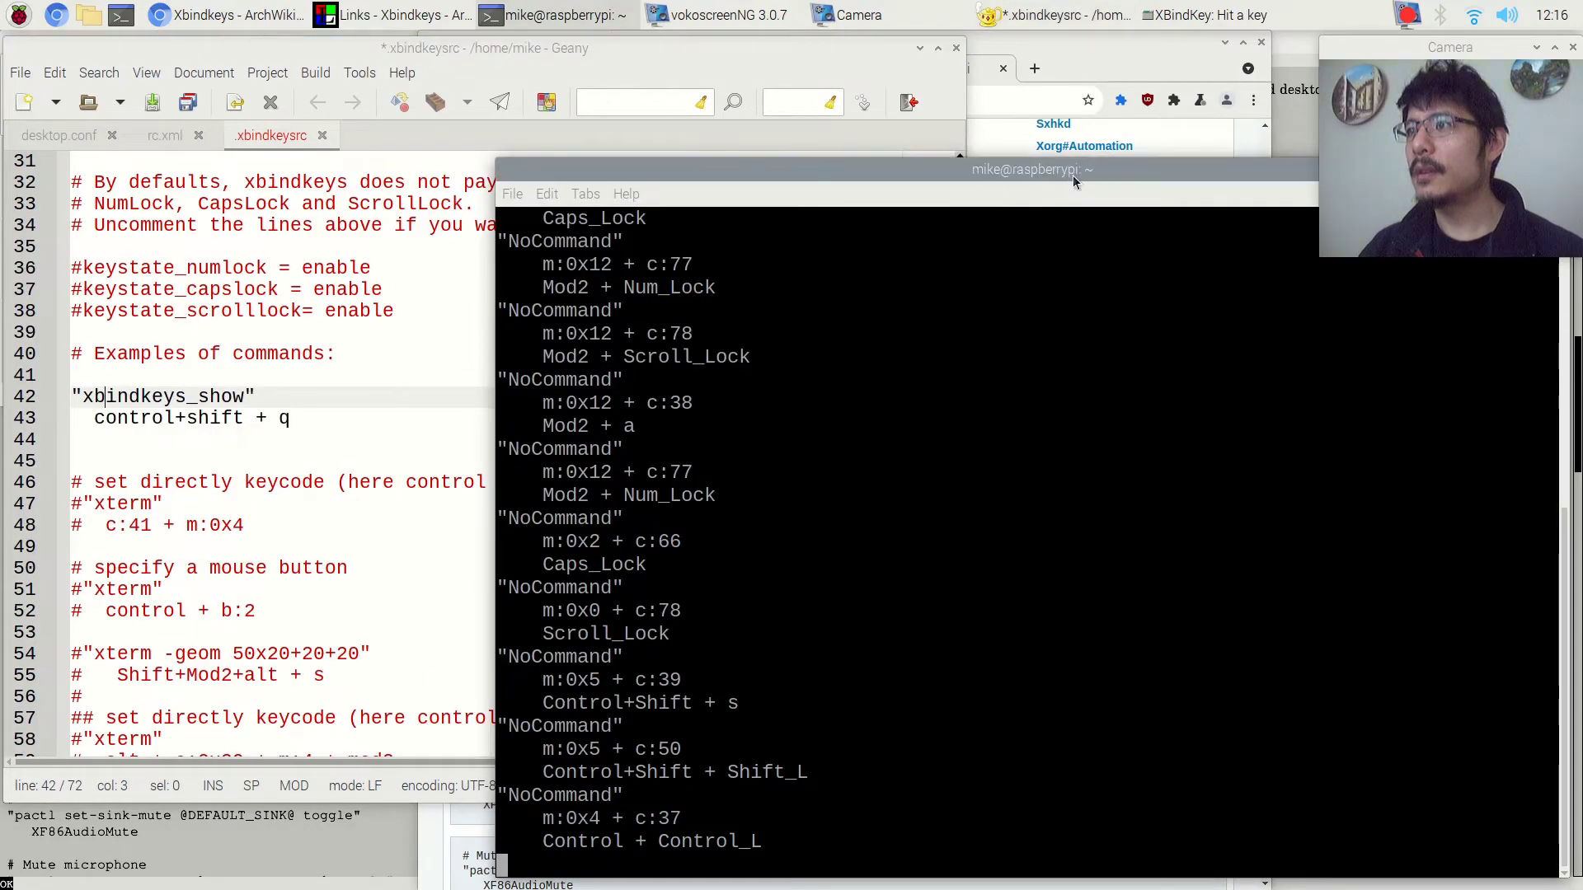
{"action": "left_click", "coordinate": [1182, 18]}
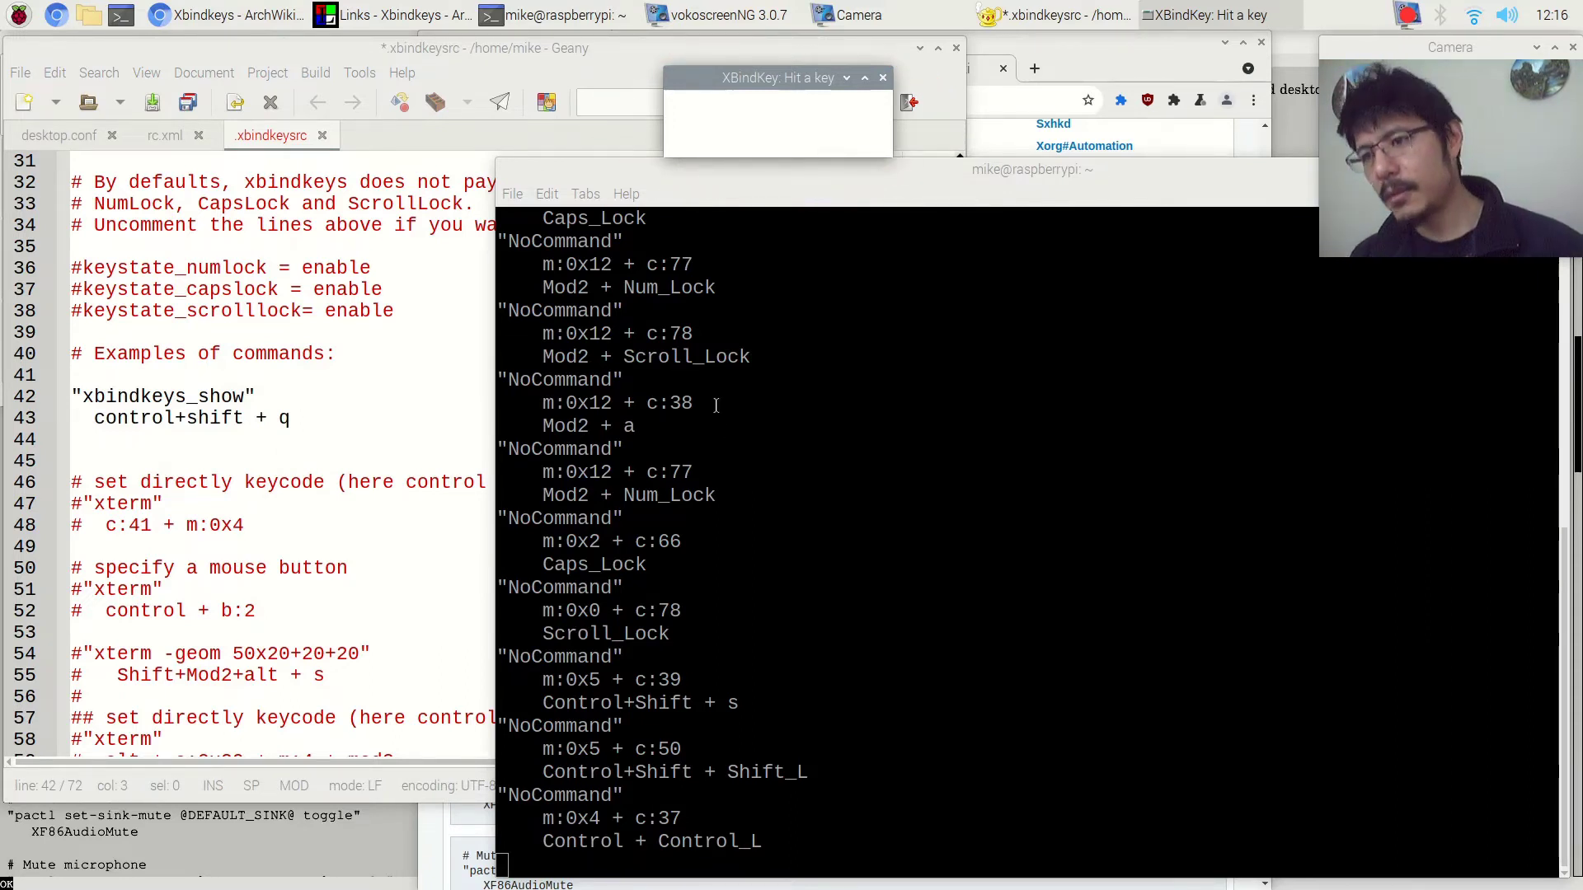
{"action": "key", "text": "shift+Print"}
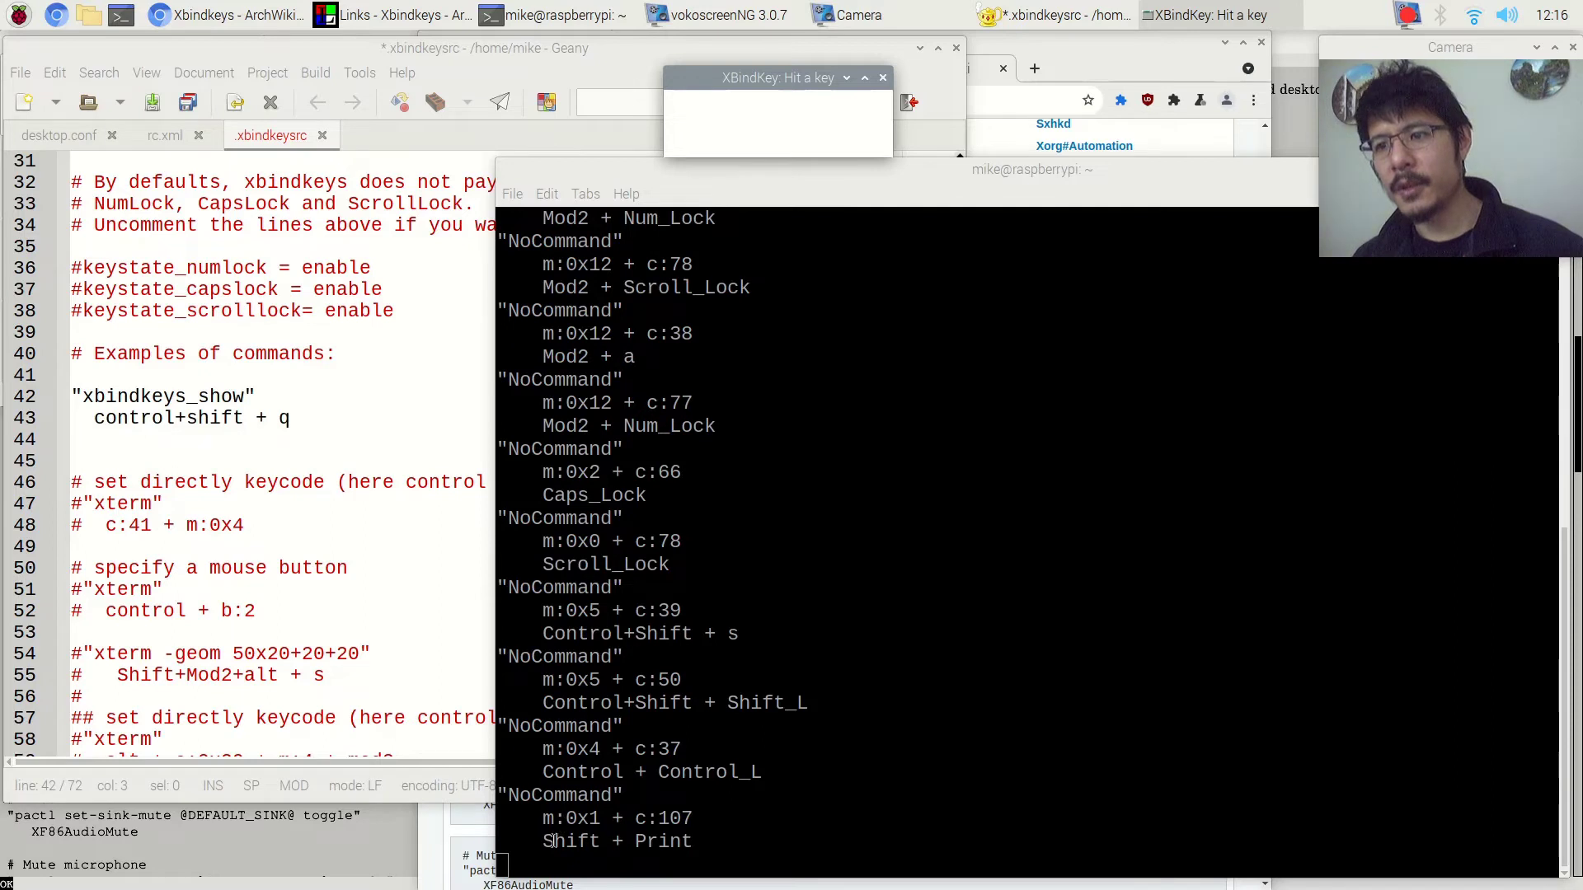
{"action": "key", "text": "shift"}
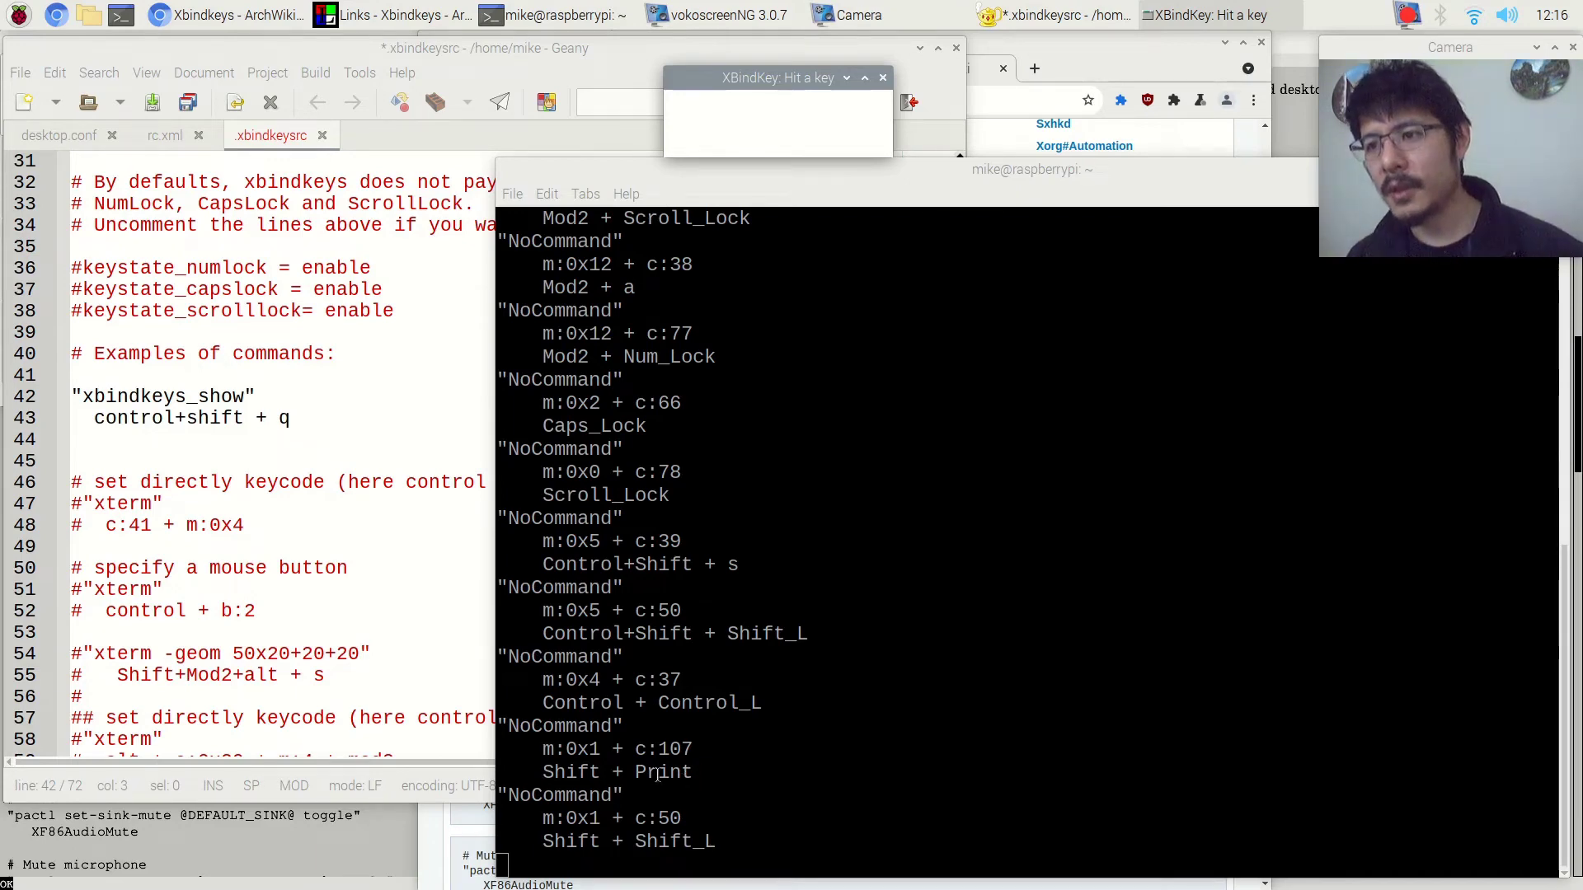
{"action": "left_click_drag", "start_coordinate": [699, 784], "coordinate": [499, 726]}
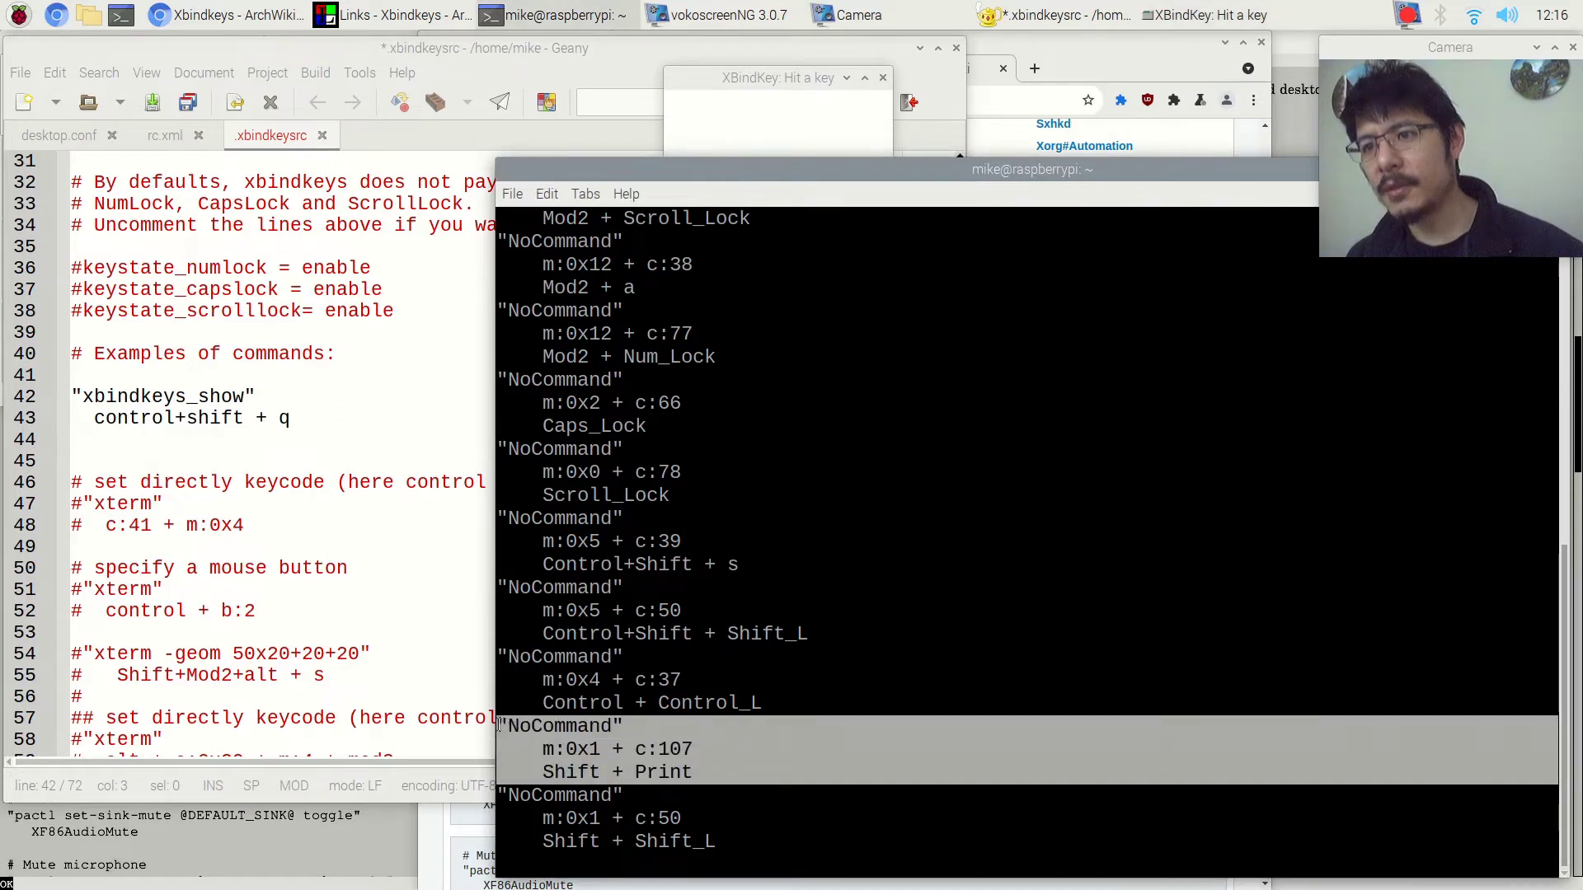
{"action": "left_click", "coordinate": [547, 194]}
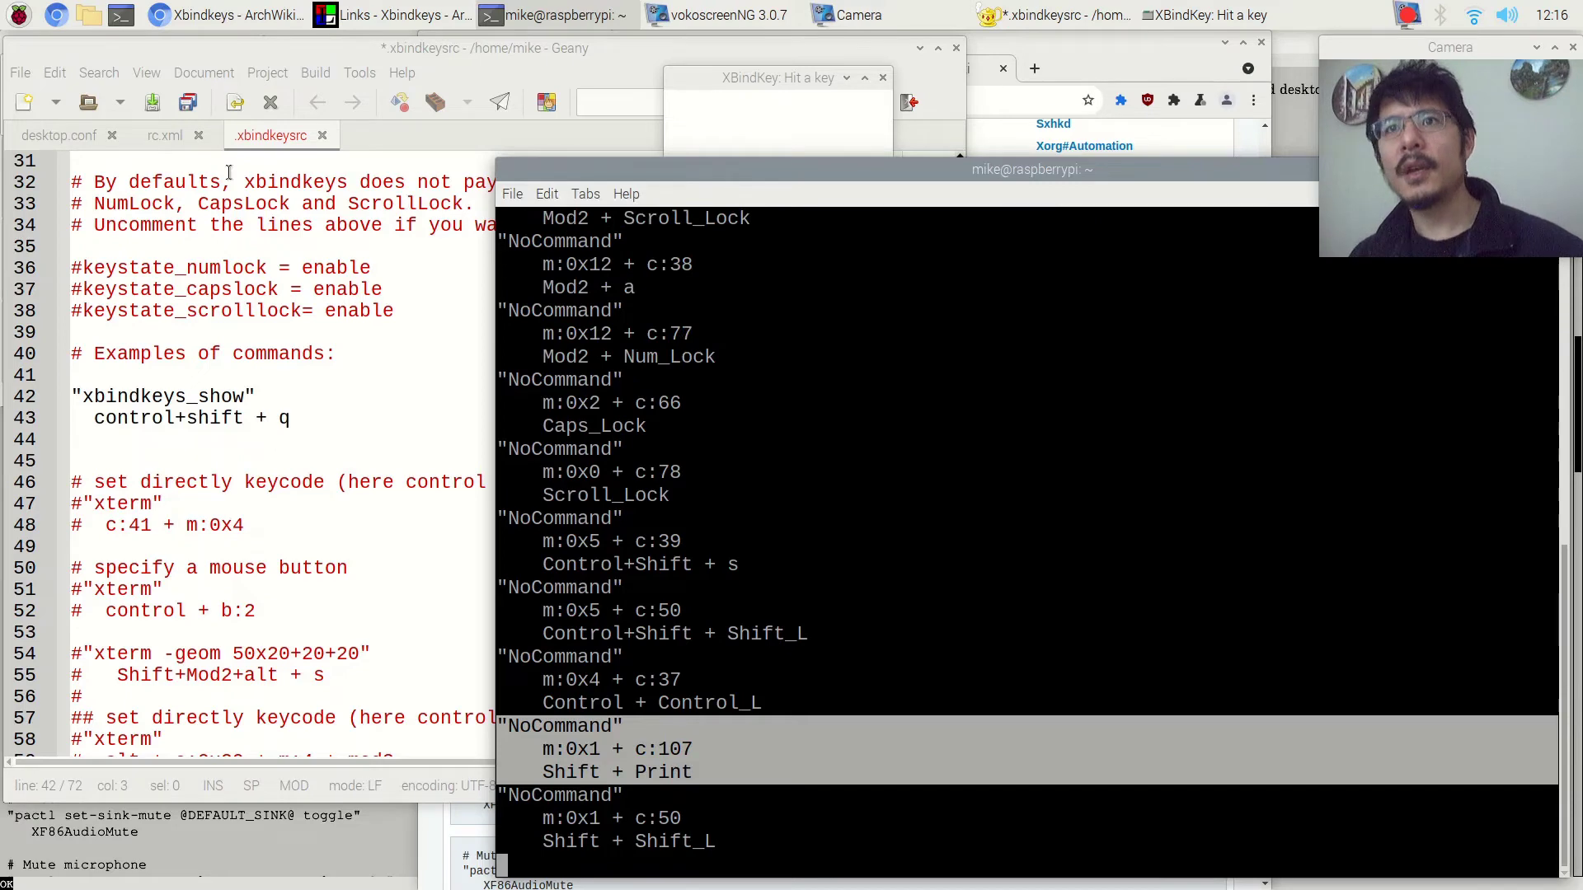
- Paste the copied Shift + Print entry on a new line below the xbindkeys_show binding in .xbindkeysrc
{"action": "left_click", "coordinate": [93, 445]}
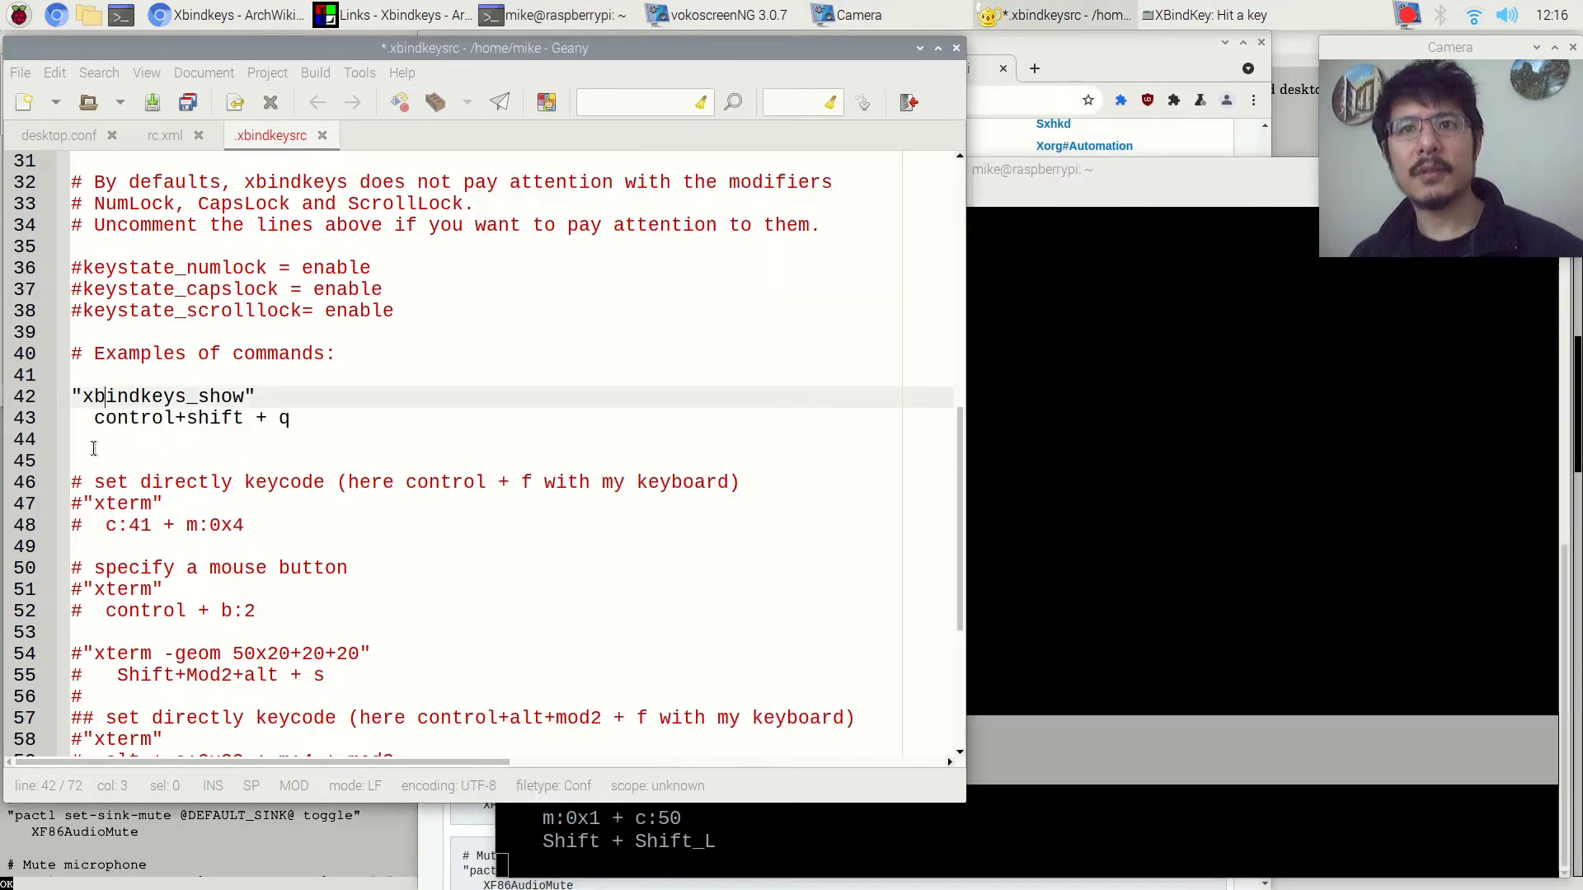
{"action": "left_click", "coordinate": [91, 438]}
{"action": "key", "text": "Return"}
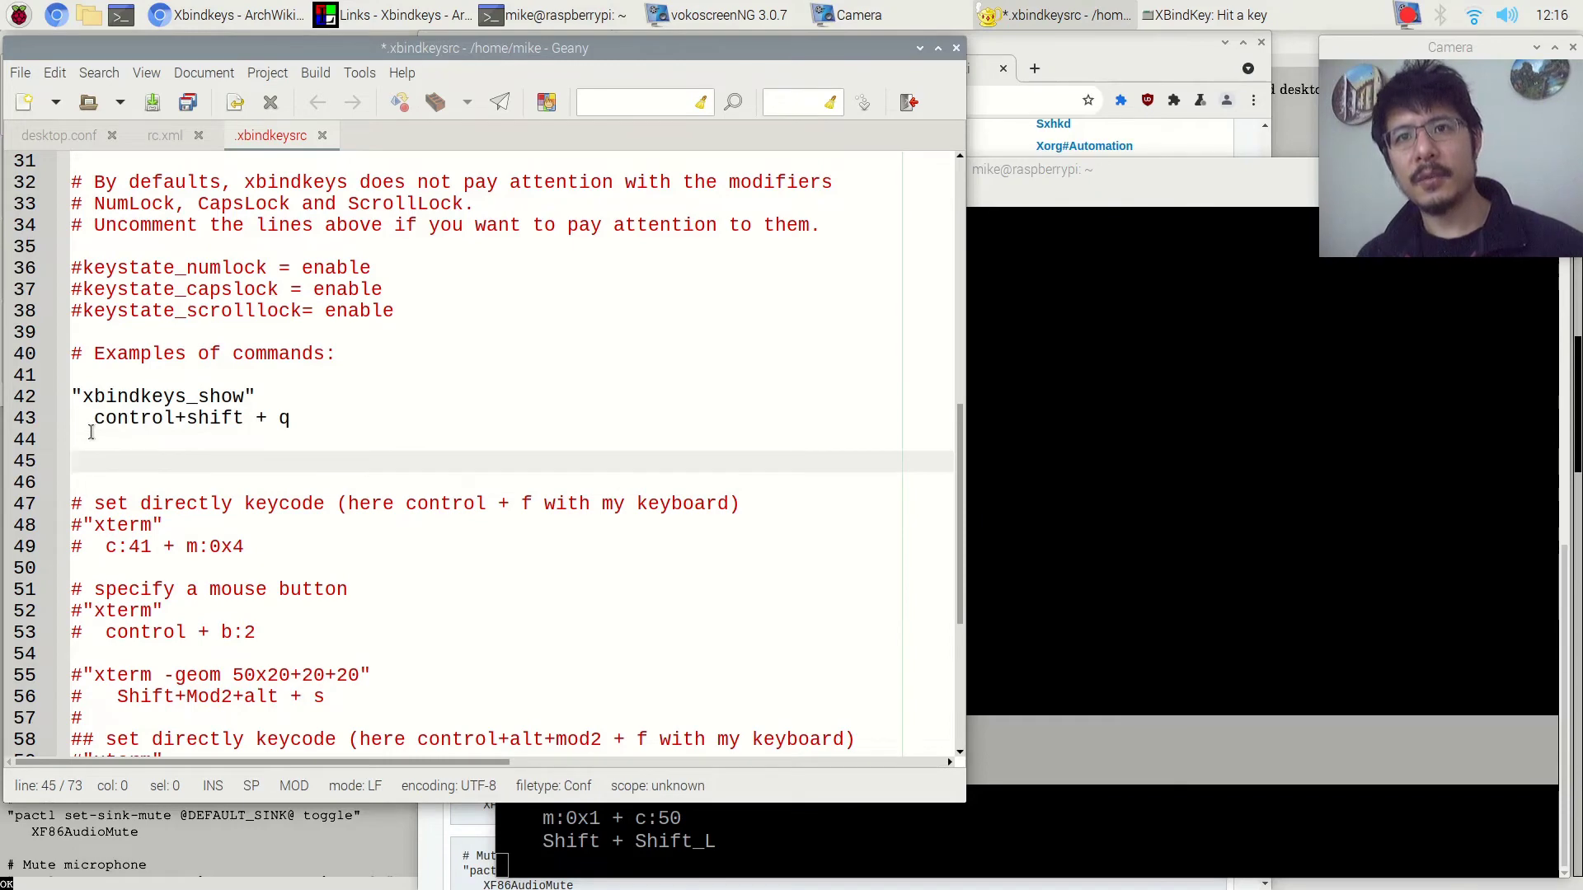
{"action": "type", "text": "\"NoCommand\"     m:0x1 + c:107     Shift + Print"}
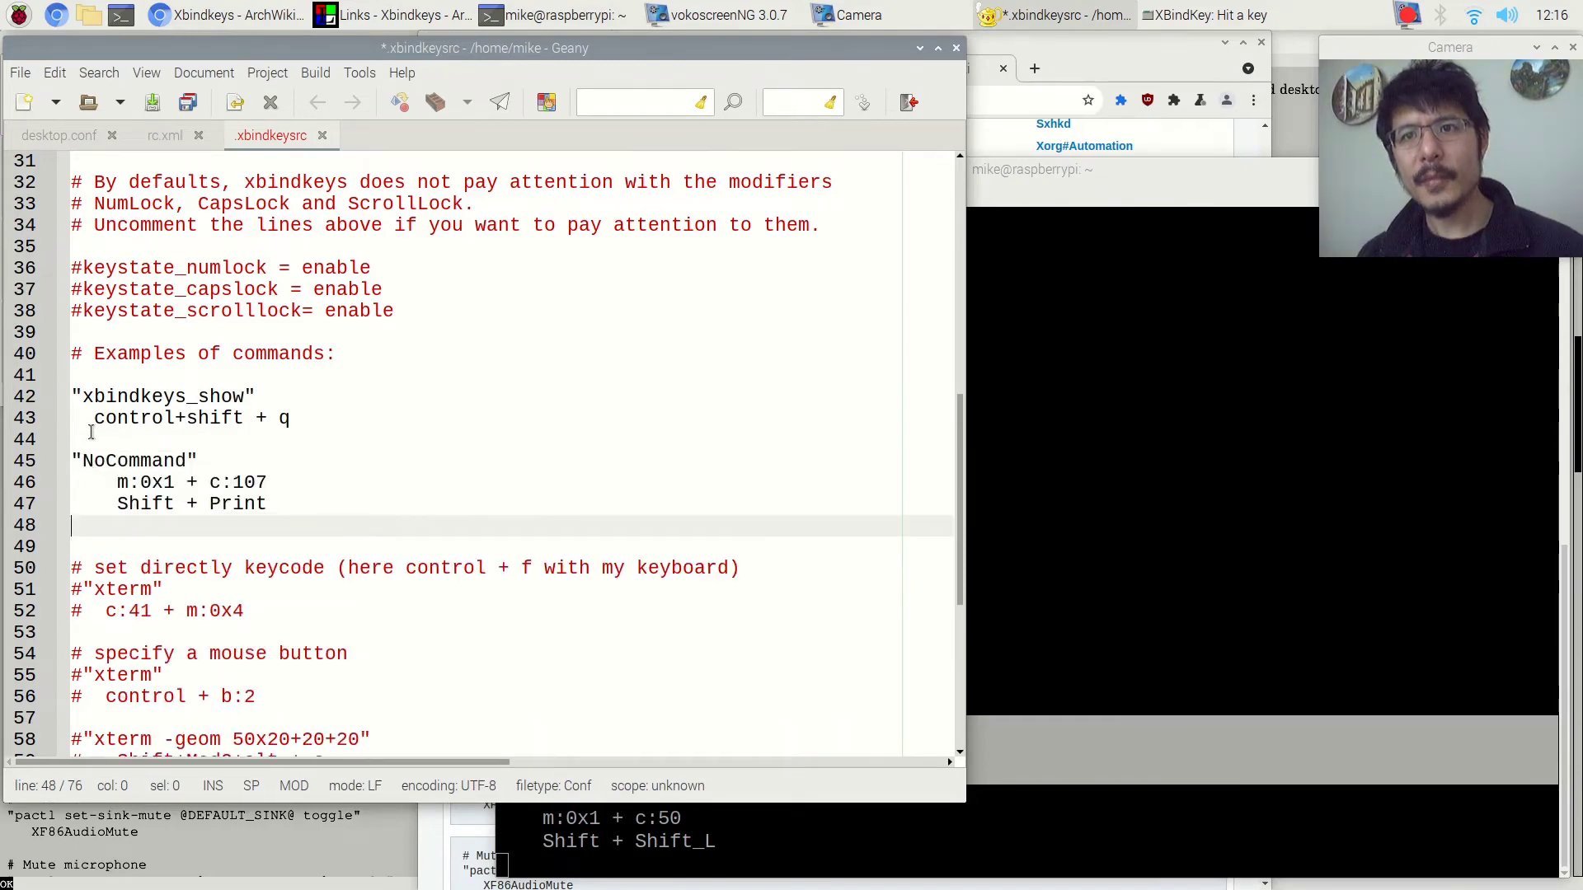
- Capture Alt+Print with the XBindKey window and paste its "NoCommand" entry directly below the Shift + Print entry in .xbindkeysrc
{"action": "left_click", "coordinate": [1091, 175]}
{"action": "left_click", "coordinate": [1197, 23]}
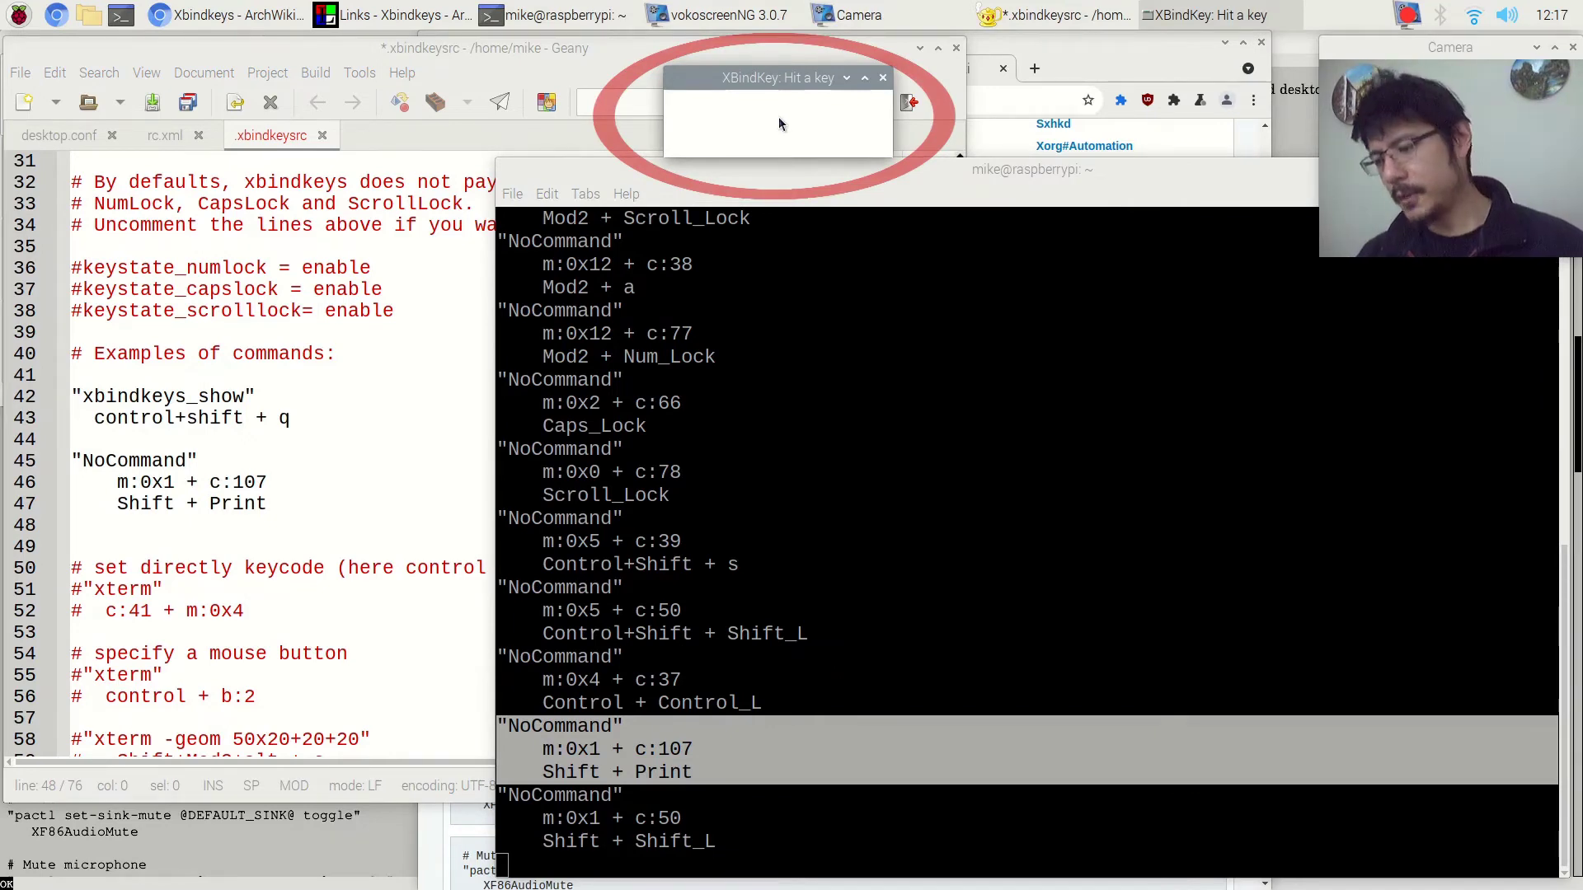
{"action": "key", "text": "alt+Print"}
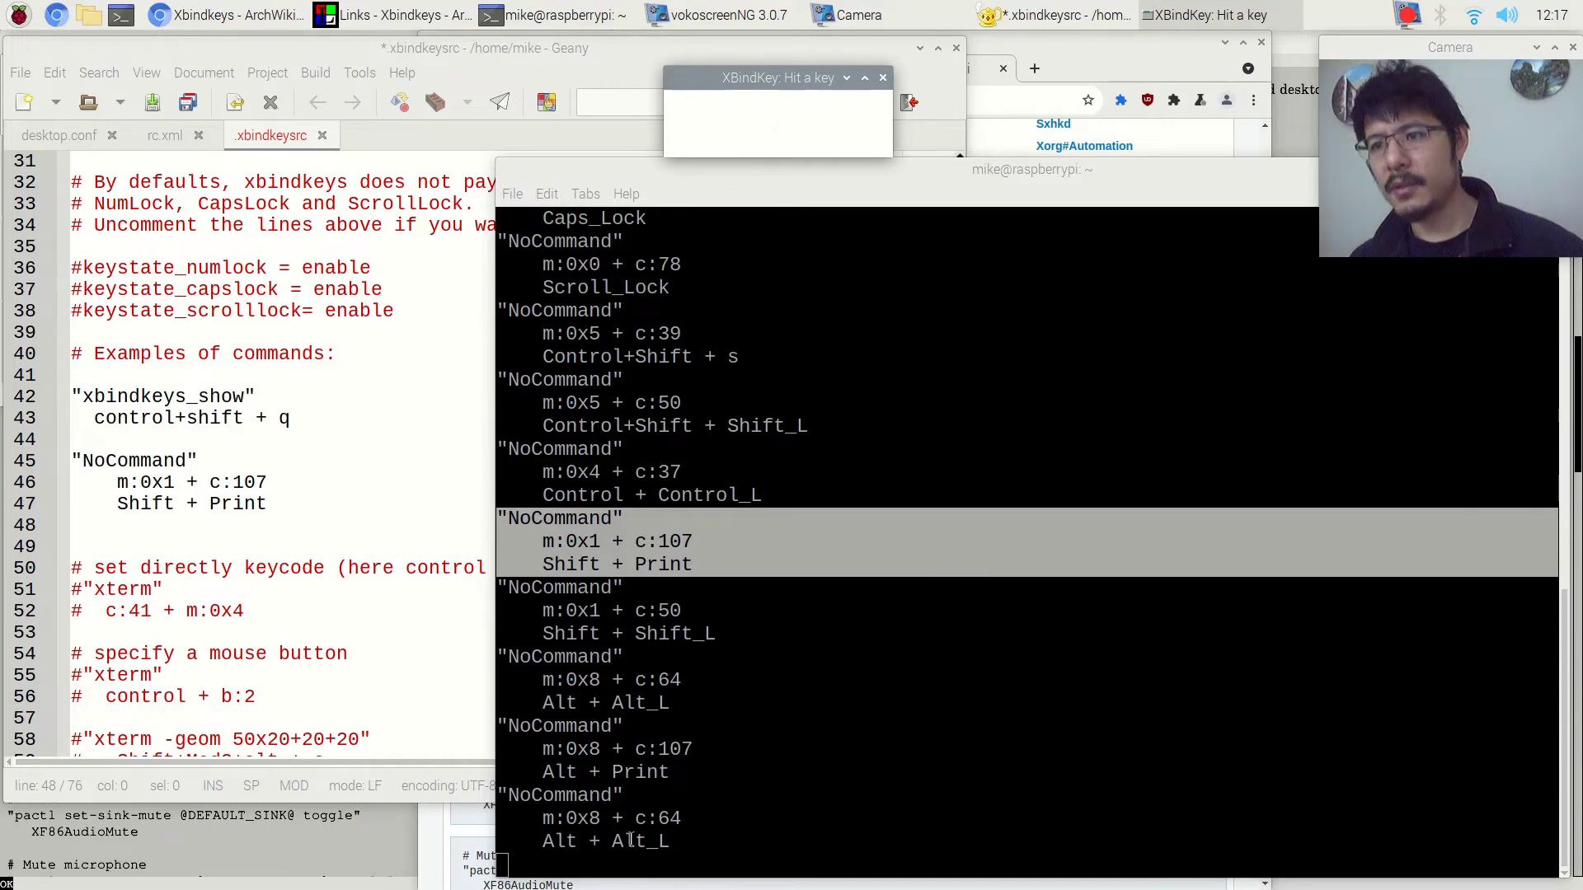
{"action": "left_click_drag", "start_coordinate": [656, 775], "coordinate": [499, 725]}
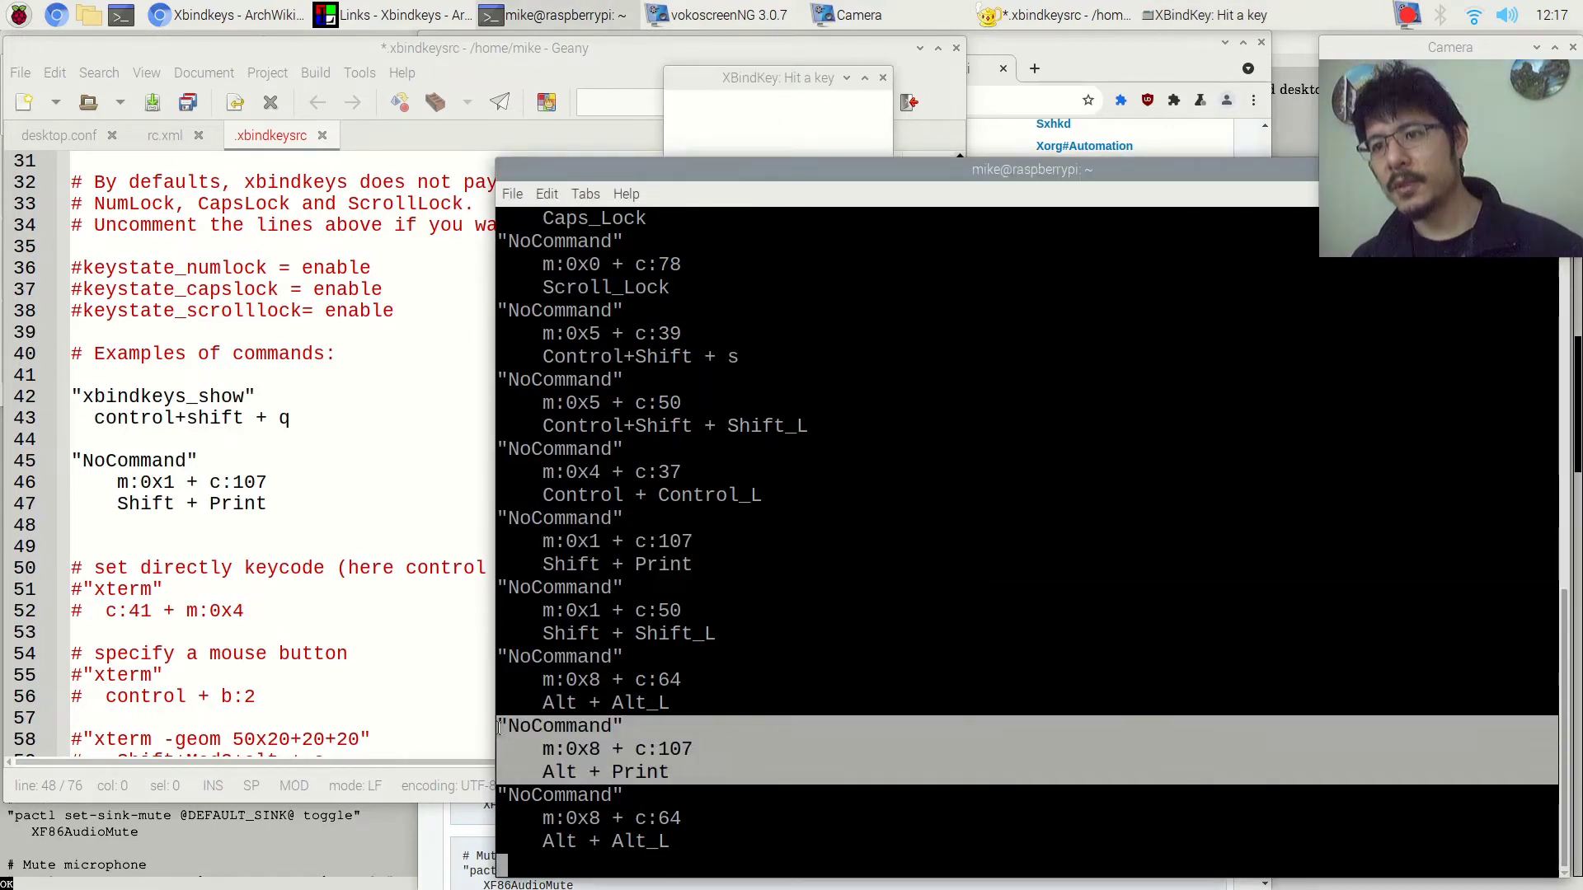
{"action": "left_click", "coordinate": [547, 194]}
{"action": "left_click", "coordinate": [577, 221]}
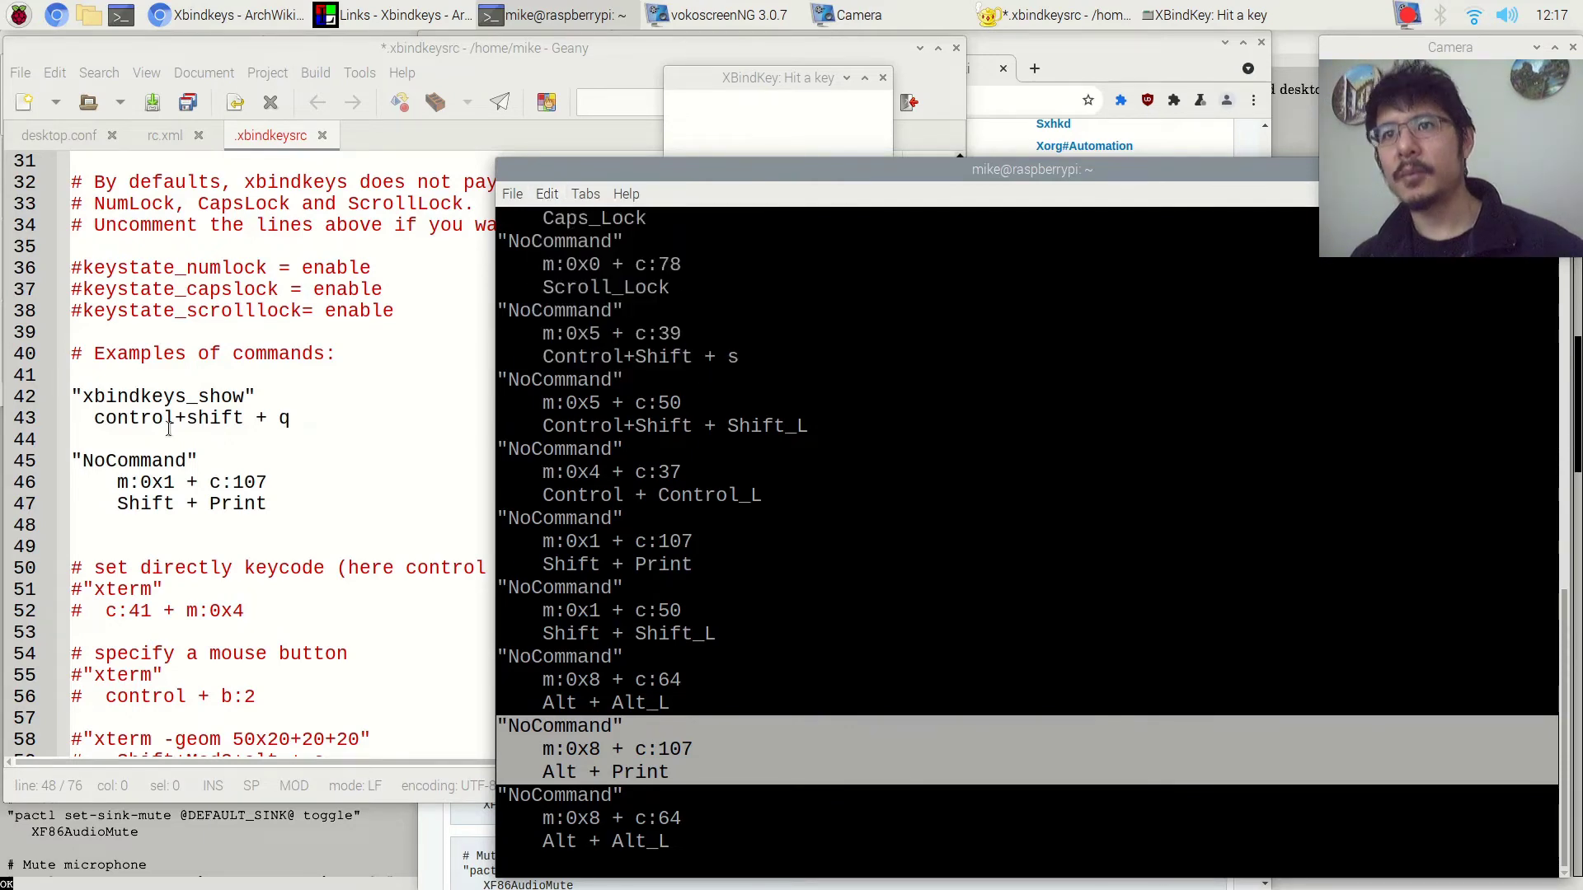
{"action": "left_click", "coordinate": [94, 522]}
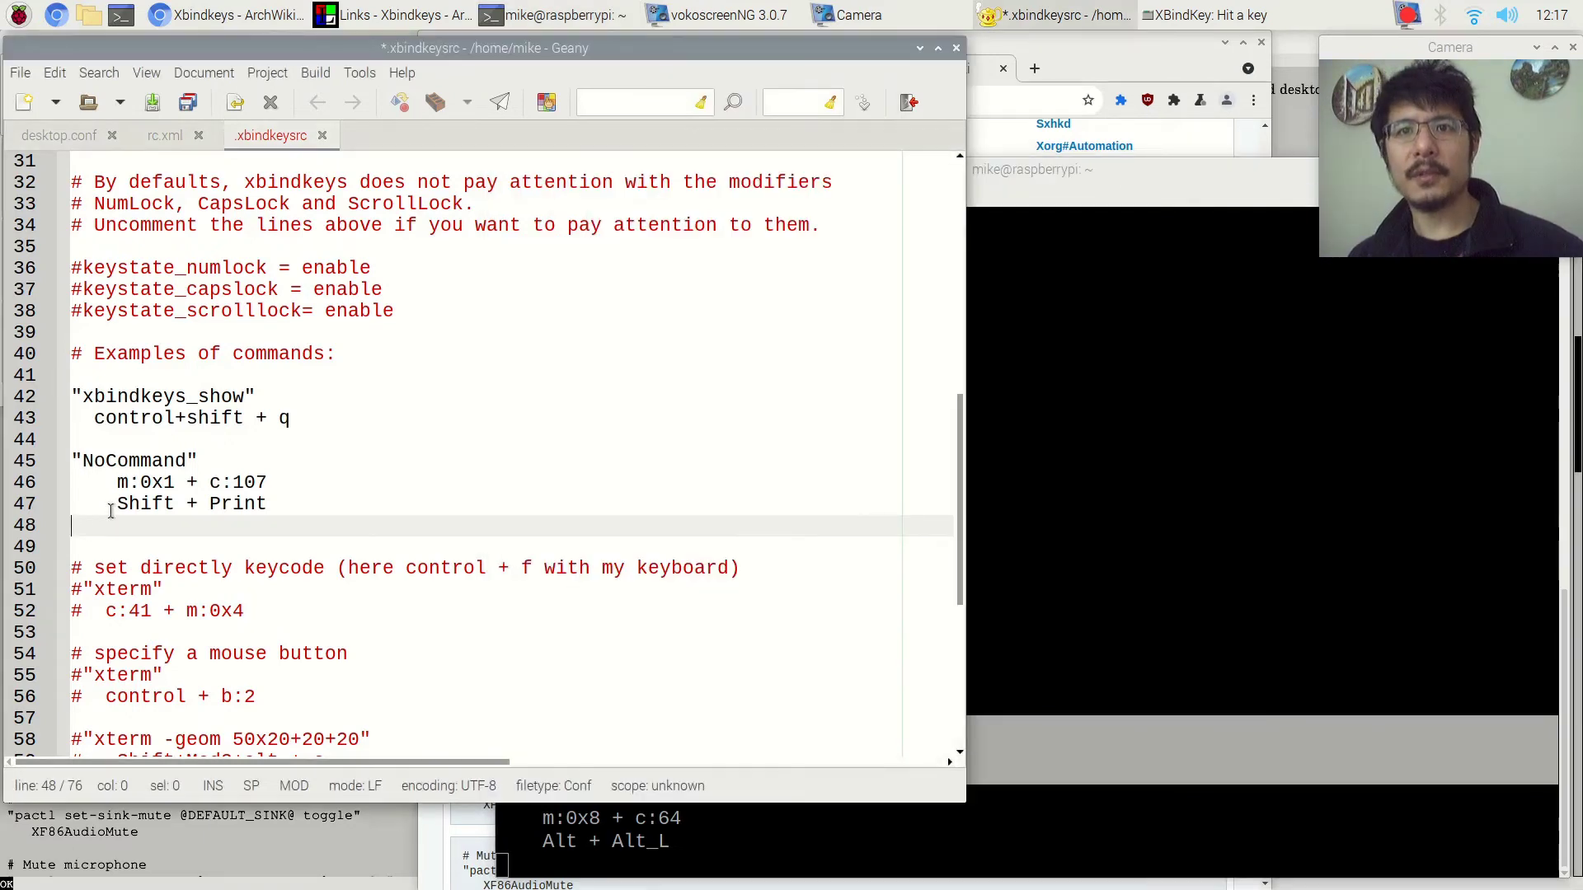
{"action": "key", "text": "ctrl+v"}
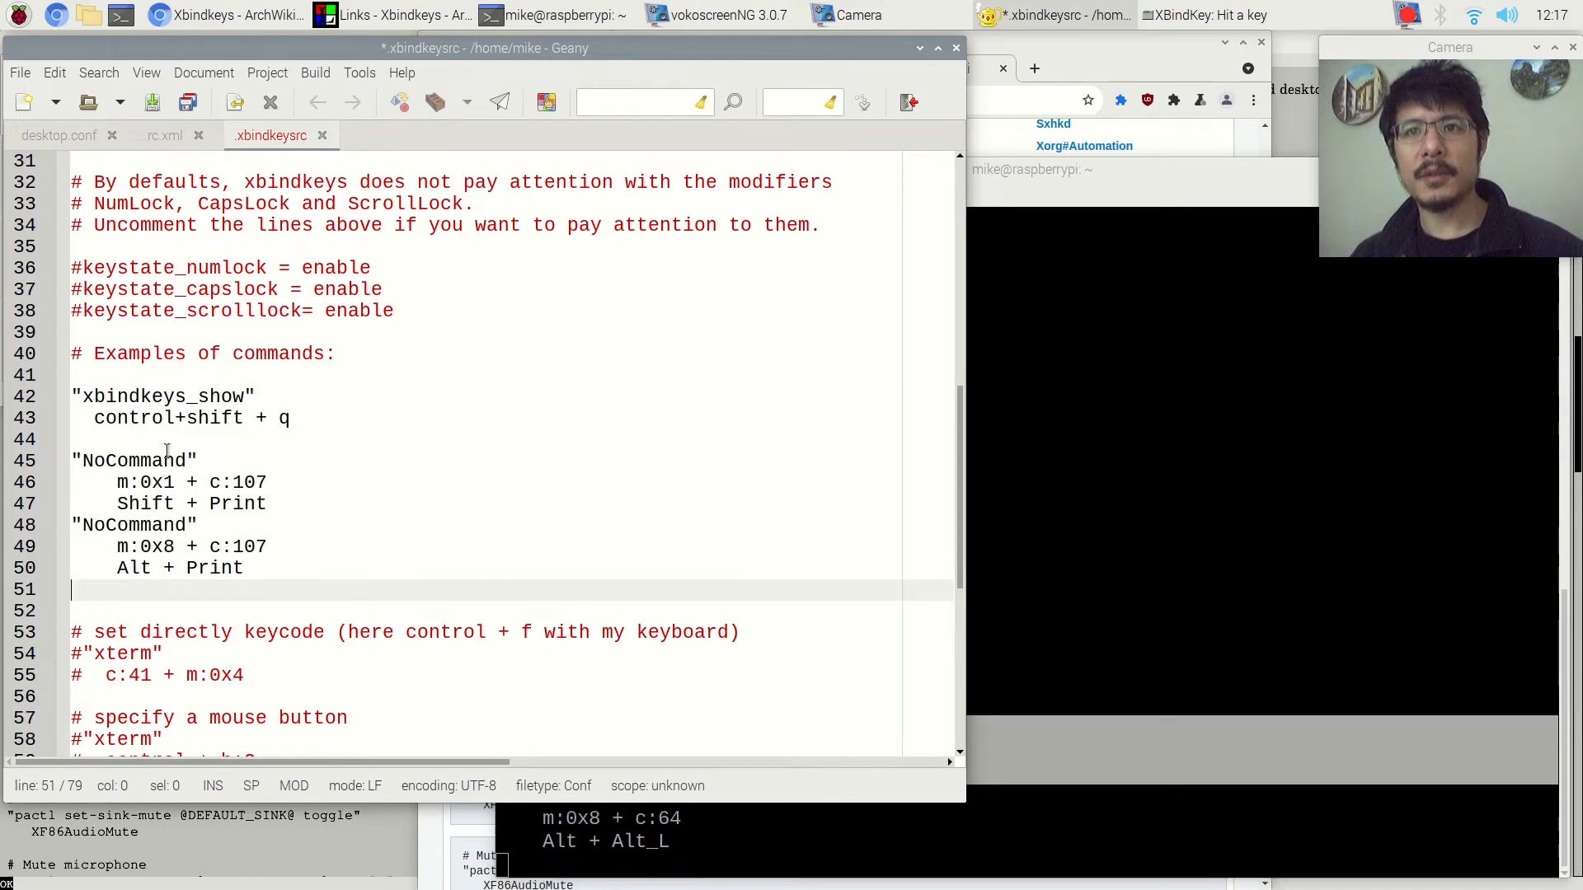
- Examine the two-line layout of the xbindkeys_show binding, its quoted command and its key combination, against the pasted entries
{"action": "key", "text": "Up"}
{"action": "key", "text": "Up"}
{"action": "key", "text": "Up"}
{"action": "key", "text": "Up"}
{"action": "key", "text": "Up"}
{"action": "key", "text": "Up"}
{"action": "key", "text": "End"}
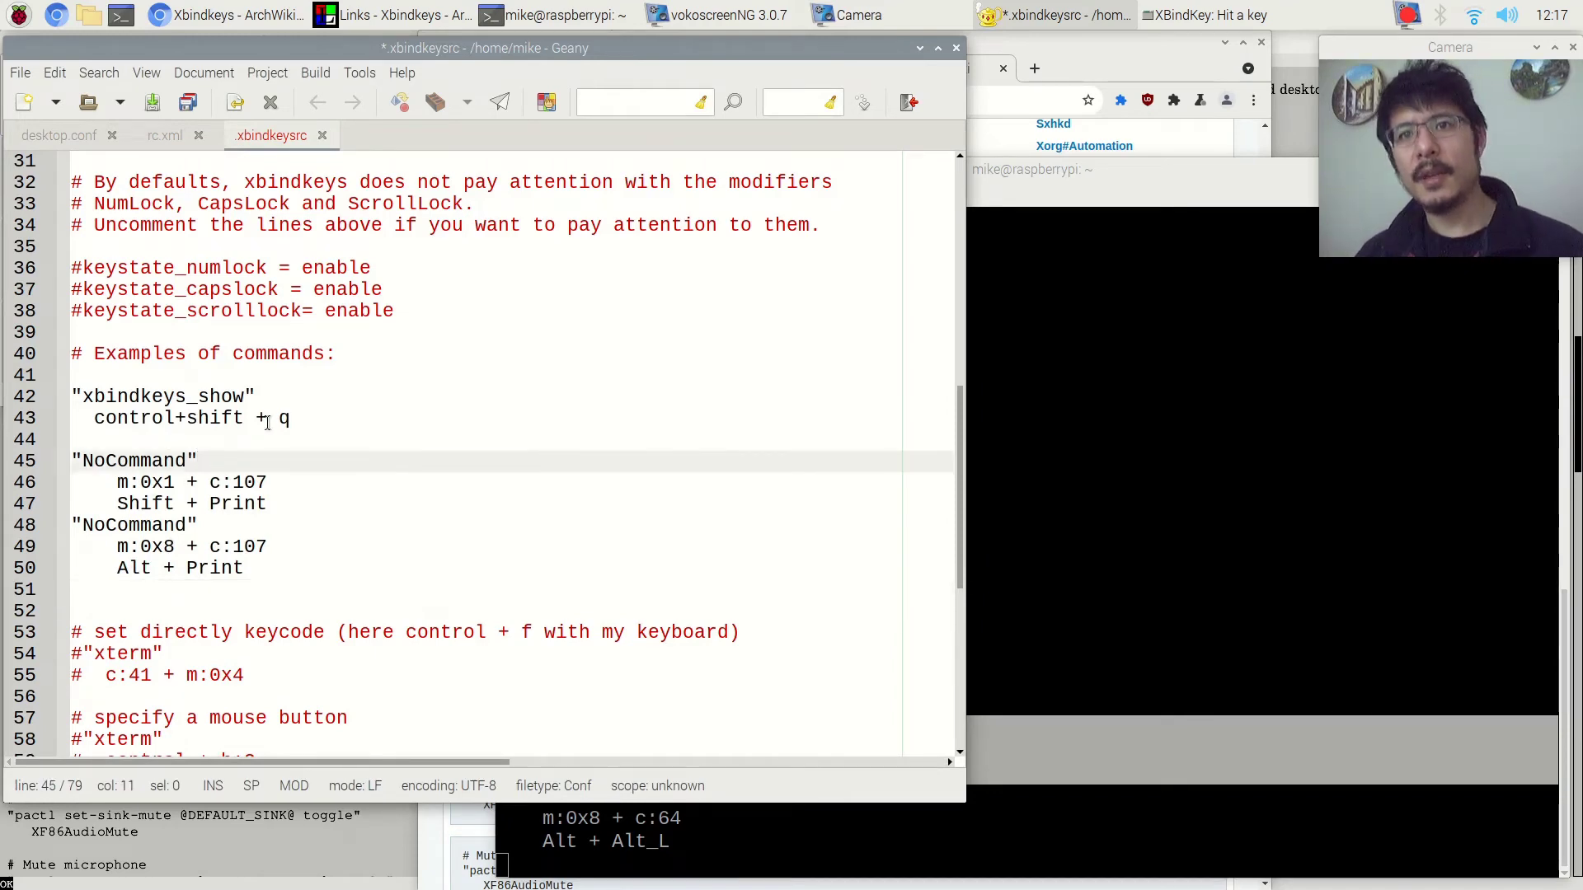
{"action": "key", "text": "Home"}
{"action": "key", "text": "Up"}
{"action": "key", "text": "Up"}
{"action": "key", "text": "shift+Up"}
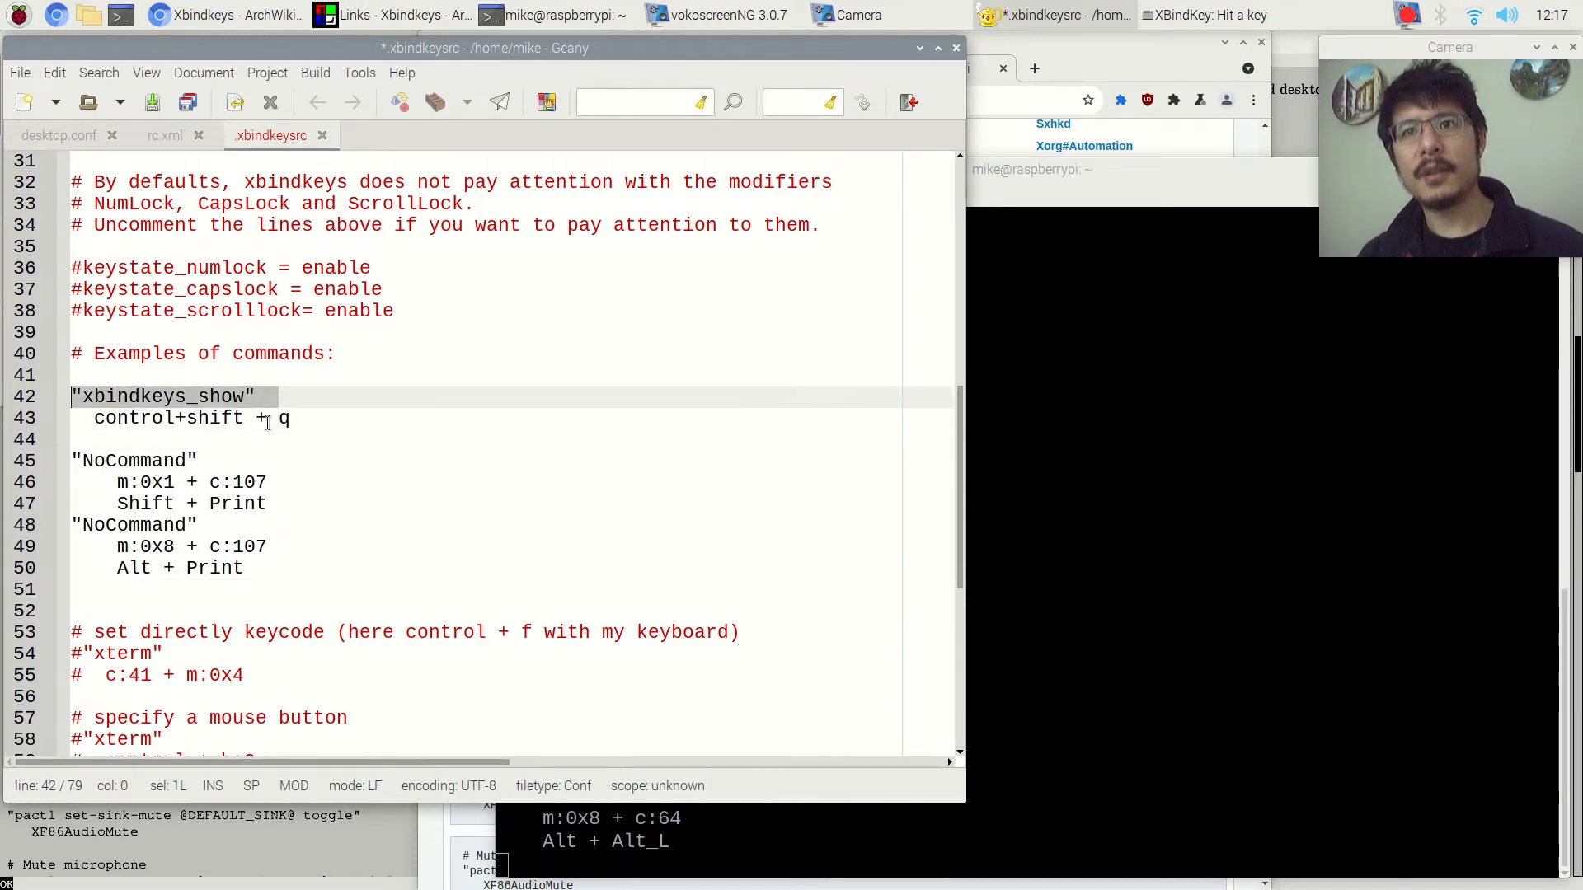
{"action": "key", "text": "Up"}
{"action": "key", "text": "Up"}
{"action": "key", "text": "Down"}
{"action": "key", "text": "Down"}
{"action": "key", "text": "shift+Down"}
{"action": "key", "text": "shift+Down"}
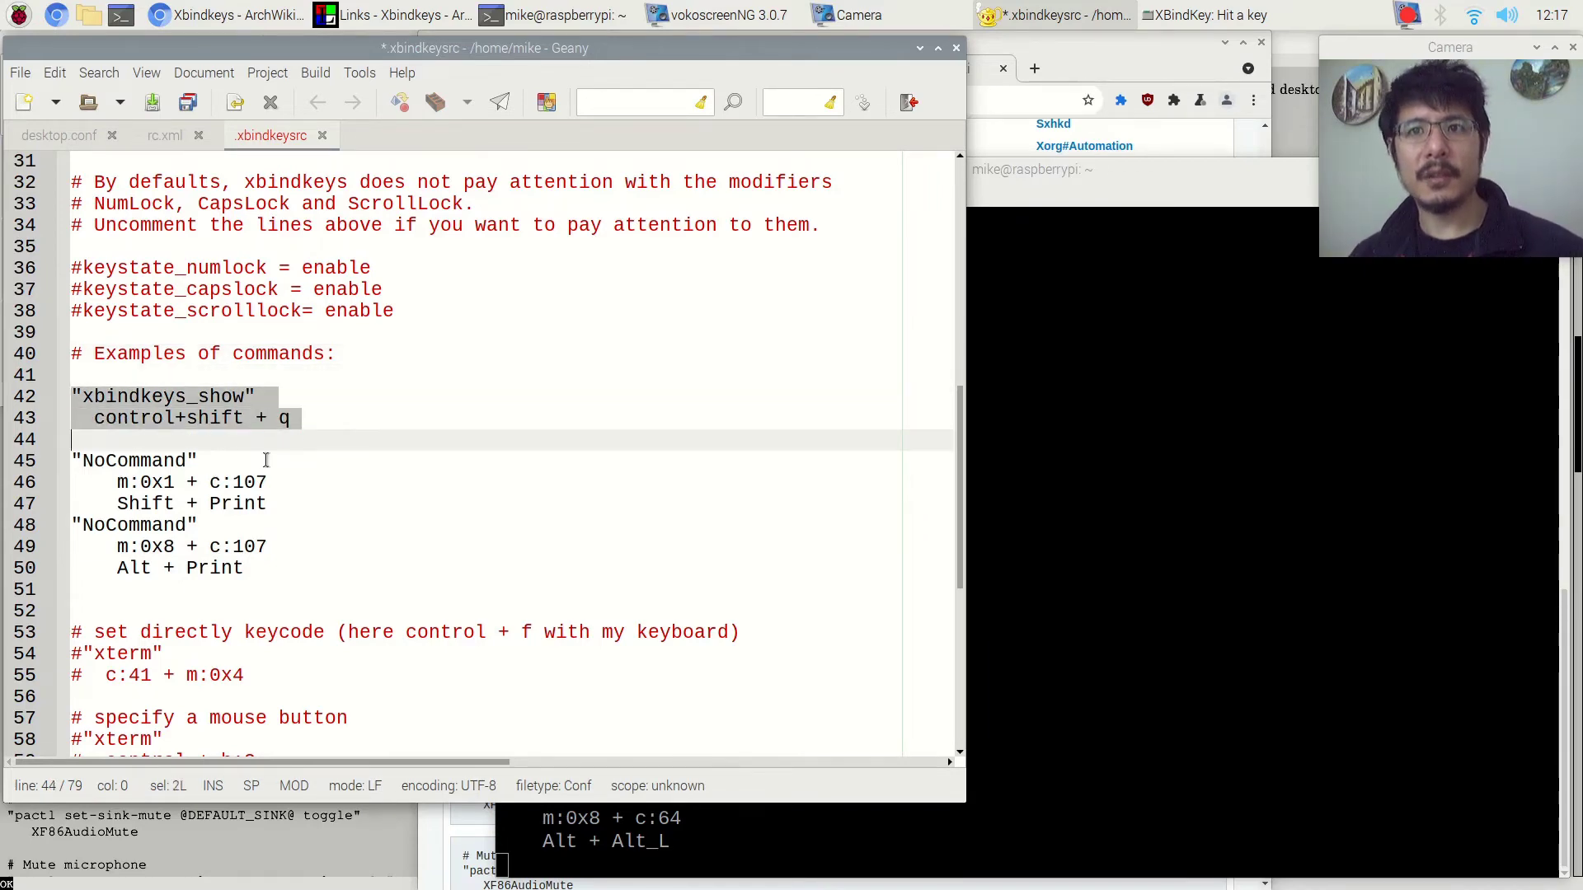
- Delete the key code lines m:0x1 + c:107 and m:0x8 + c:107 from the Shift + Print and Alt + Print entries
{"action": "key", "text": "Down"}
{"action": "key", "text": "Down"}
{"action": "key", "text": "shift+Down"}
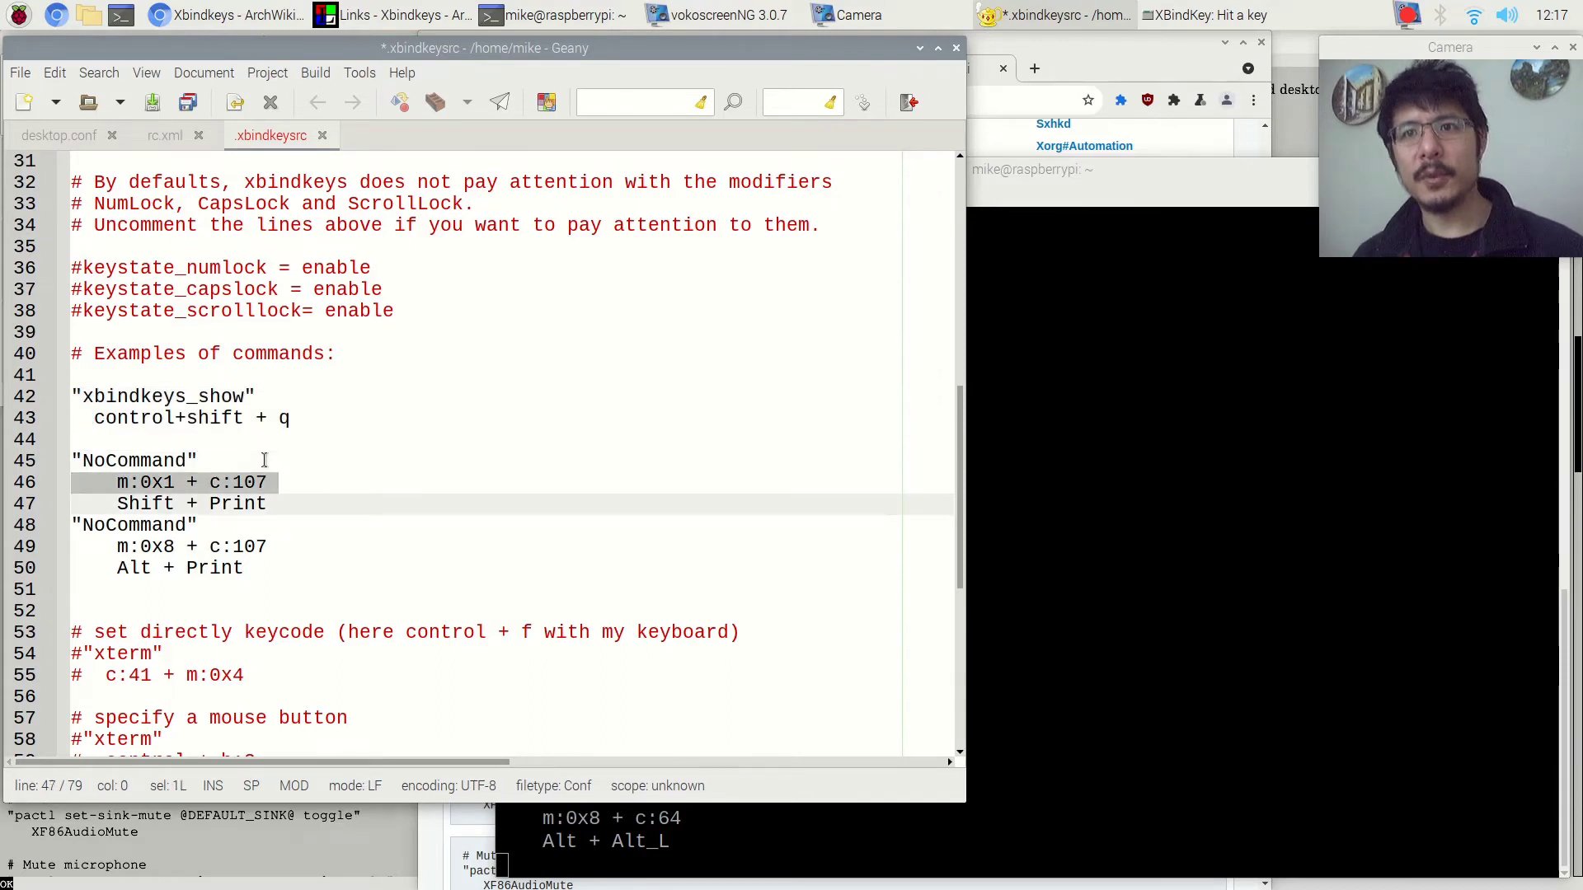
{"action": "key", "text": "Delete"}
{"action": "key", "text": "Down"}
{"action": "key", "text": "Down"}
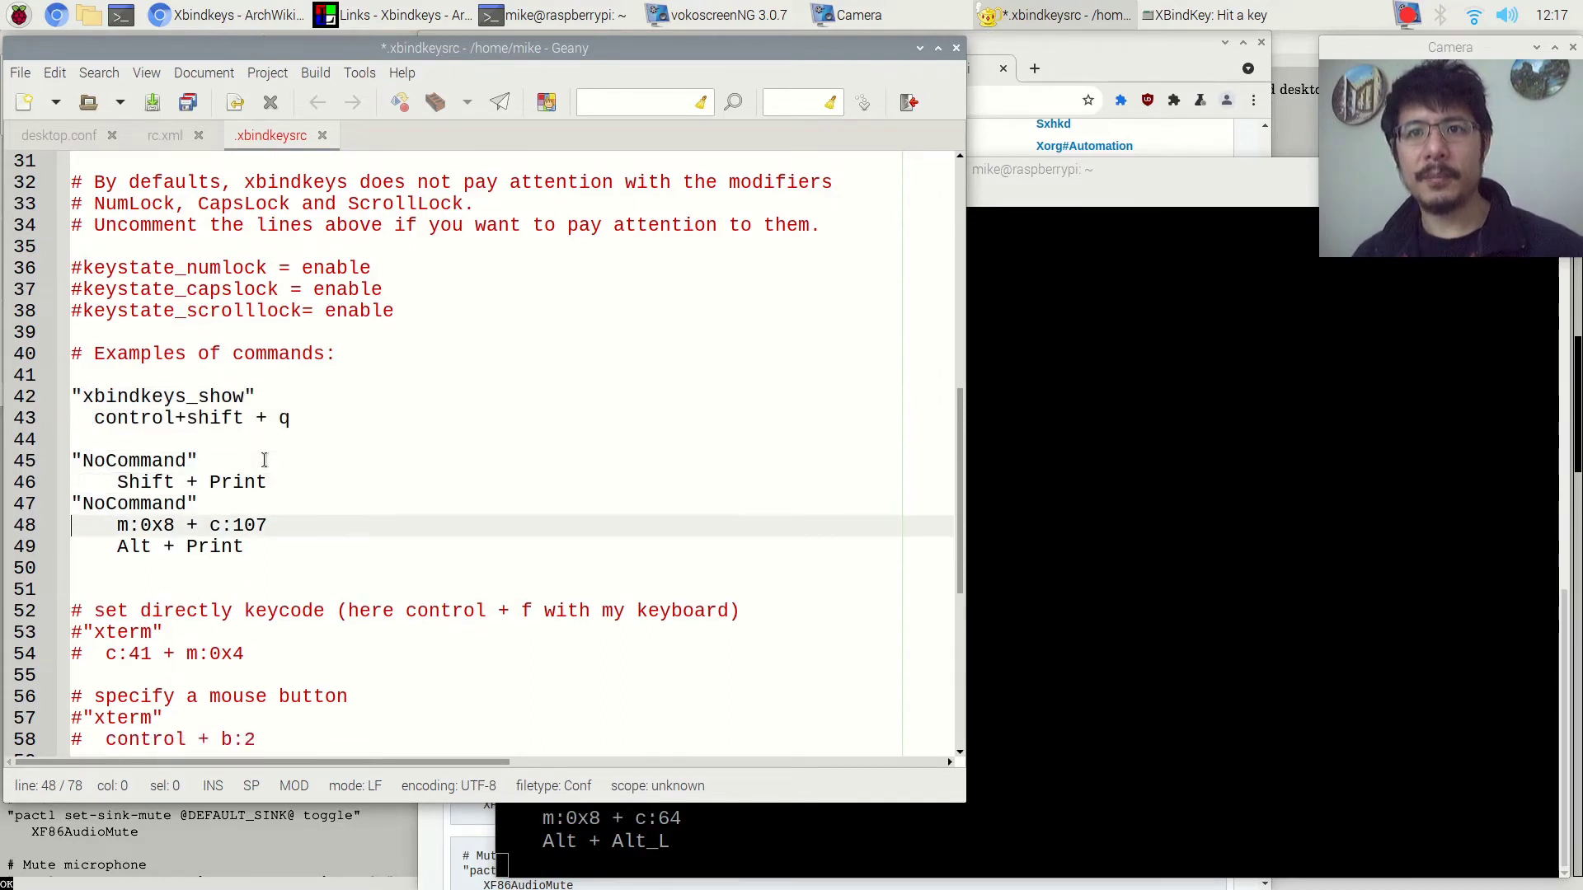
{"action": "key", "text": "shift+Down"}
{"action": "key", "text": "Delete"}
{"action": "key", "text": "Up"}
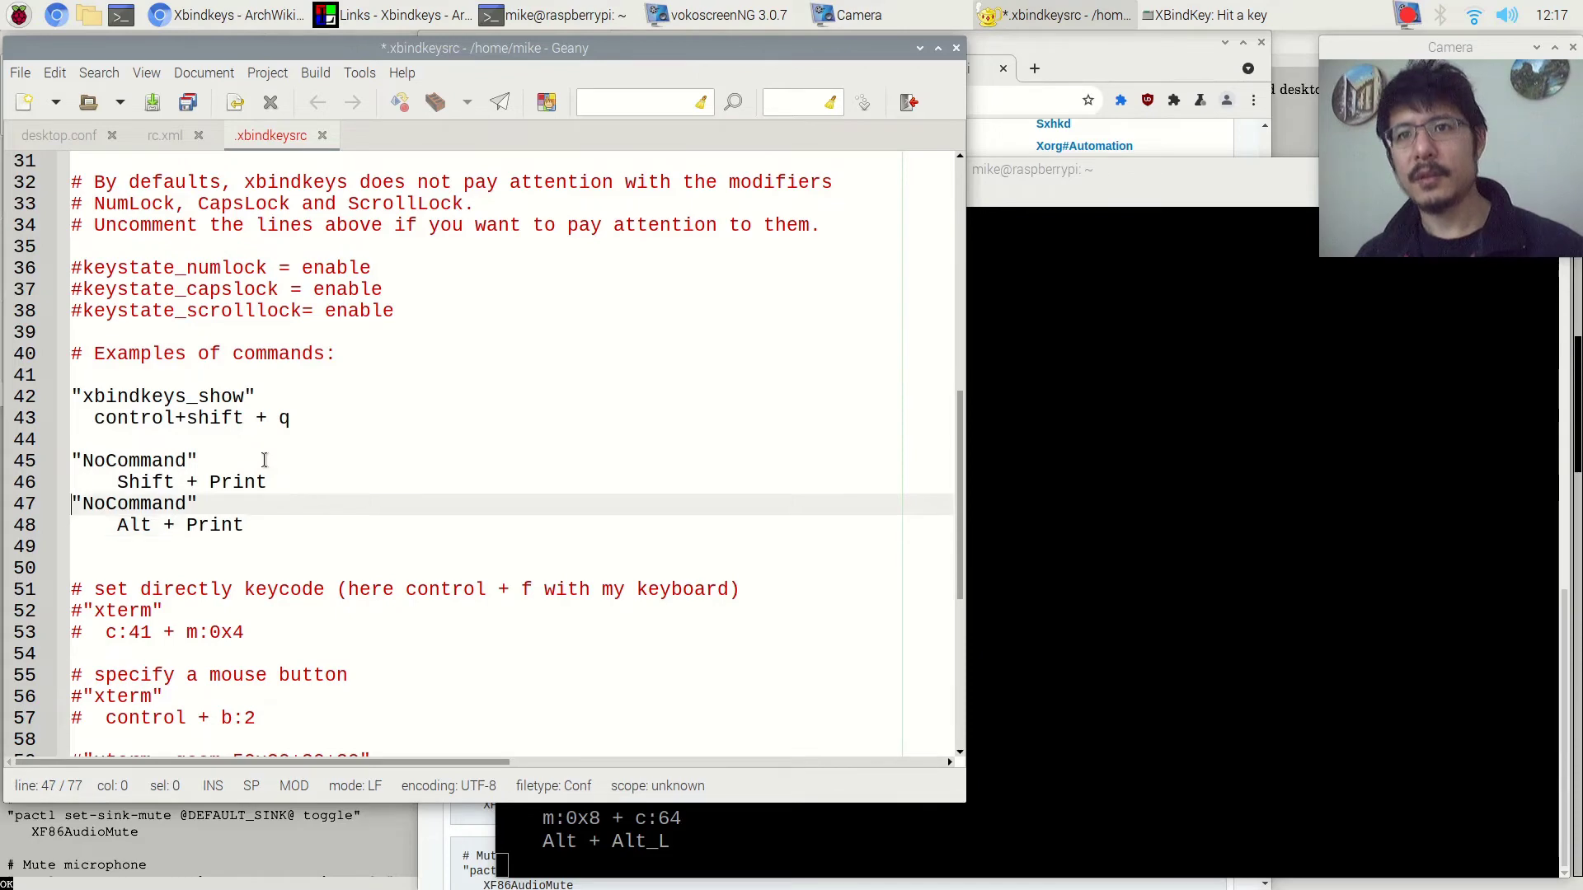
- Replace "NoCommand" in the Shift + Print entry with the S-Print command from rc.xml: scrot --select --freeze --line style=dash,width=3,color=red,opacity=75
{"action": "key", "text": "Up"}
{"action": "key", "text": "Up"}
{"action": "key", "text": "Up"}
{"action": "key", "text": "Down"}
{"action": "key", "text": "Right"}
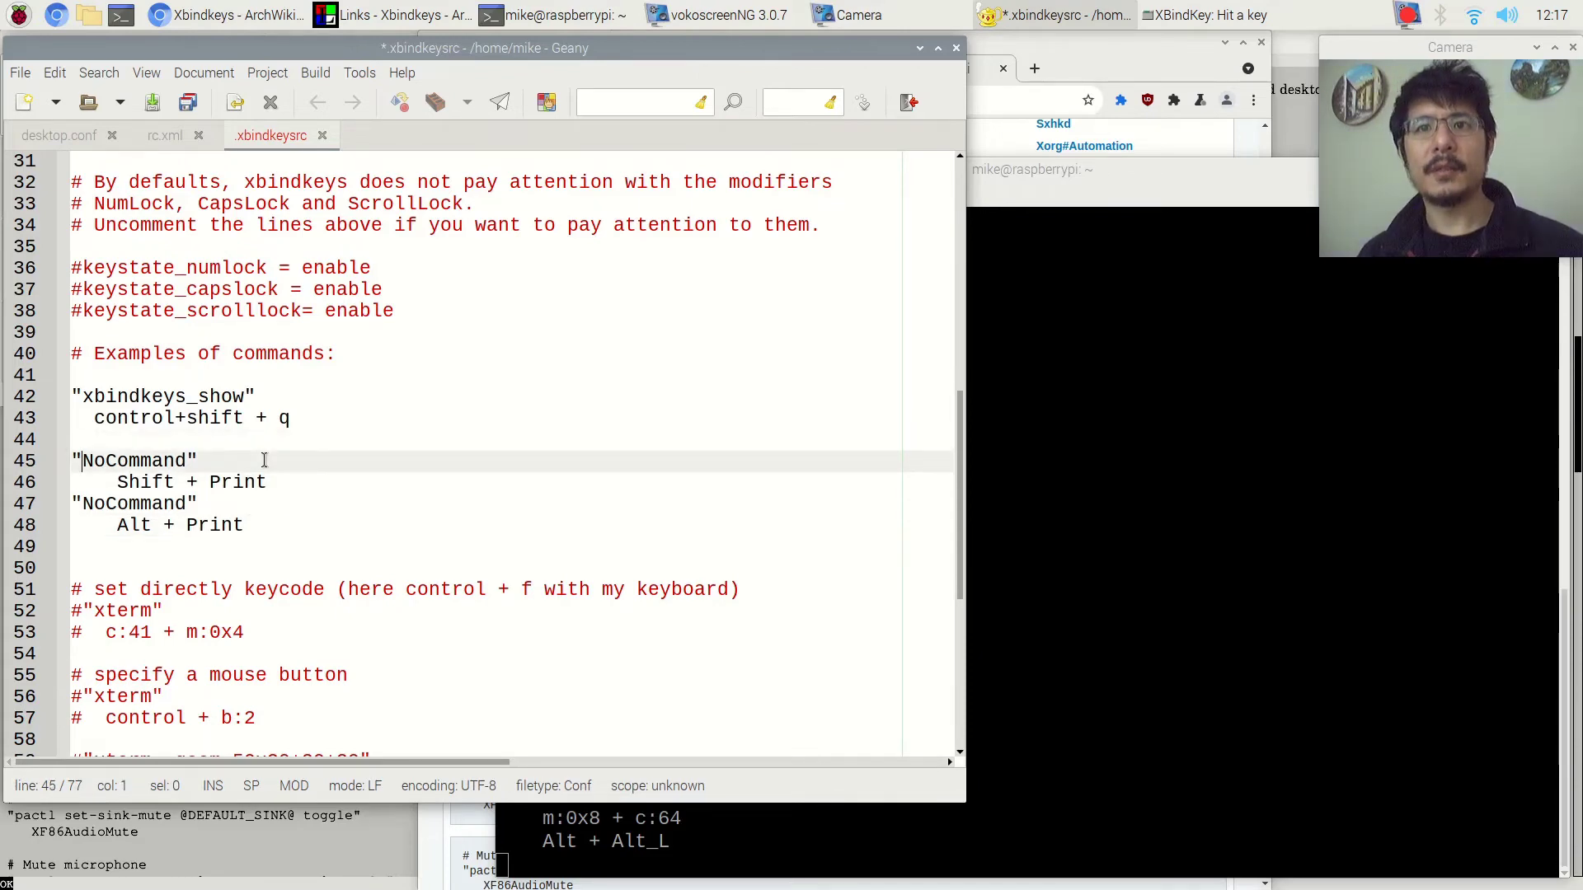
{"action": "key", "text": "ctrl+shift+Right"}
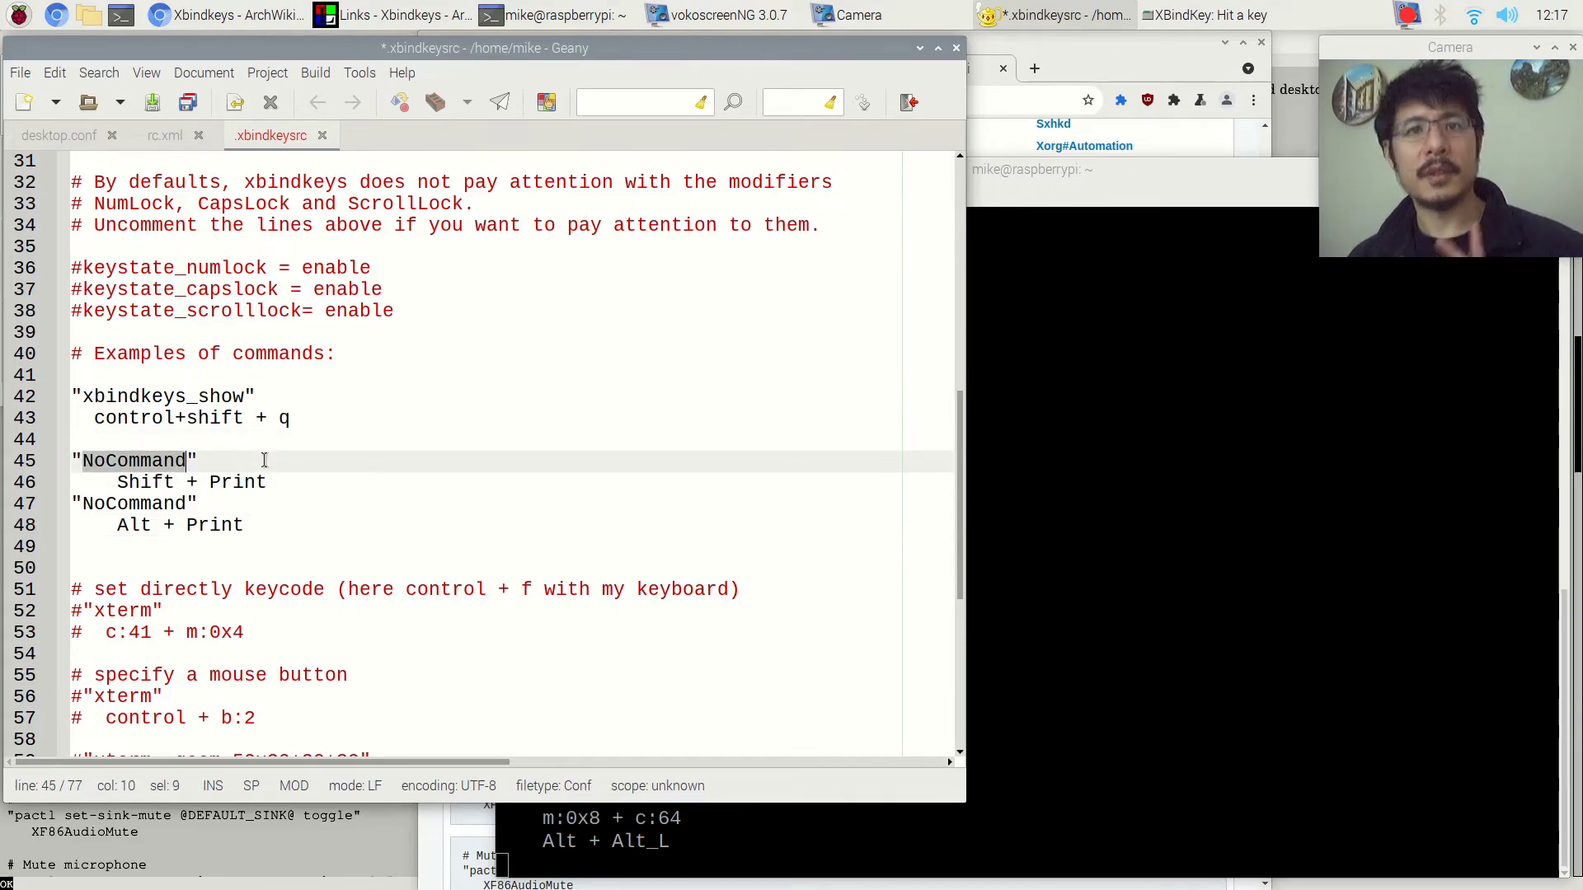
{"action": "left_click", "coordinate": [166, 139]}
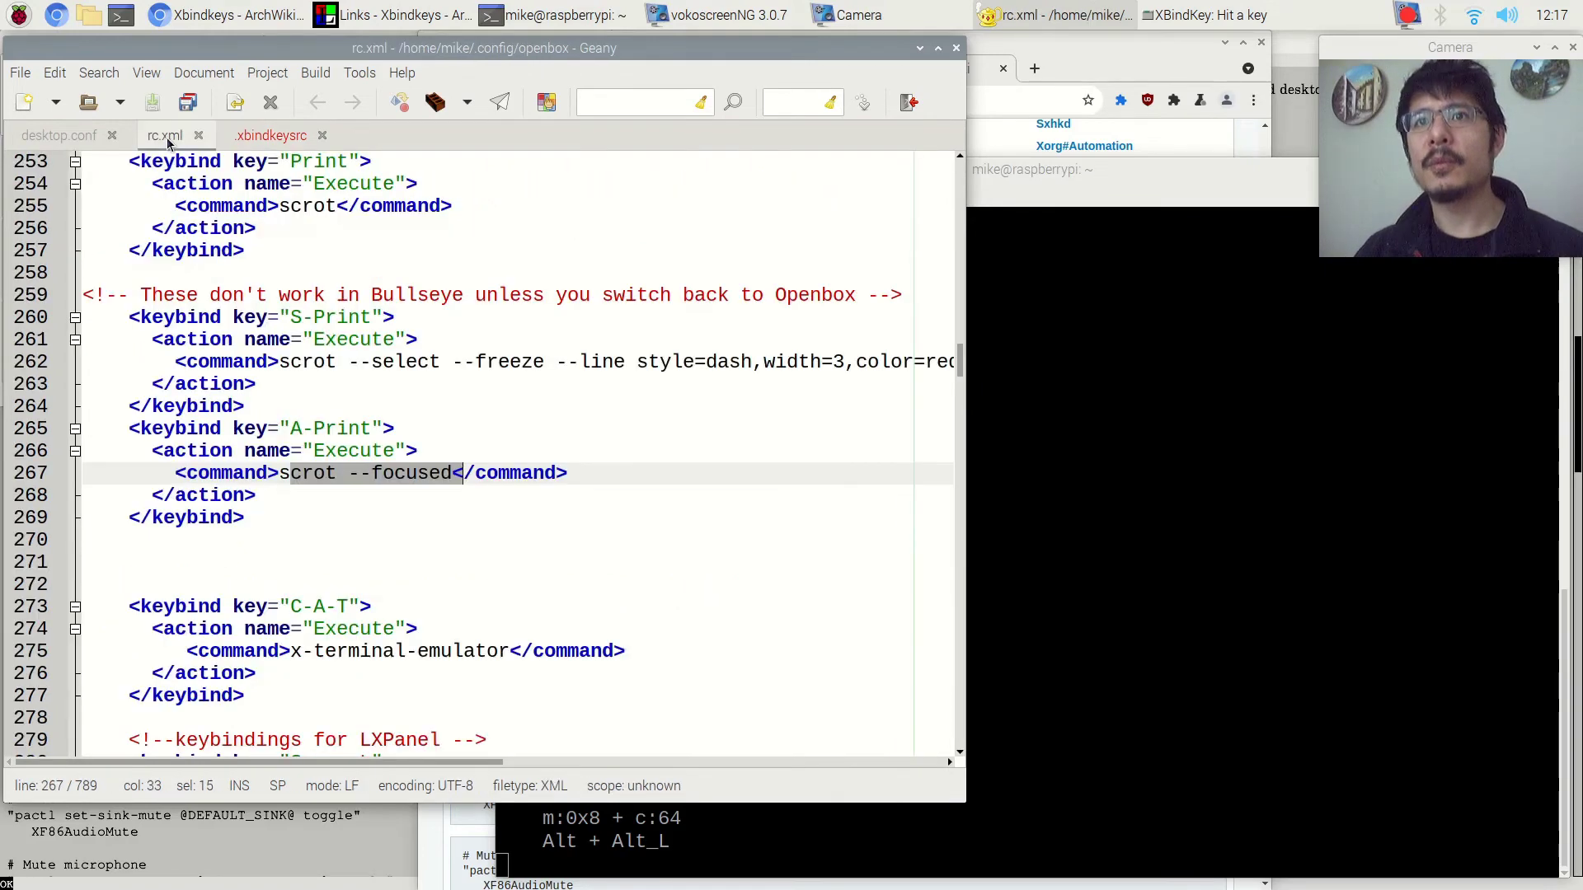
{"action": "left_click", "coordinate": [282, 361]}
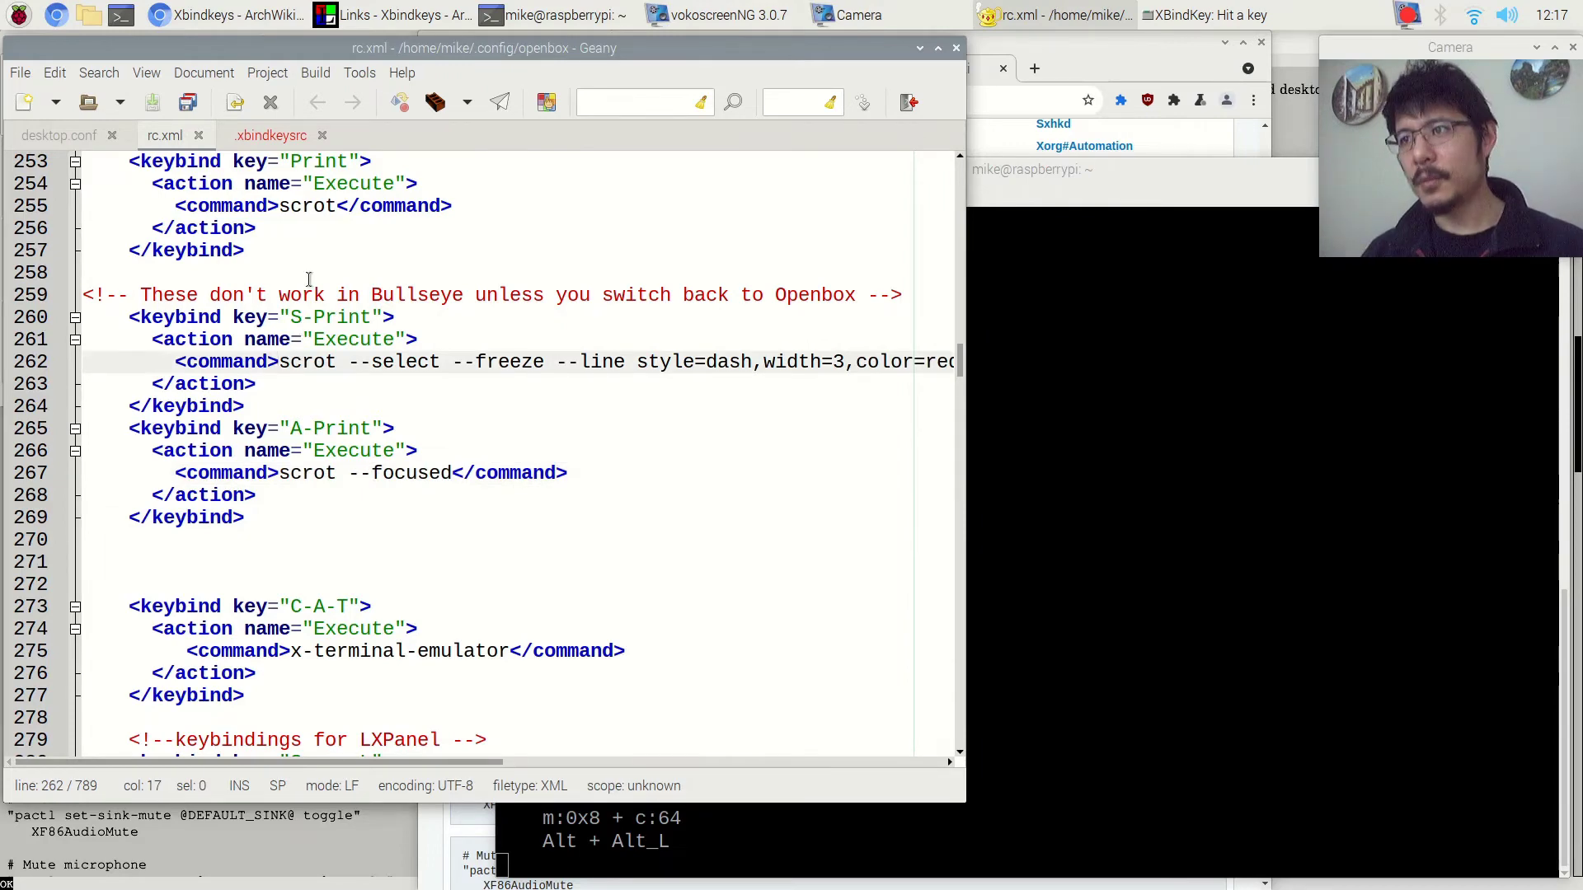
{"action": "key", "text": "shift+End"}
{"action": "key", "text": "shift+Left"}
{"action": "key", "text": "shift+Left"}
{"action": "key", "text": "shift+Left"}
{"action": "key", "text": "shift+Left"}
{"action": "key", "text": "shift+Left"}
{"action": "key", "text": "shift+Left"}
{"action": "key", "text": "shift+Left"}
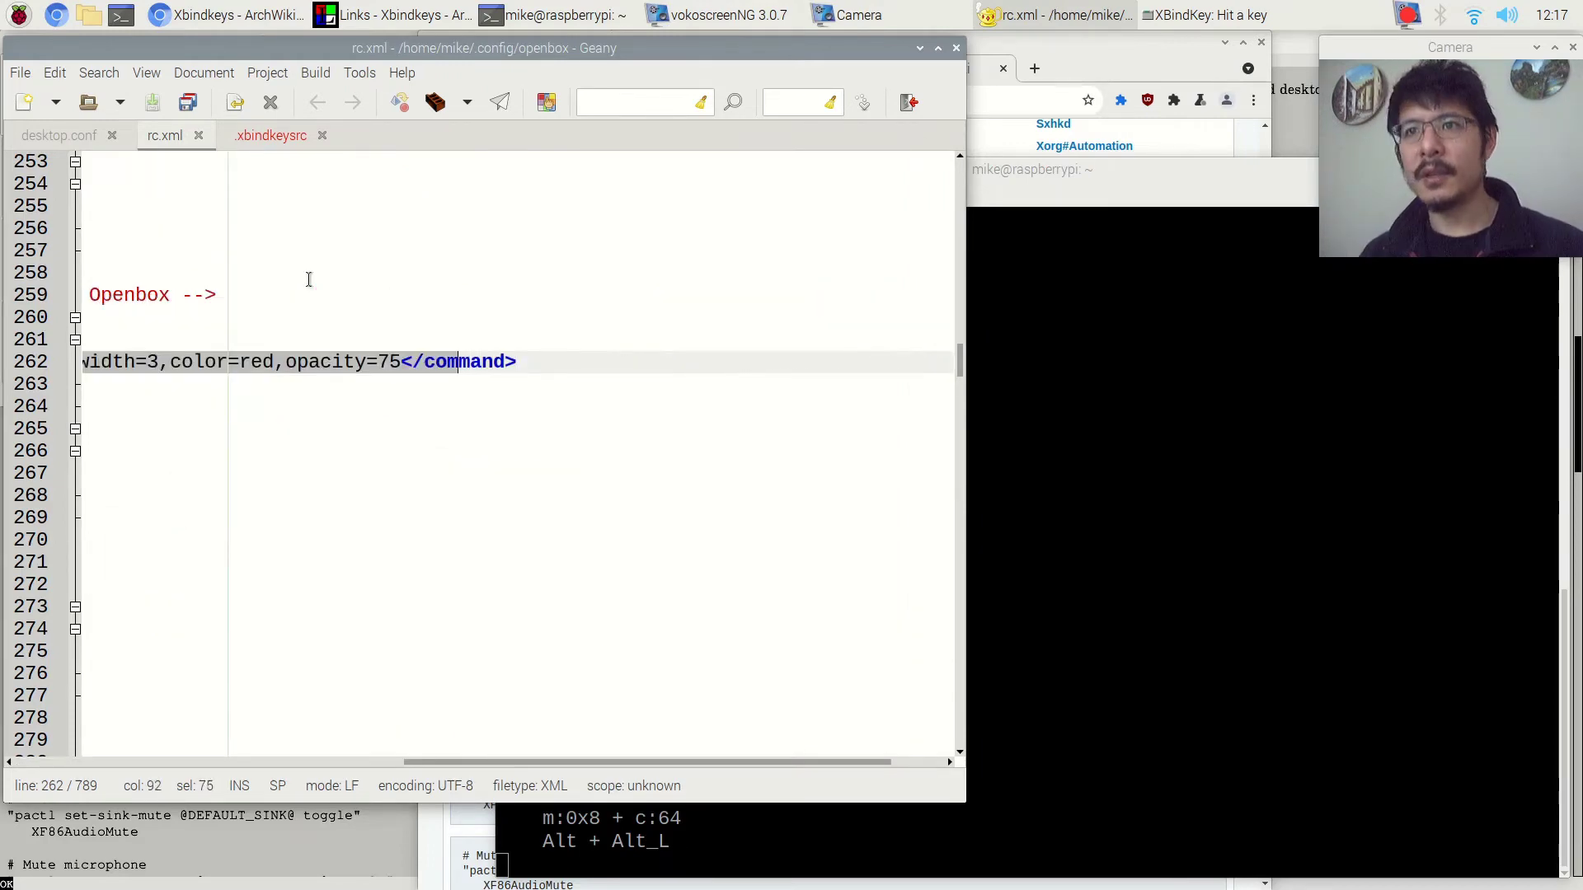
{"action": "key", "text": "shift+Left"}
{"action": "key", "text": "shift+Left"}
{"action": "key", "text": "shift+Left"}
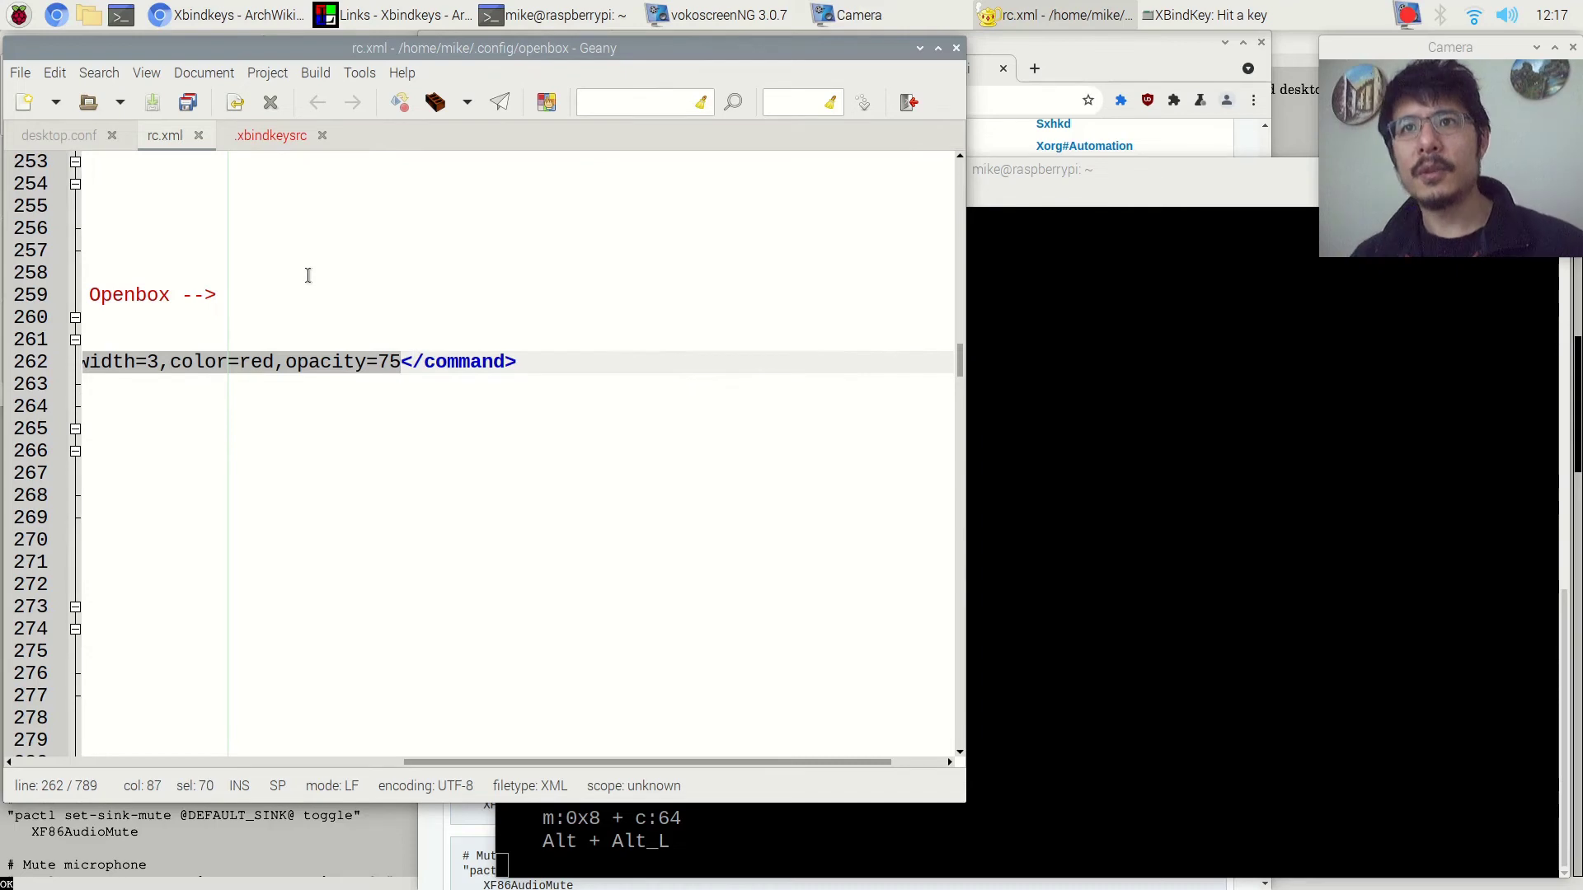
{"action": "left_click", "coordinate": [270, 137]}
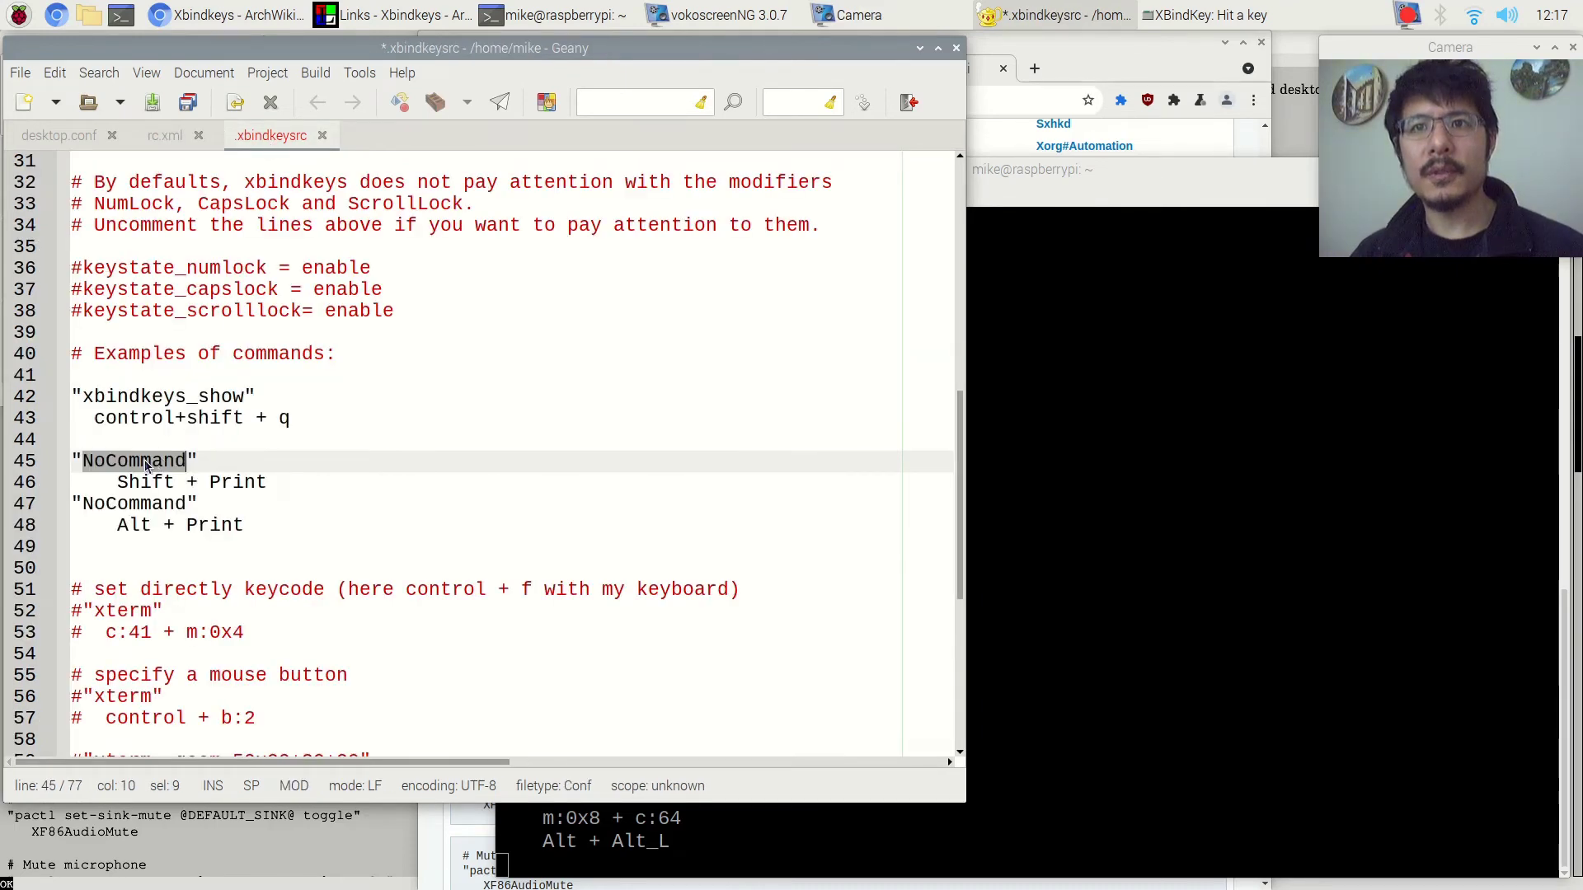
{"action": "key", "text": "BackSpace"}
{"action": "key", "text": "ctrl+v"}
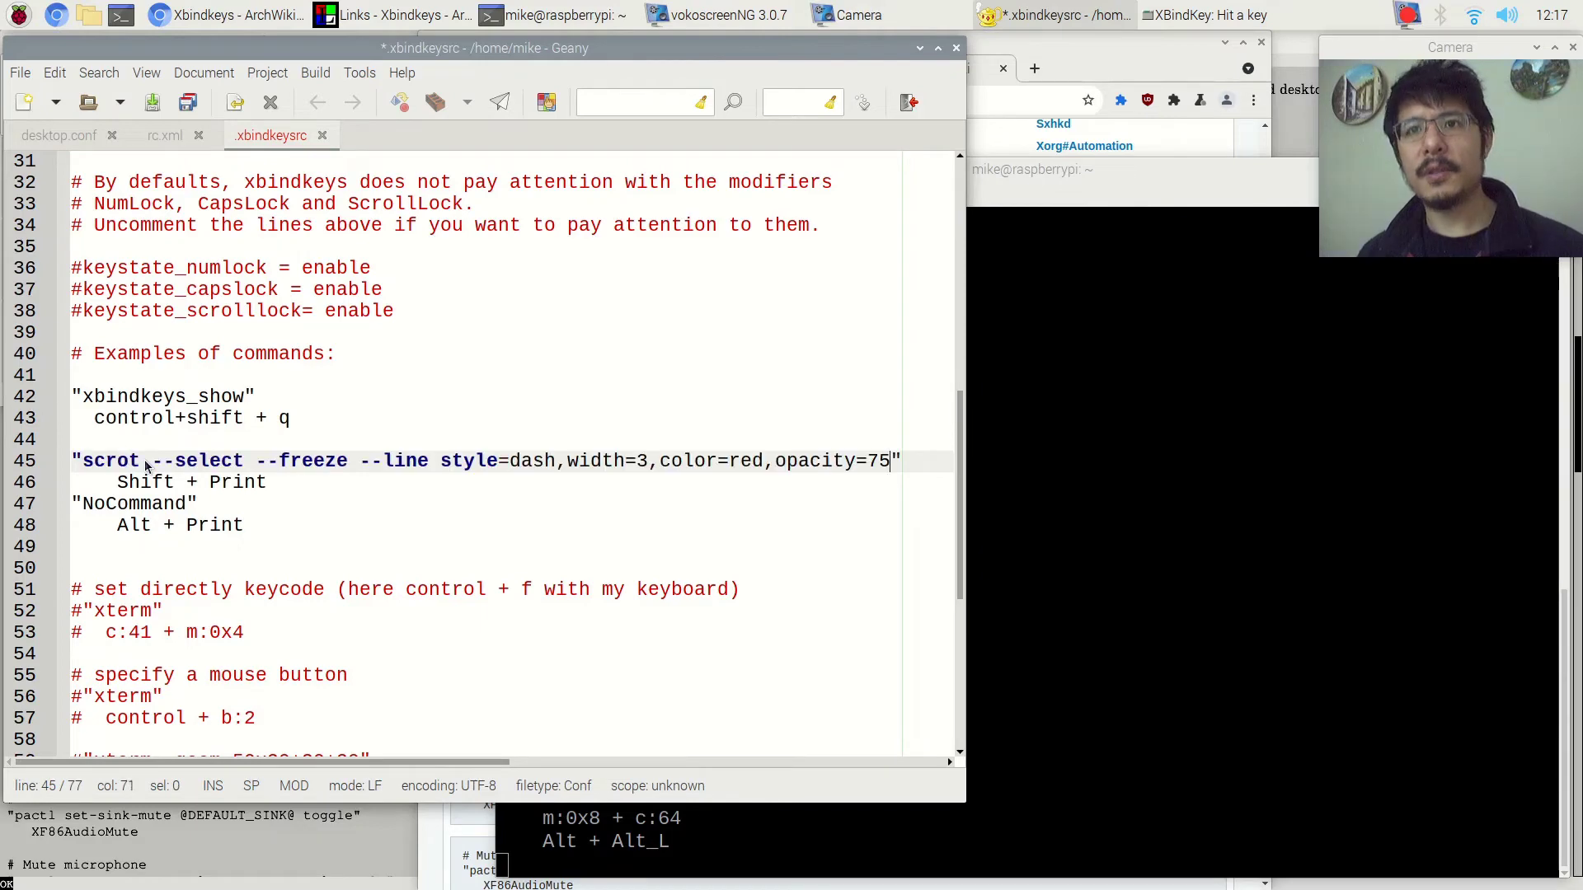
- Replace "NoCommand" in the Alt + Print entry with scrot --focused, copied from the A-Print keybind in rc.xml, and save .xbindkeysrc
{"action": "key", "text": "Down"}
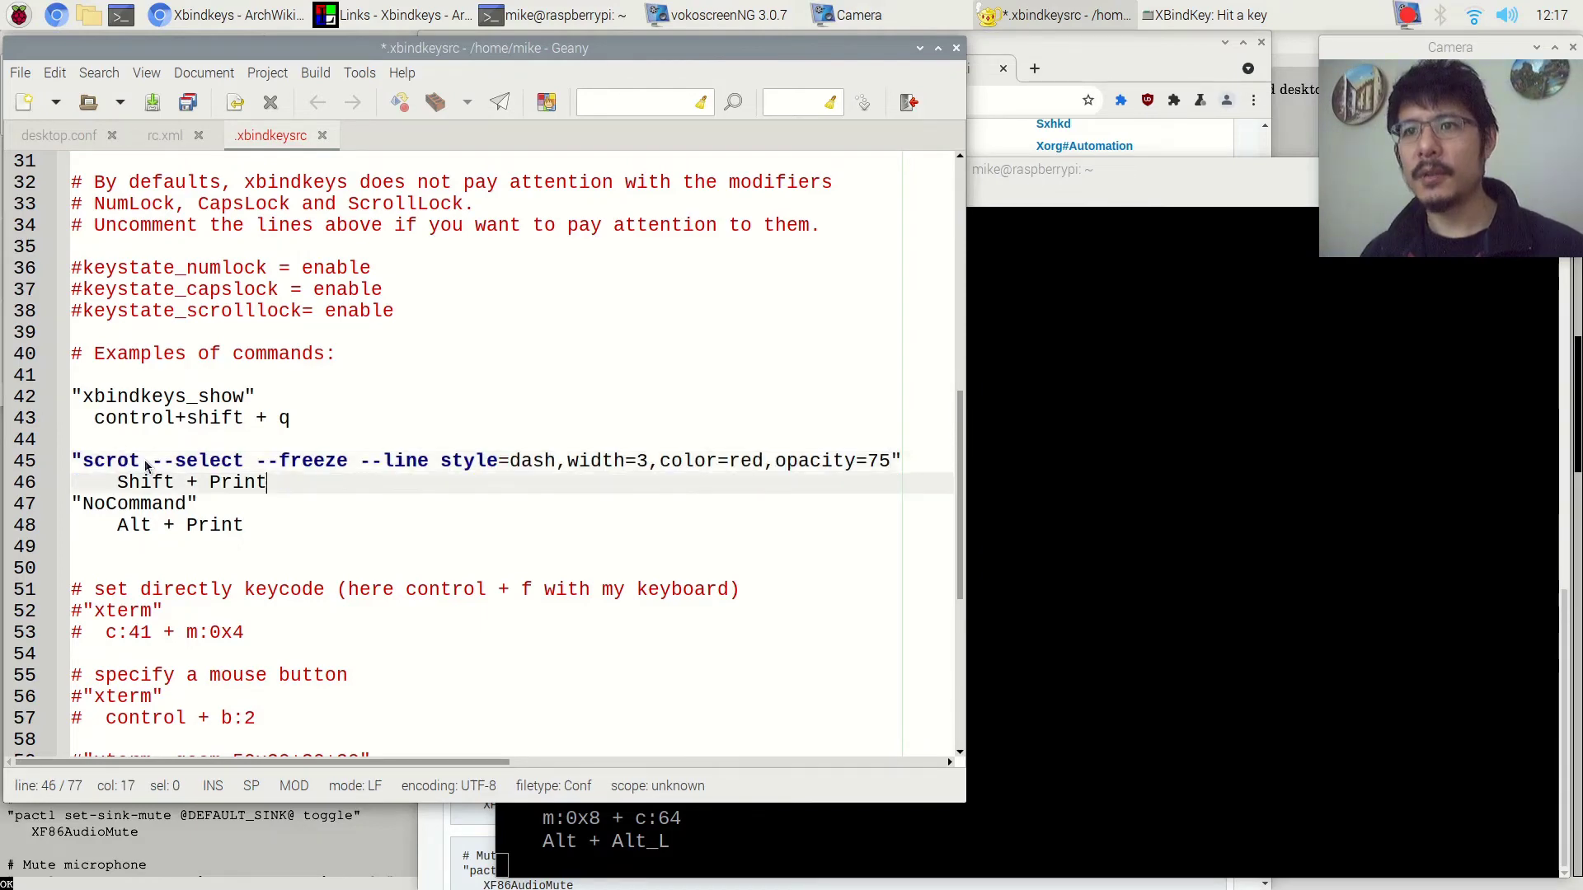
{"action": "key", "text": "Down"}
{"action": "key", "text": "Home"}
{"action": "key", "text": "Right"}
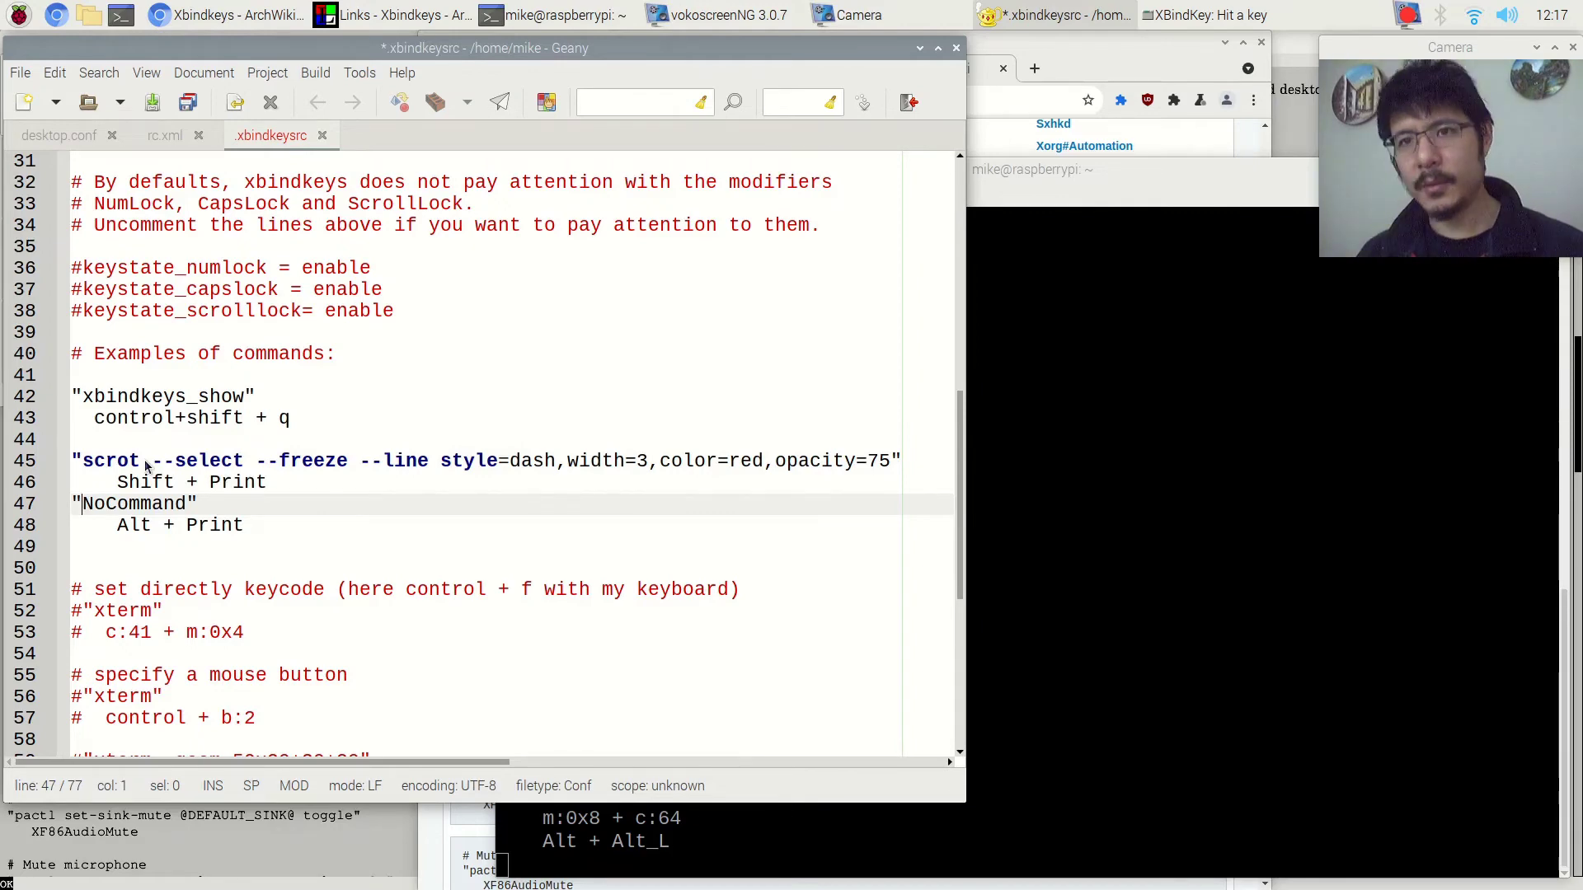
{"action": "key", "text": "ctrl+shift+Right"}
{"action": "key", "text": "Delete"}
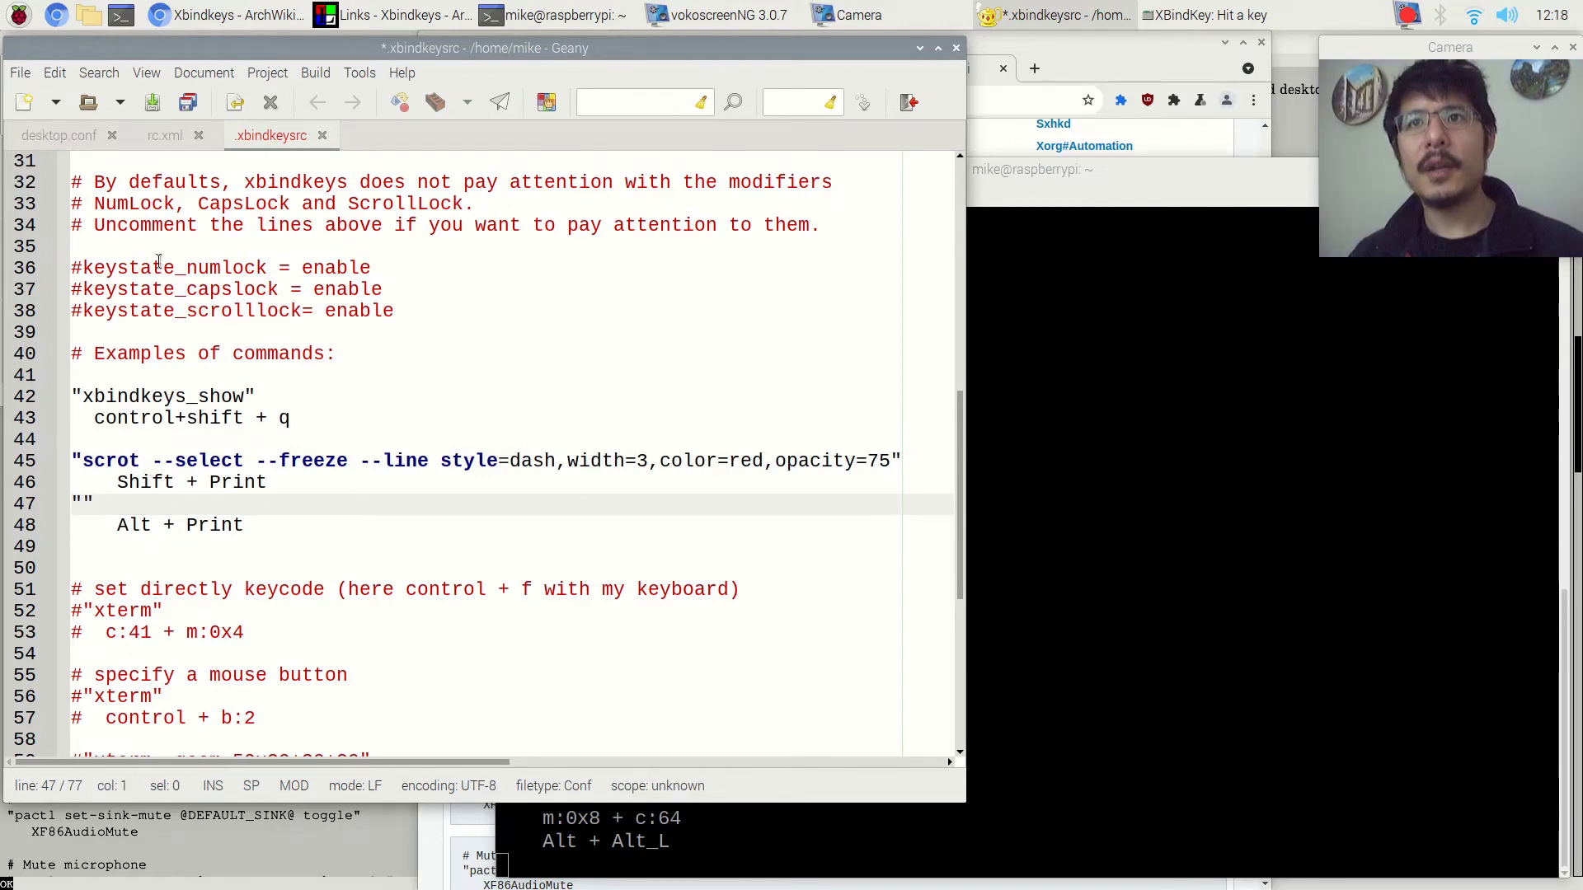
{"action": "left_click", "coordinate": [177, 142]}
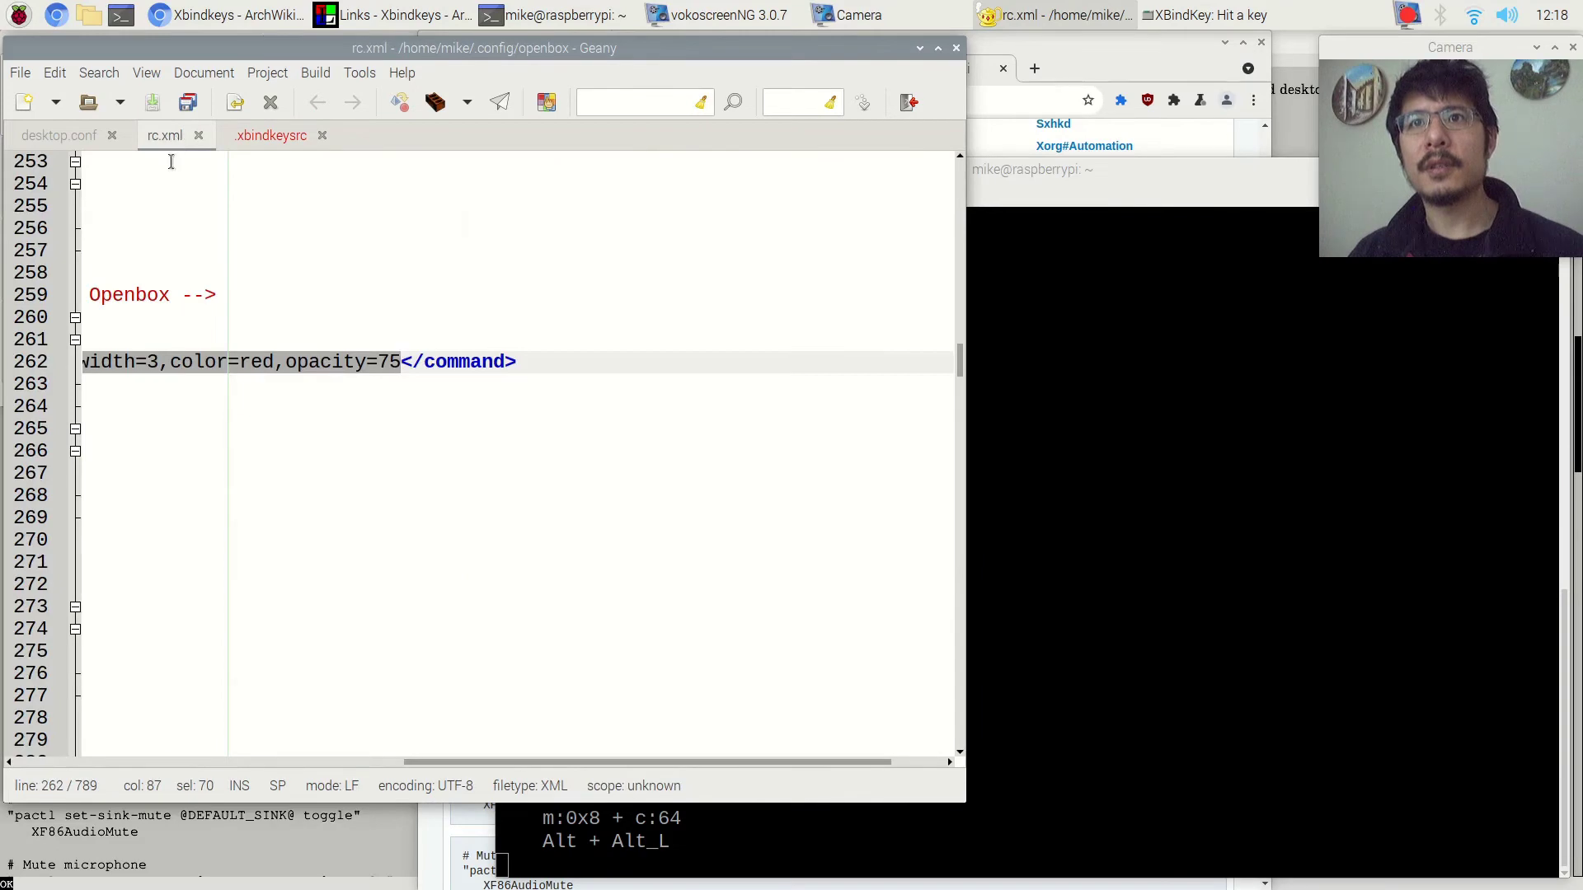
{"action": "left_click", "coordinate": [203, 341]}
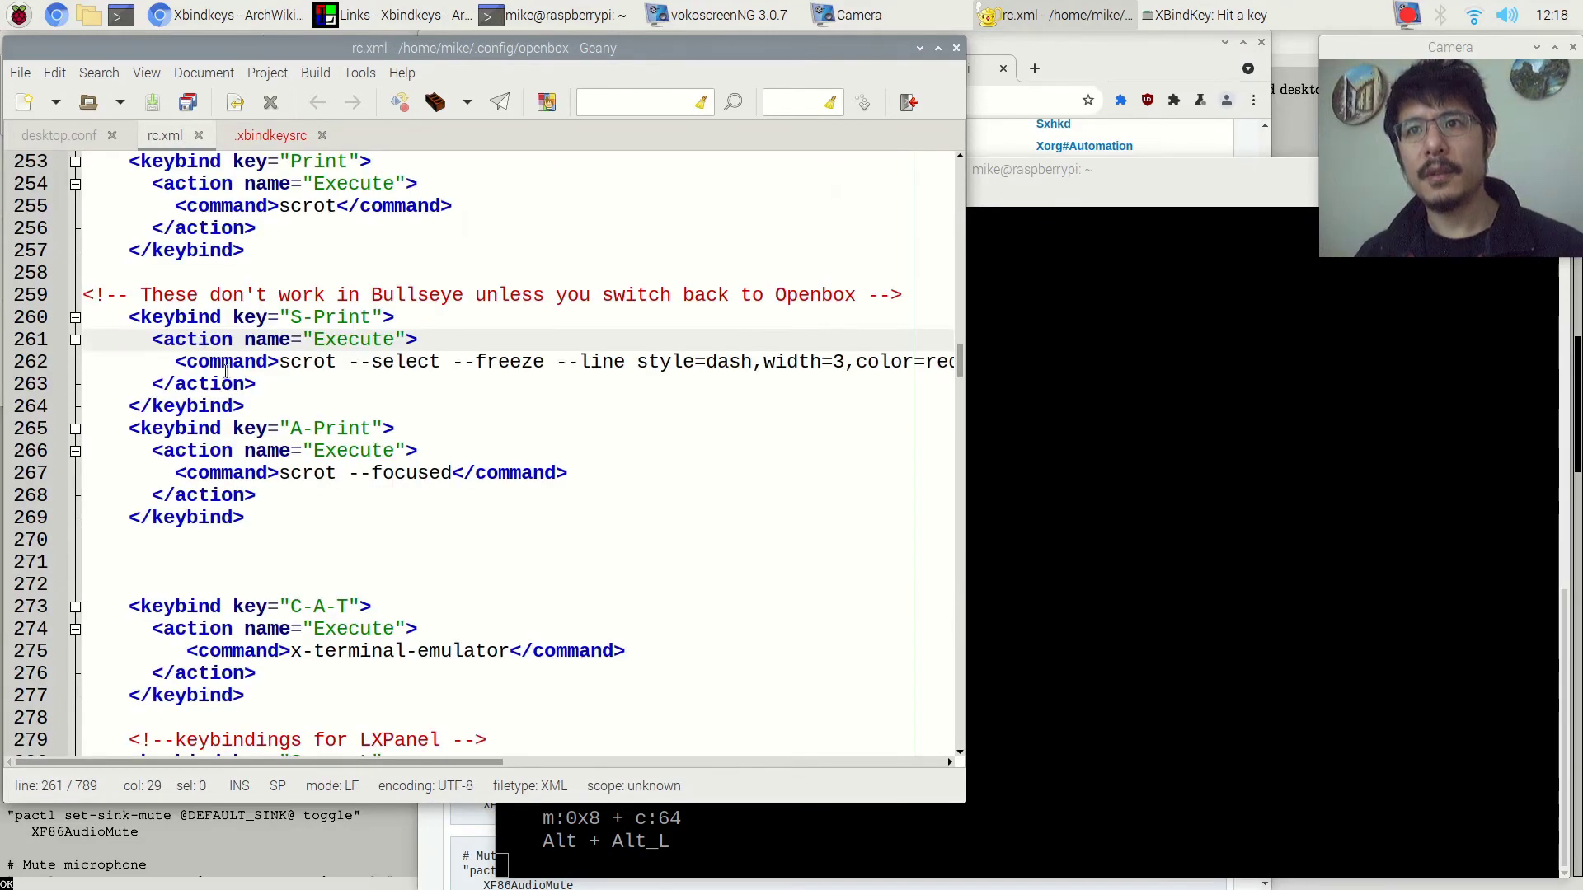
{"action": "double_click", "coordinate": [299, 472]}
{"action": "left_click_drag", "start_coordinate": [299, 472], "coordinate": [407, 472]}
{"action": "key", "text": "ctrl+c"}
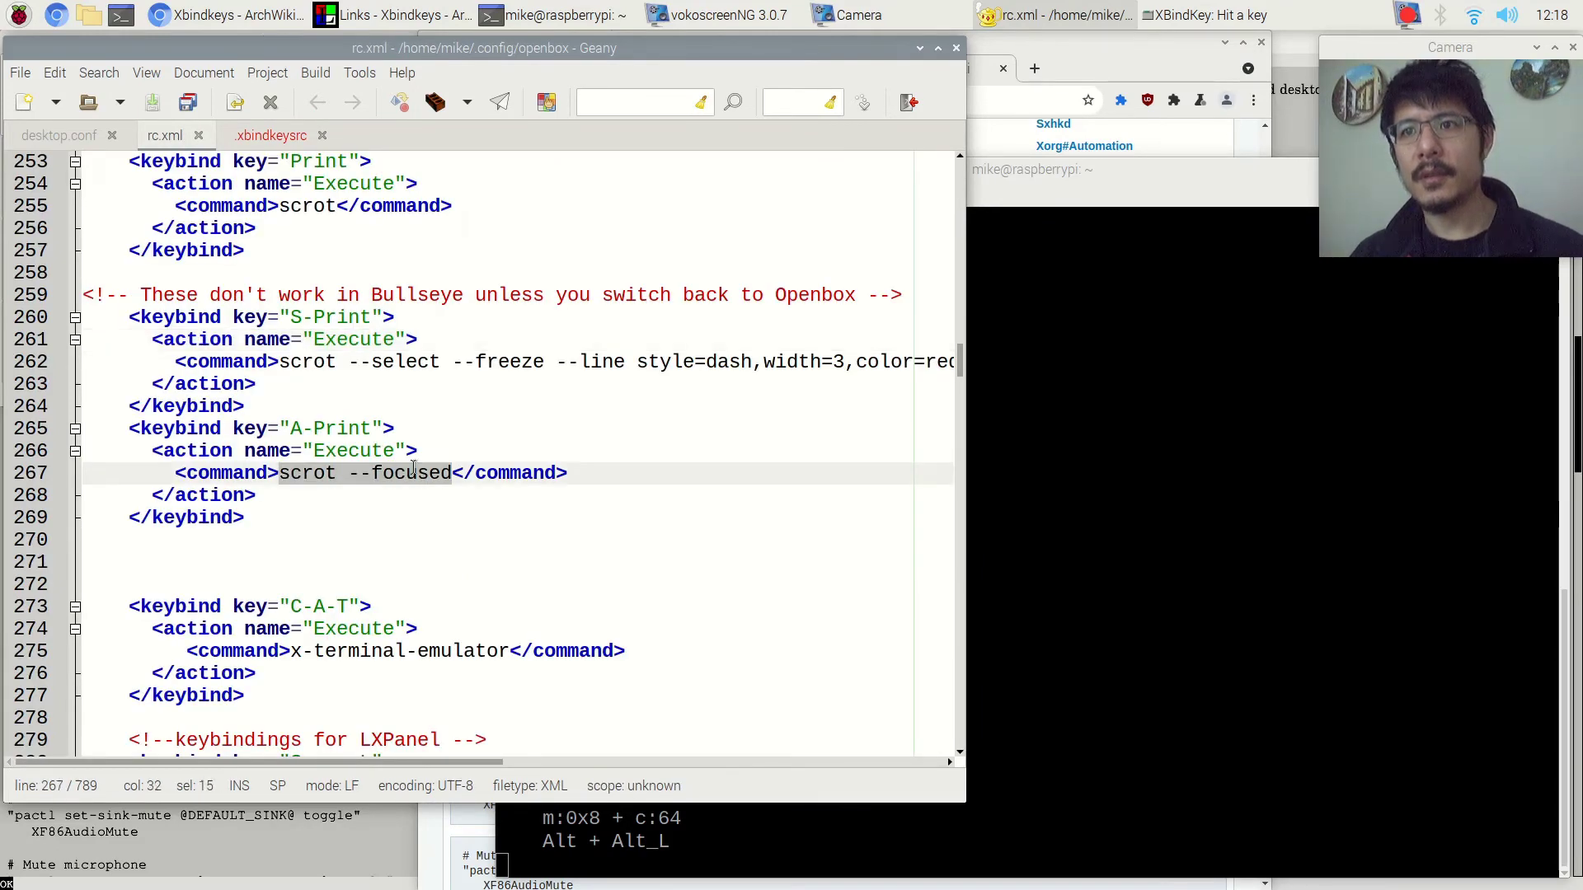
{"action": "left_click", "coordinate": [275, 142]}
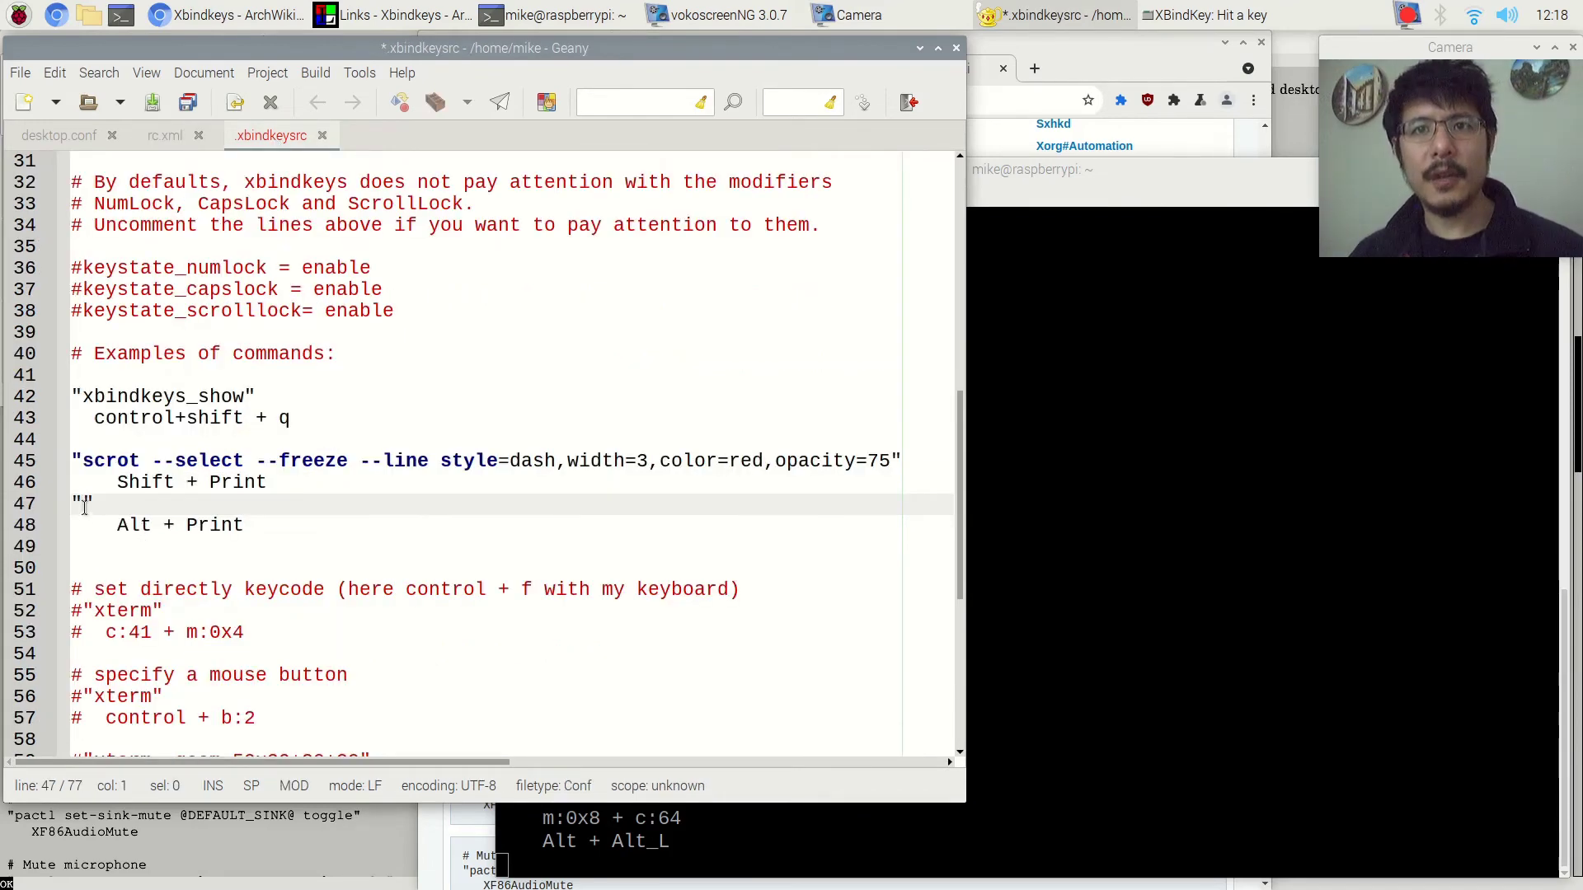
{"action": "key", "text": "ctrl+v"}
{"action": "left_click", "coordinate": [293, 529]}
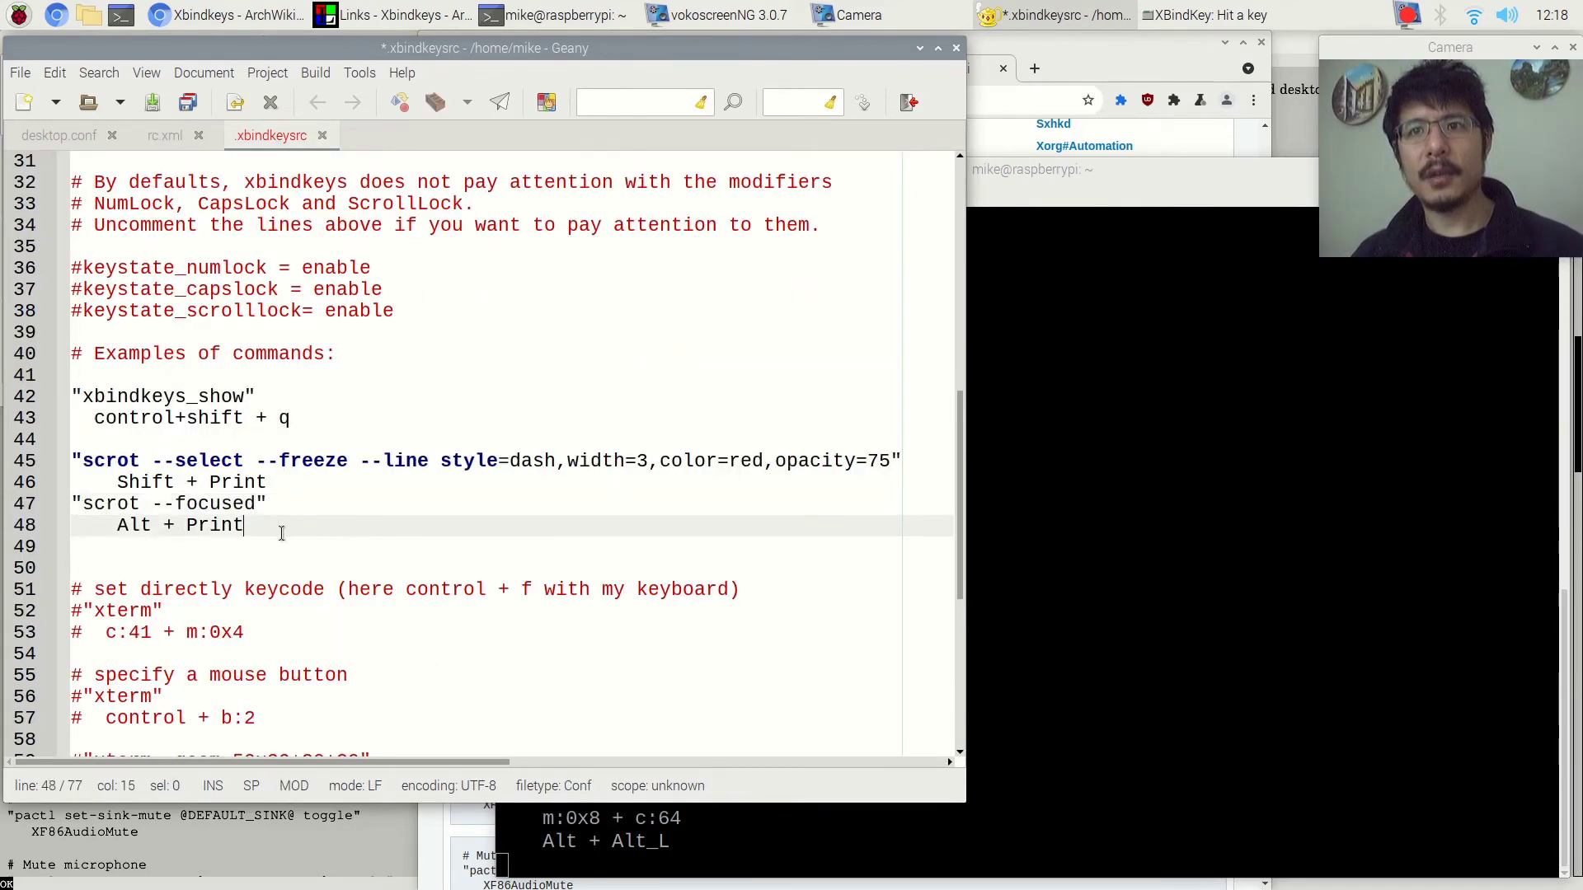
{"action": "left_click", "coordinate": [190, 102]}
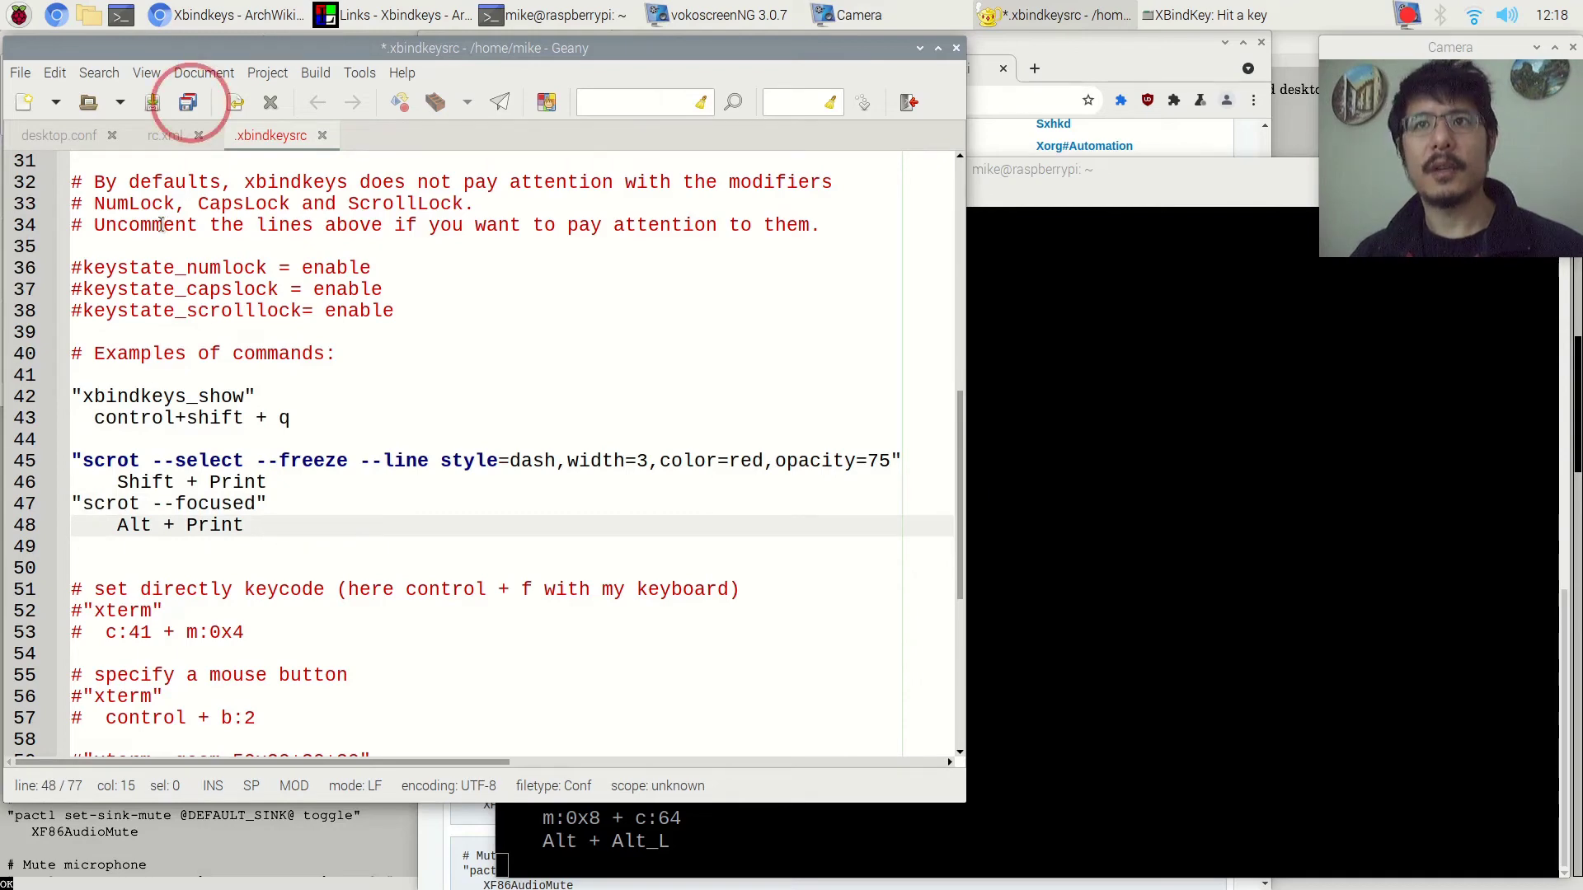
{"action": "left_click", "coordinate": [188, 106]}
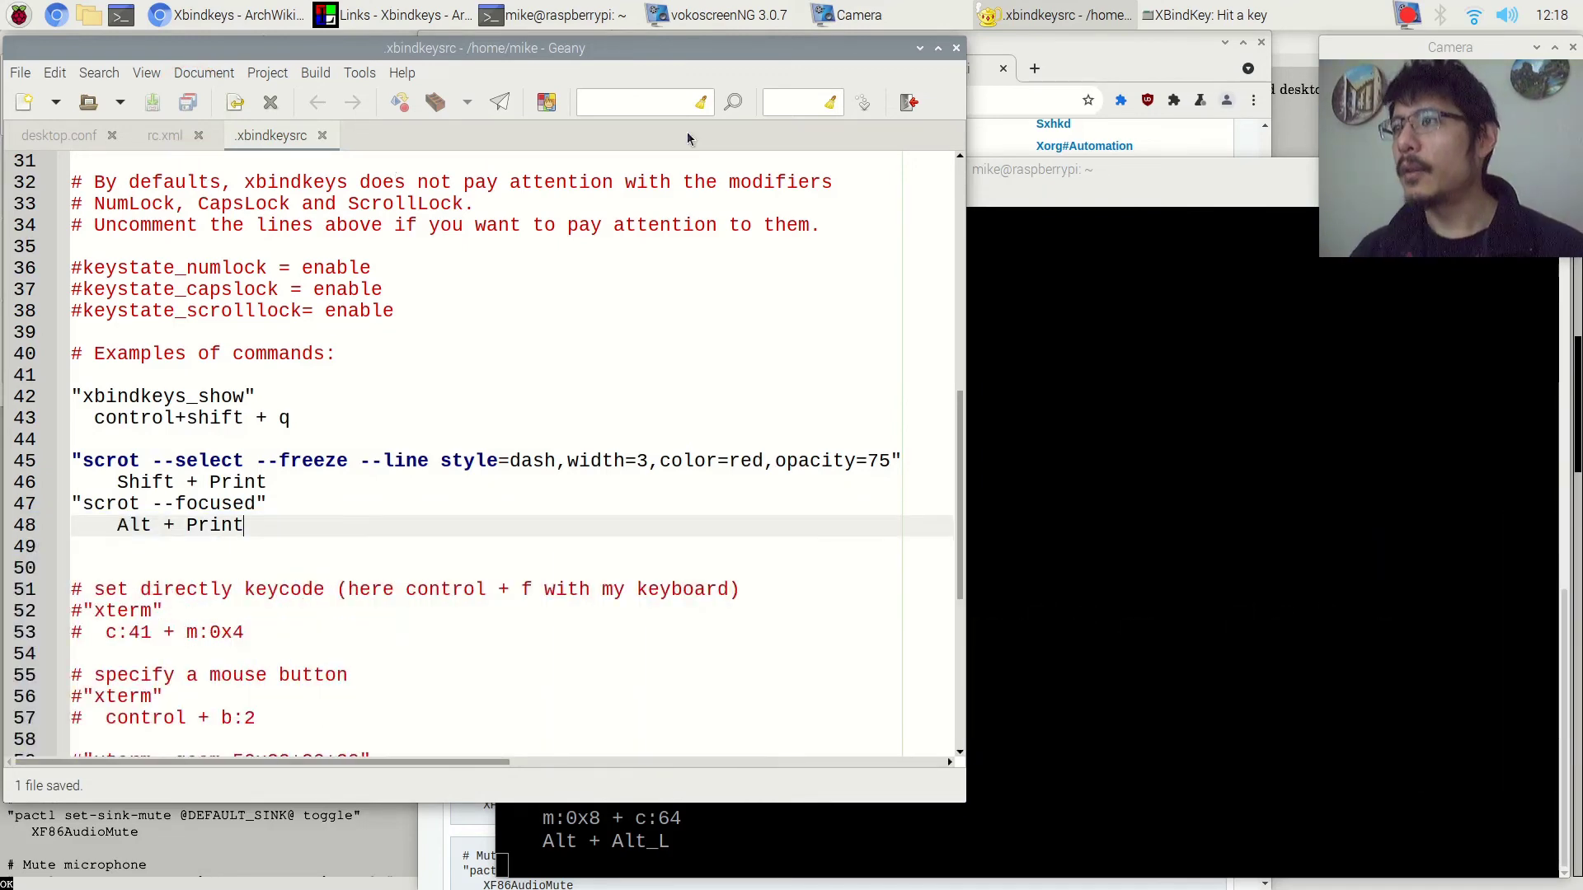
- Close the XBindKey capture window and clear the terminal with the clear command
{"action": "left_click", "coordinate": [1021, 168]}
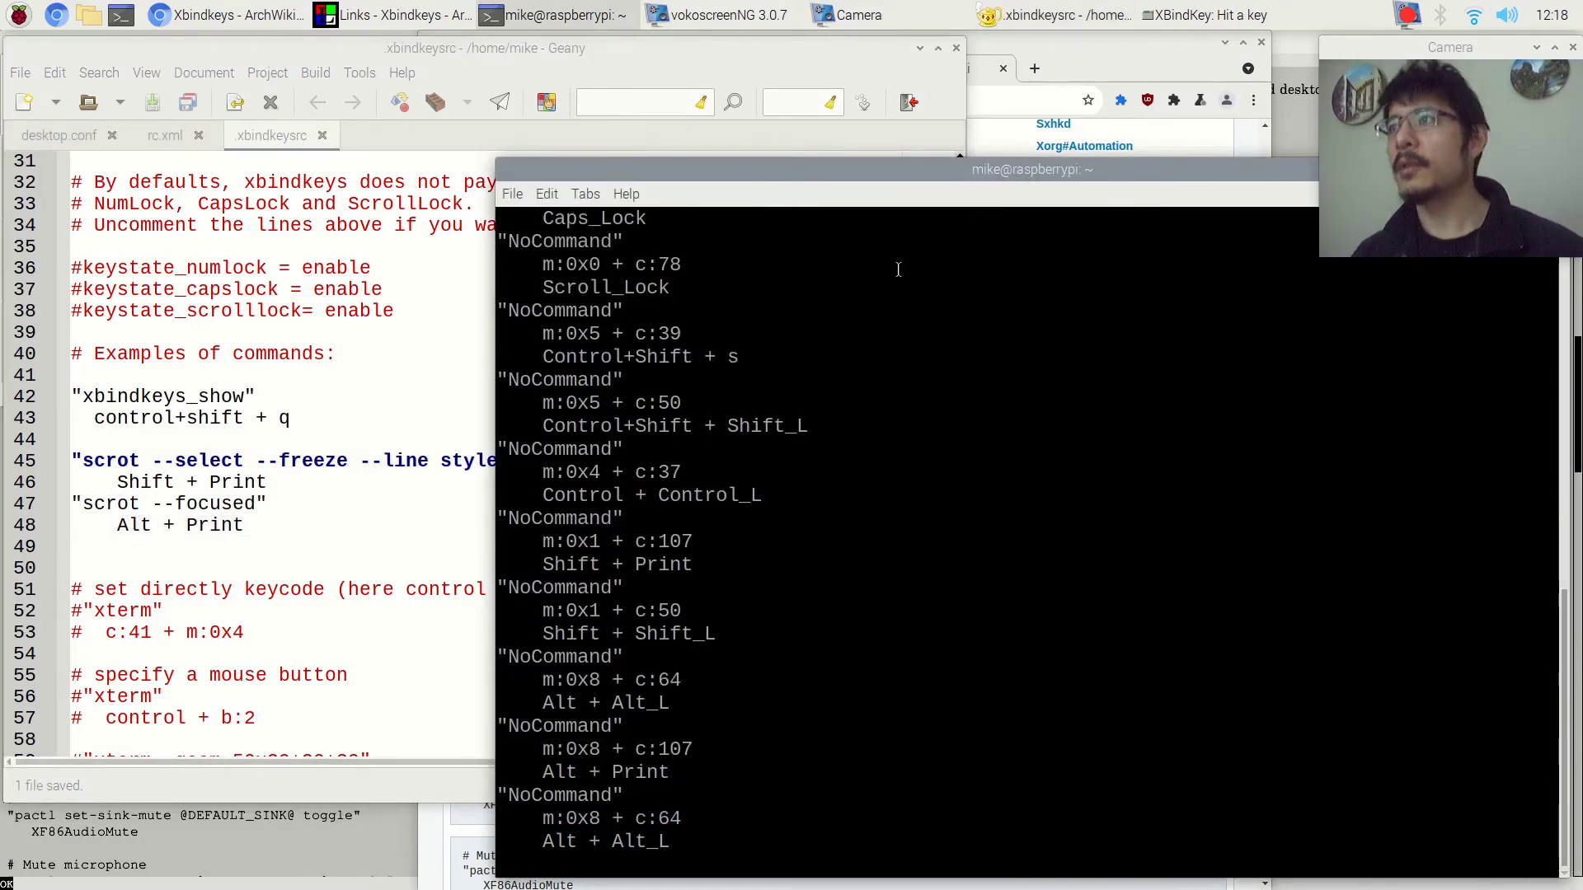
{"action": "left_click", "coordinate": [1187, 16]}
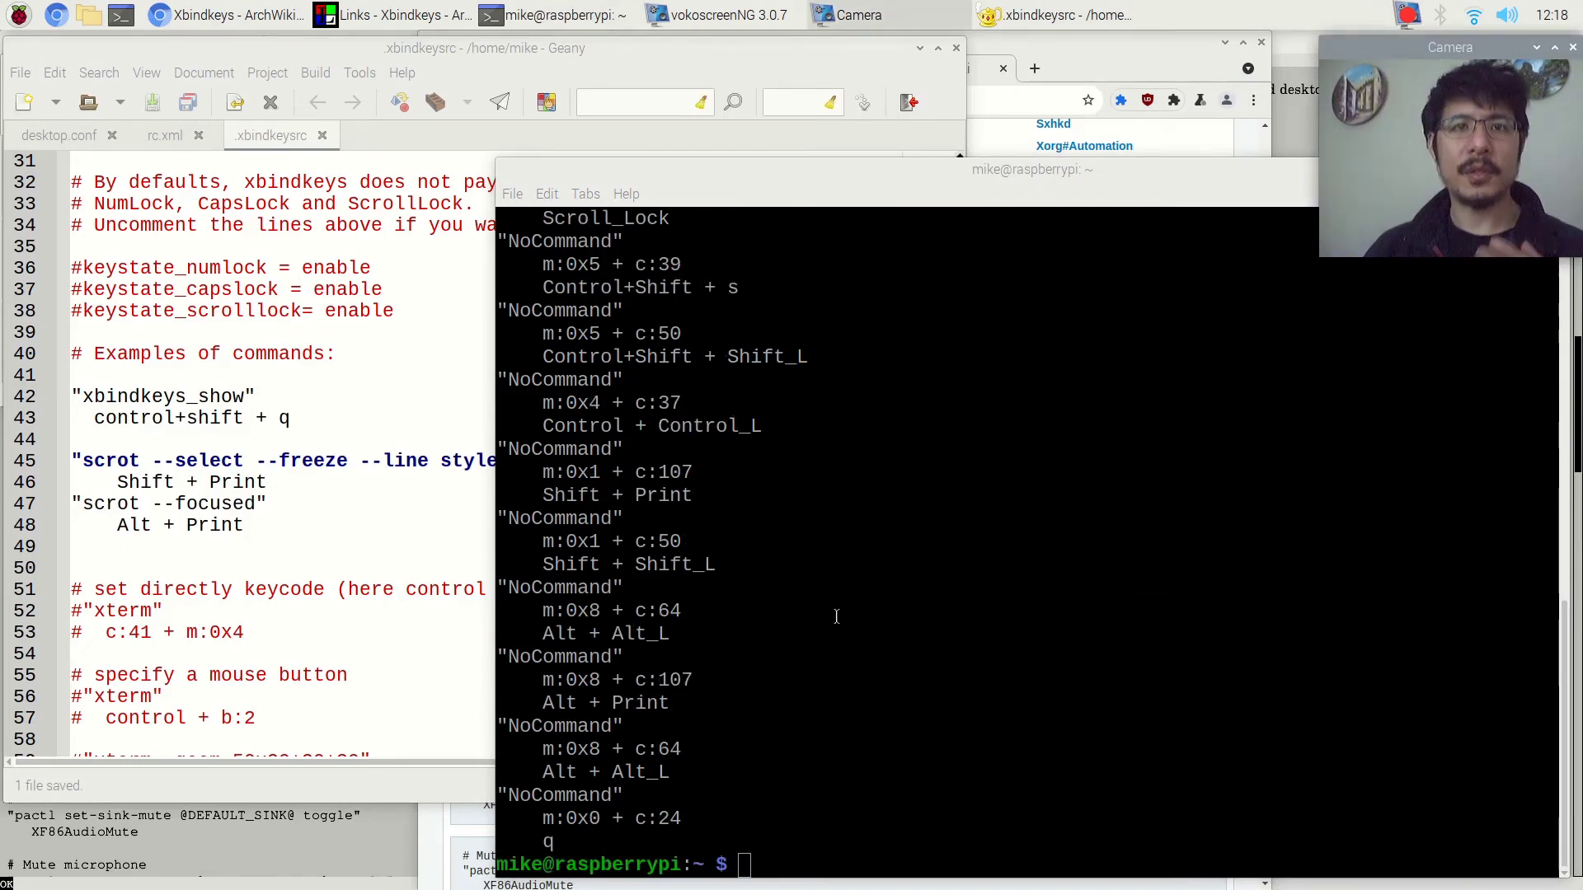
{"action": "left_click", "coordinate": [853, 168]}
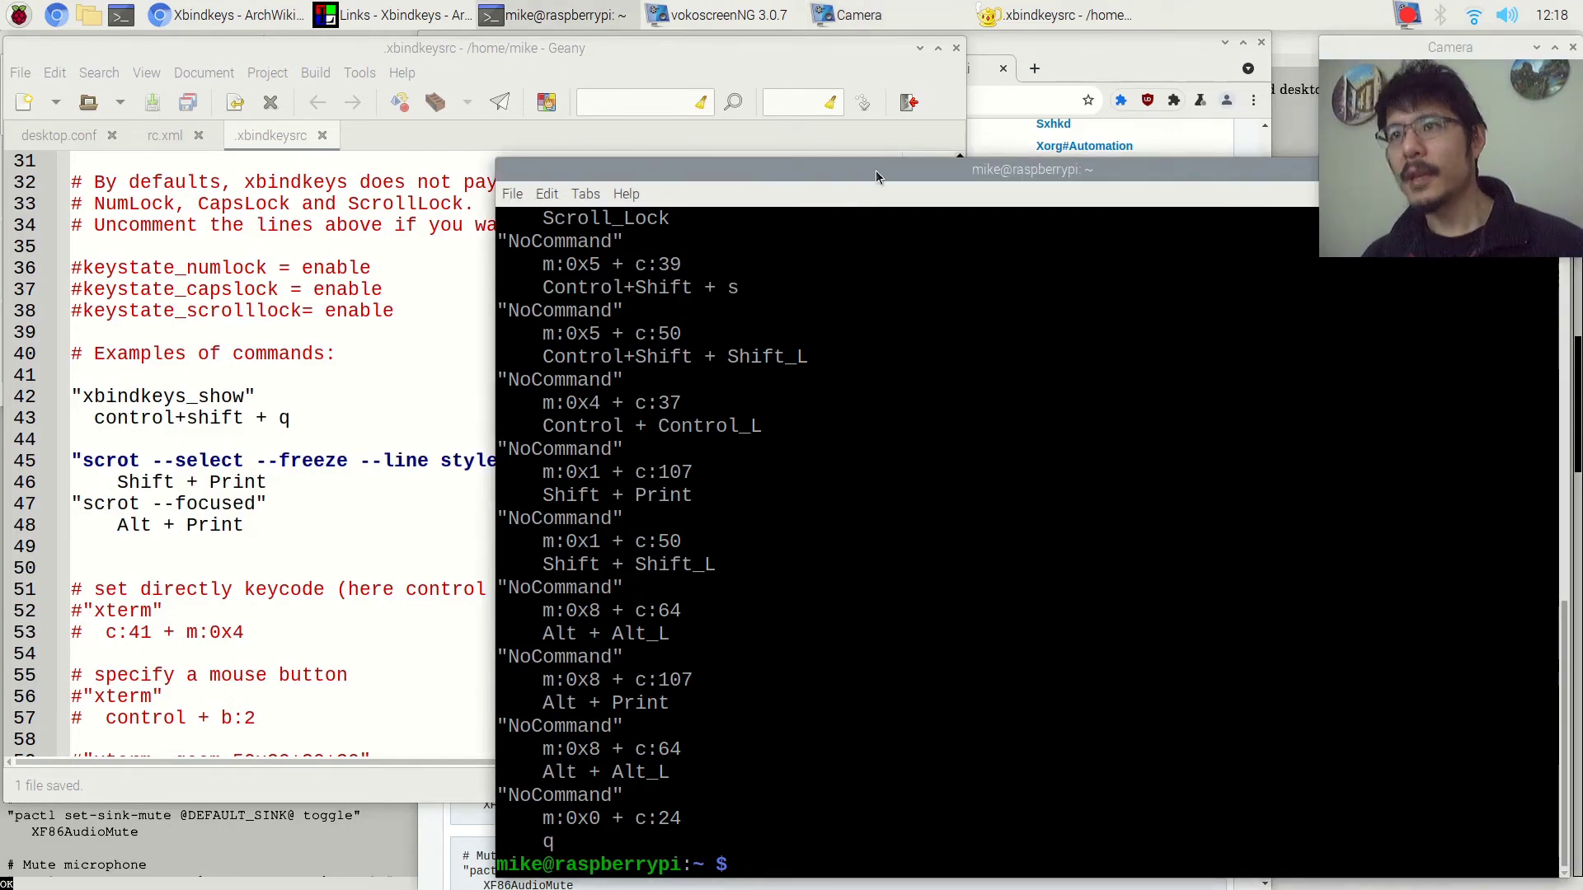
{"action": "type", "text": "clear"}
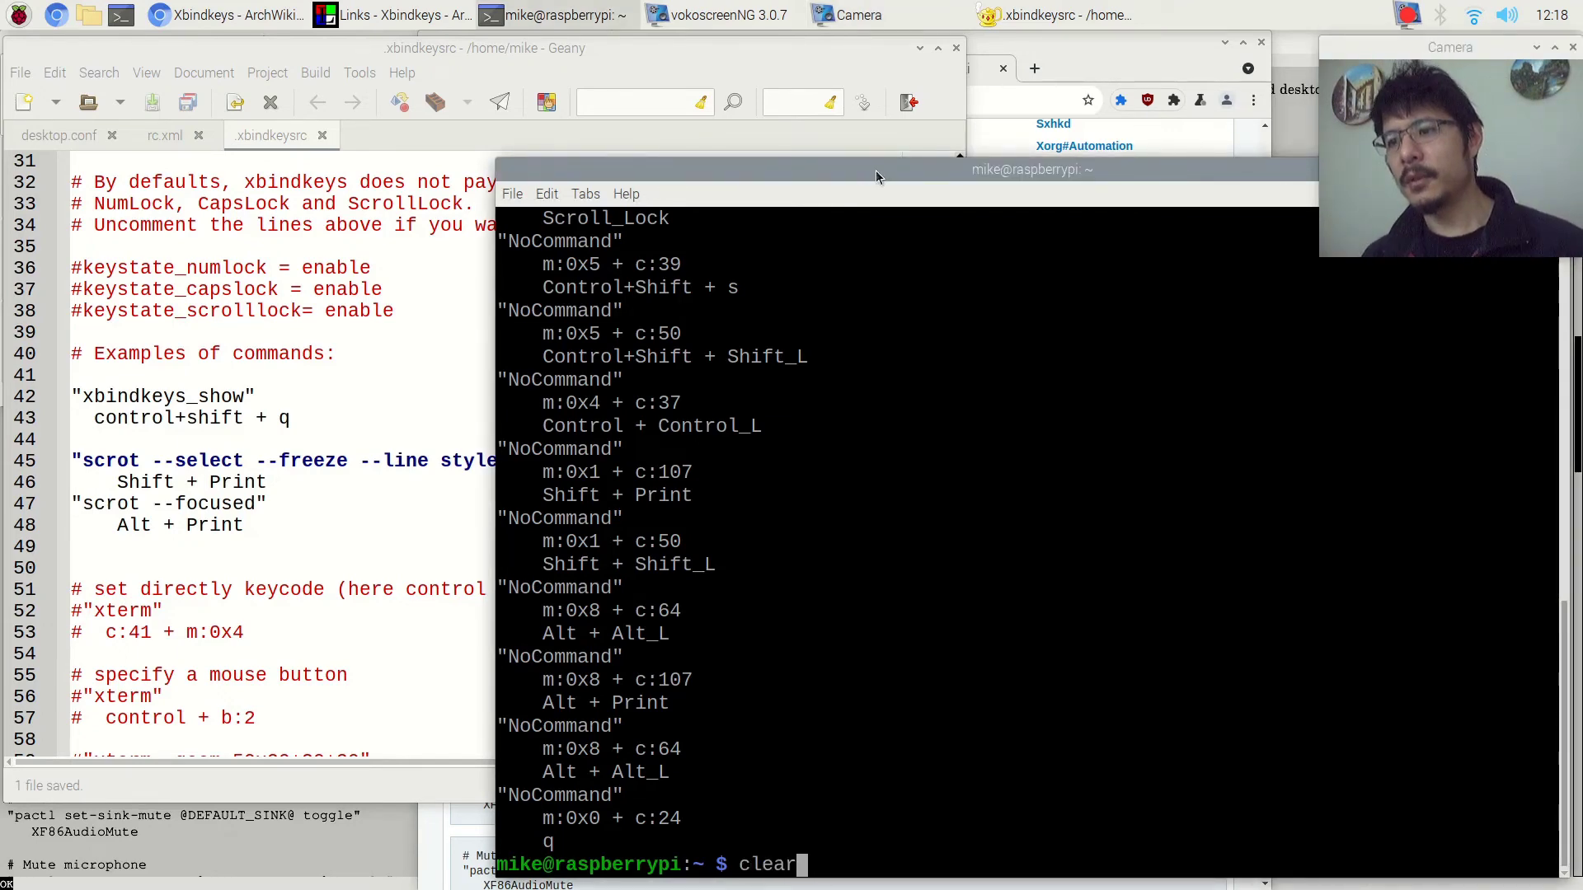
{"action": "key", "text": "Return"}
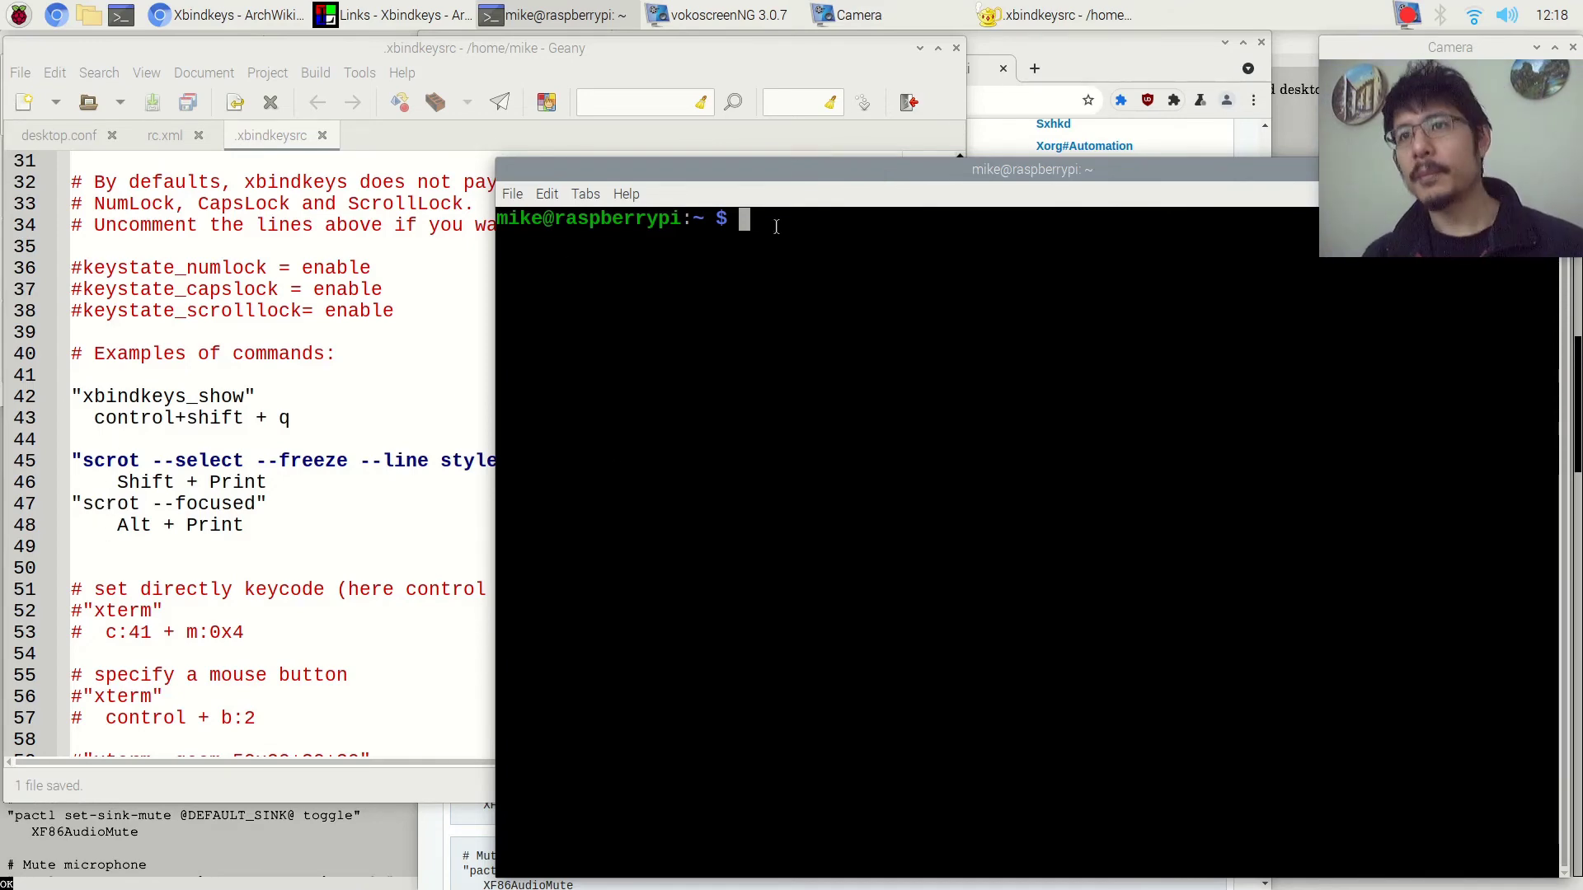
- Run xbindkeys --poll-rc in the terminal to load the edited .xbindkeysrc
{"action": "type", "text": "xbind"}
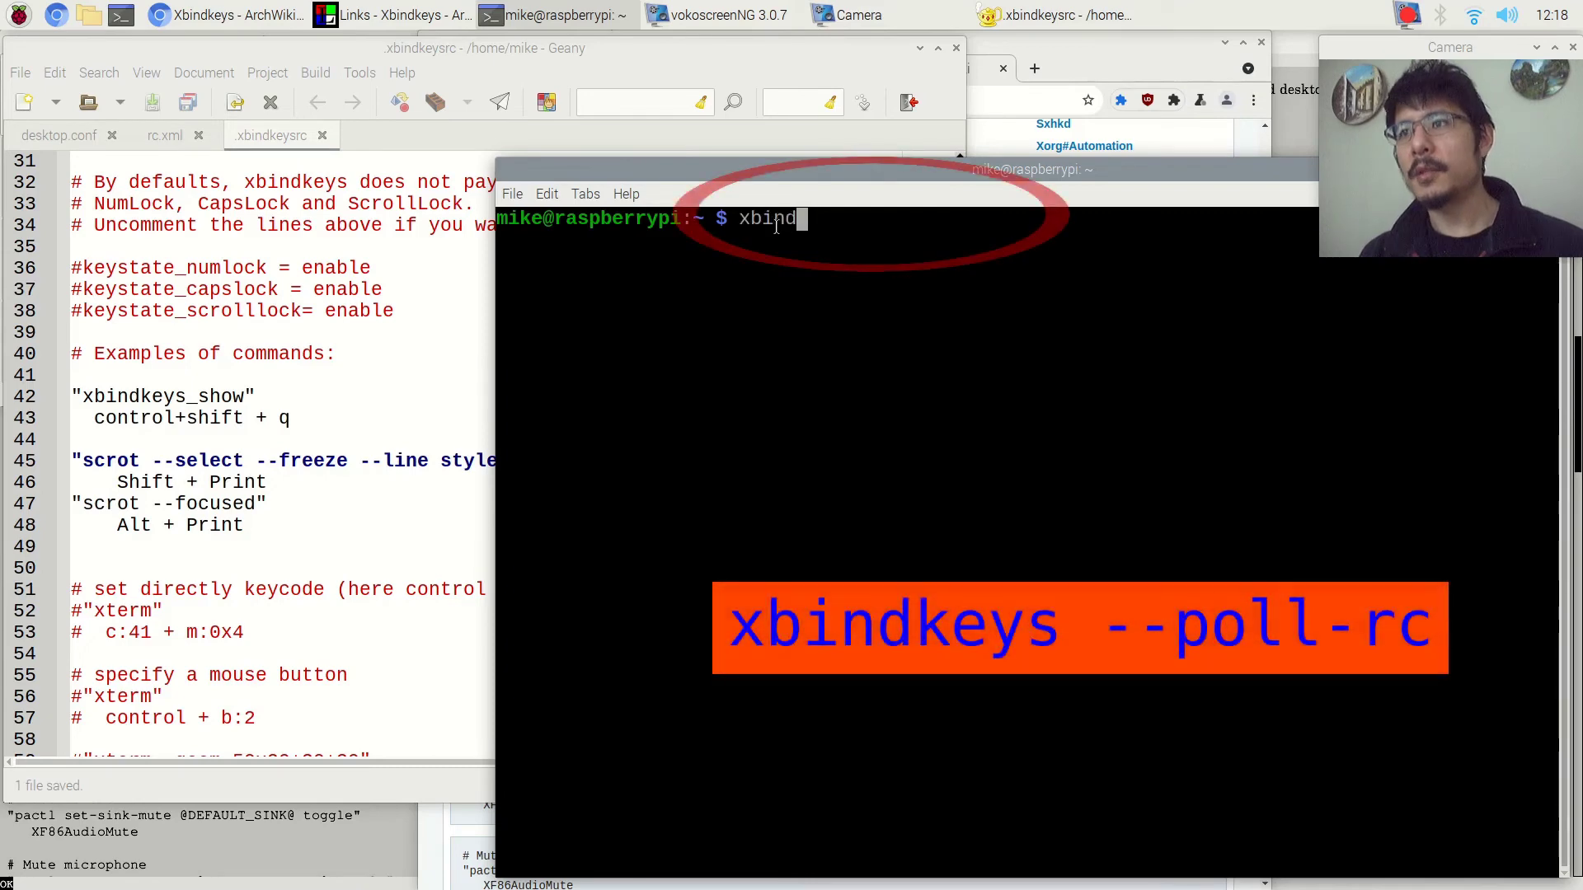
{"action": "type", "text": "keys -"}
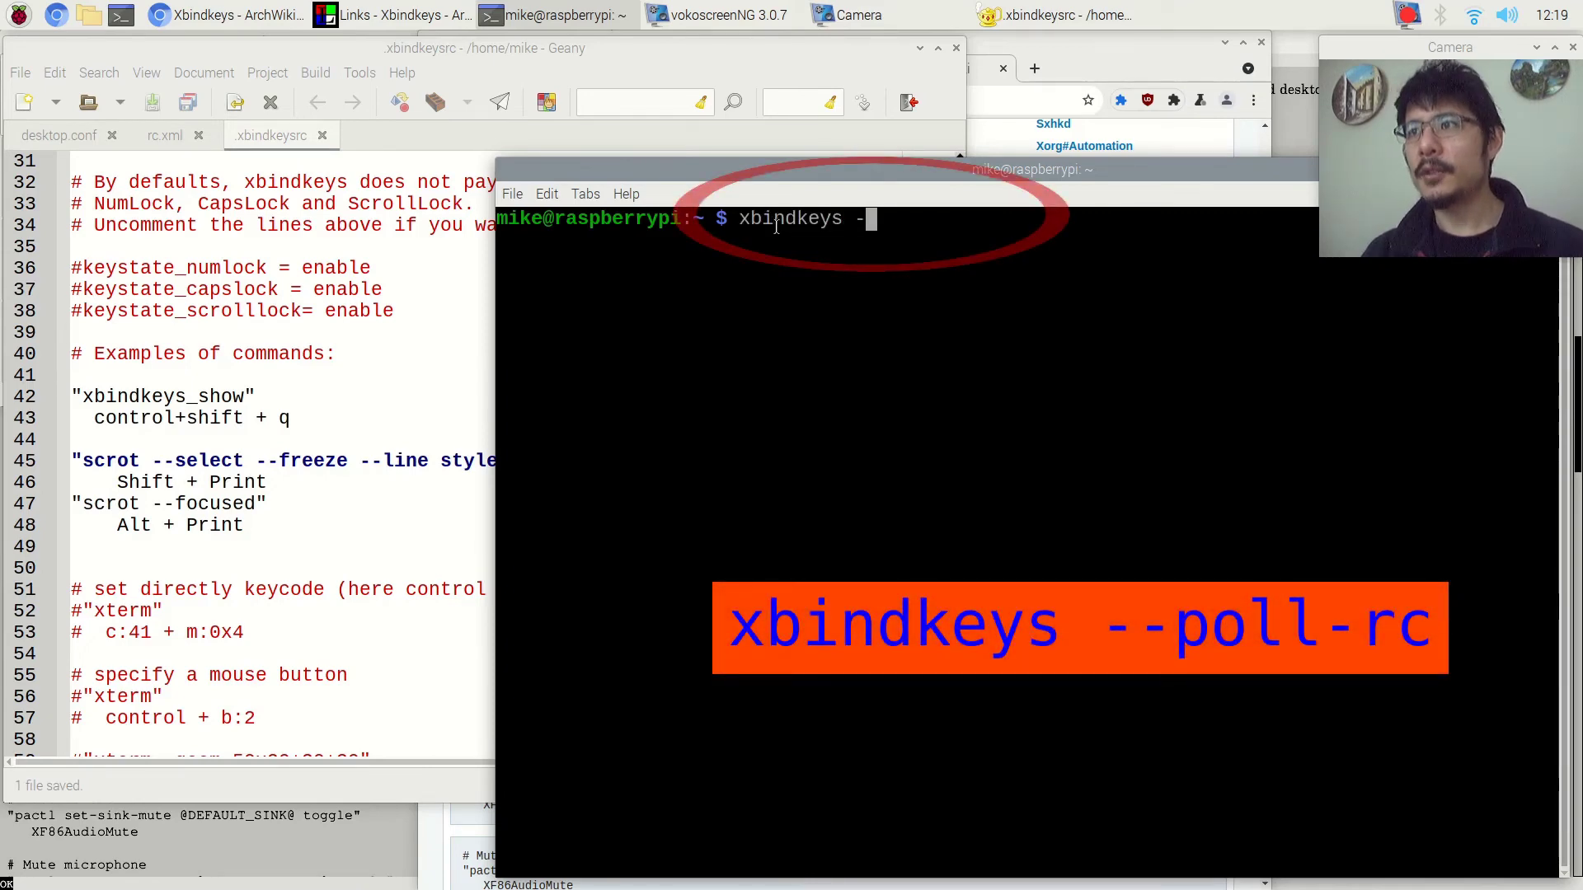
{"action": "type", "text": "-poll-"}
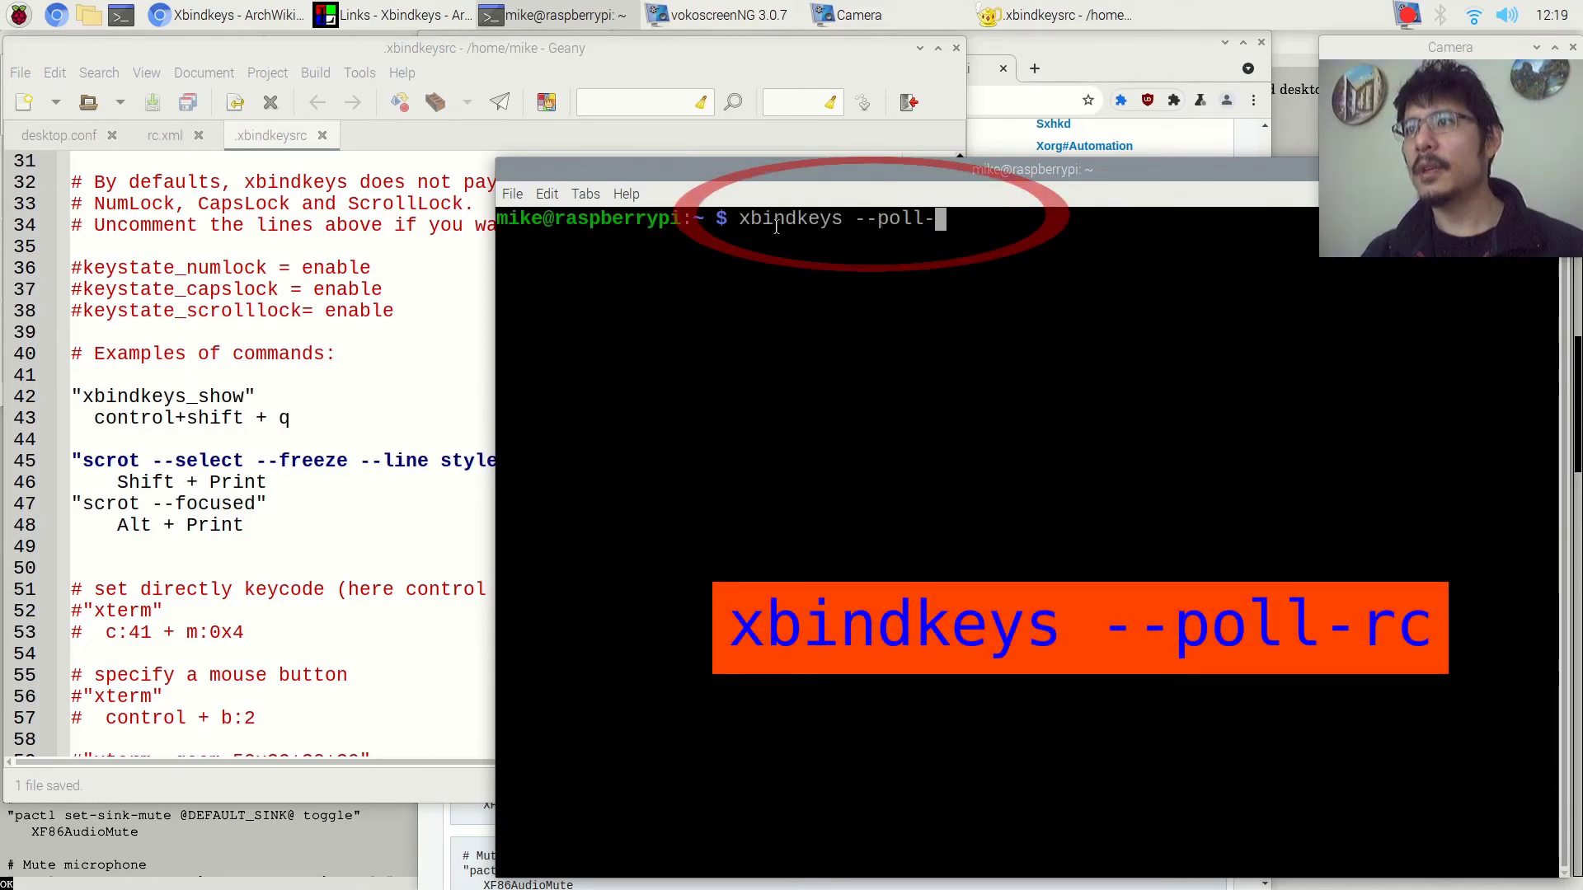
{"action": "type", "text": "rc"}
{"action": "key", "text": "Return"}
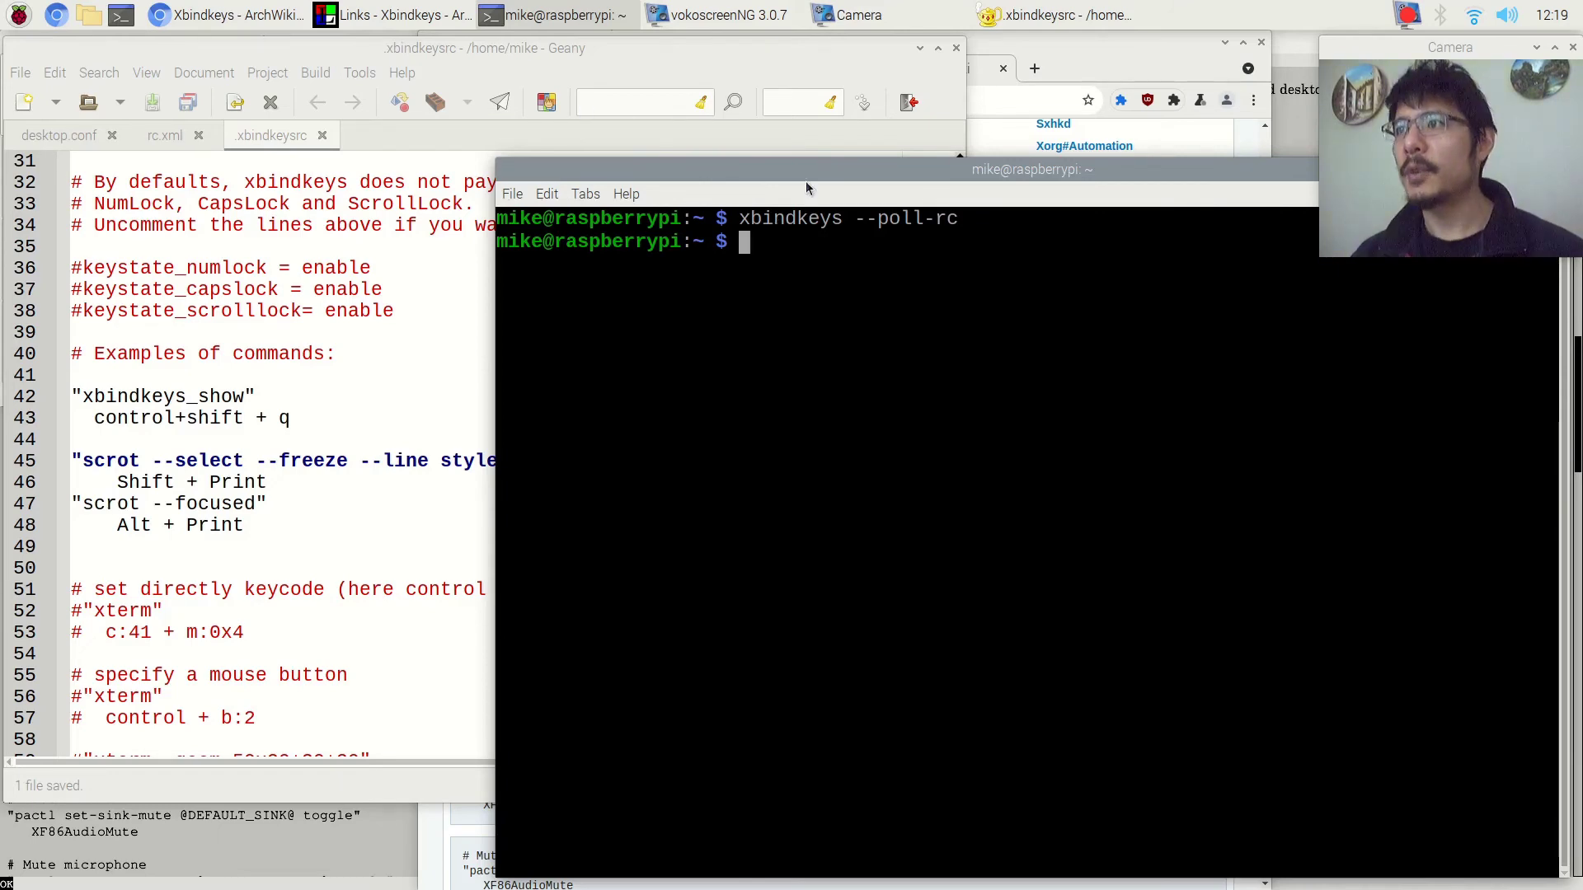
{"action": "left_click_drag", "start_coordinate": [805, 175], "coordinate": [781, 167]}
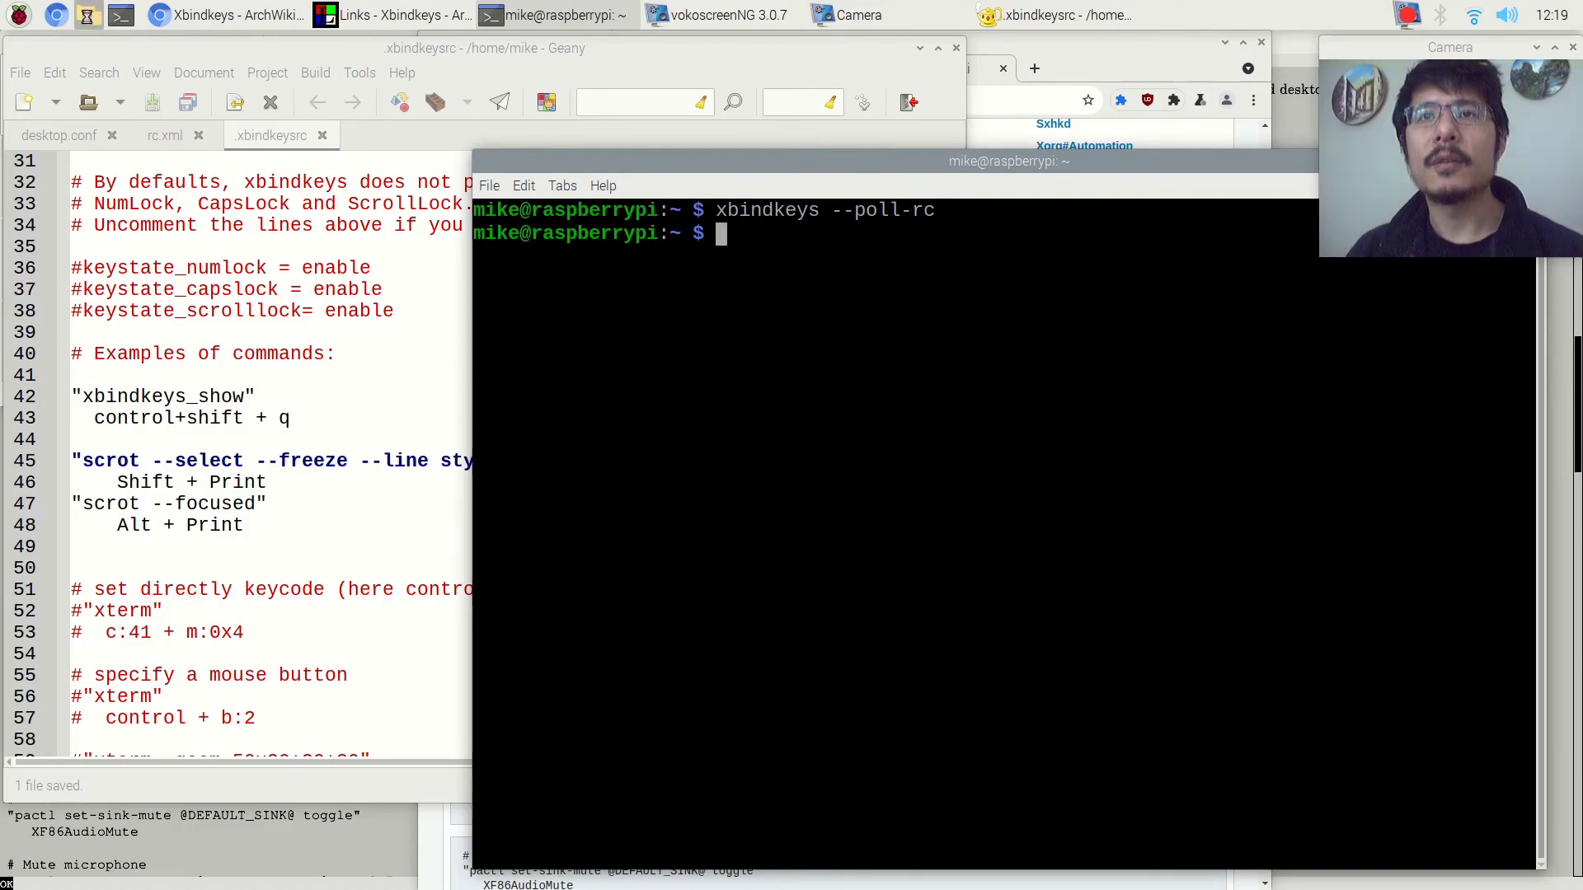
{"action": "left_click", "coordinate": [89, 16]}
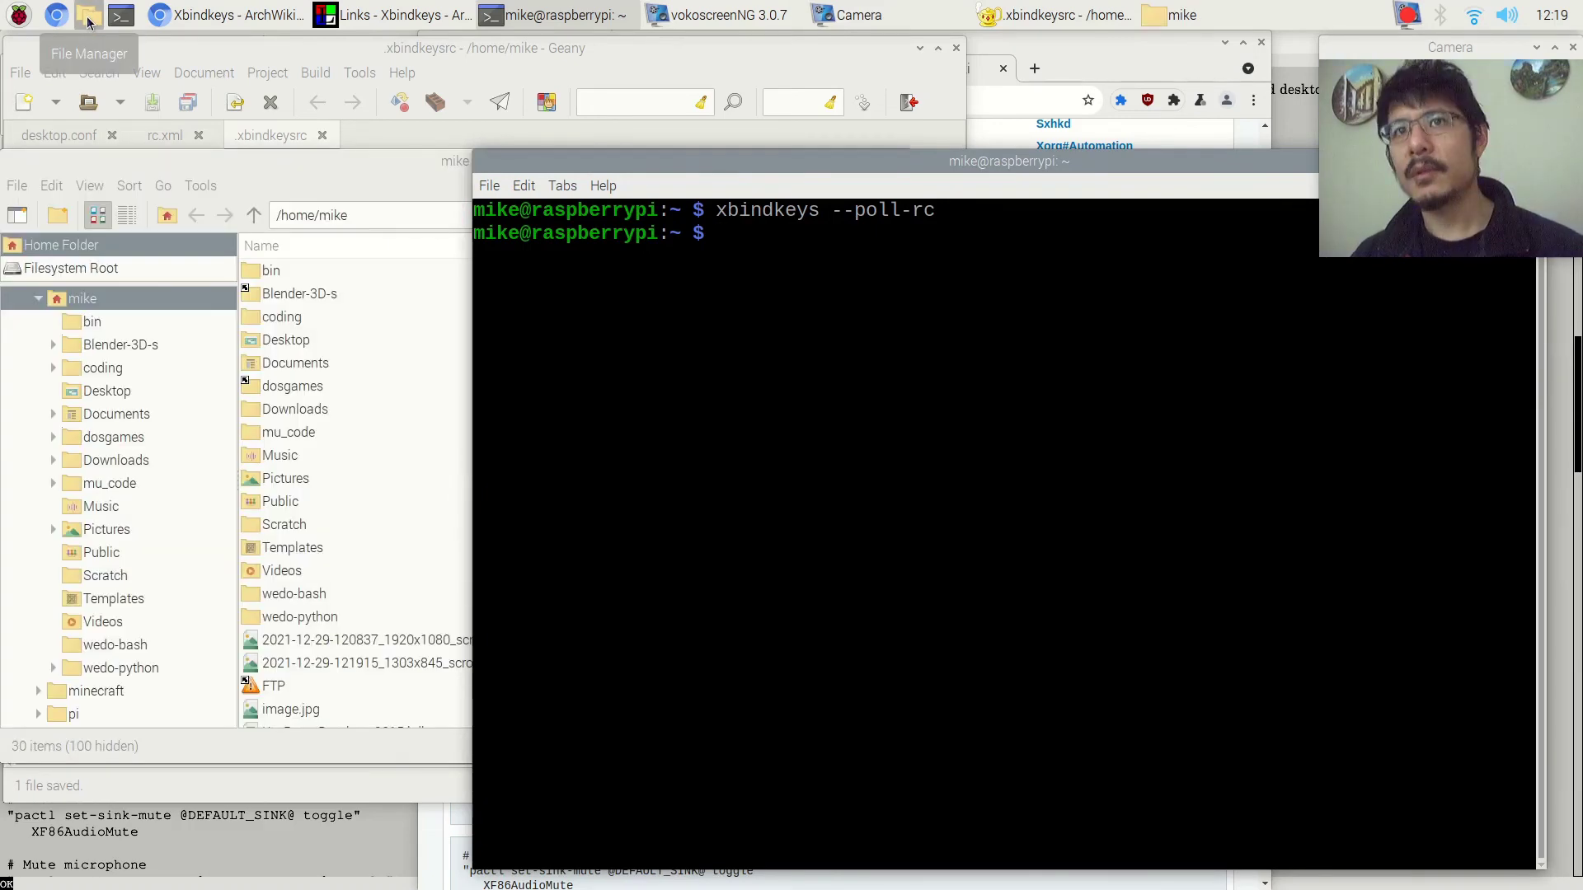
{"action": "left_click", "coordinate": [252, 205]}
{"action": "left_click_drag", "start_coordinate": [346, 160], "coordinate": [423, 193]}
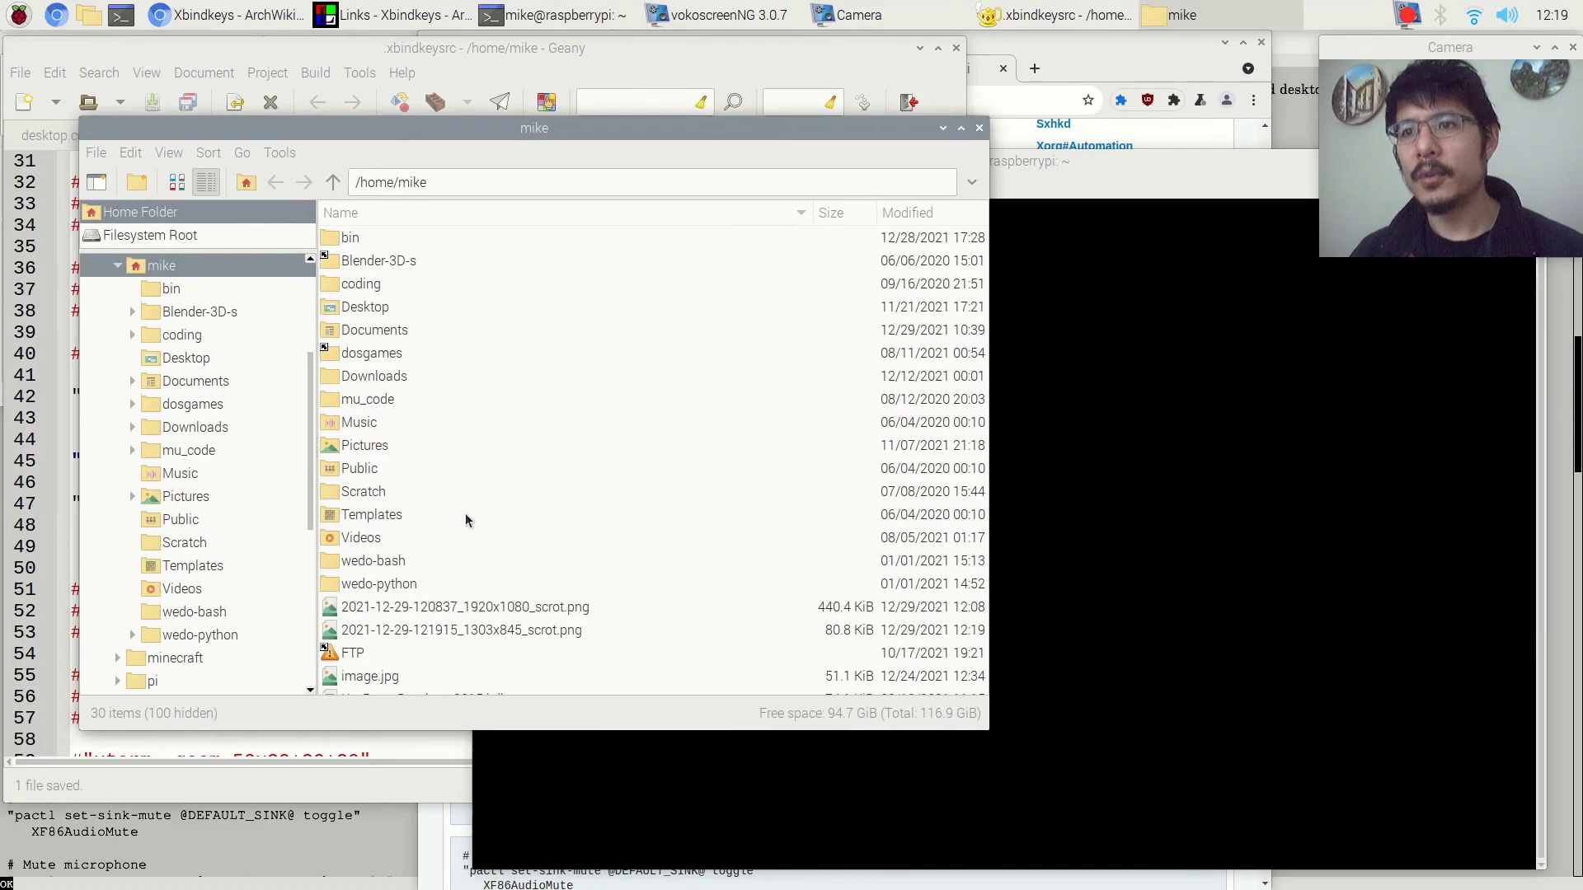
{"action": "left_click", "coordinate": [563, 630]}
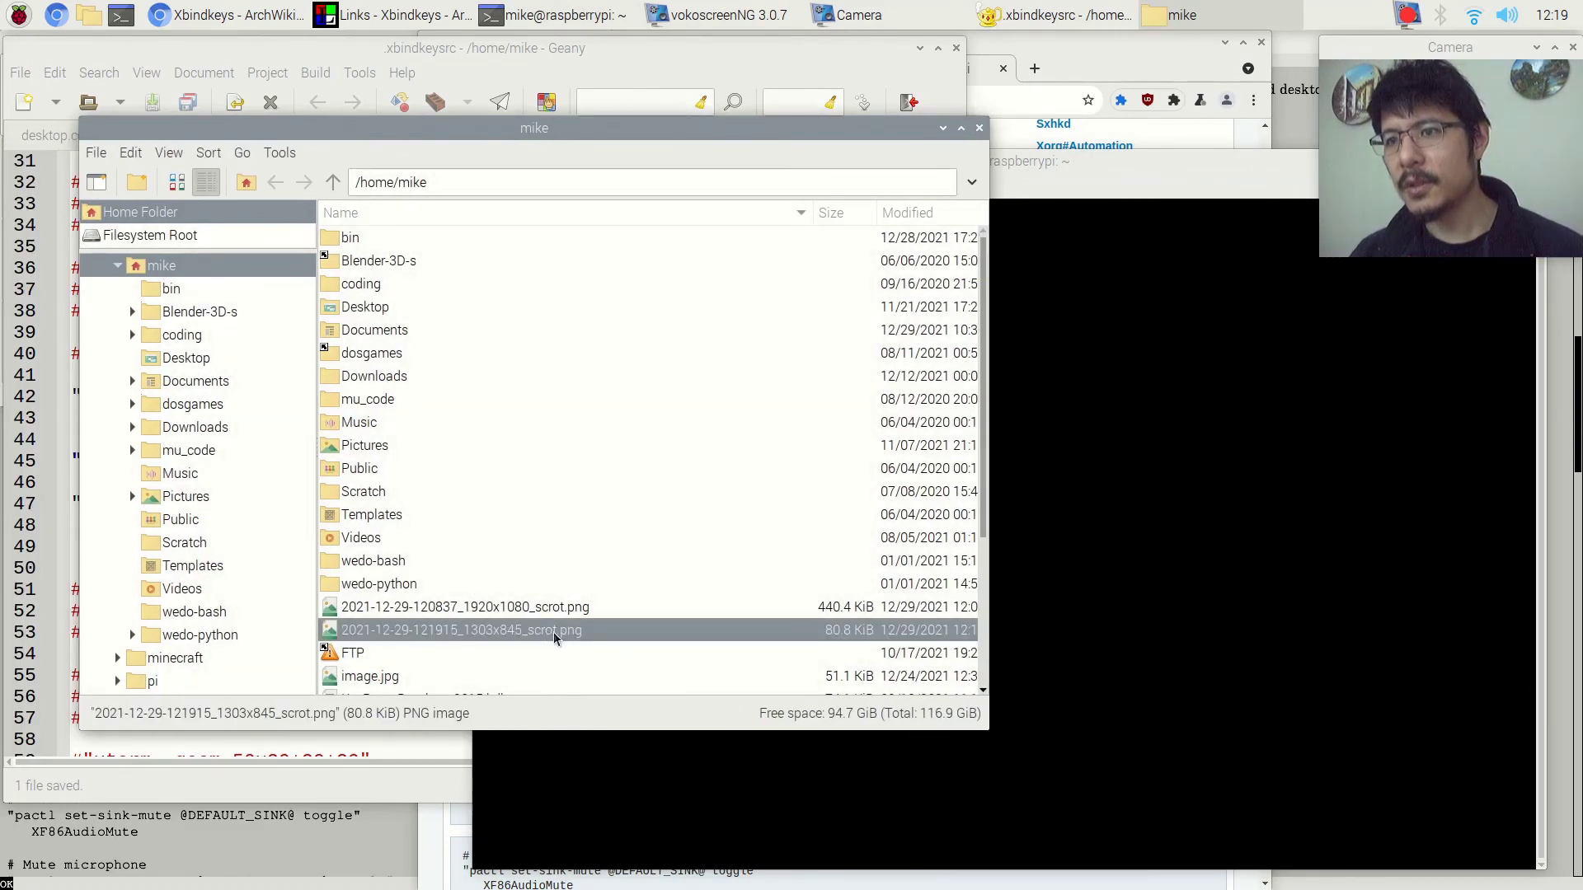
{"action": "right_click", "coordinate": [552, 632]}
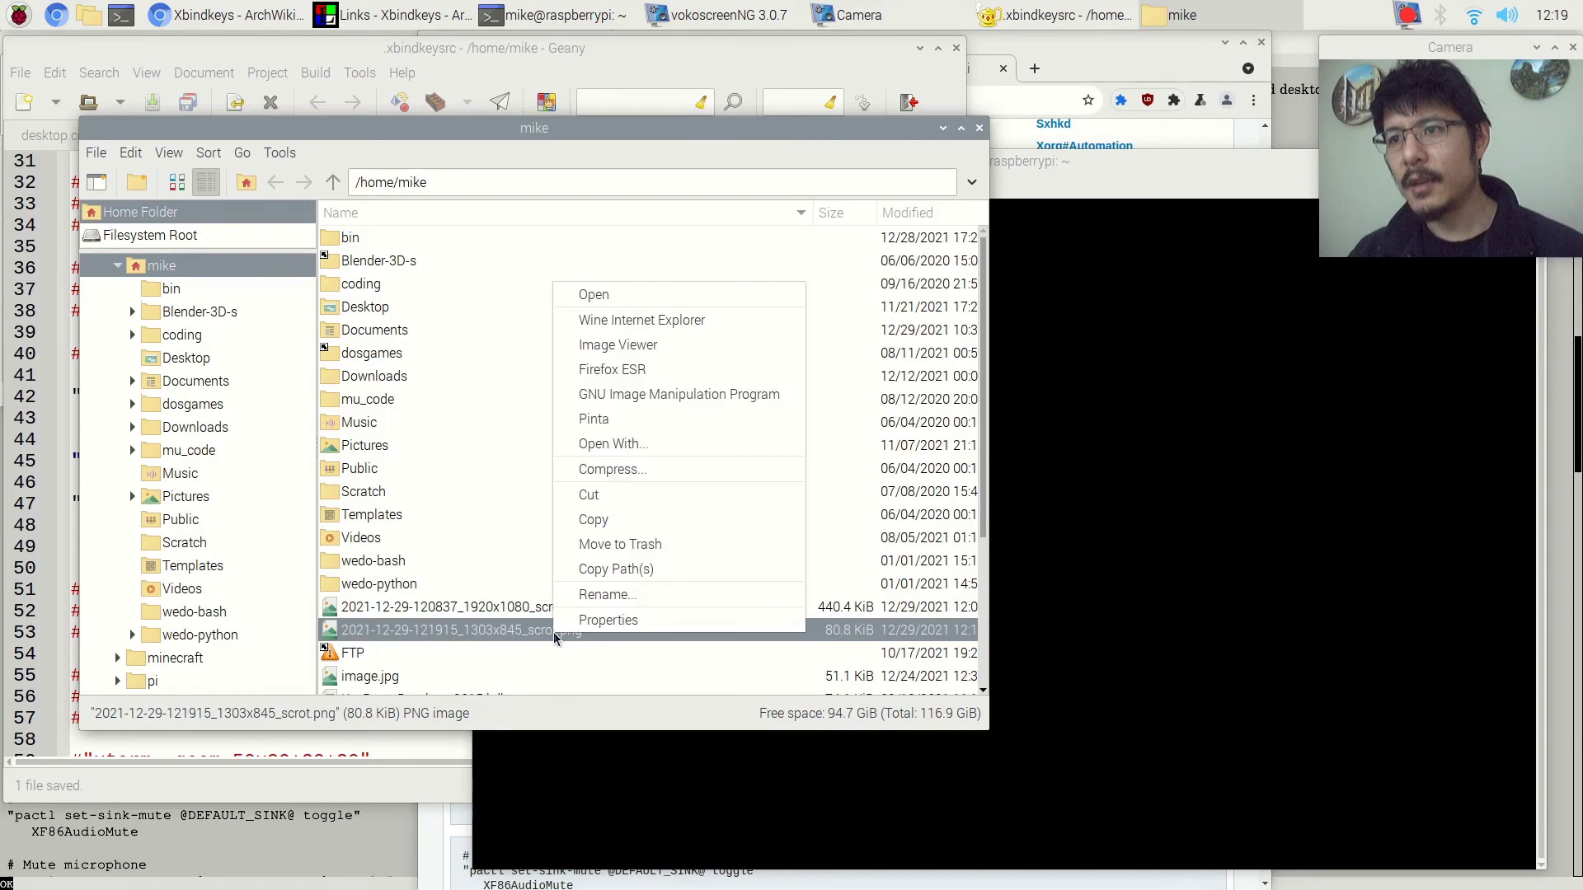
{"action": "left_click", "coordinate": [651, 343]}
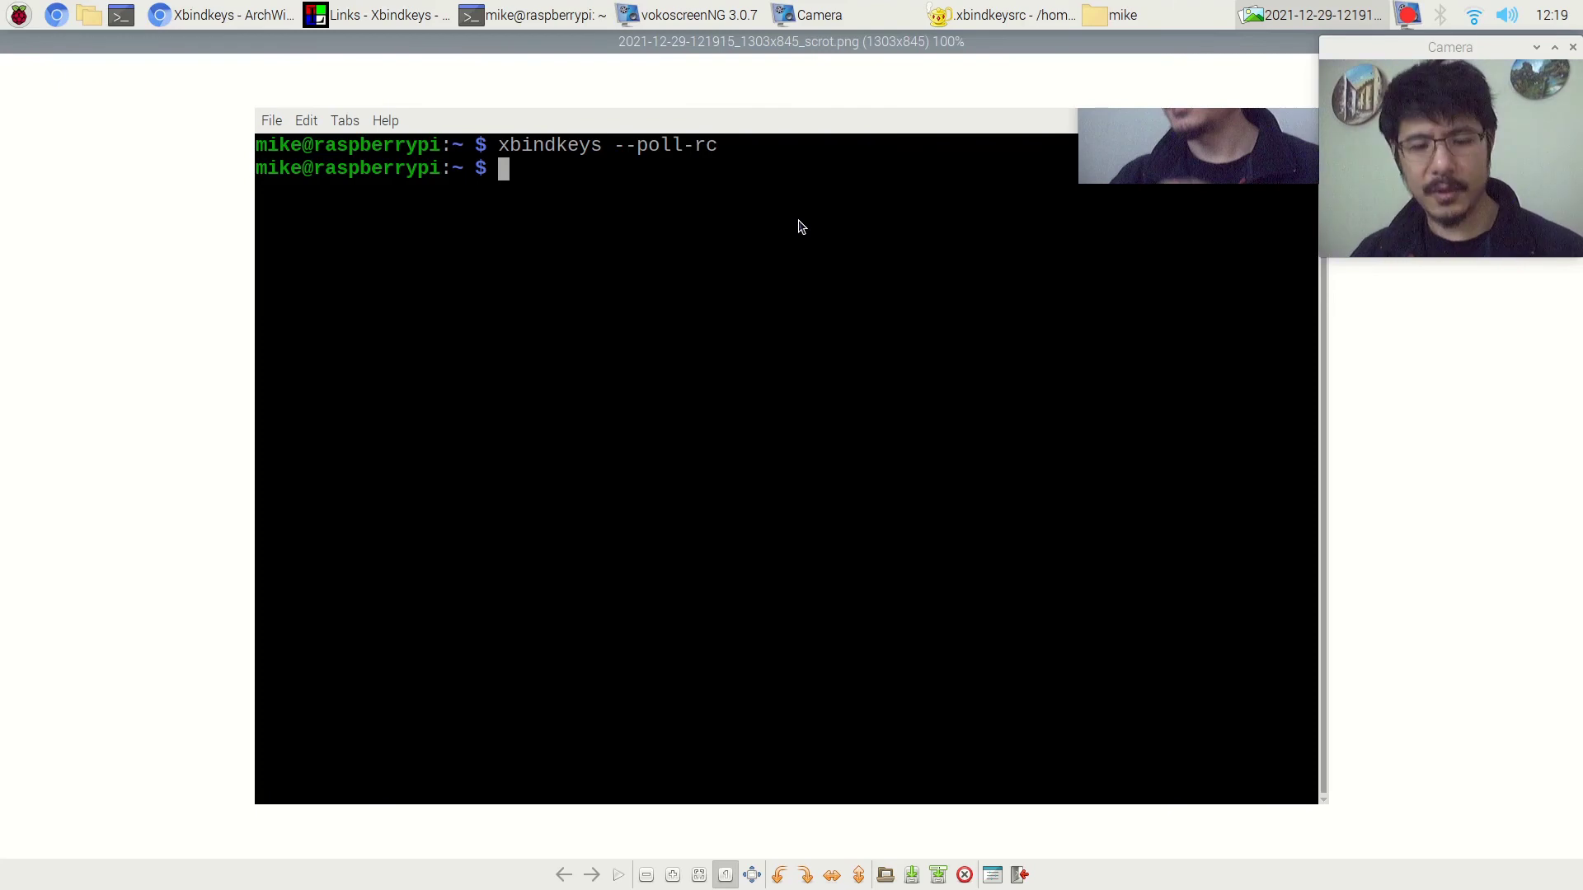
{"action": "key", "text": "Escape"}
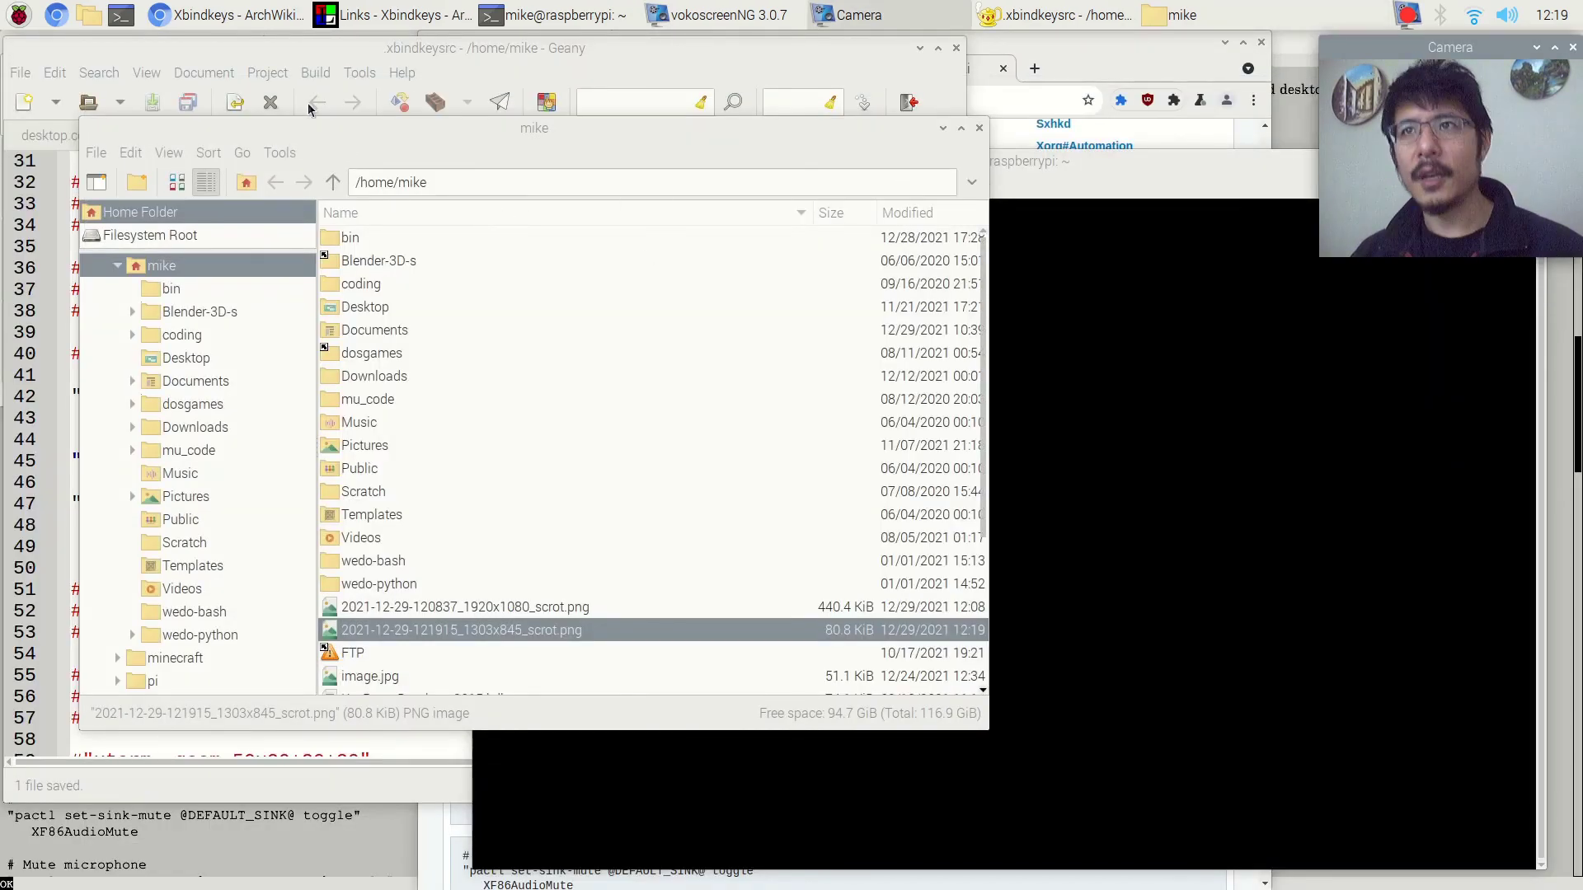
{"action": "left_click", "coordinate": [333, 58]}
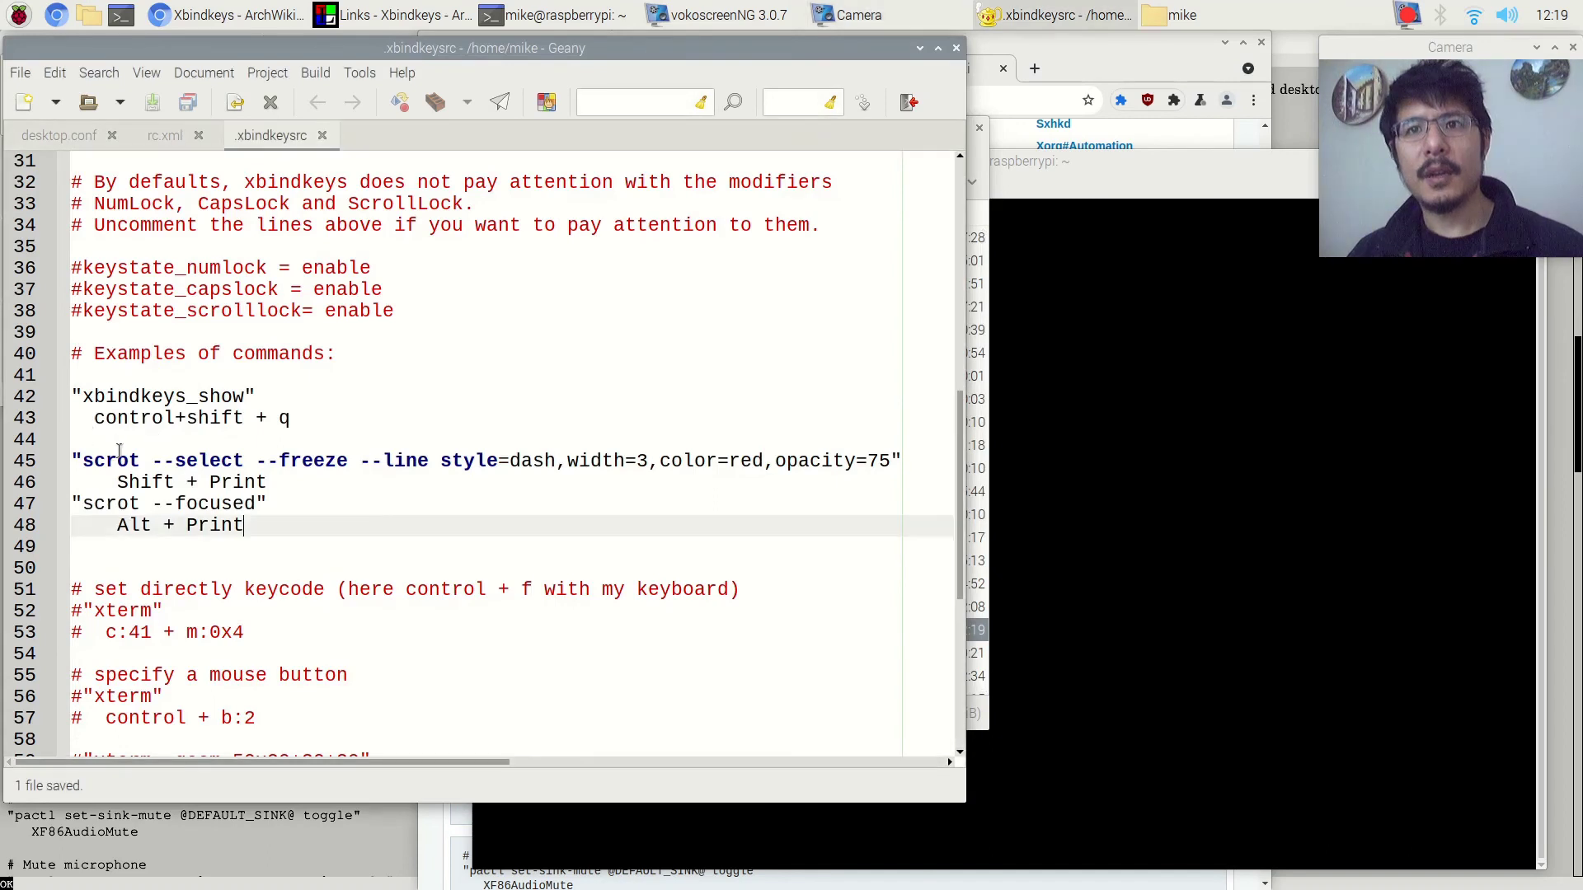
{"action": "left_click_drag", "start_coordinate": [107, 484], "coordinate": [267, 484]}
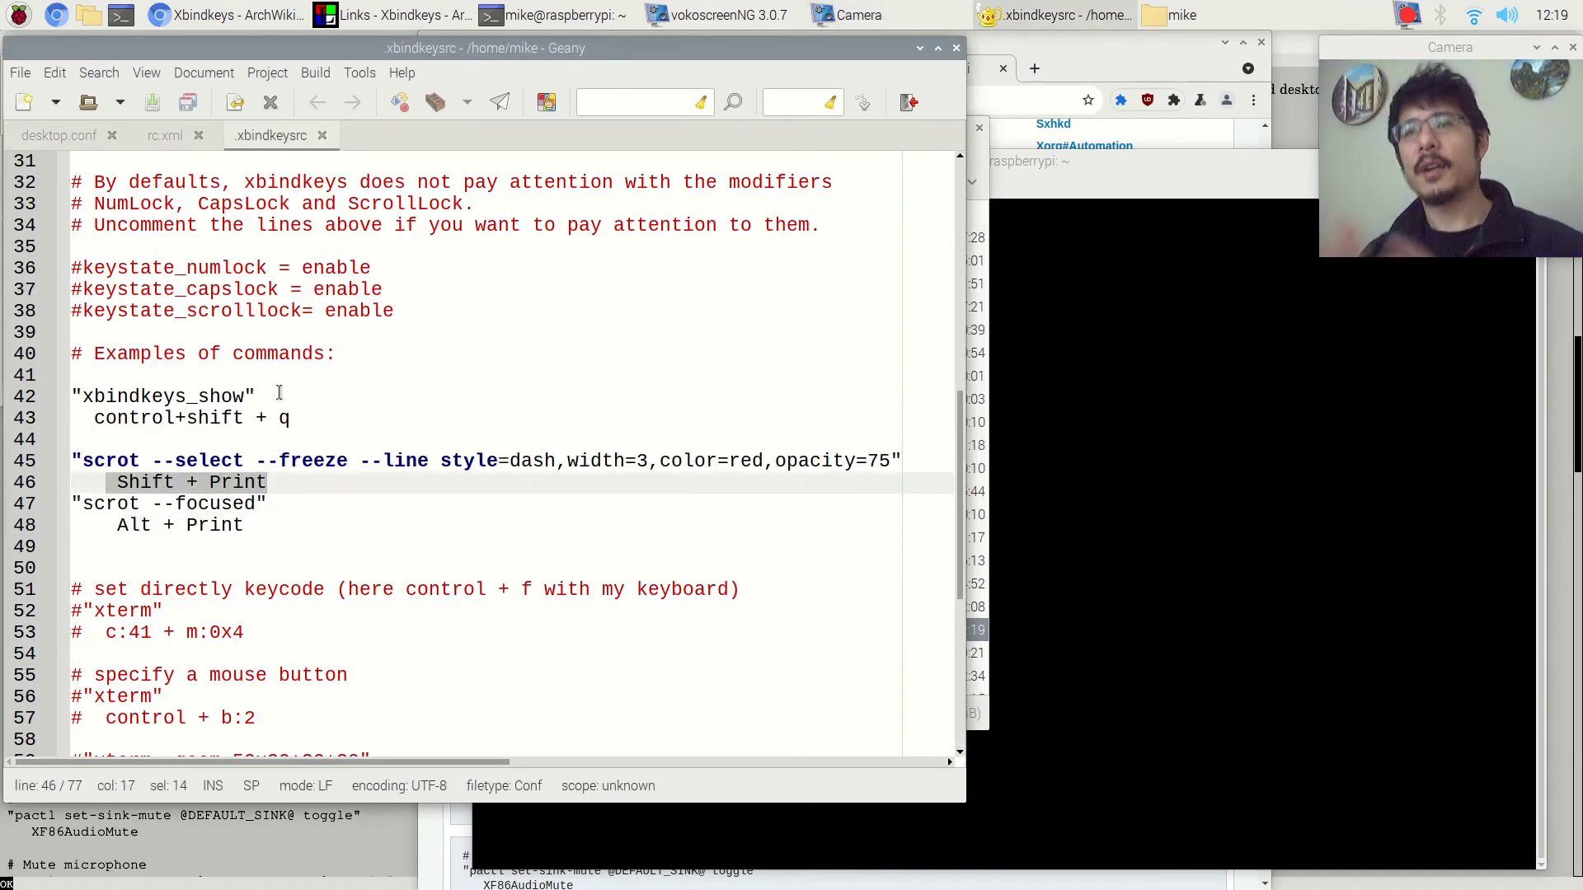
{"action": "left_click", "coordinate": [530, 416]}
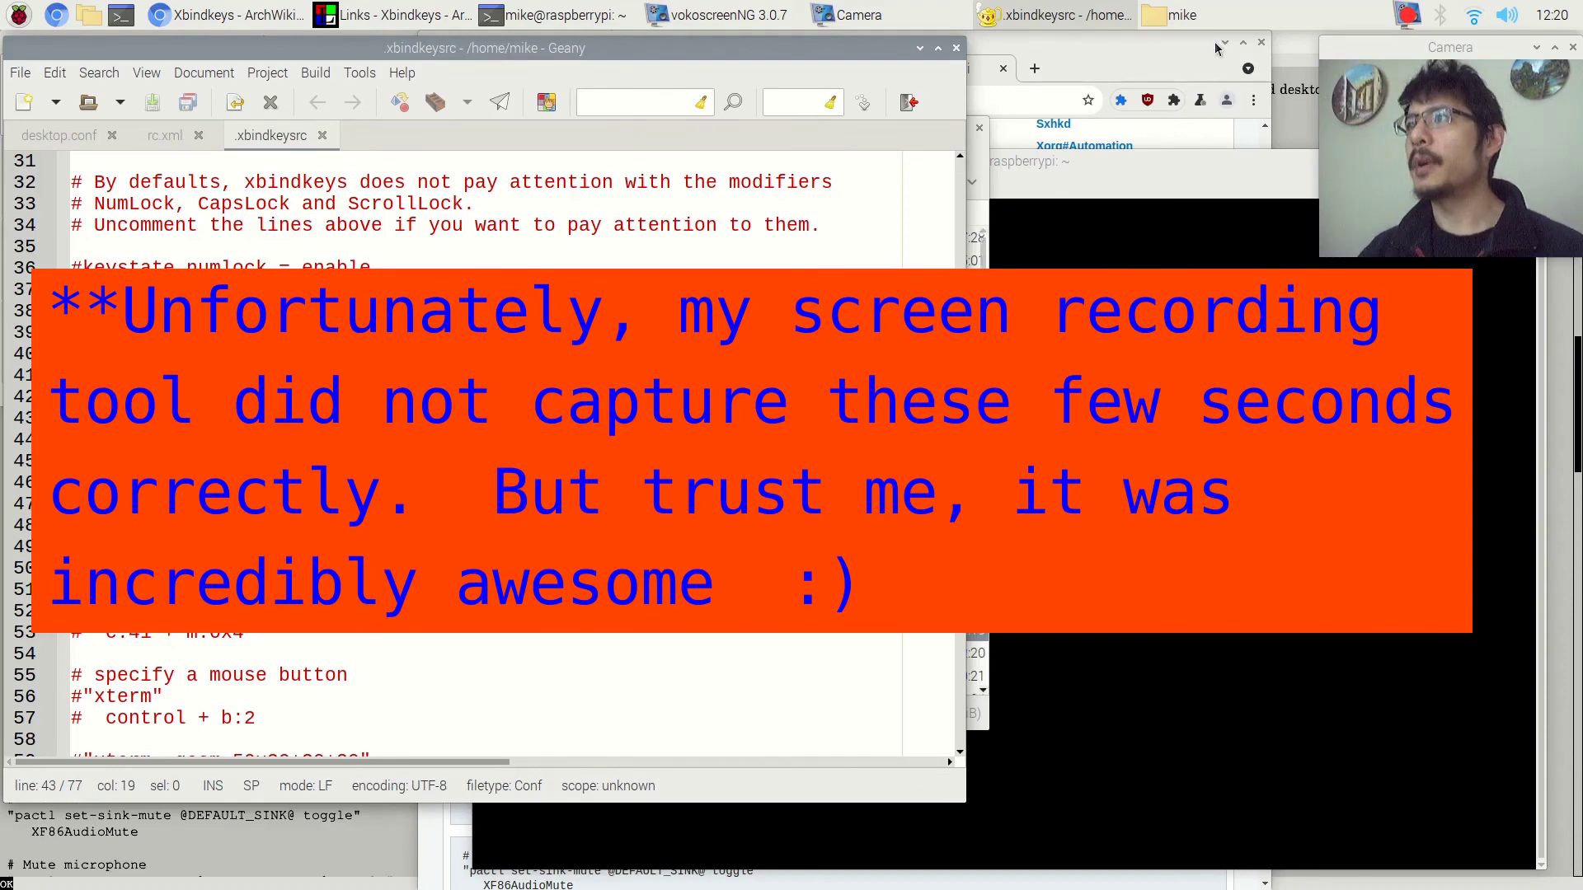
{"action": "left_click", "coordinate": [1222, 19]}
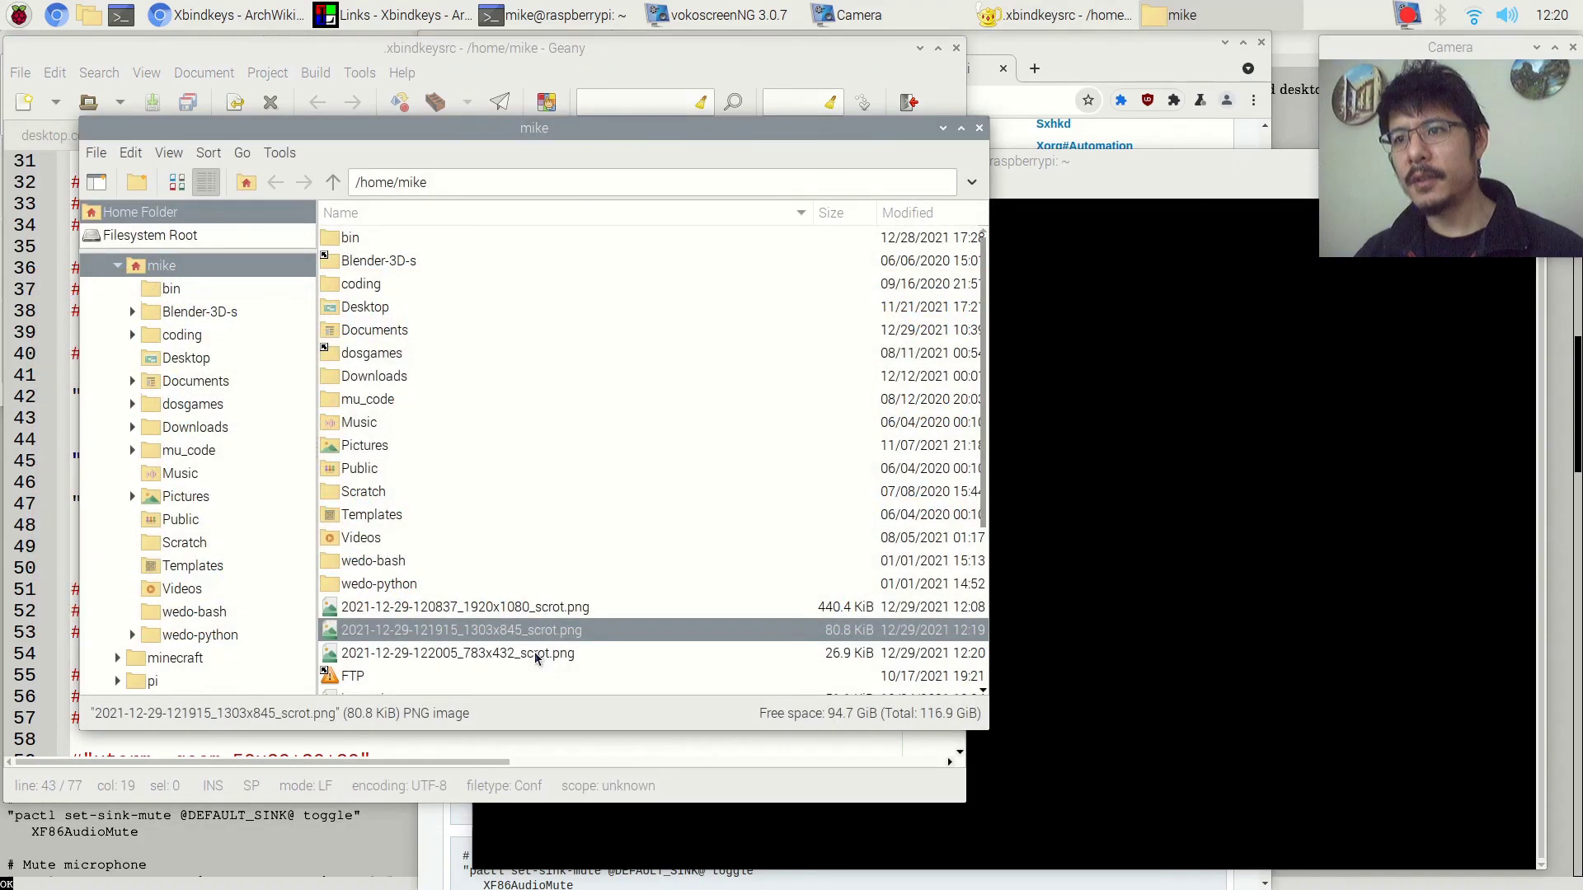
{"action": "right_click", "coordinate": [535, 652]}
{"action": "left_click", "coordinate": [639, 362]}
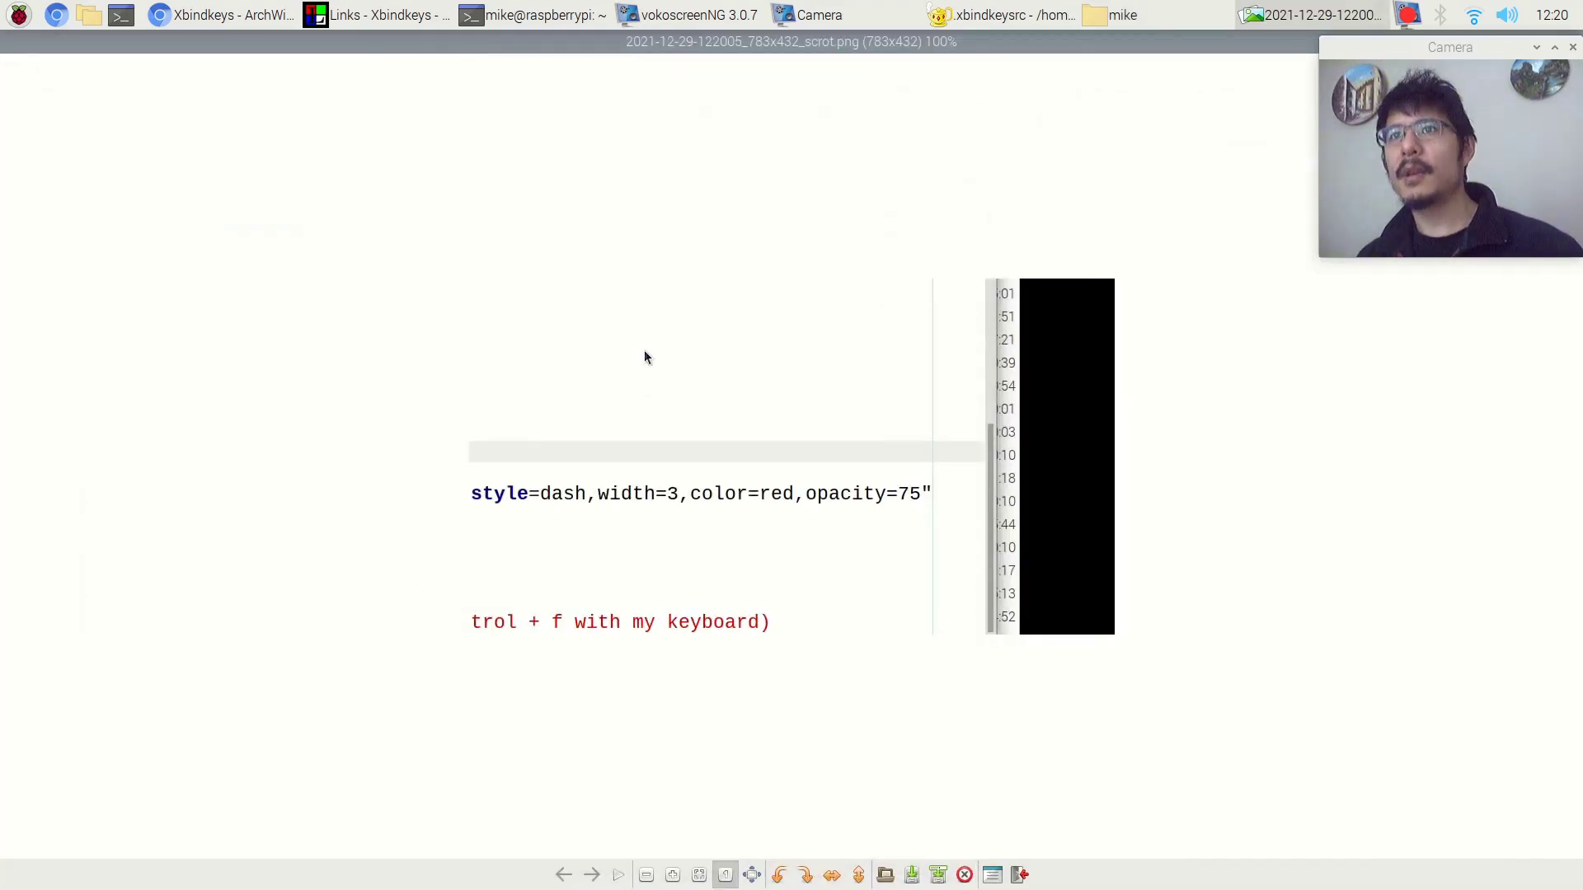
{"action": "key", "text": "Escape"}
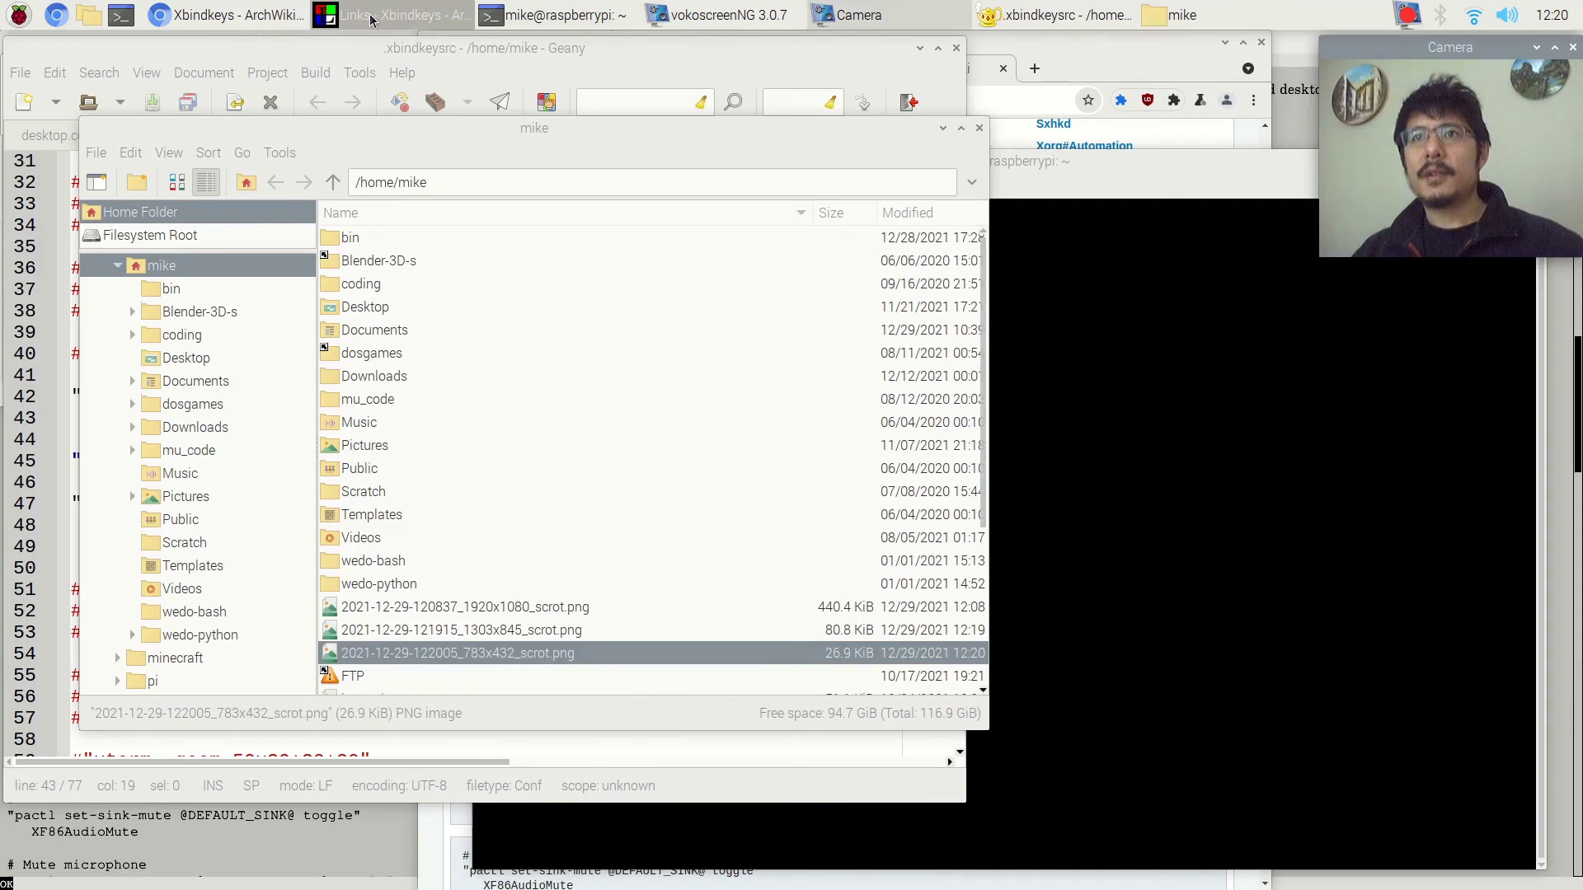
{"action": "left_click", "coordinate": [371, 17]}
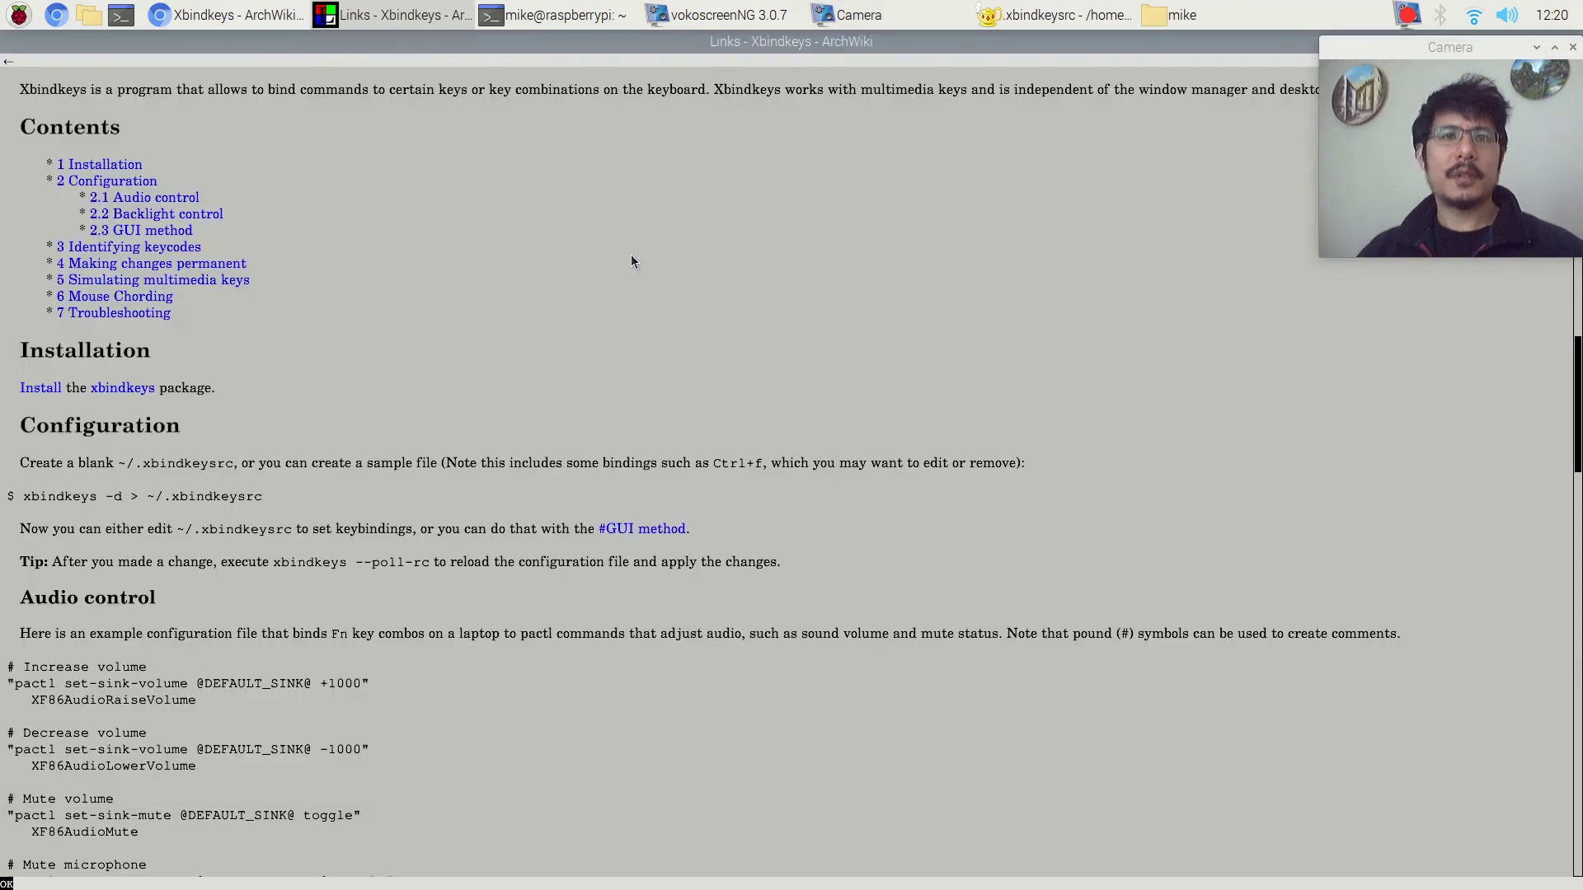